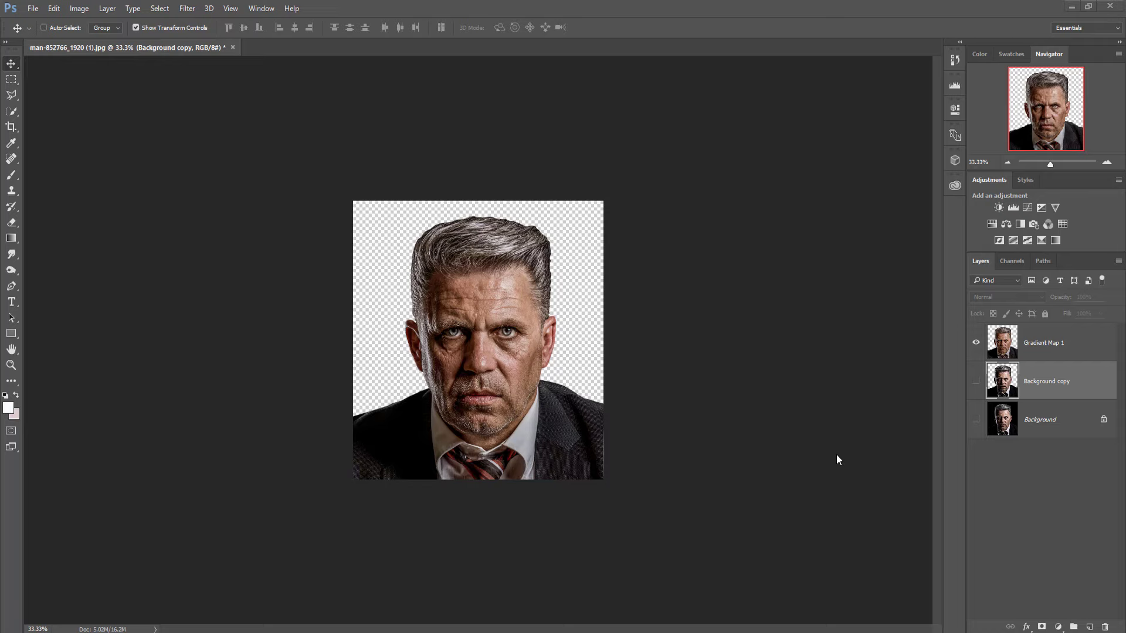
# Open the File menu to begin a new blank document
pyautogui.click(33, 8)
# Create a 1280 x 720 px document and drag the cut-out portrait into it
pyautogui.click(35, 18)
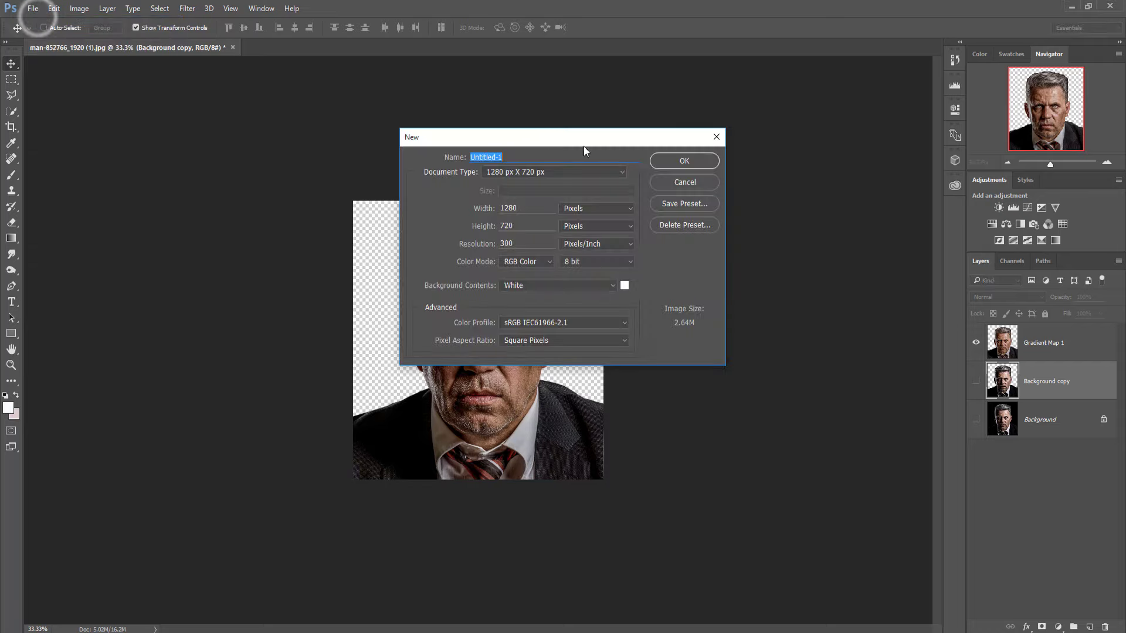
pyautogui.click(674, 165)
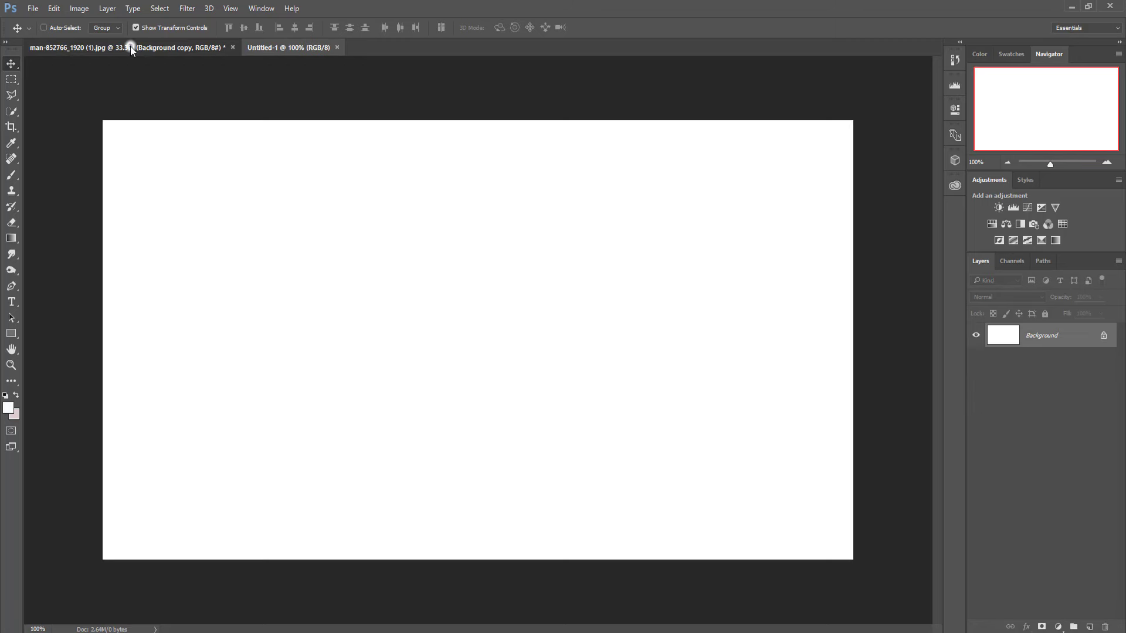
pyautogui.moveTo(130, 46)
pyautogui.mouseDown()
pyautogui.moveTo(772, 281)
pyautogui.moveTo(385, 358)
pyautogui.mouseUp()
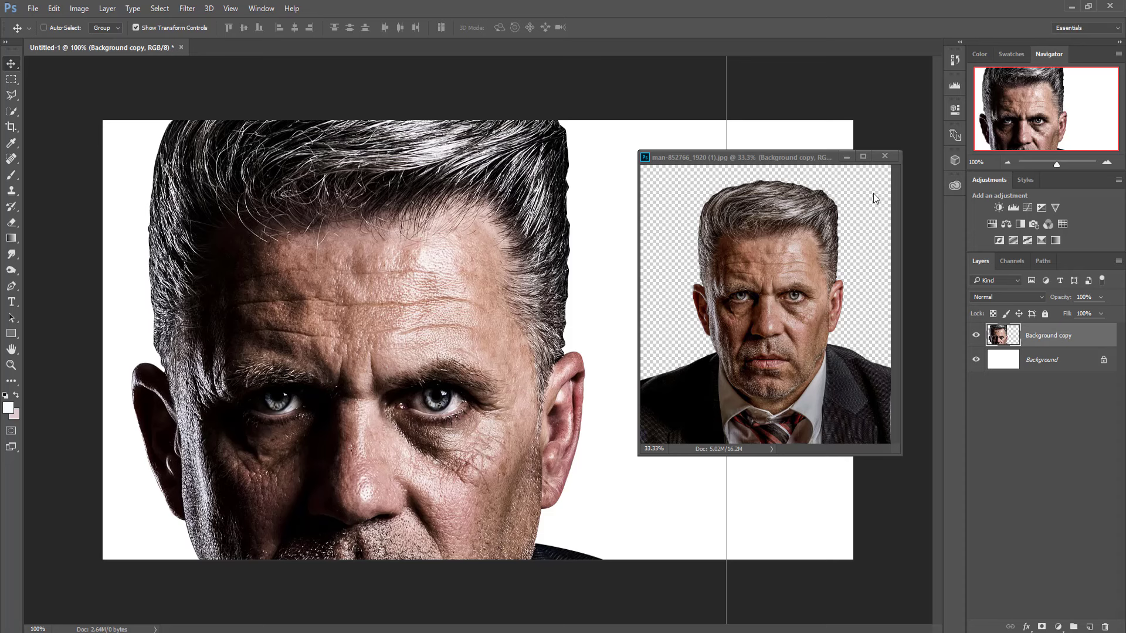
pyautogui.click(846, 157)
pyautogui.moveTo(700, 44)
pyautogui.mouseDown()
pyautogui.moveTo(703, 188)
pyautogui.moveTo(580, 414)
pyautogui.mouseUp()
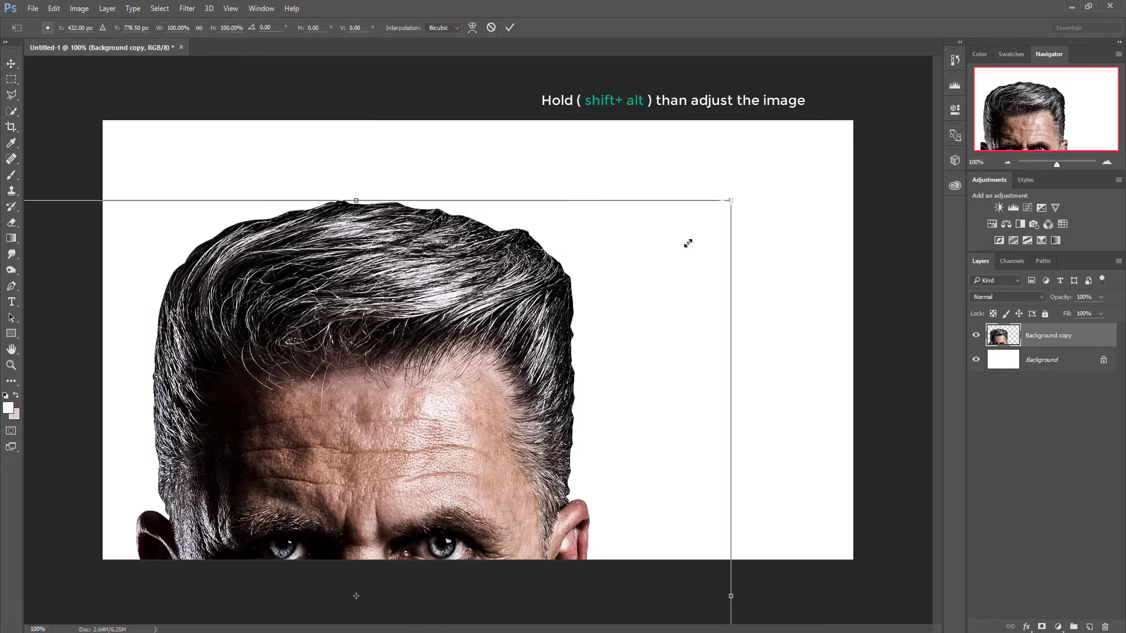
# Scale the portrait to about 61% and position it in the canvas's left half
pyautogui.moveTo(355, 596); pyautogui.dragTo(351, 400)
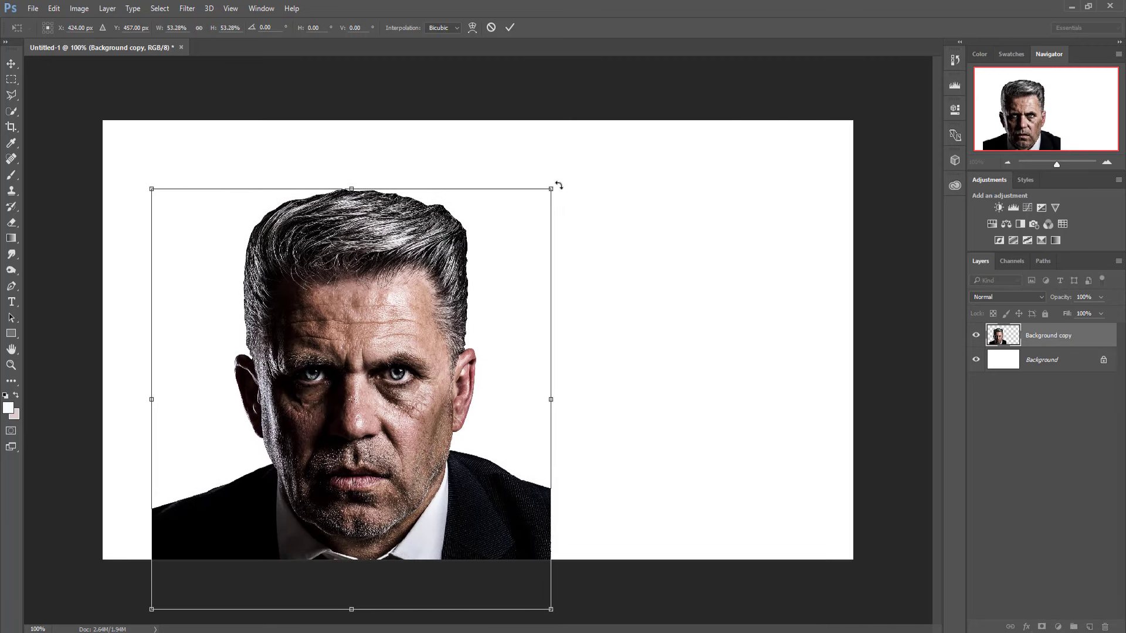
pyautogui.moveTo(551, 187); pyautogui.dragTo(590, 168)
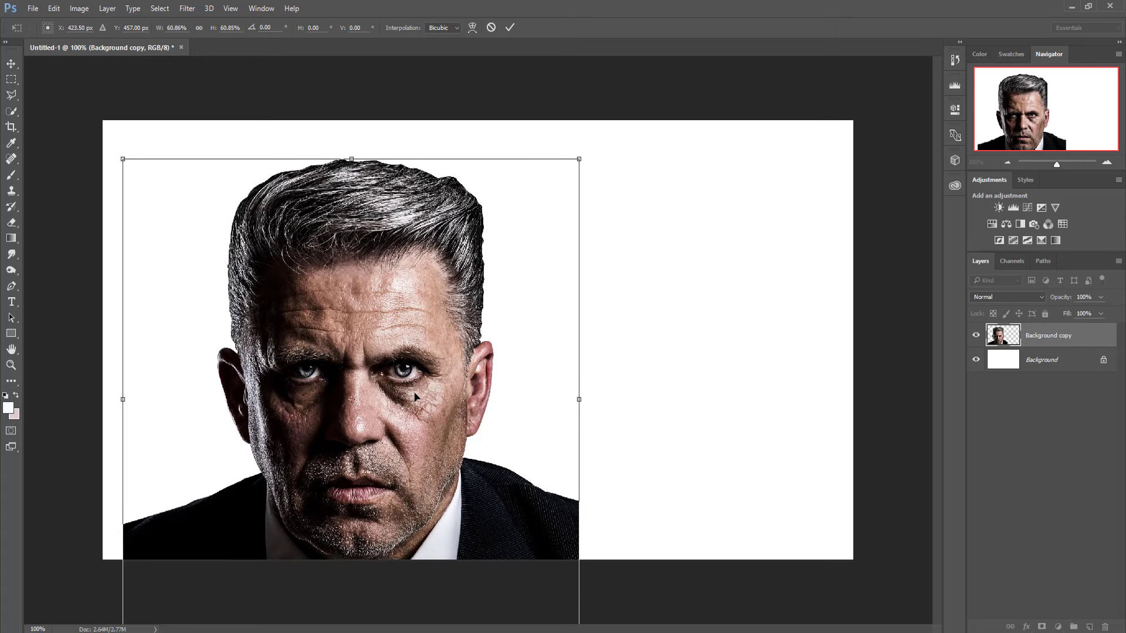
pyautogui.moveTo(415, 396); pyautogui.dragTo(414, 388)
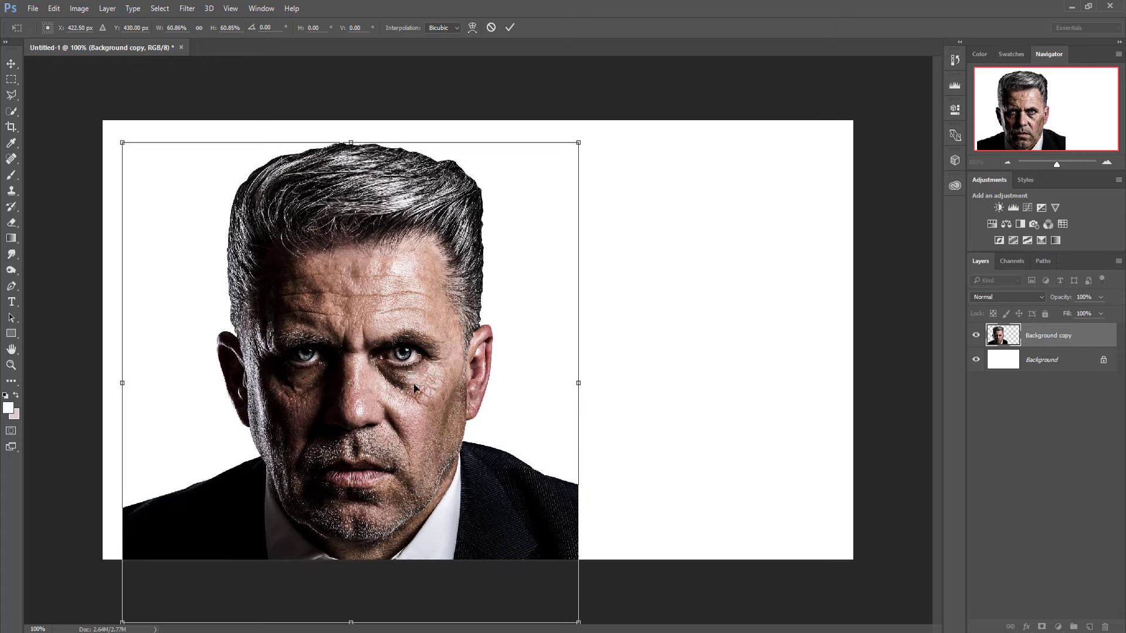
pyautogui.moveTo(412, 392); pyautogui.dragTo(412, 390)
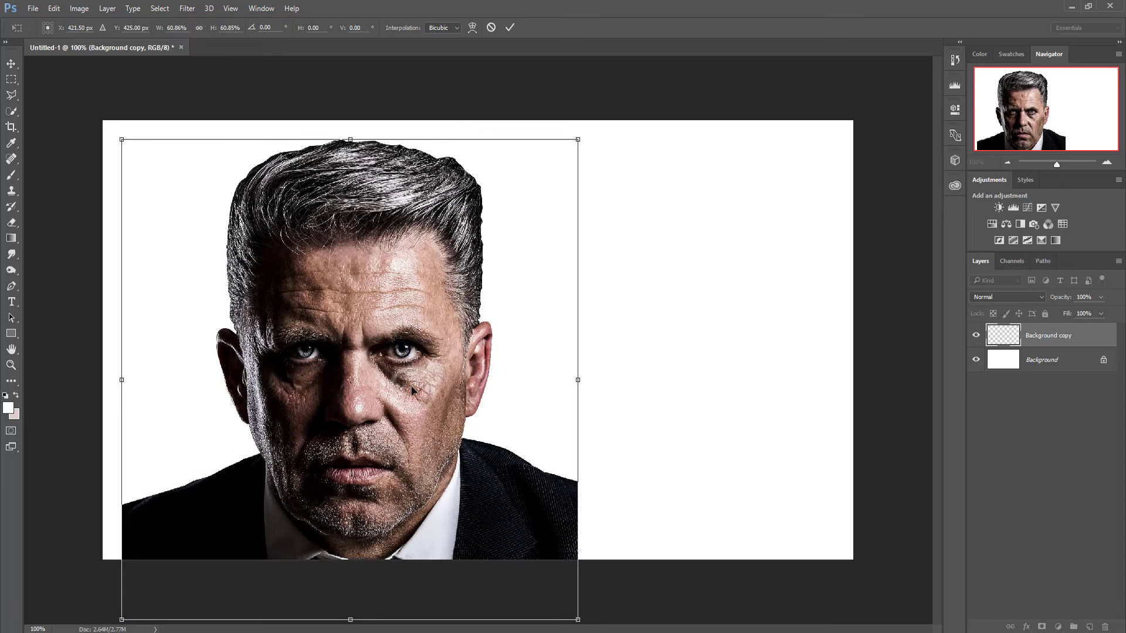
pyautogui.click(510, 27)
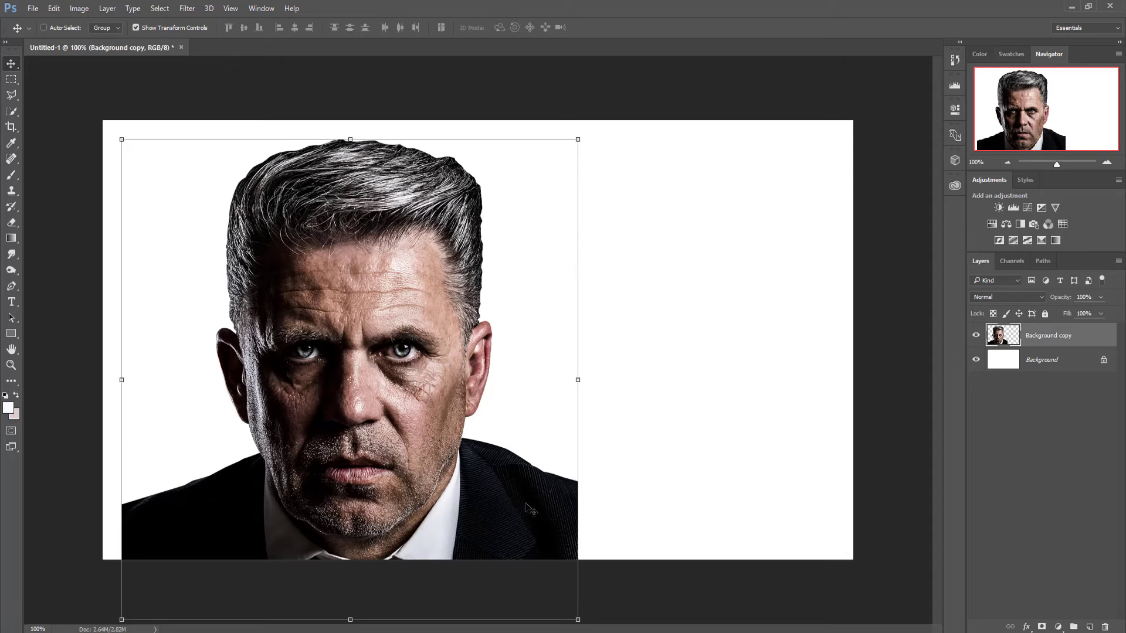
# Polygonal-lasso the bottom-left white gap and fill it with Content-Aware fill
pyautogui.click(9, 95)
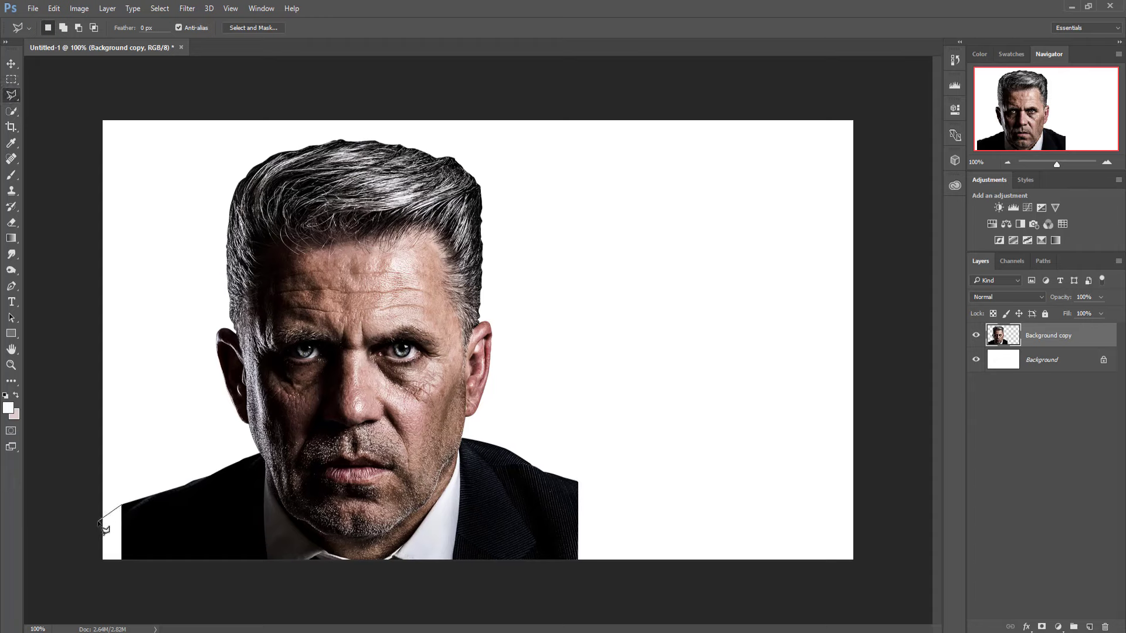
pyautogui.click(88, 574)
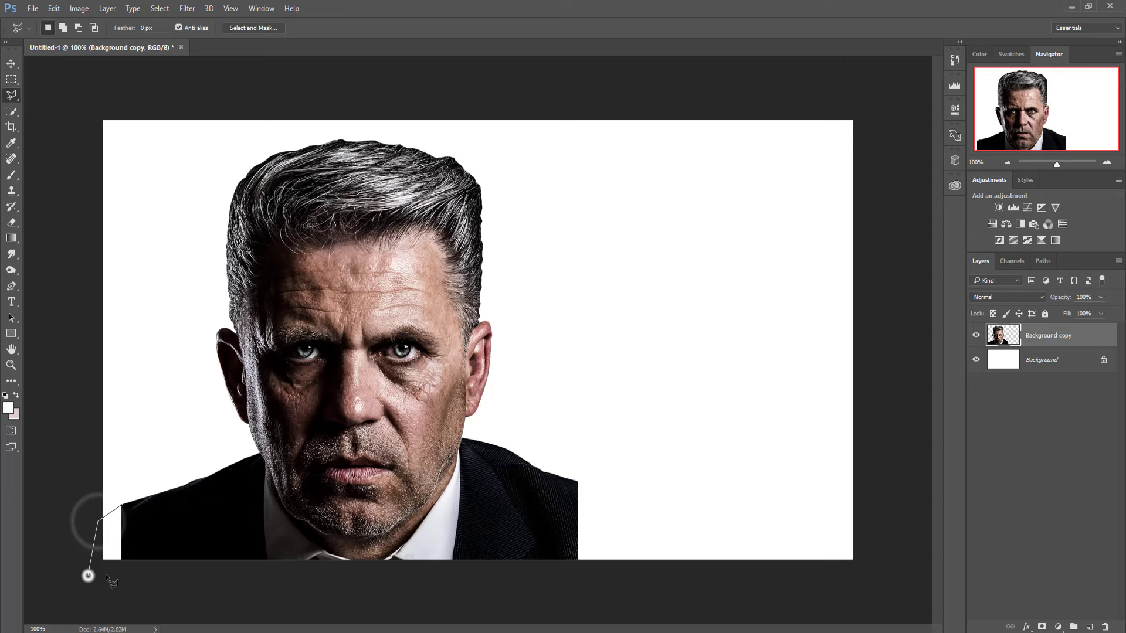
pyautogui.click(139, 560)
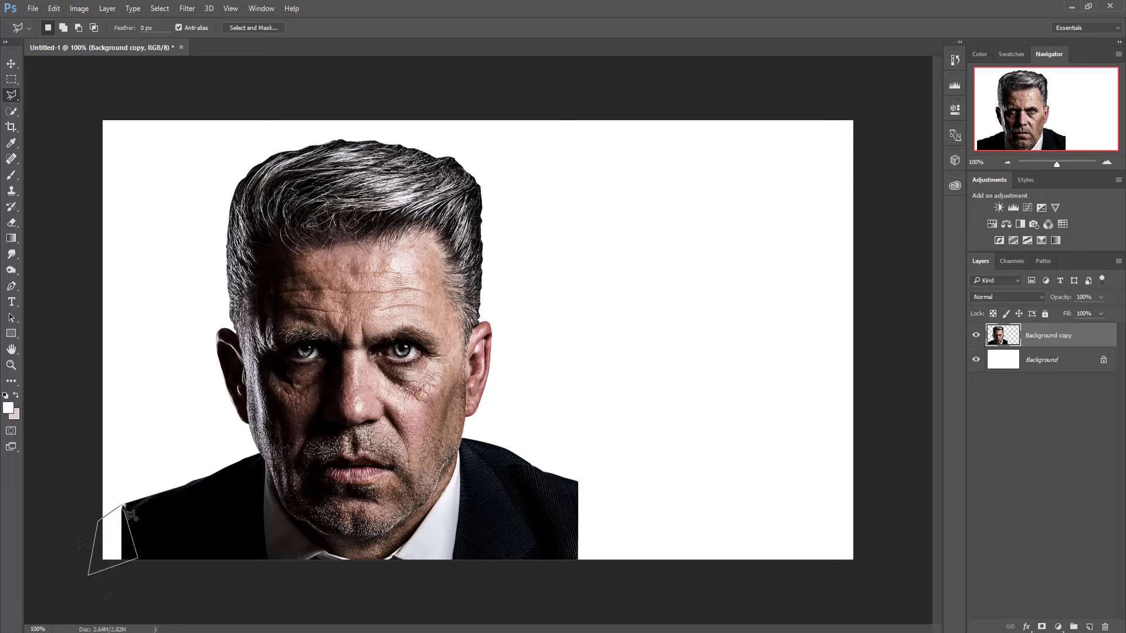
pyautogui.click(53, 8)
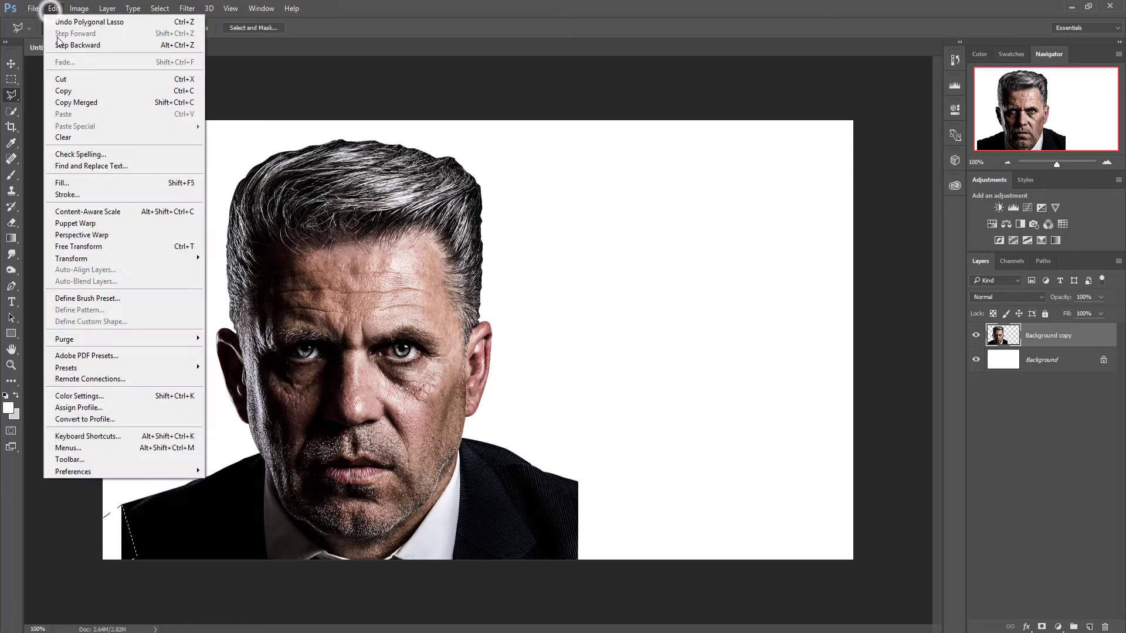
pyautogui.click(62, 182)
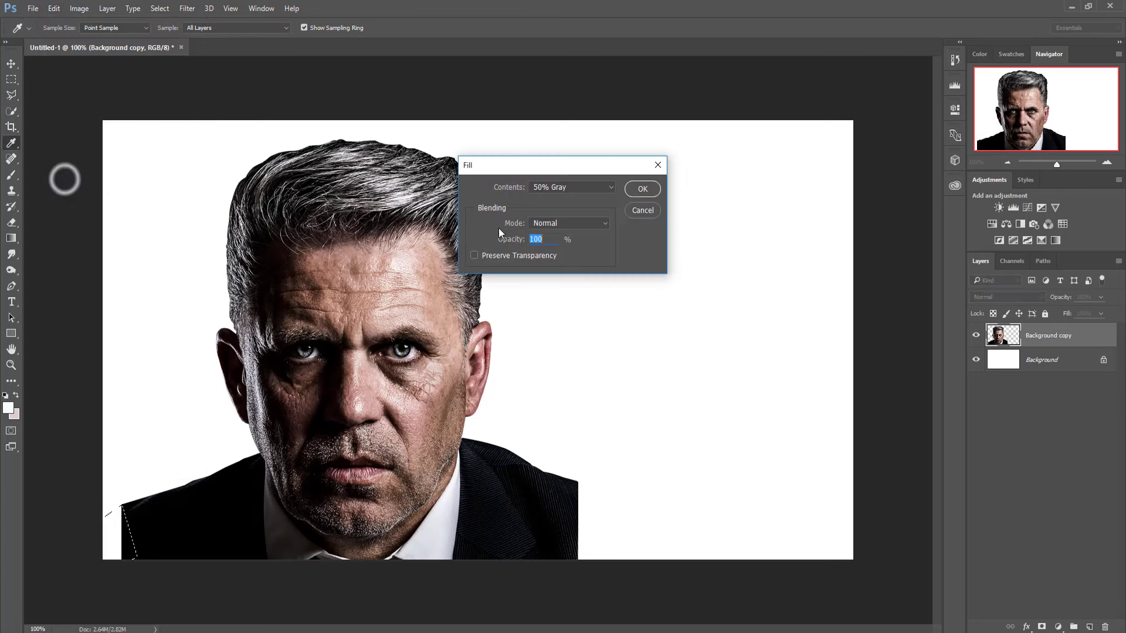
pyautogui.click(565, 187)
pyautogui.click(555, 233)
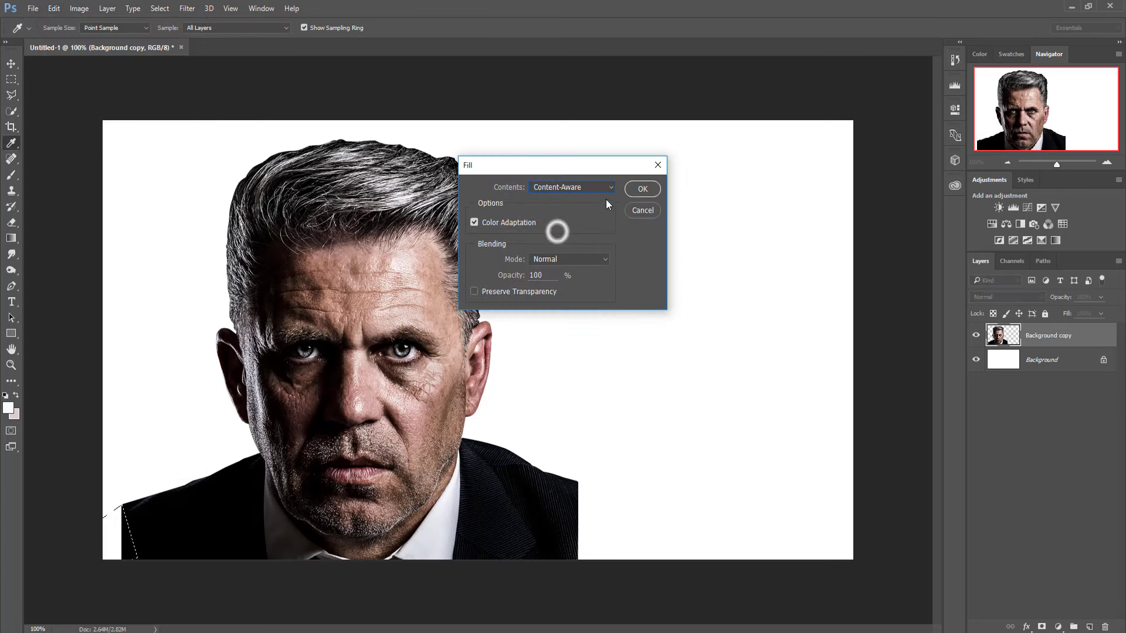
pyautogui.click(642, 189)
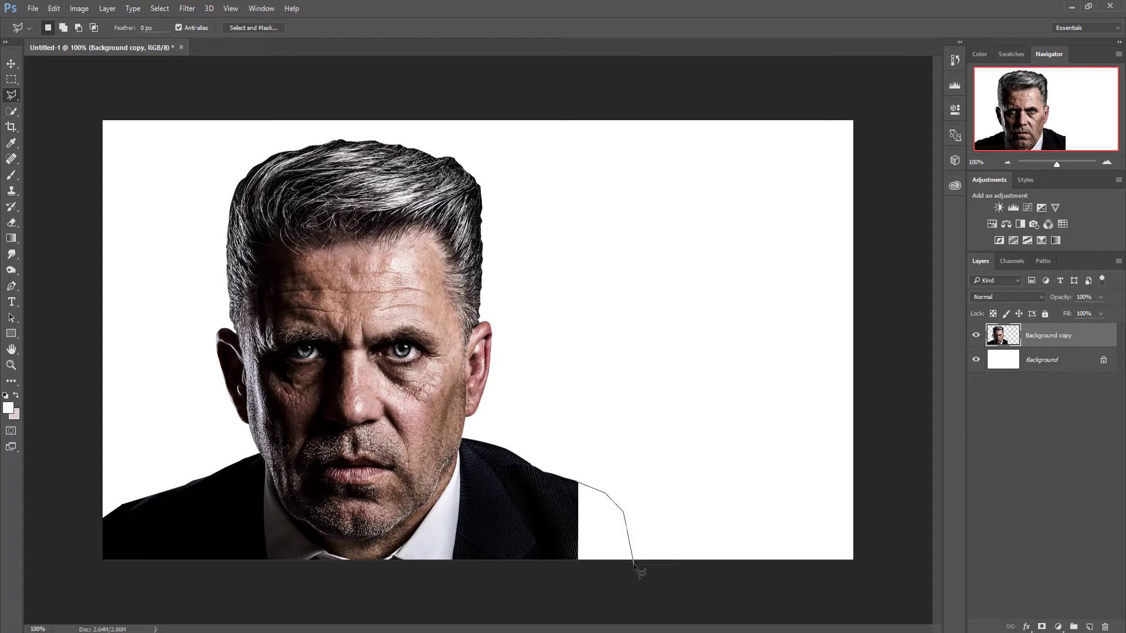
# Lasso the gap beside the right shoulder, Content-Aware fill it, then deselect
pyautogui.click(577, 561)
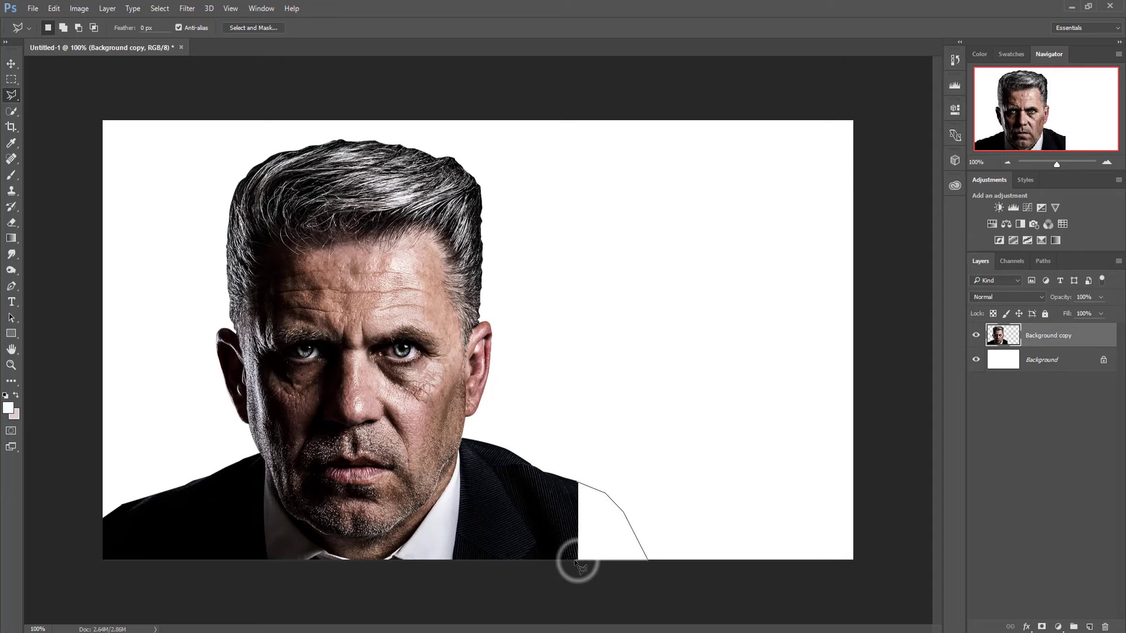
pyautogui.click(580, 486)
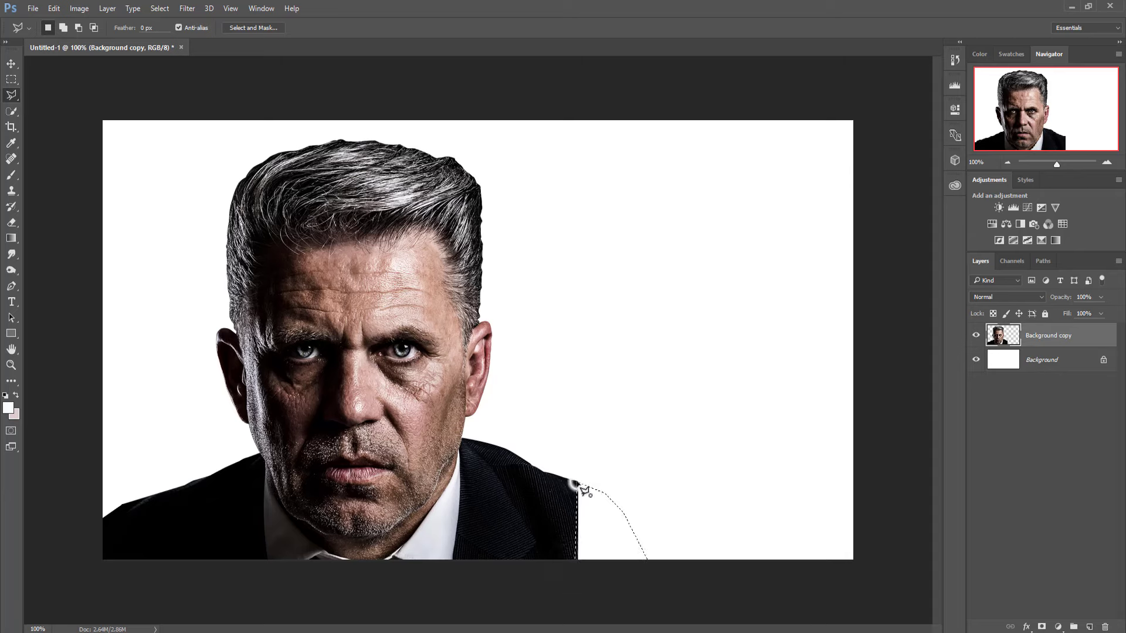
pyautogui.click(52, 10)
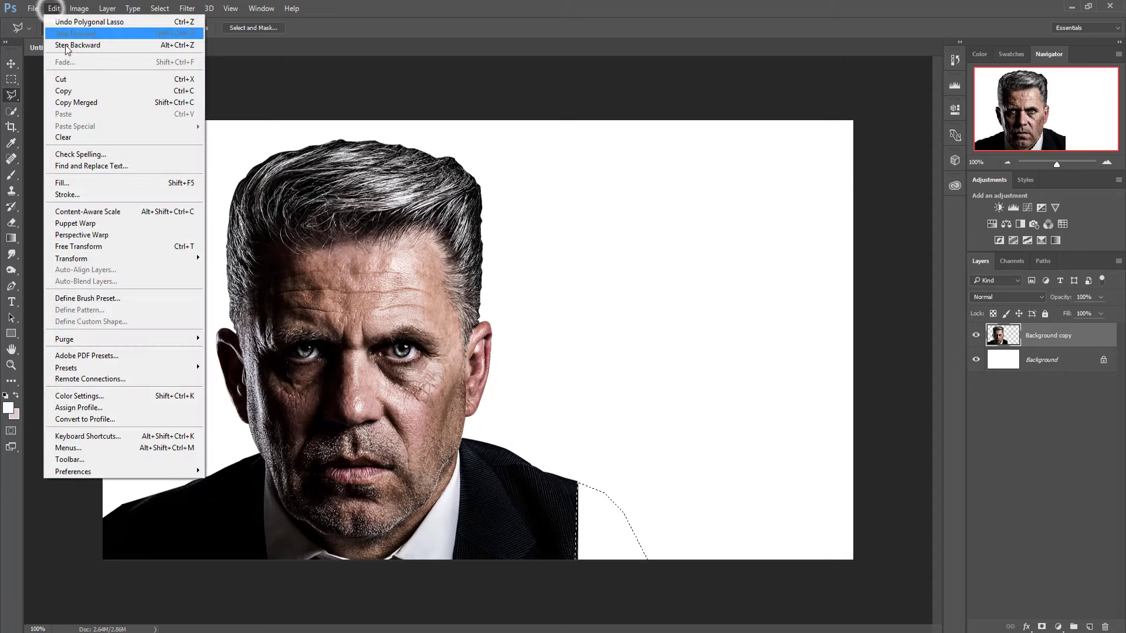
pyautogui.click(74, 183)
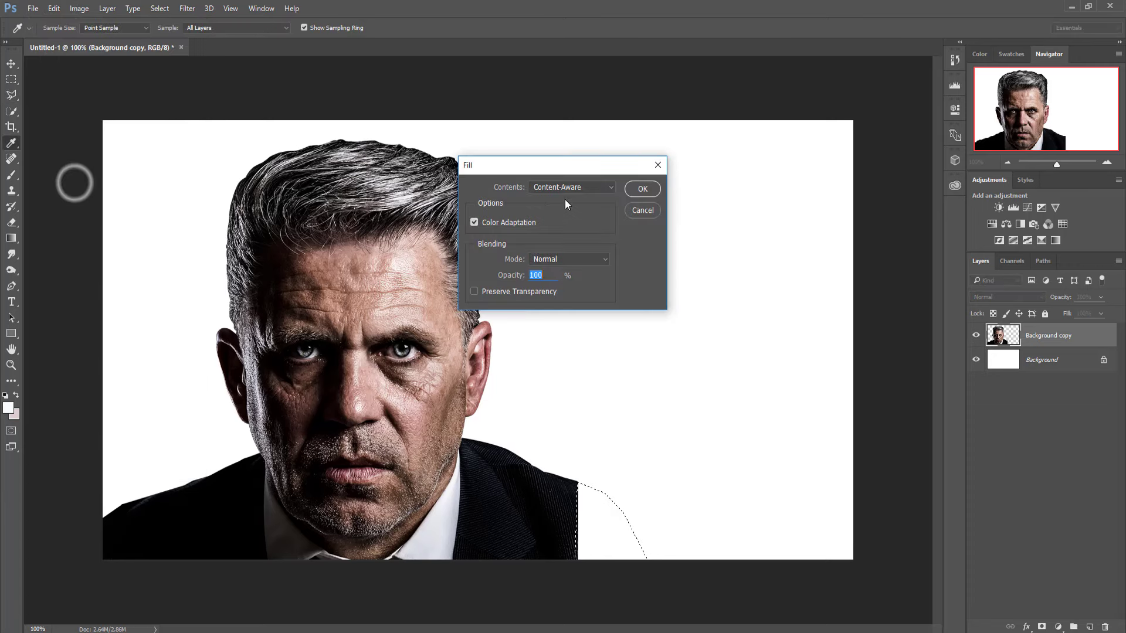
pyautogui.click(645, 189)
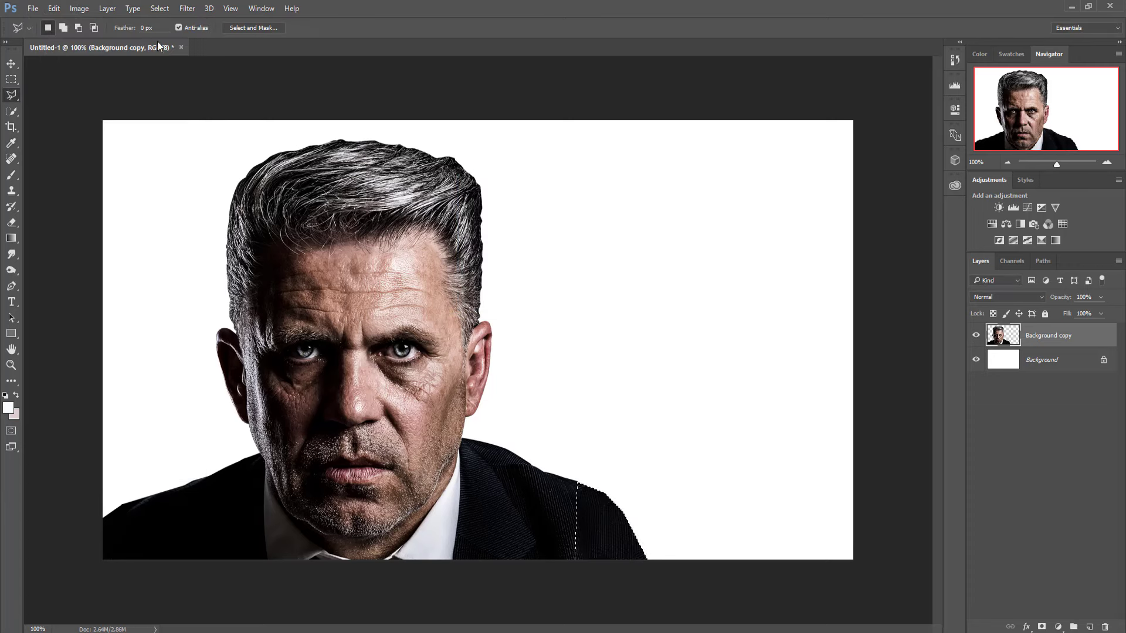
pyautogui.click(159, 9)
pyautogui.click(167, 33)
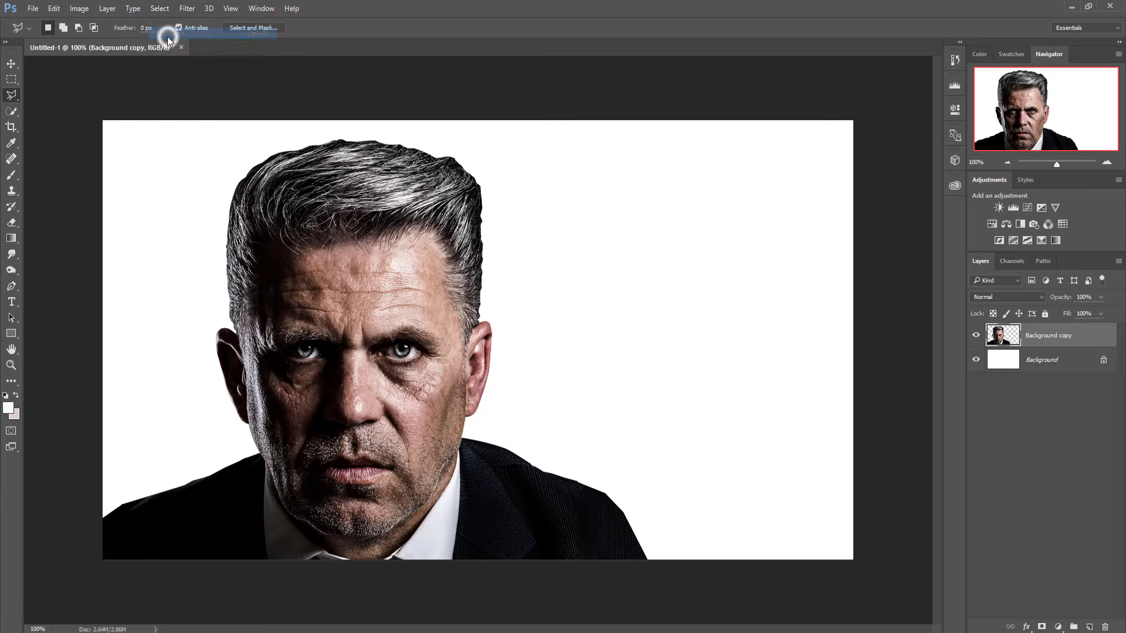
pyautogui.click(13, 64)
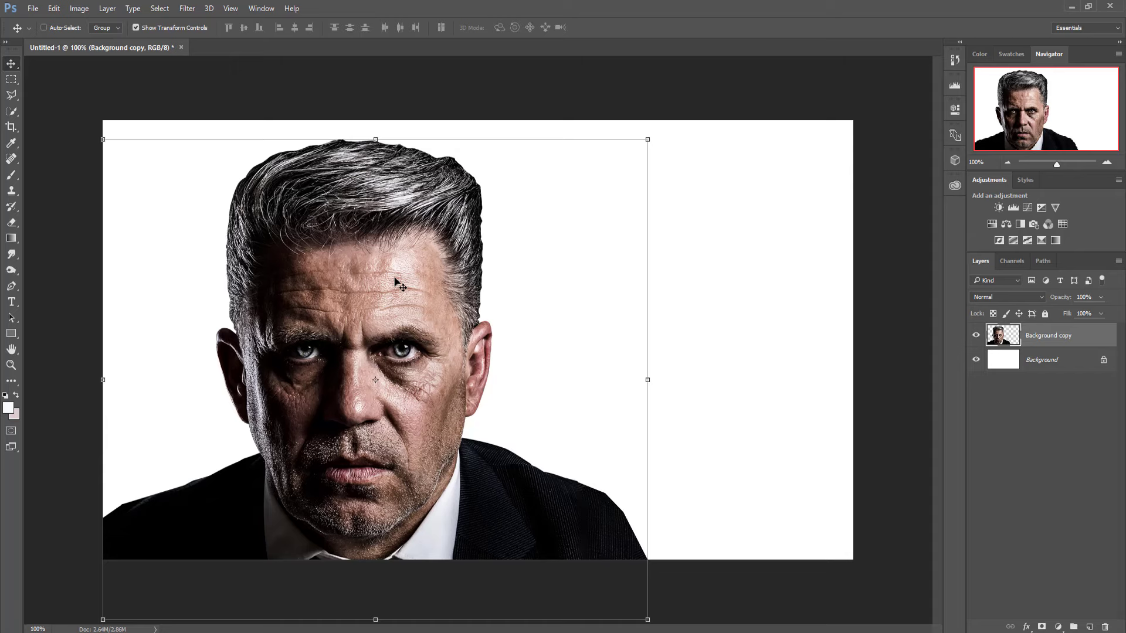
# Duplicate Background copy as Background copy 2, hide the original, and launch Camera Raw Filter
pyautogui.click(1040, 328)
pyautogui.rightClick(1052, 333)
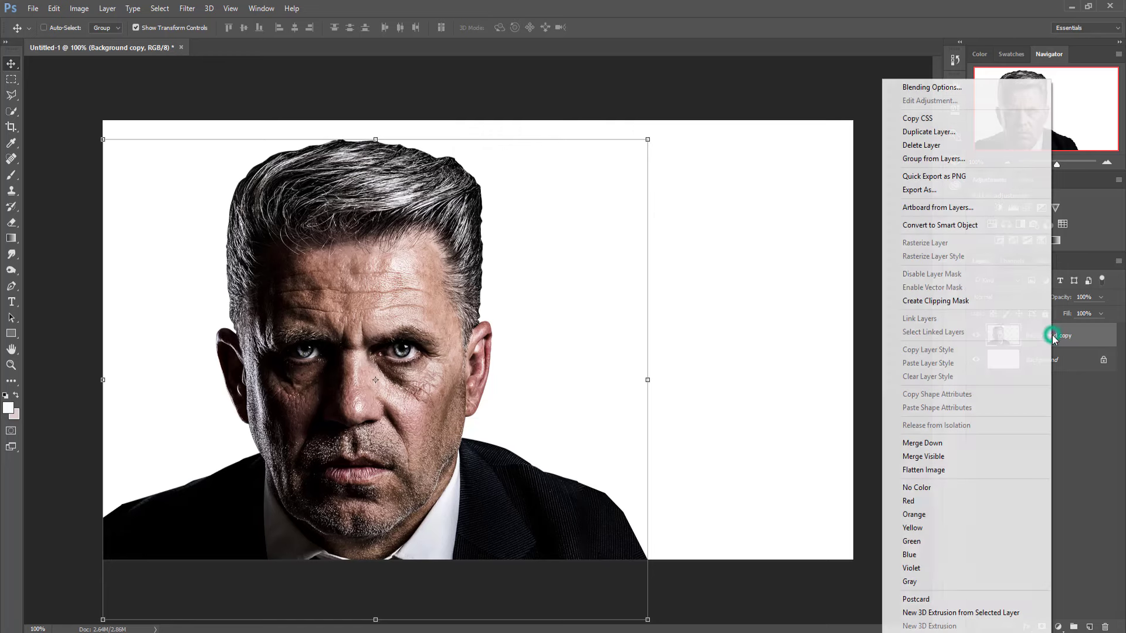
pyautogui.click(941, 141)
pyautogui.click(662, 194)
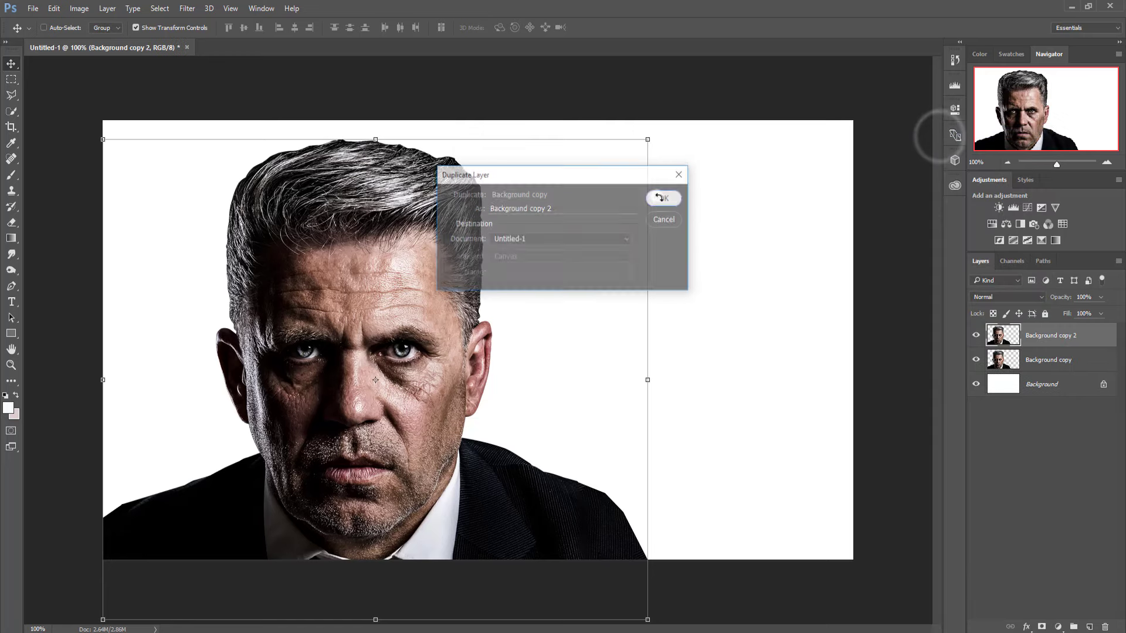
pyautogui.click(976, 359)
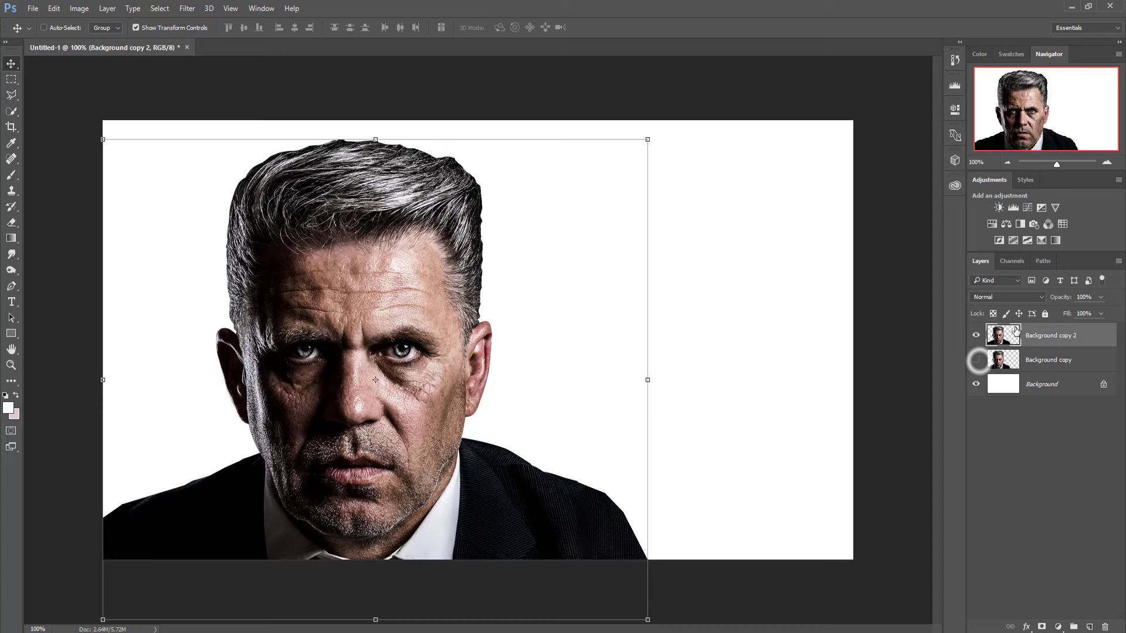
pyautogui.click(188, 8)
pyautogui.click(198, 83)
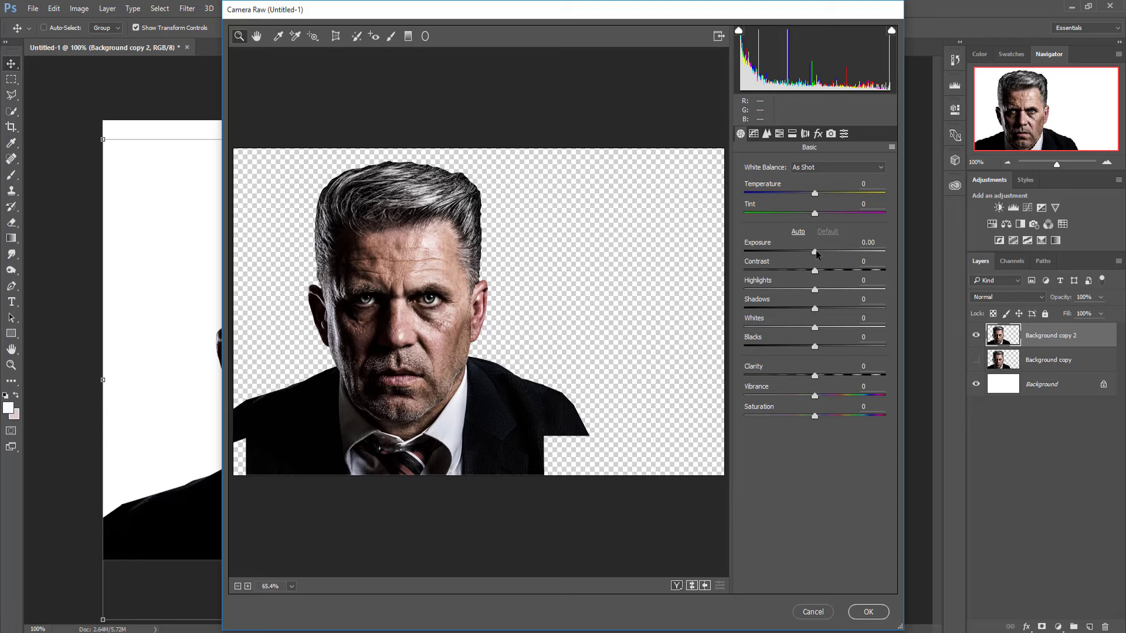
# Set Exposure +0.30, Highlights -18, Shadows +100, Whites -38, Clarity -23 and apply
pyautogui.moveTo(816, 252); pyautogui.dragTo(819, 251)
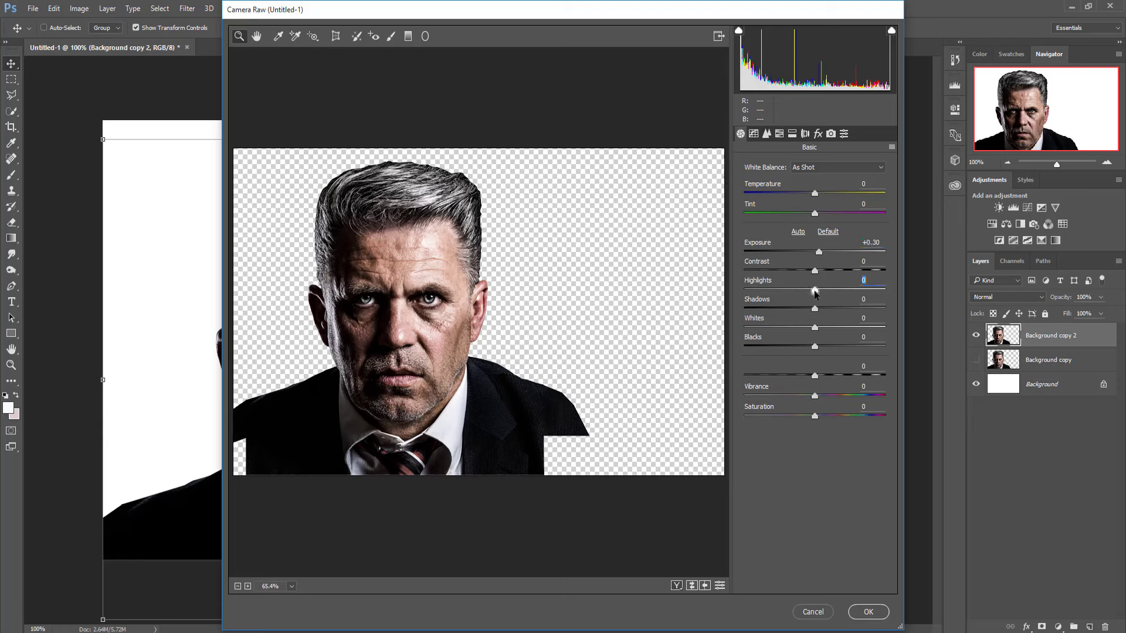
pyautogui.moveTo(815, 290); pyautogui.dragTo(801, 291)
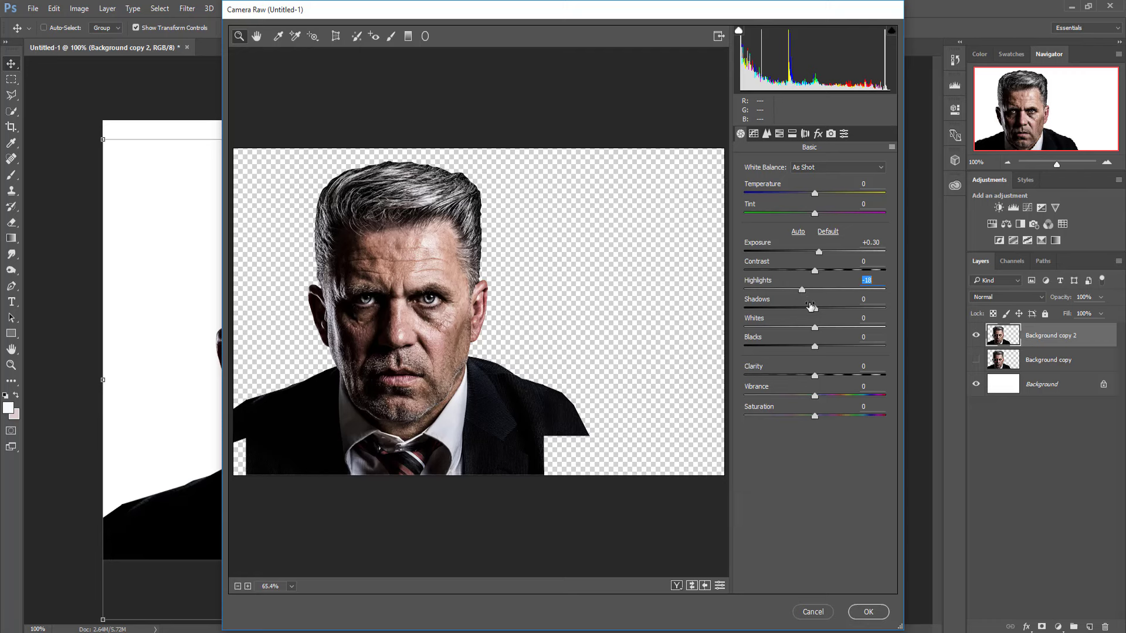
pyautogui.click(815, 308)
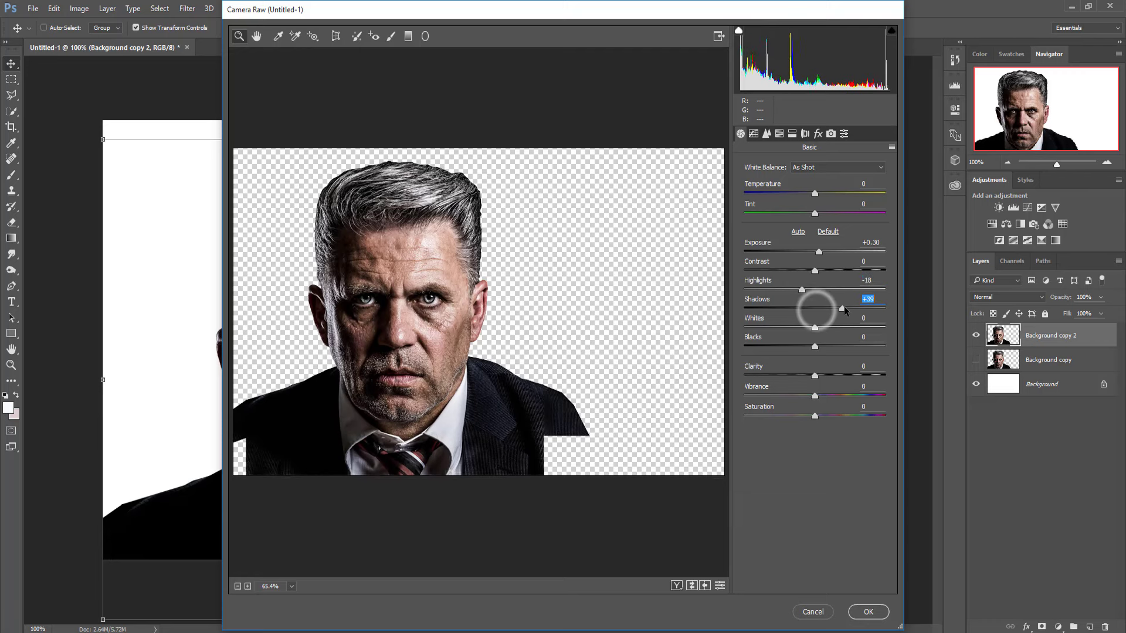
pyautogui.moveTo(827, 313); pyautogui.dragTo(888, 304)
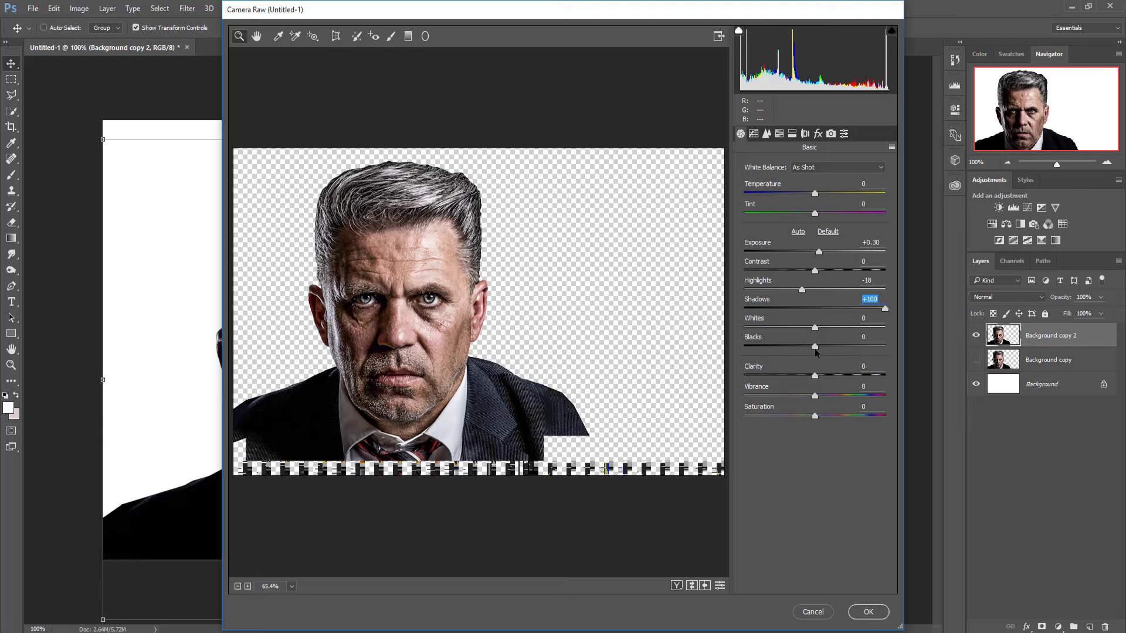
pyautogui.moveTo(815, 328); pyautogui.dragTo(788, 328)
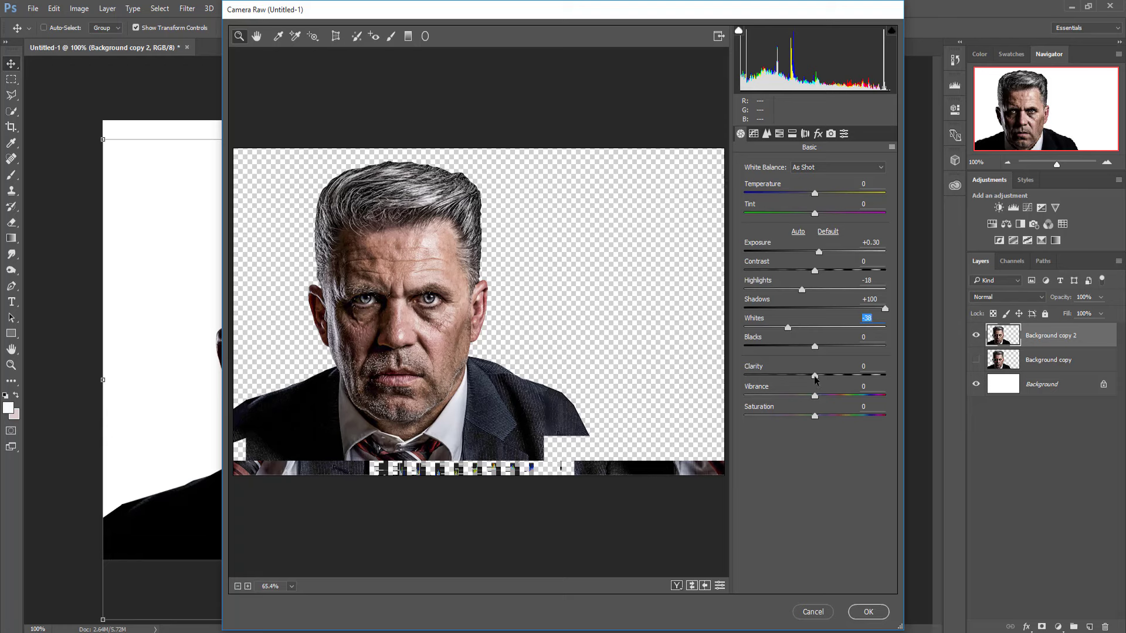
pyautogui.moveTo(814, 375); pyautogui.dragTo(794, 376)
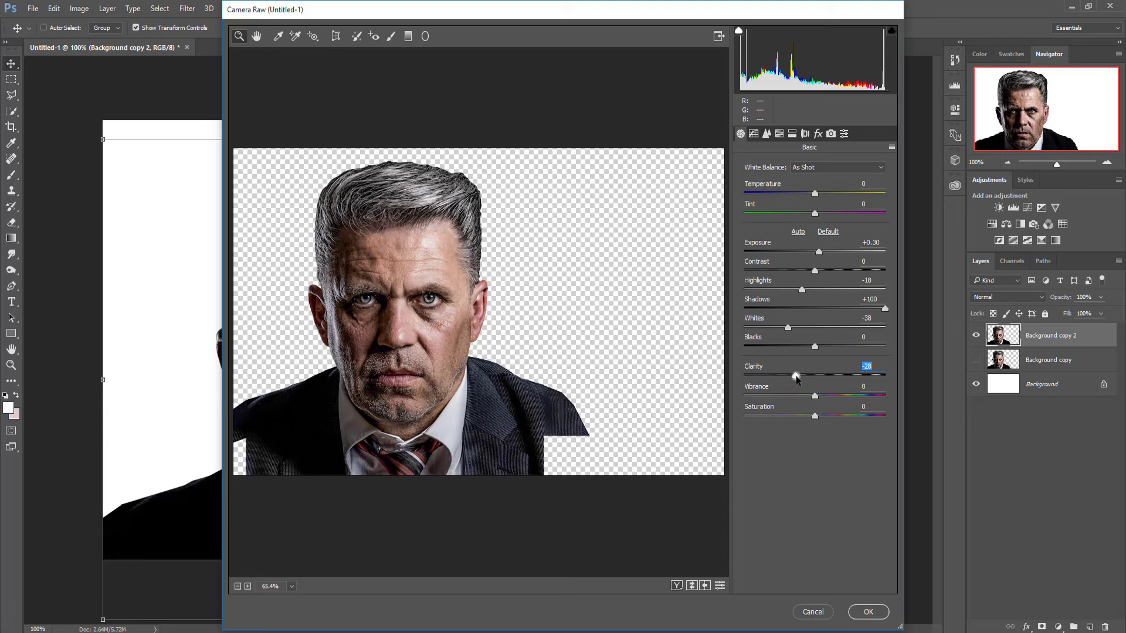
pyautogui.moveTo(795, 376); pyautogui.dragTo(798, 375)
pyautogui.click(859, 616)
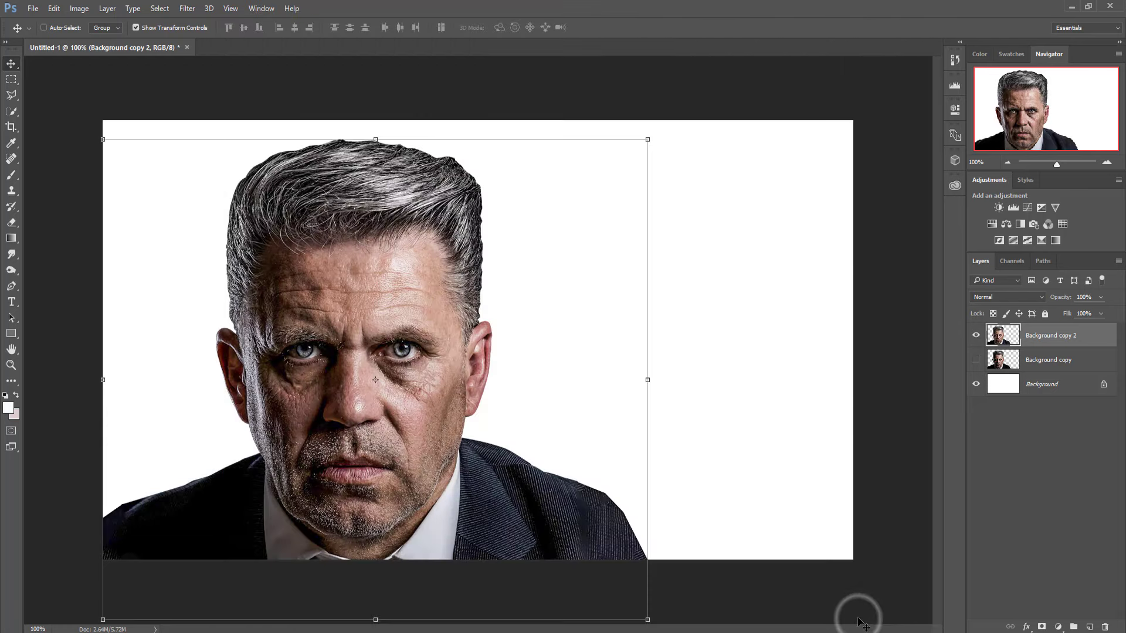
# Add a new Layer 1 above the portrait and fill it with 50% Gray
pyautogui.click(1040, 340)
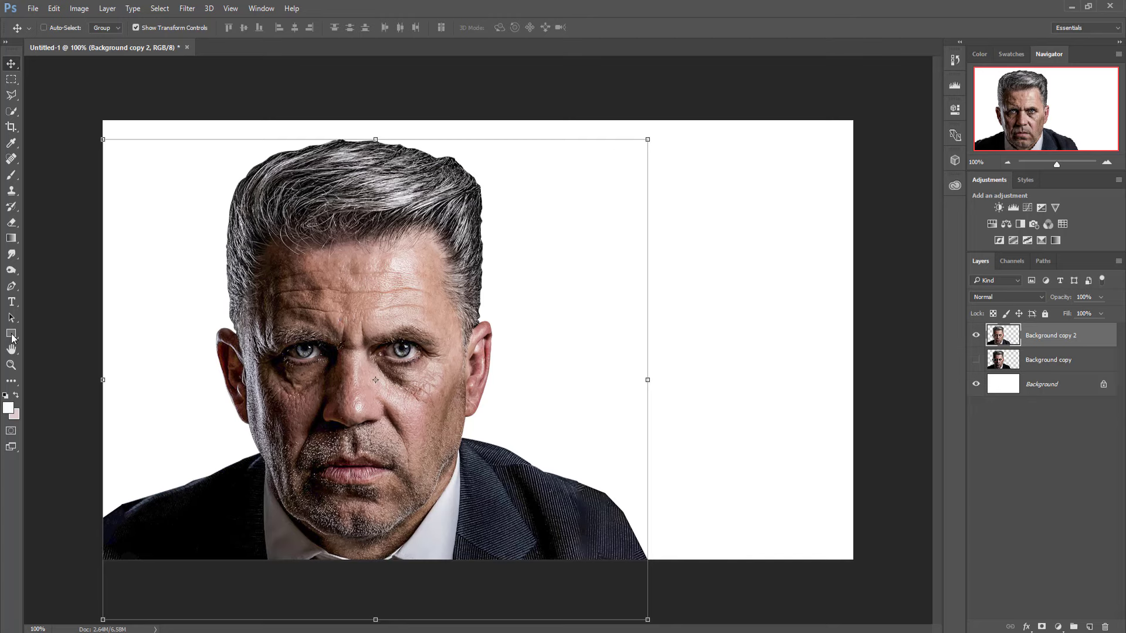
pyautogui.click(1058, 626)
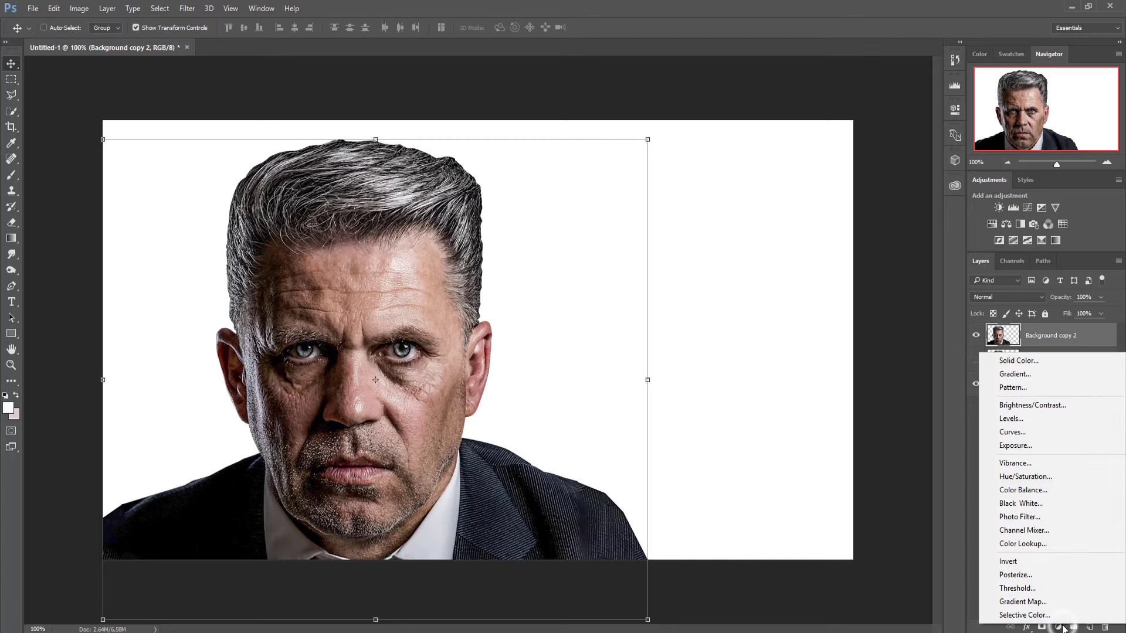
pyautogui.click(974, 547)
pyautogui.click(1037, 330)
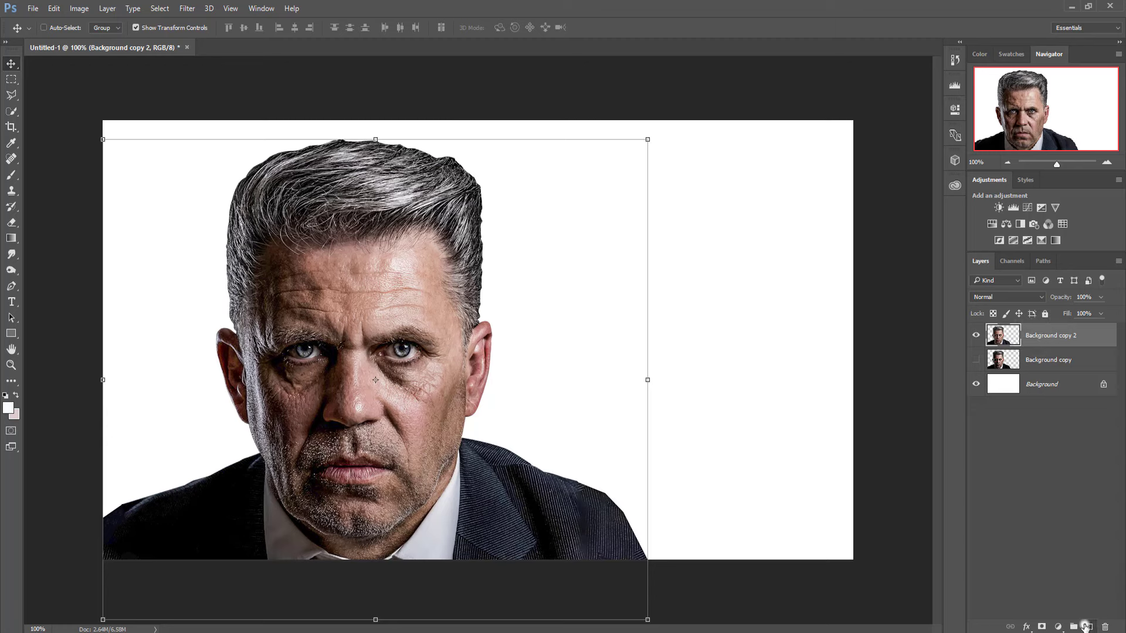
pyautogui.click(1086, 626)
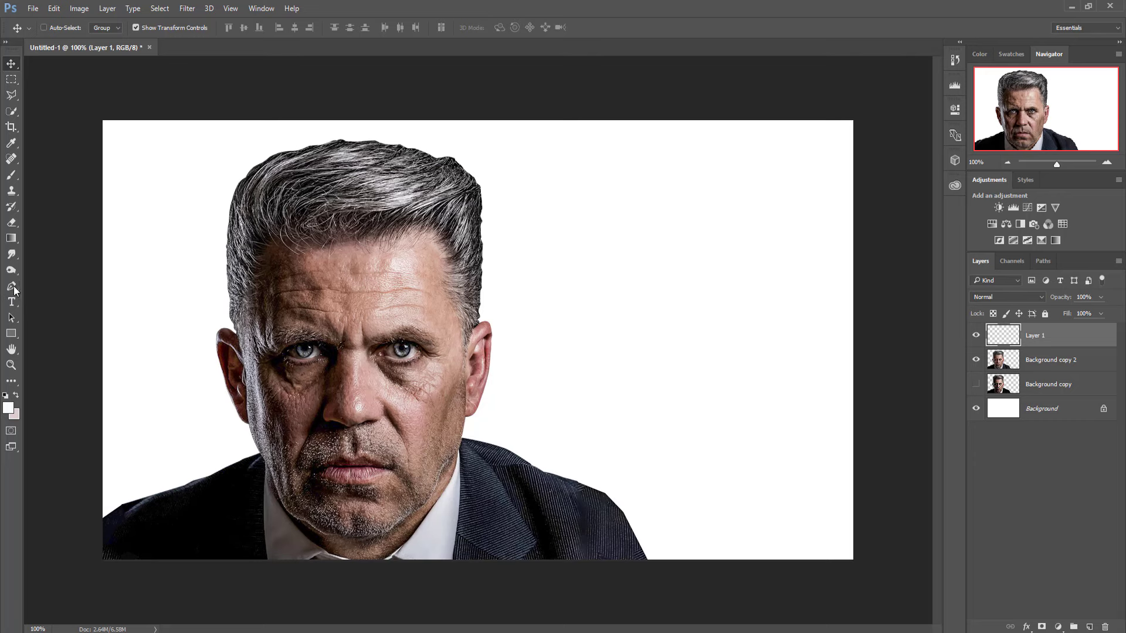
pyautogui.click(54, 9)
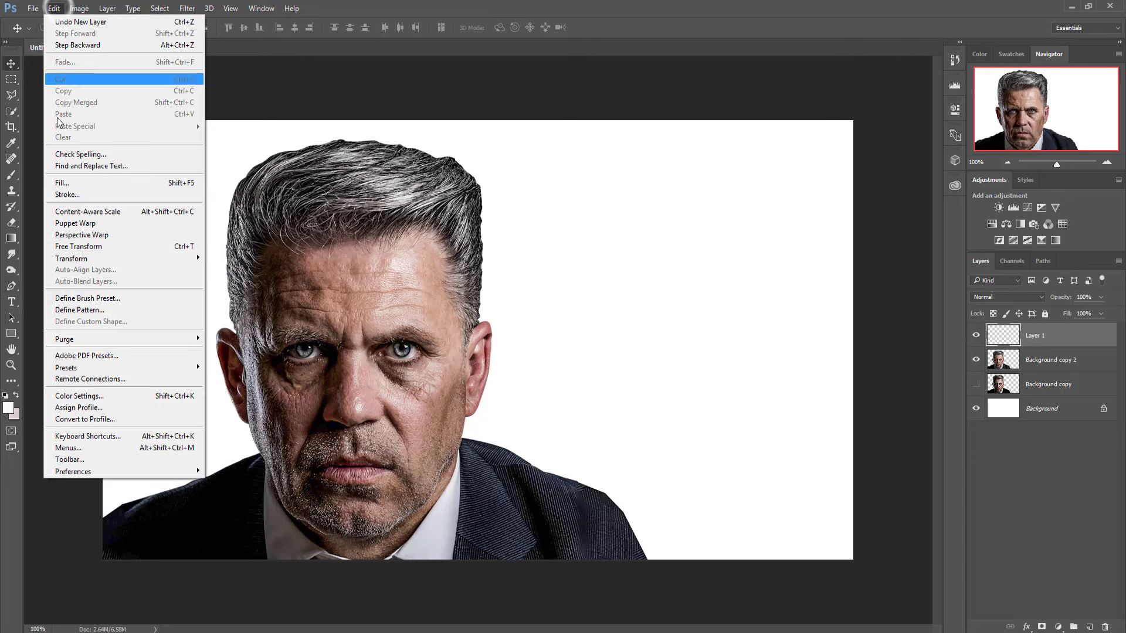
pyautogui.click(65, 181)
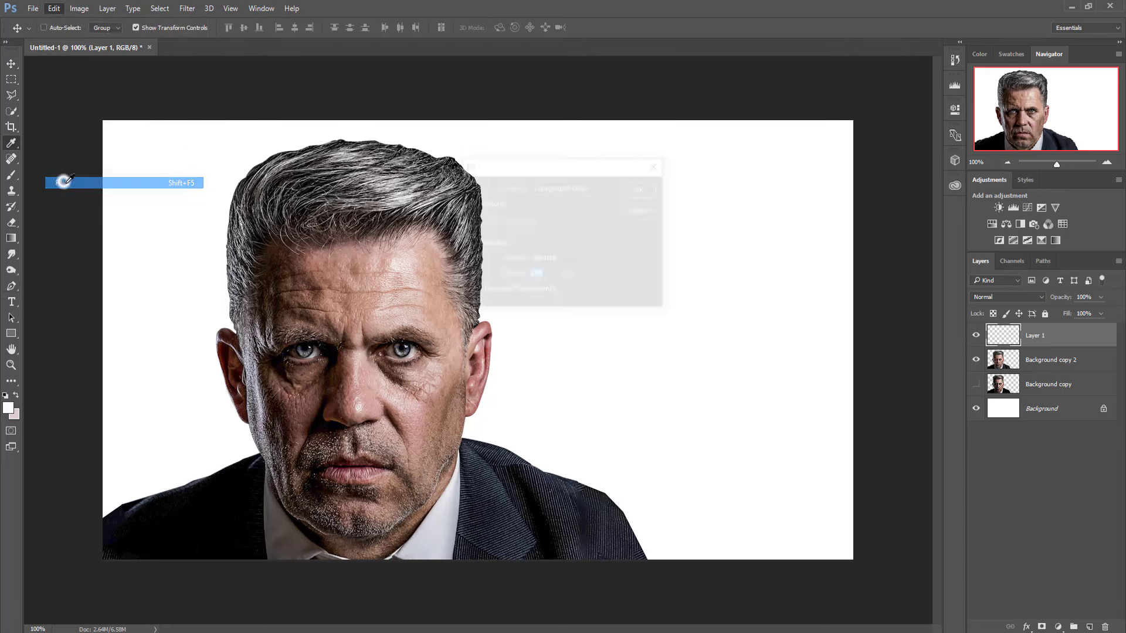
pyautogui.click(575, 187)
pyautogui.click(564, 276)
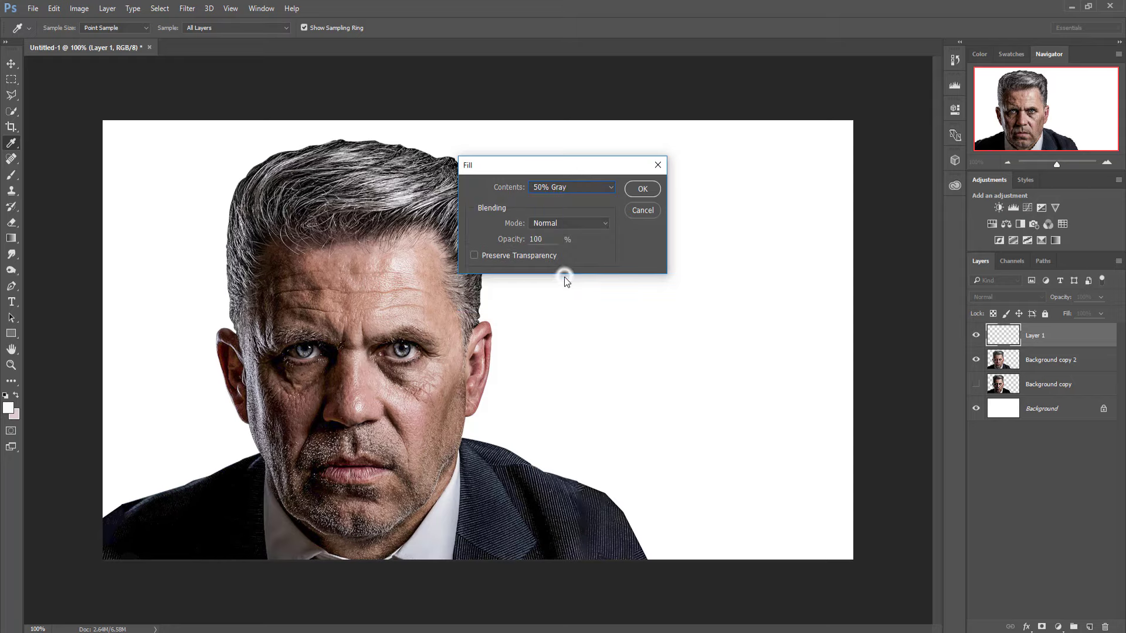
pyautogui.click(629, 187)
# Clip the gray layer to the portrait and set its blend mode to Overlay
pyautogui.press('v')
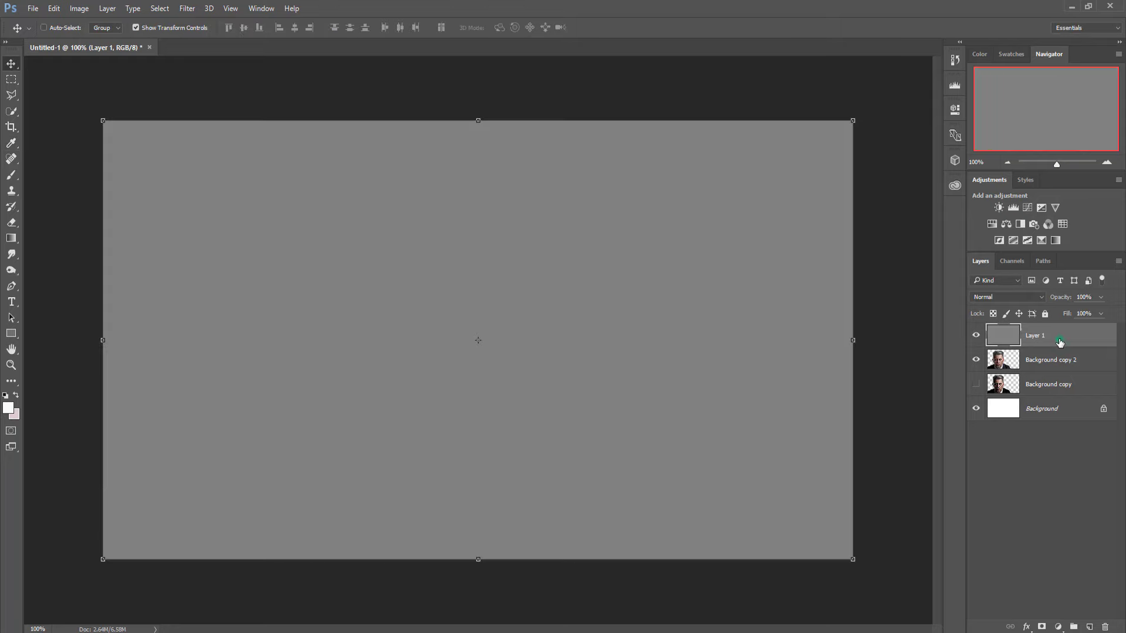
pyautogui.rightClick(1059, 343)
pyautogui.click(982, 299)
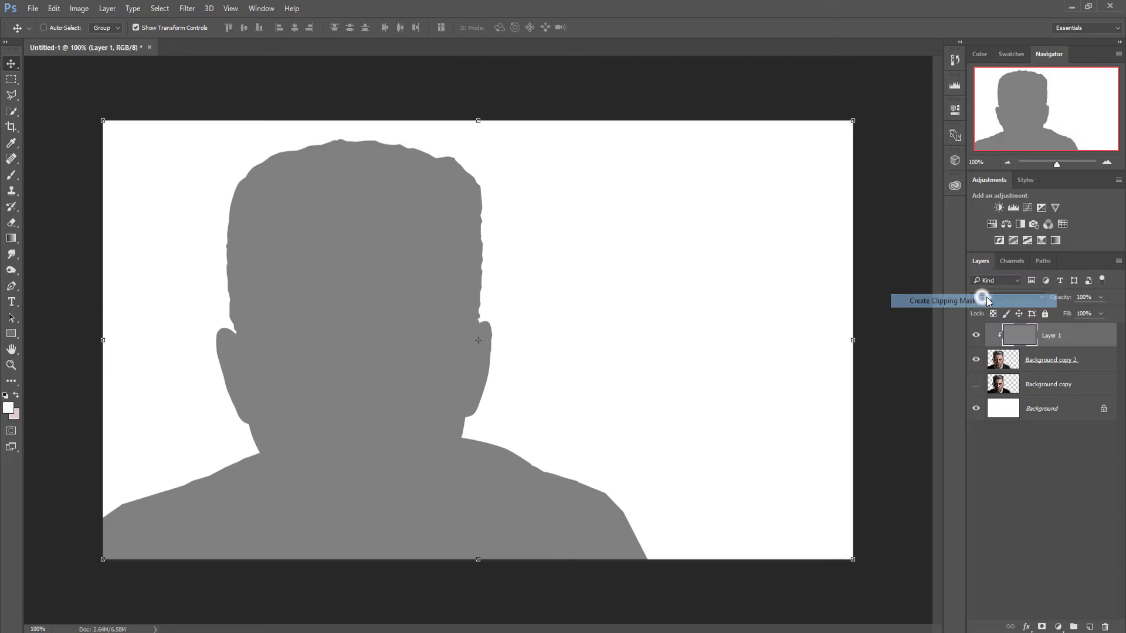
pyautogui.click(1014, 296)
pyautogui.click(1010, 418)
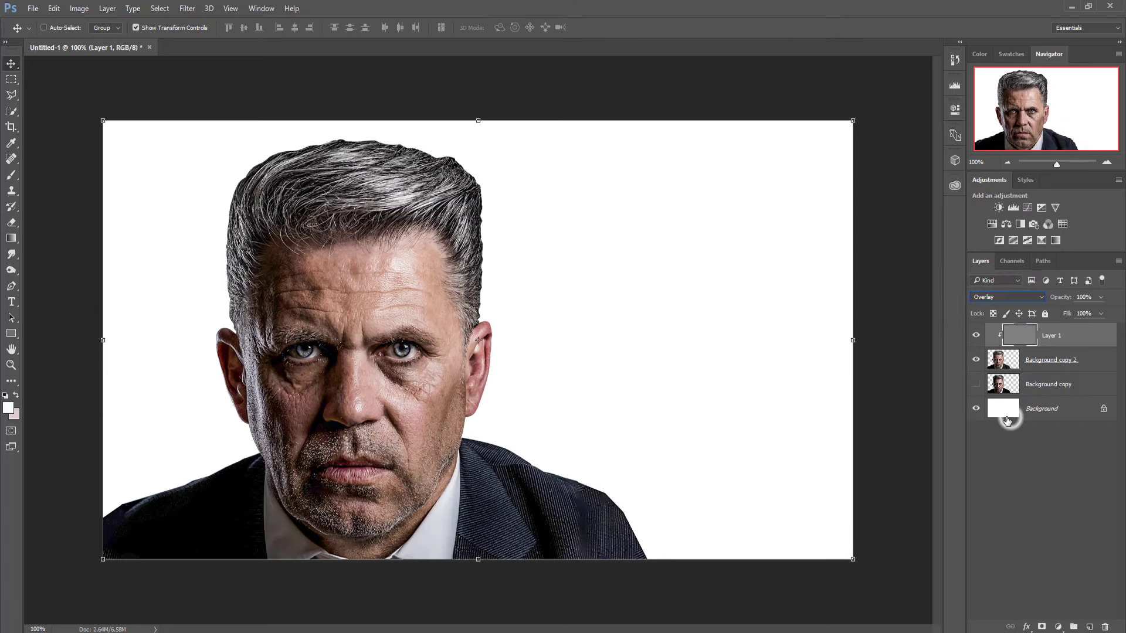
# Dodge the forehead, cheeks, chin and hair highlights with a size-150 brush
pyautogui.click(18, 277)
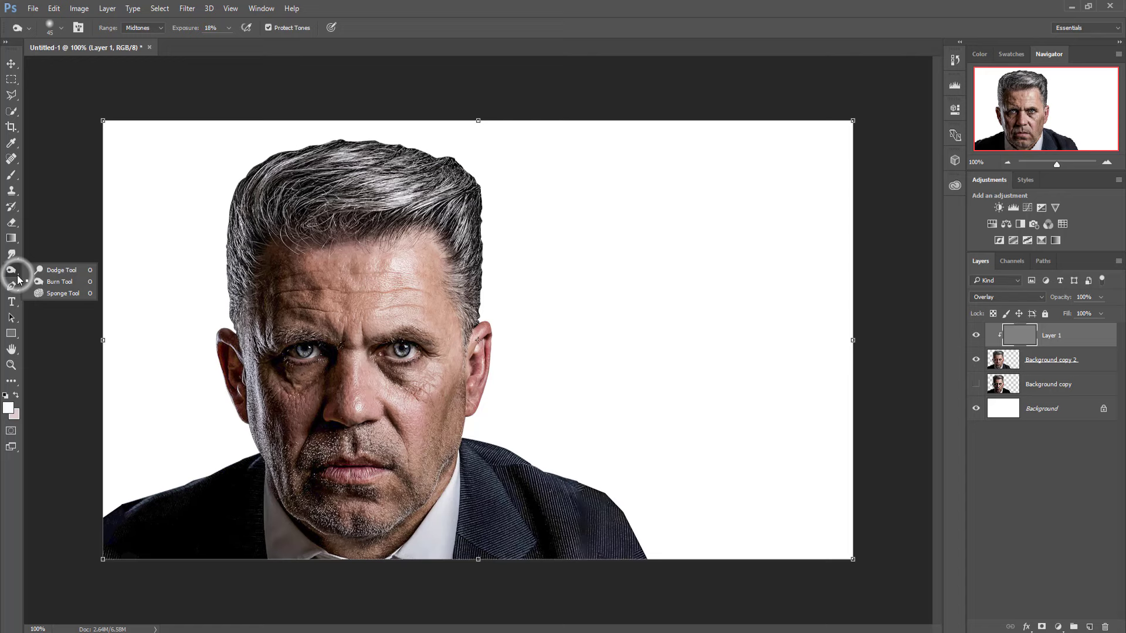
pyautogui.click(54, 270)
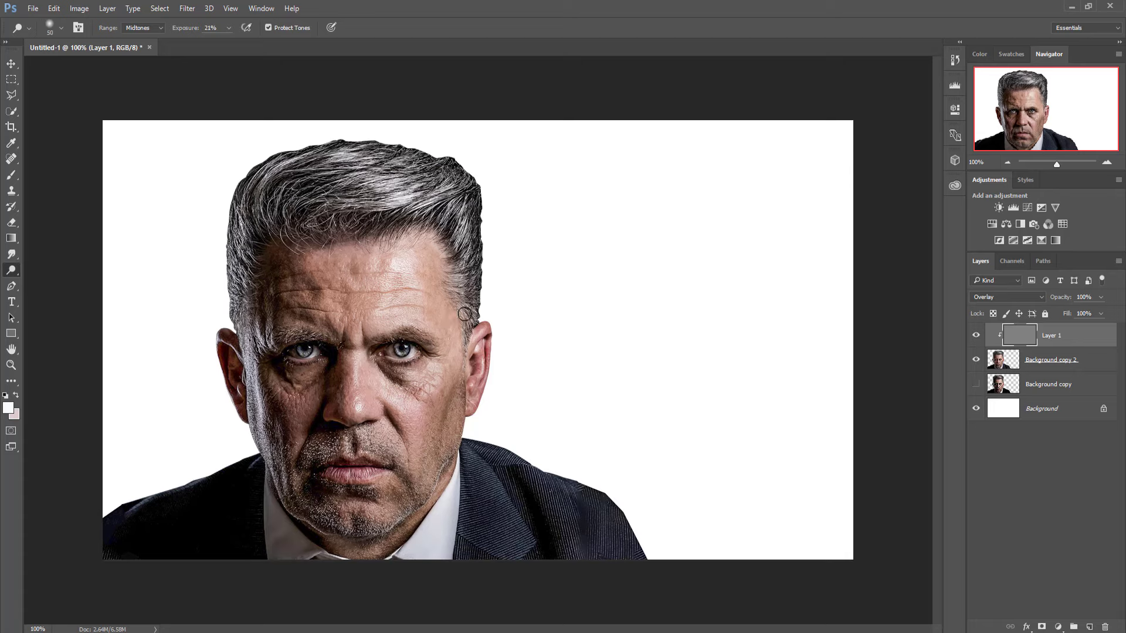
pyautogui.press(']')
pyautogui.press(']')
pyautogui.press(']')
pyautogui.moveTo(327, 272); pyautogui.dragTo(276, 264)
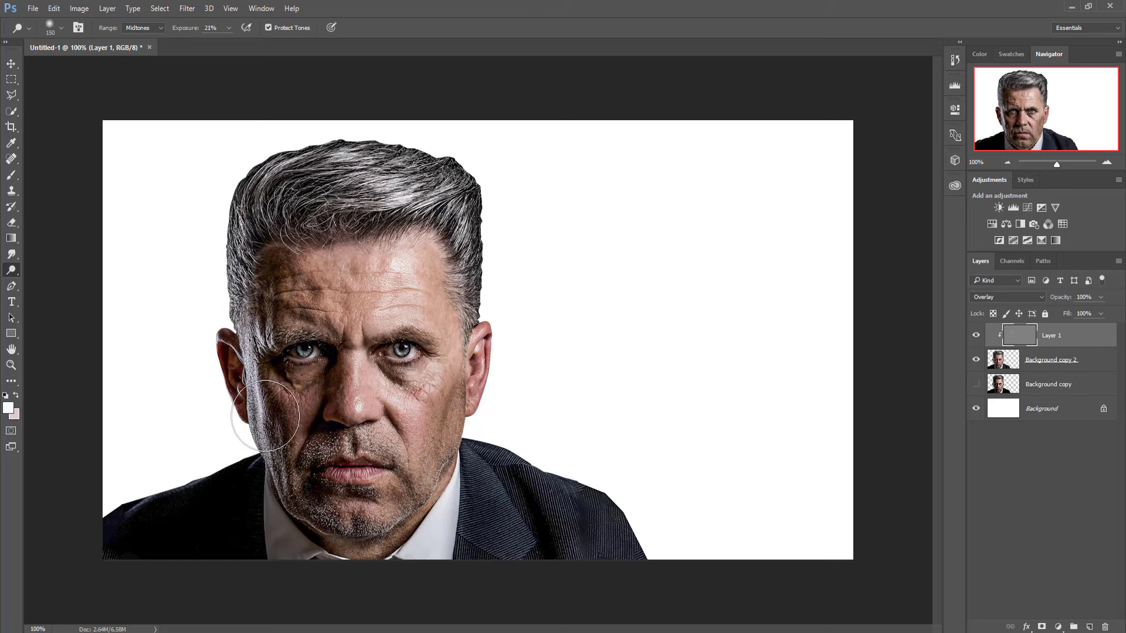
pyautogui.moveTo(265, 416); pyautogui.dragTo(264, 390)
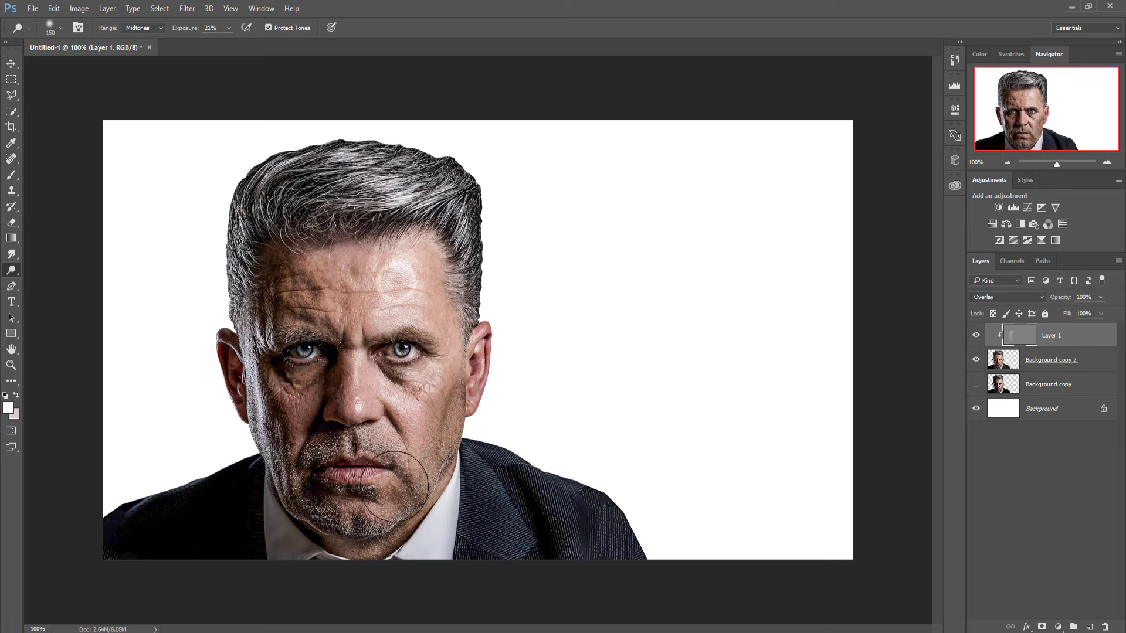
pyautogui.moveTo(445, 405); pyautogui.dragTo(366, 523)
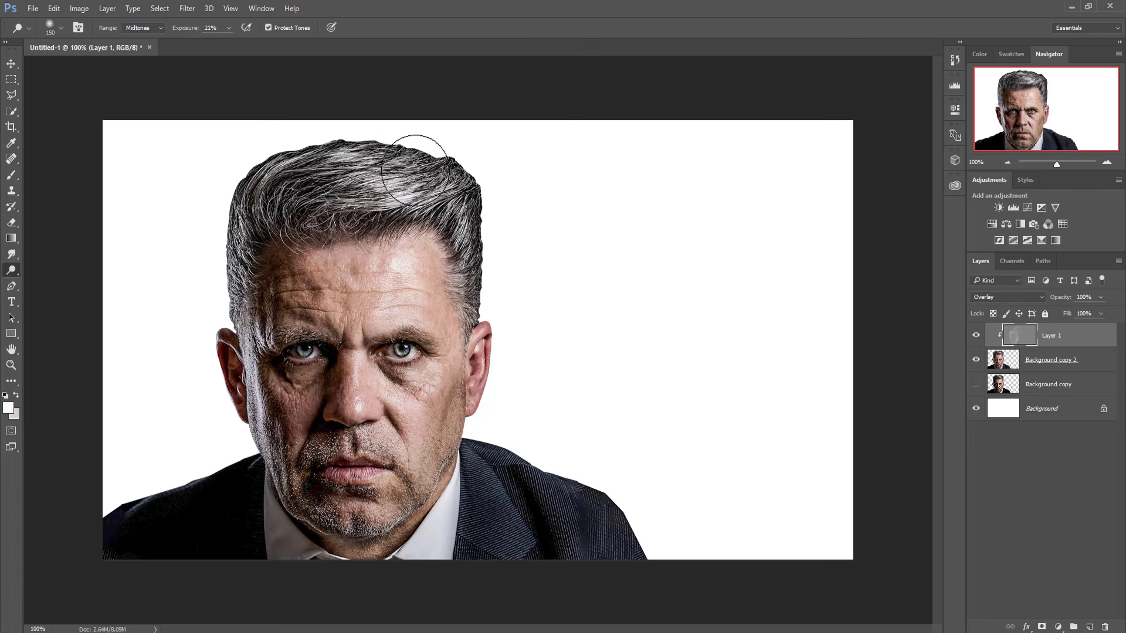
pyautogui.moveTo(428, 141); pyautogui.dragTo(217, 217)
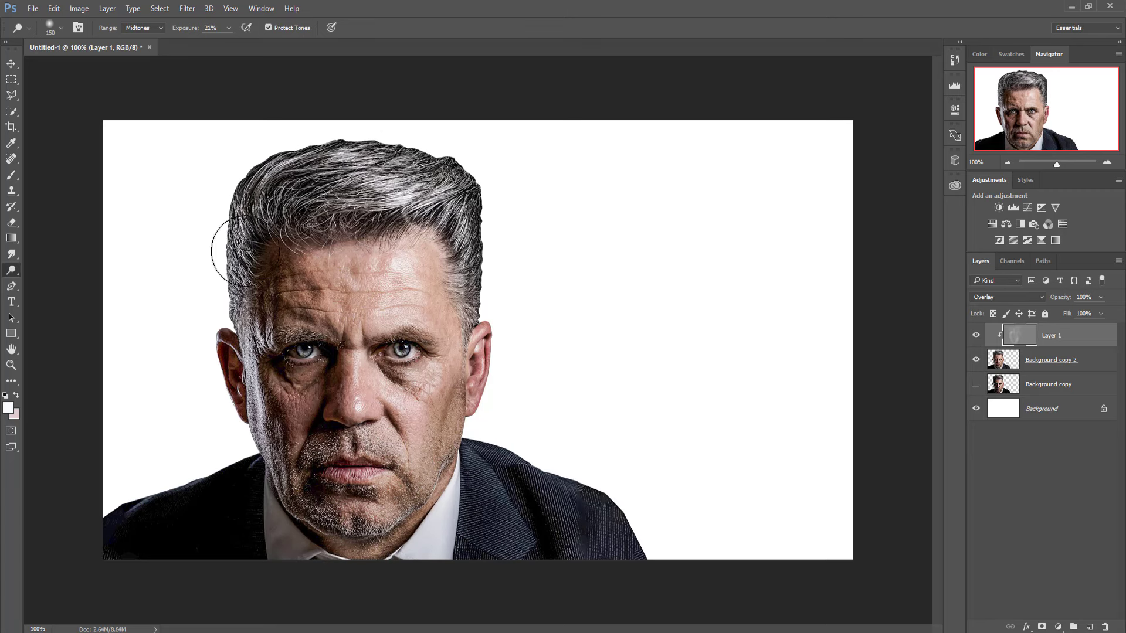
# Burn across the forehead and along the hair's left edge
pyautogui.click(12, 63)
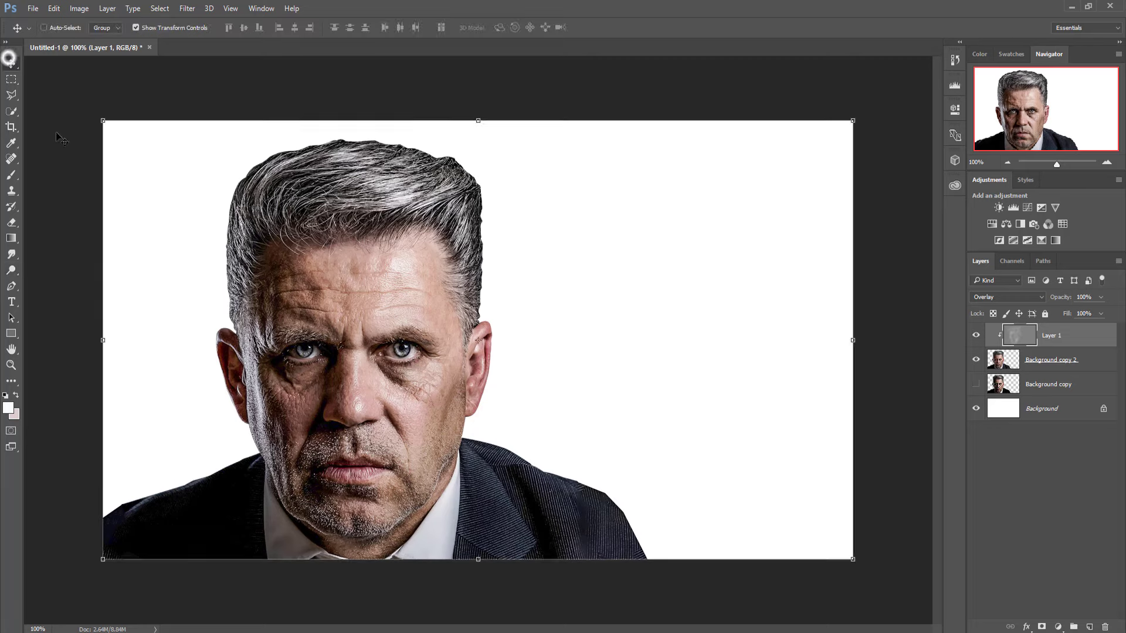
pyautogui.click(11, 270)
pyautogui.click(59, 282)
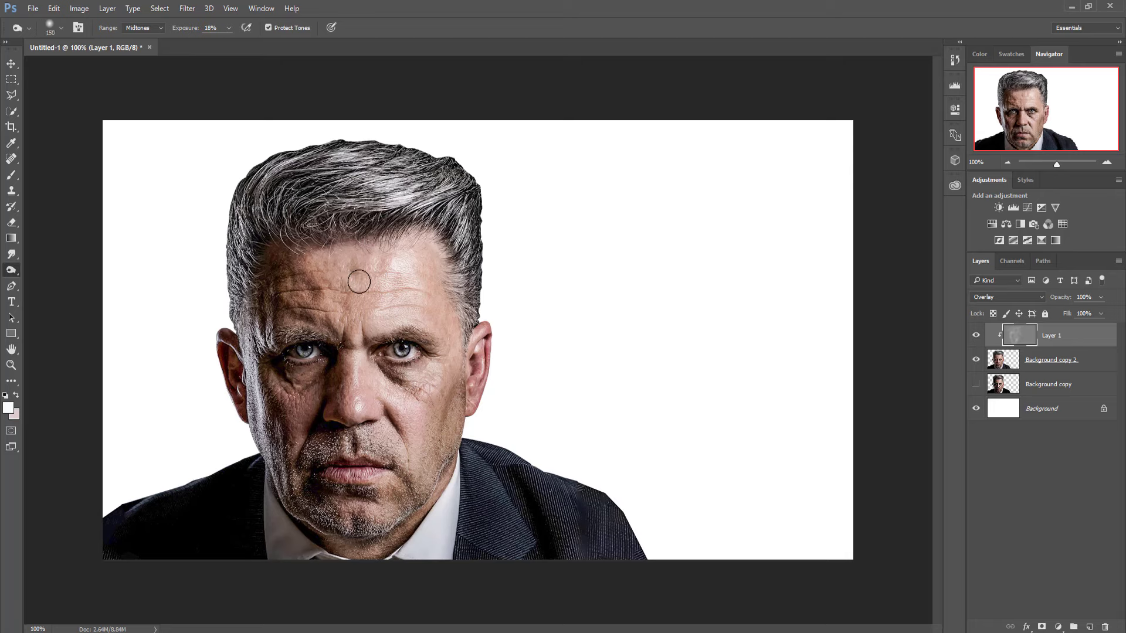
pyautogui.moveTo(359, 282)
pyautogui.mouseDown()
pyautogui.moveTo(365, 306)
pyautogui.moveTo(440, 365)
pyautogui.moveTo(377, 427)
pyautogui.moveTo(363, 498)
pyautogui.moveTo(410, 480)
pyautogui.moveTo(469, 493)
pyautogui.mouseUp()
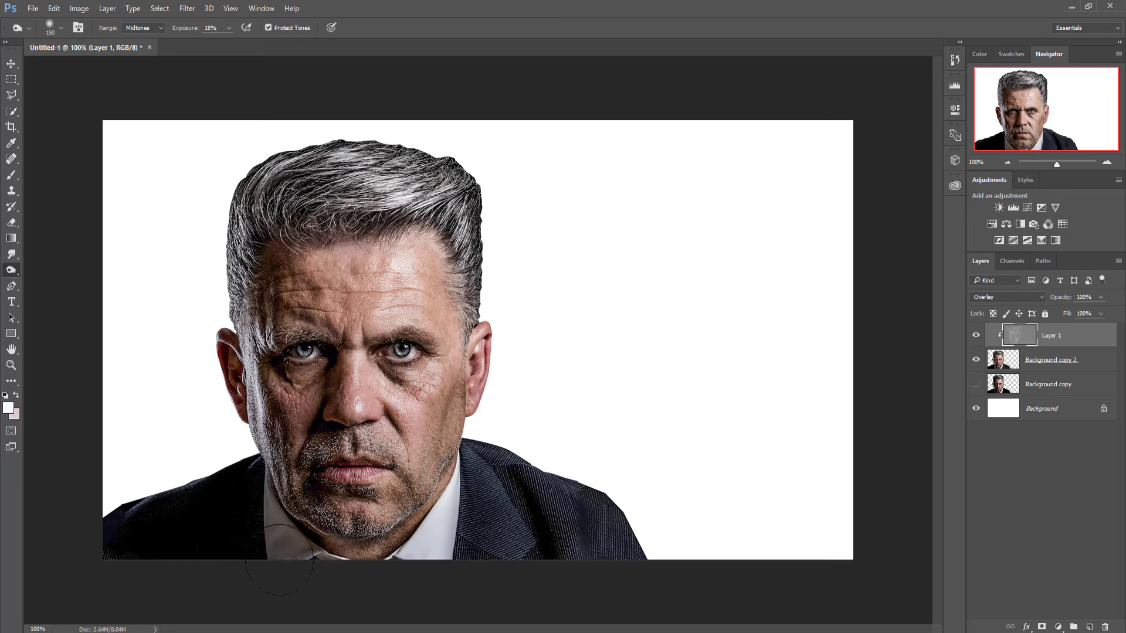
pyautogui.moveTo(434, 176)
pyautogui.mouseDown()
pyautogui.moveTo(226, 176)
pyautogui.moveTo(419, 182)
pyautogui.moveTo(243, 269)
pyautogui.mouseUp()
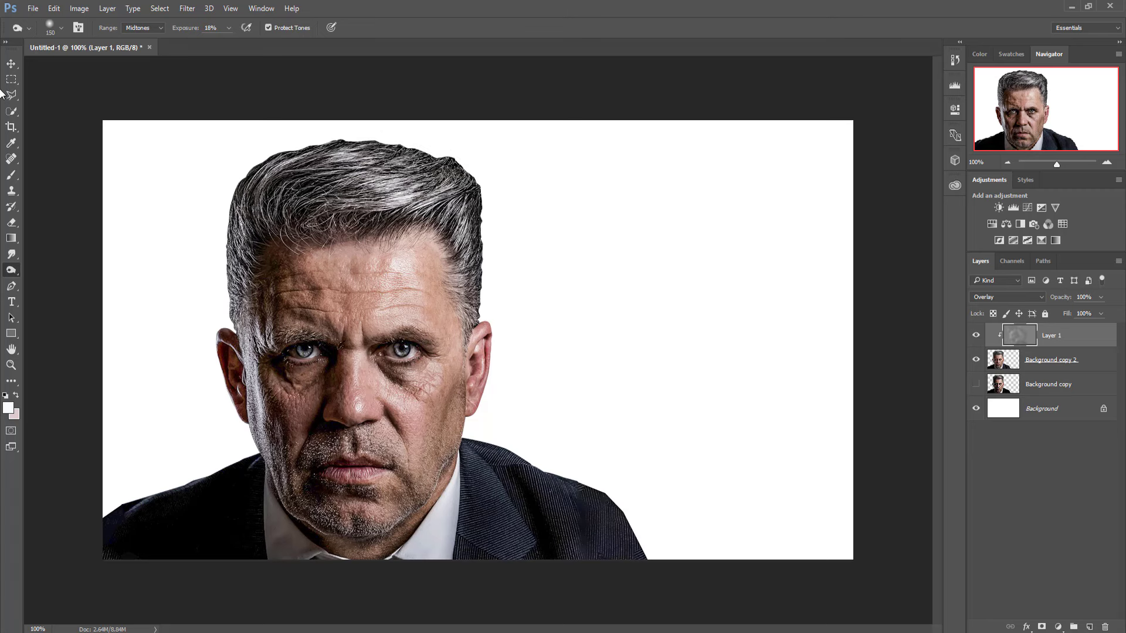
# On Background copy 2, zoom in and smudge the hair edge near the ear with a size-6 brush
pyautogui.click(11, 63)
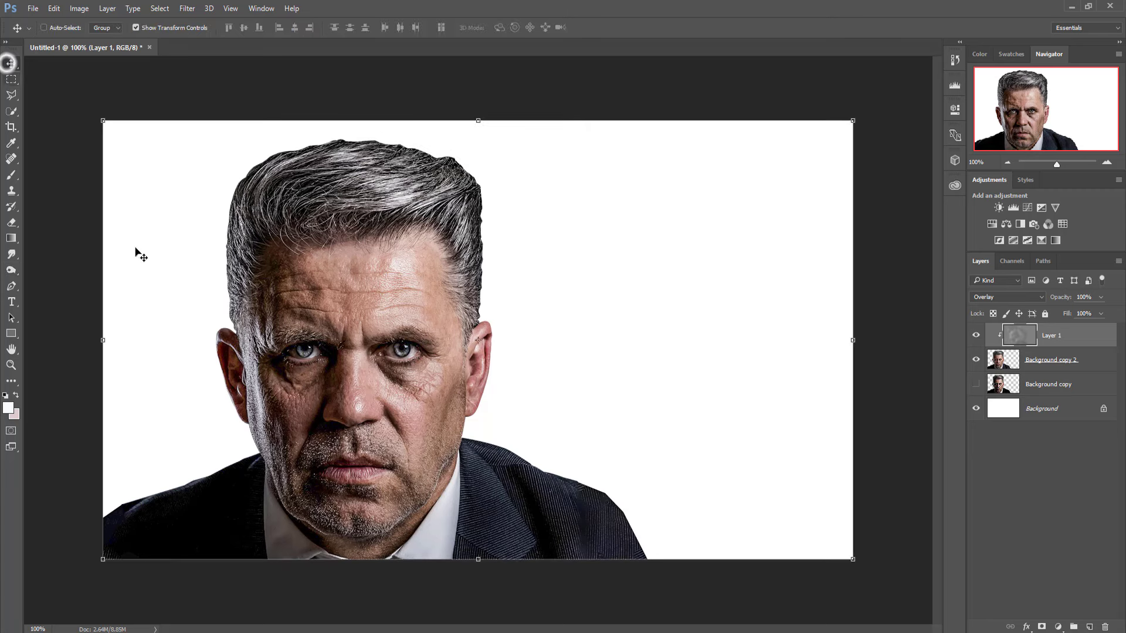
pyautogui.click(1041, 367)
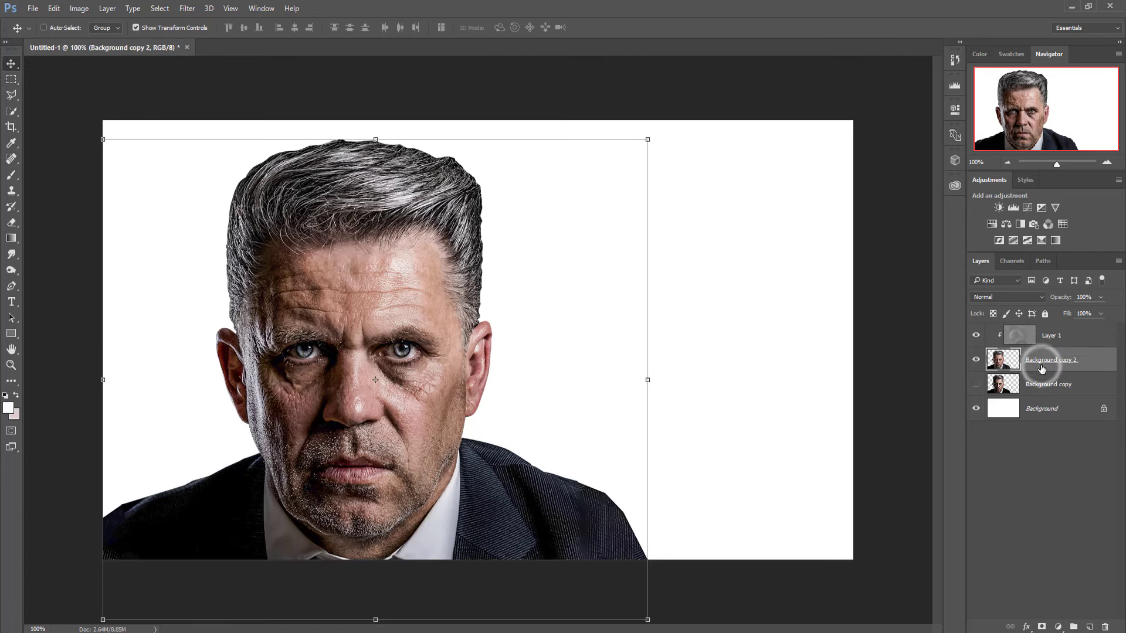
pyautogui.click(11, 256)
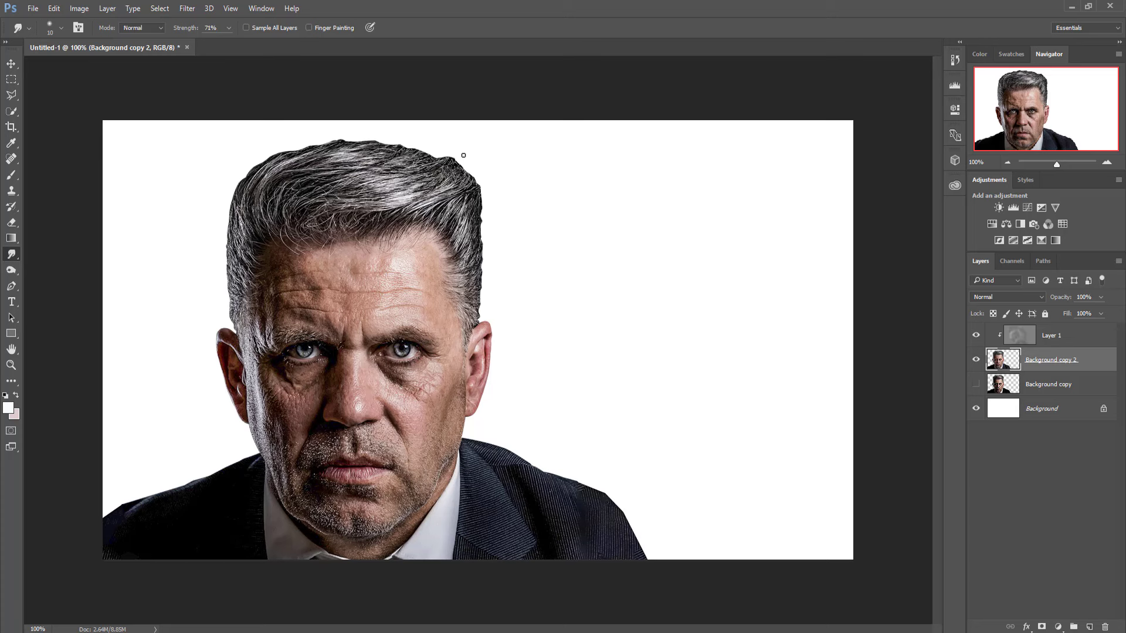
pyautogui.scroll(1, 466, 163)
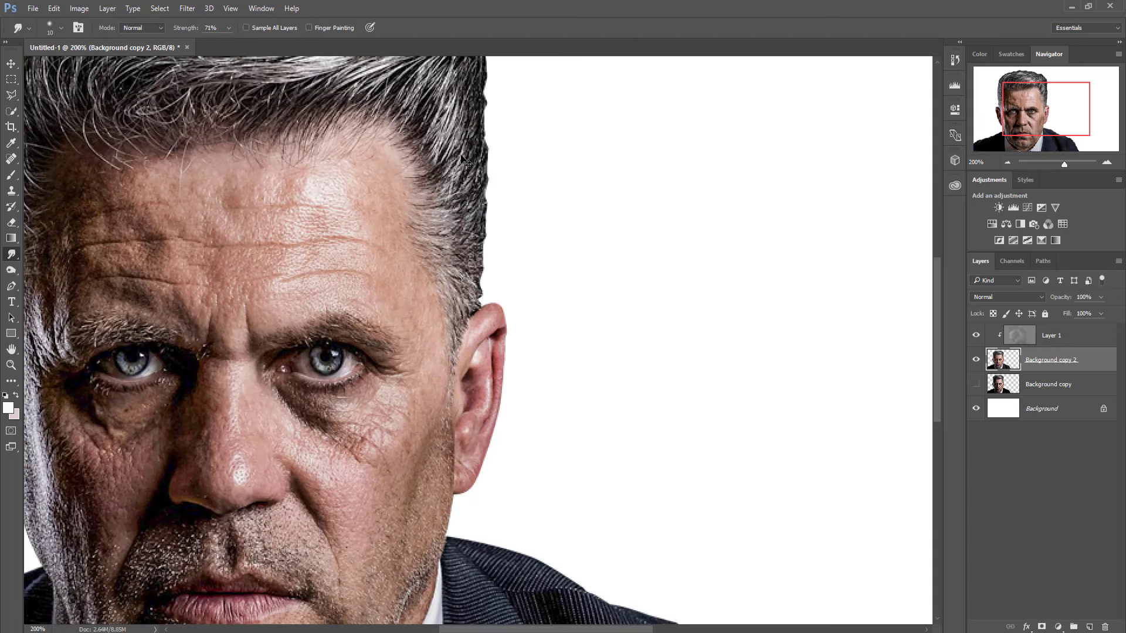
pyautogui.scroll(5, 461, 160)
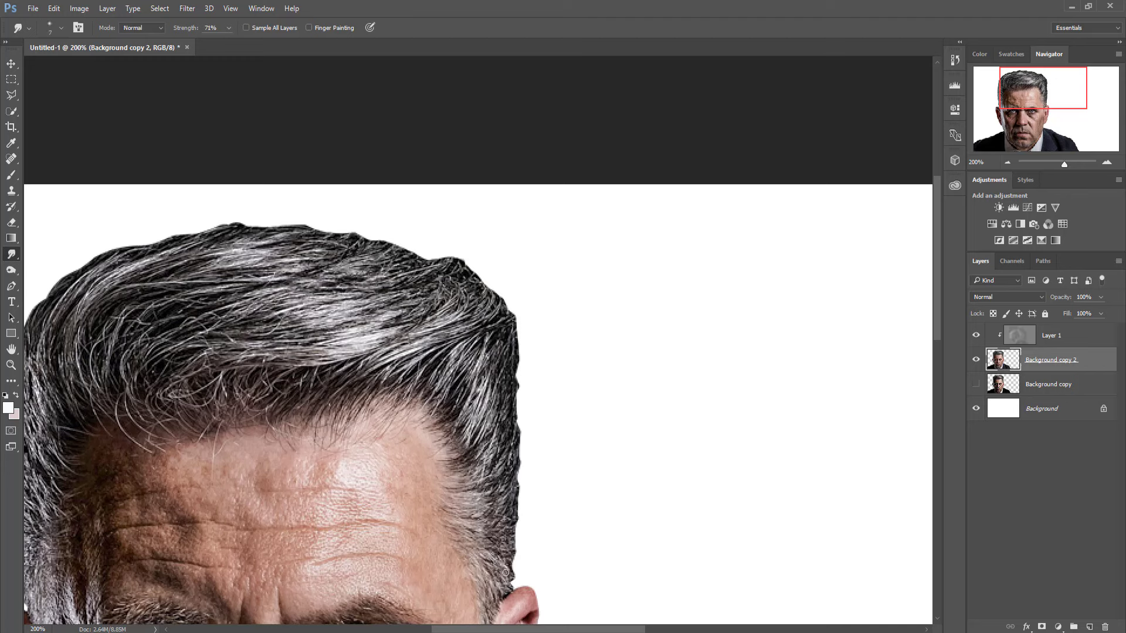
pyautogui.press('[')
pyautogui.moveTo(519, 574)
pyautogui.mouseDown()
pyautogui.moveTo(508, 588)
pyautogui.moveTo(514, 441)
pyautogui.moveTo(491, 324)
pyautogui.moveTo(447, 252)
pyautogui.moveTo(180, 243)
pyautogui.moveTo(155, 260)
pyautogui.moveTo(158, 374)
pyautogui.mouseUp()
# Smudge wispy strands down the left hair edge, then return to 100% view
pyautogui.hscroll(-5, 156, 261)
pyautogui.moveTo(142, 329); pyautogui.dragTo(139, 459)
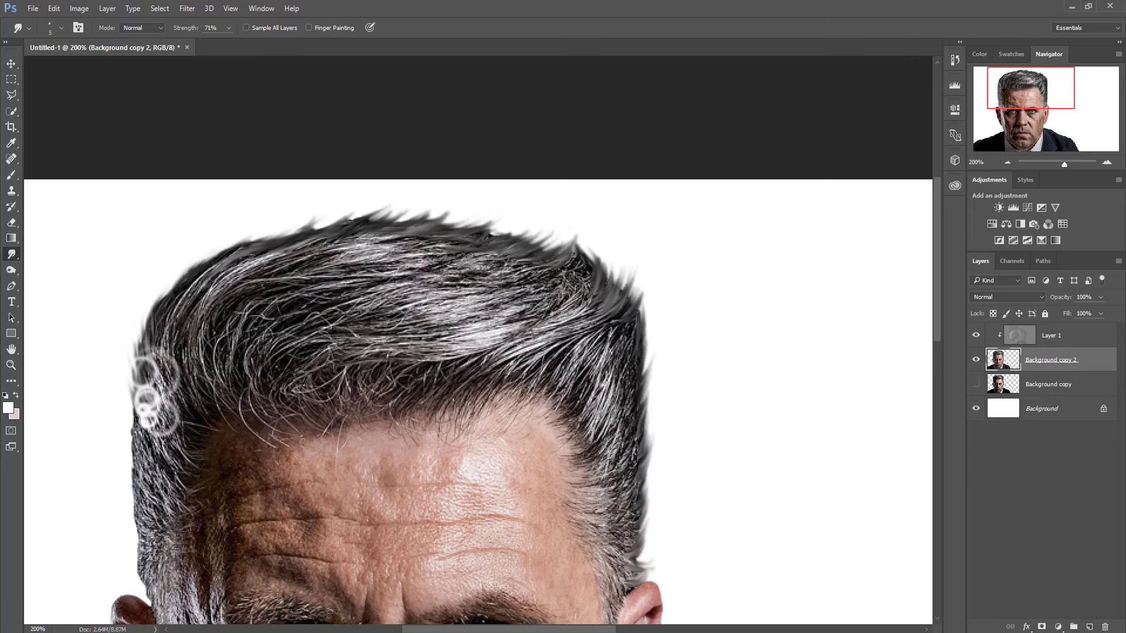
pyautogui.scroll(-4, 138, 459)
pyautogui.hscroll(-2, 138, 459)
pyautogui.moveTo(188, 375); pyautogui.dragTo(189, 487)
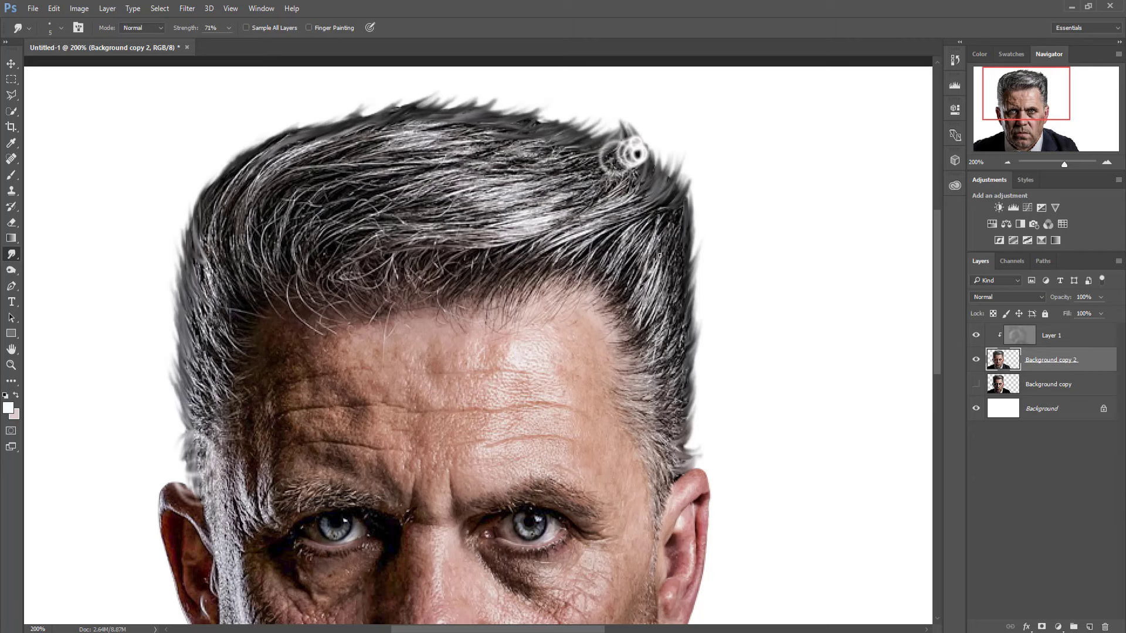
pyautogui.hotkey('ctrl', '1')
pyautogui.click(11, 63)
# Merge the gray Overlay layer into Background copy 2 as Layer 1
pyautogui.click(1052, 336)
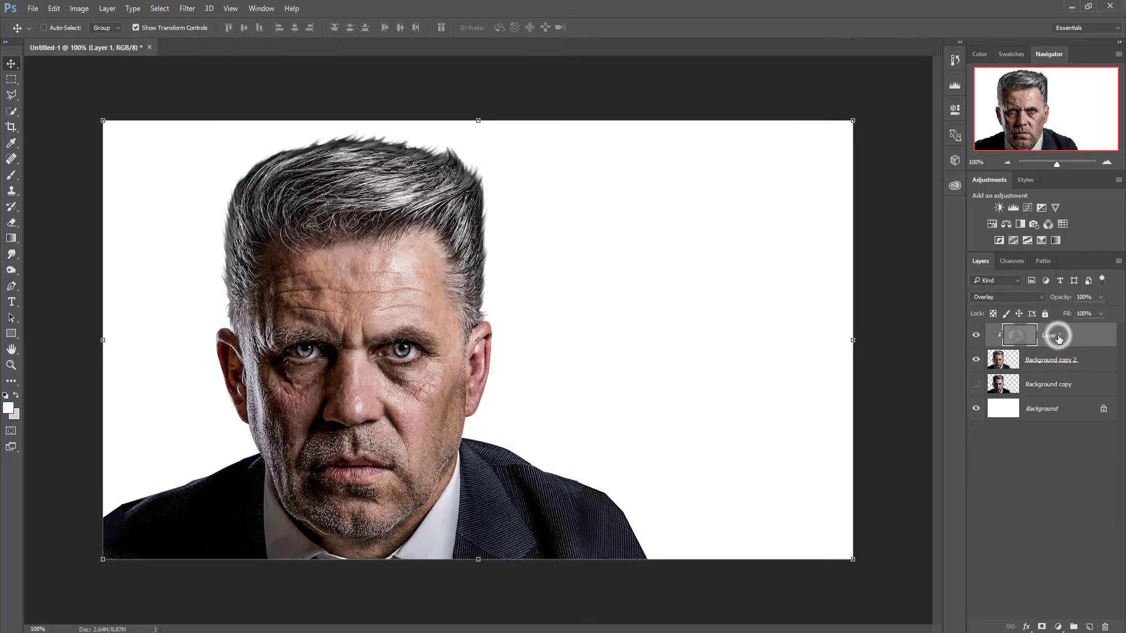
pyautogui.keyDown('ctrl'); pyautogui.click(1055, 357); pyautogui.keyUp('ctrl')
pyautogui.rightClick(1055, 354)
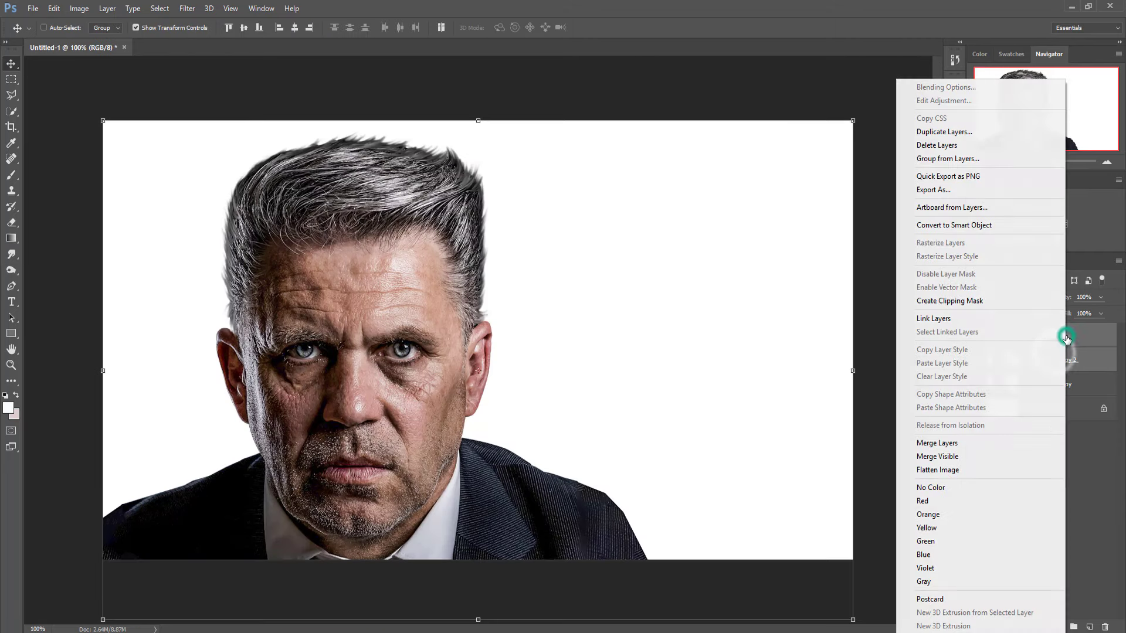
pyautogui.click(950, 443)
# Duplicate Layer 1 as Layer 1 copy, hide the copy, and reselect Layer 1
pyautogui.click(1041, 346)
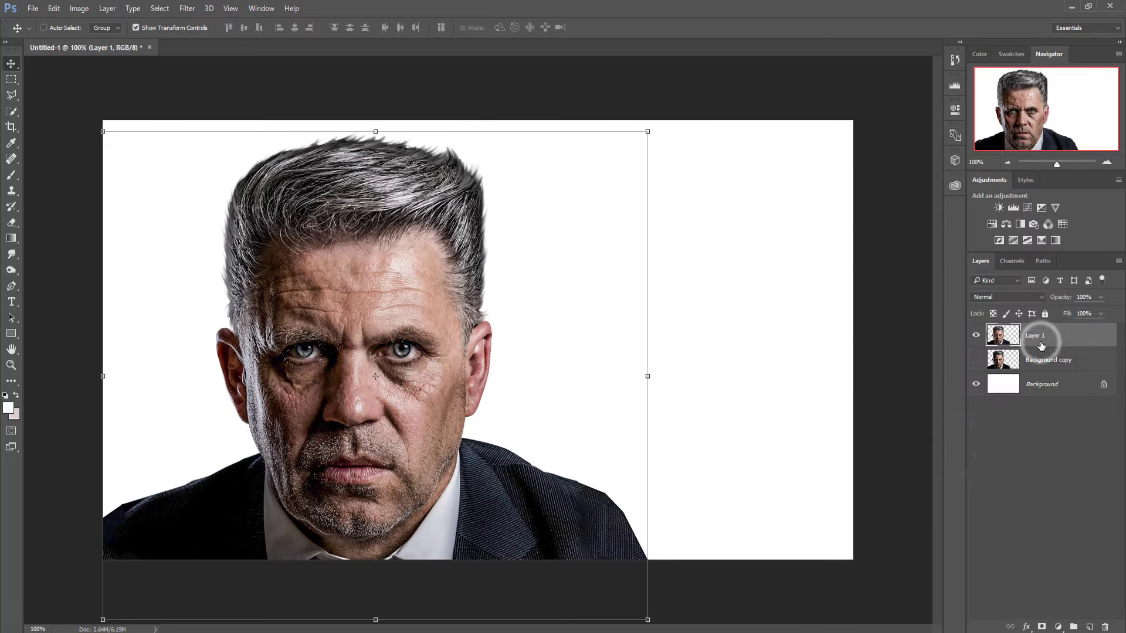
pyautogui.rightClick(1065, 343)
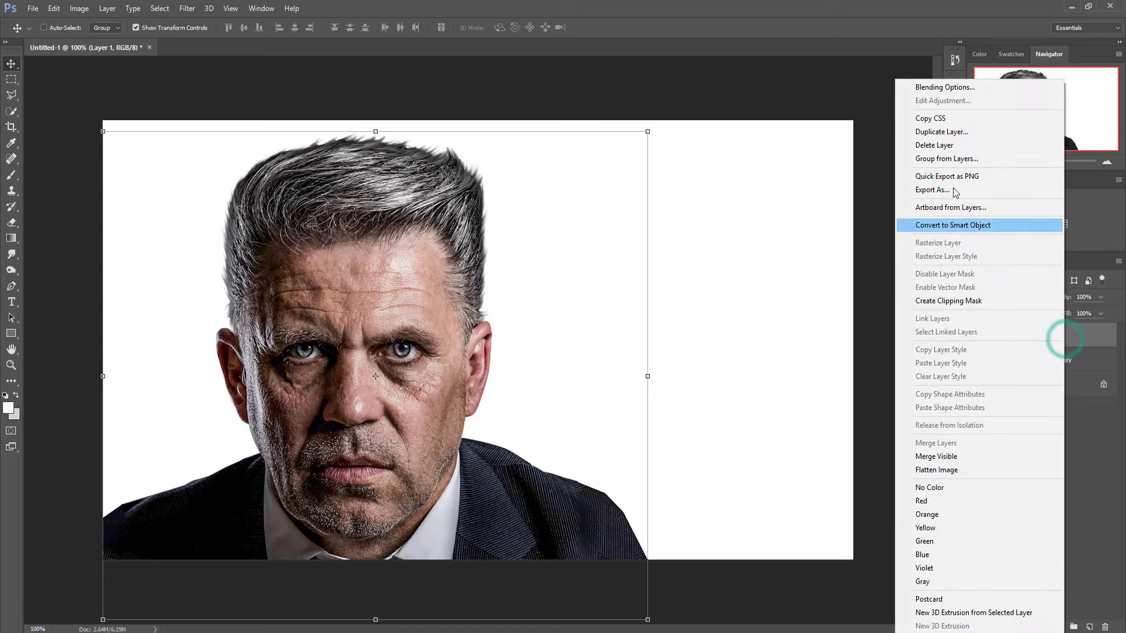
pyautogui.click(924, 130)
pyautogui.click(665, 198)
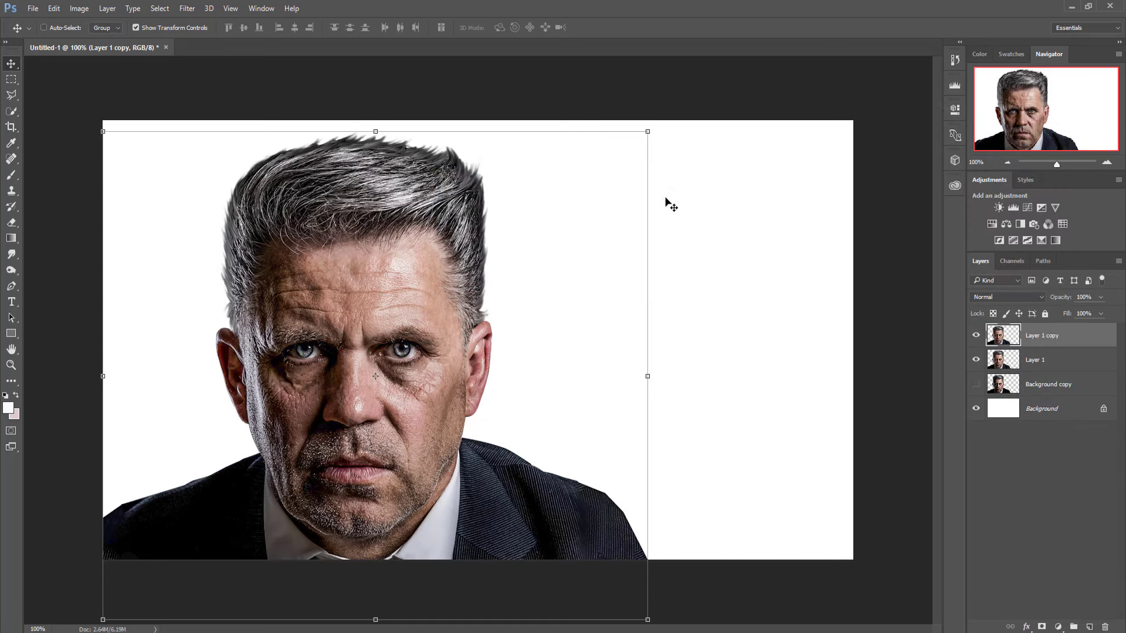
pyautogui.click(976, 337)
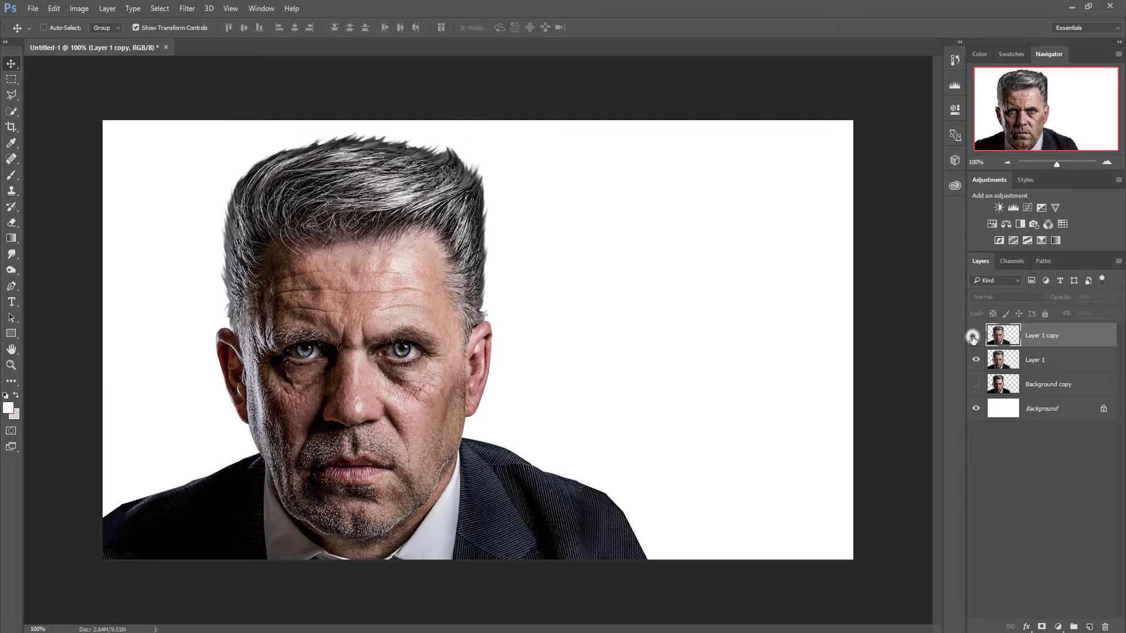
pyautogui.click(1052, 361)
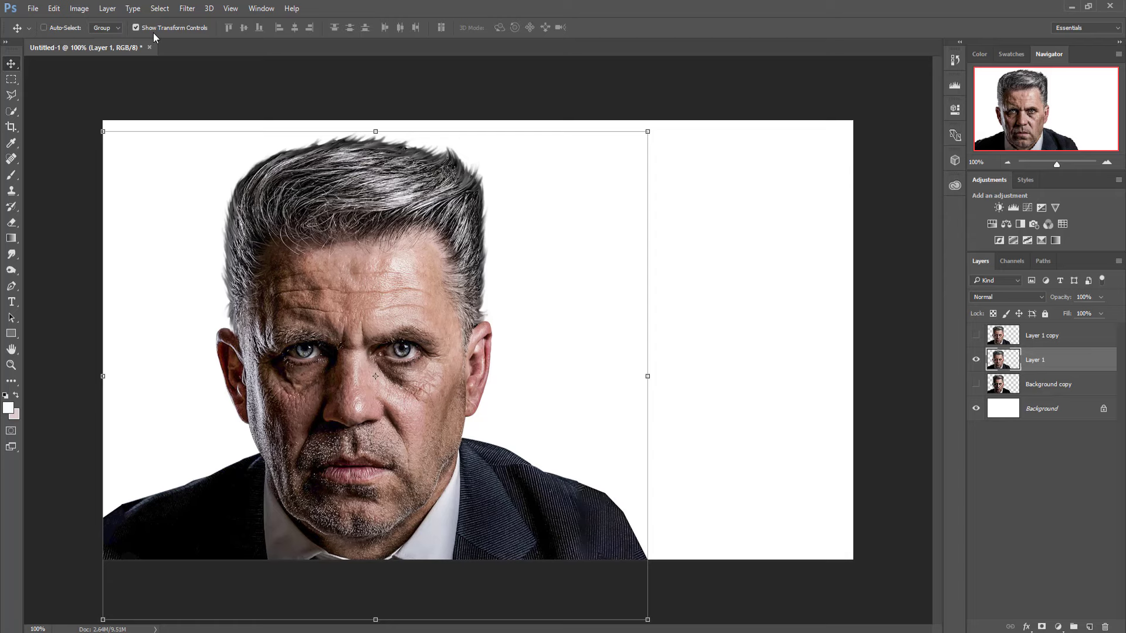
pyautogui.click(193, 12)
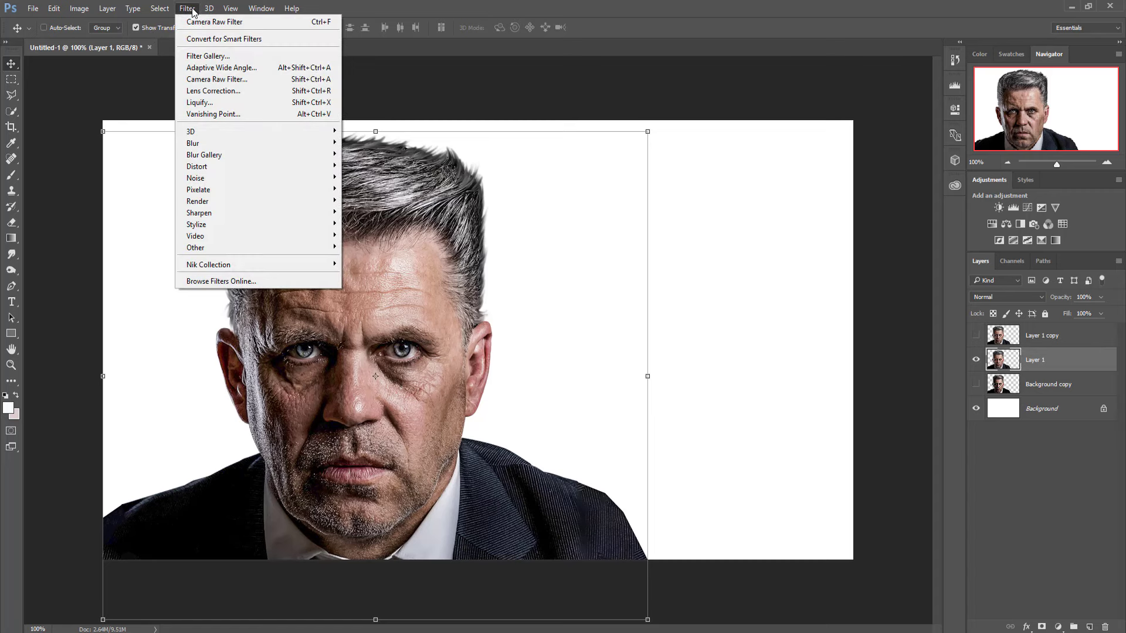
pyautogui.click(451, 71)
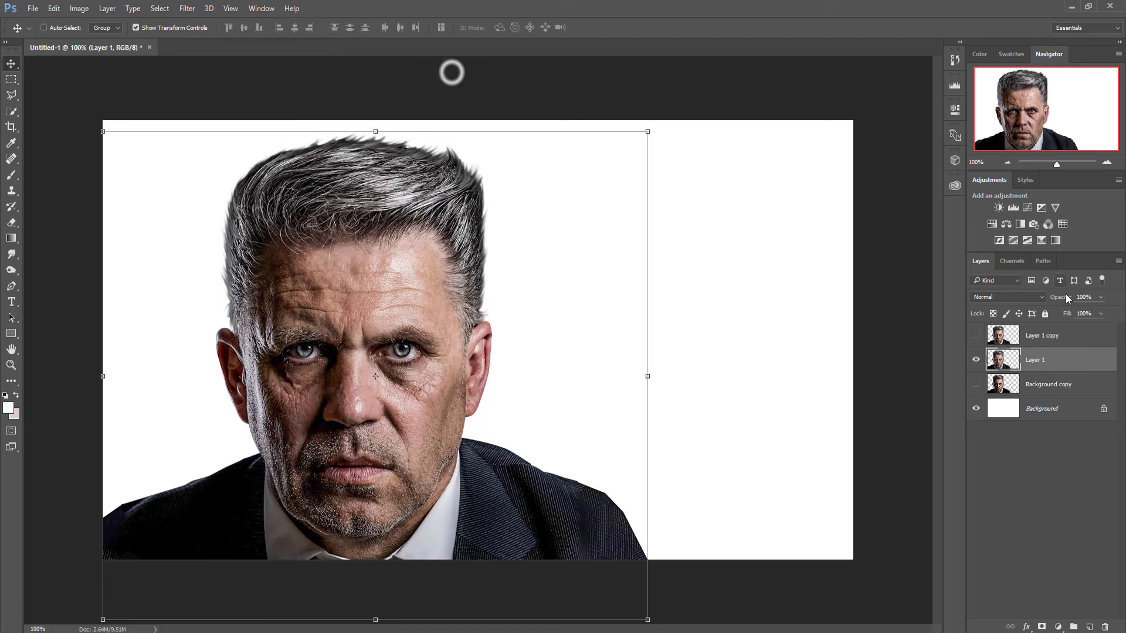
pyautogui.click(1041, 359)
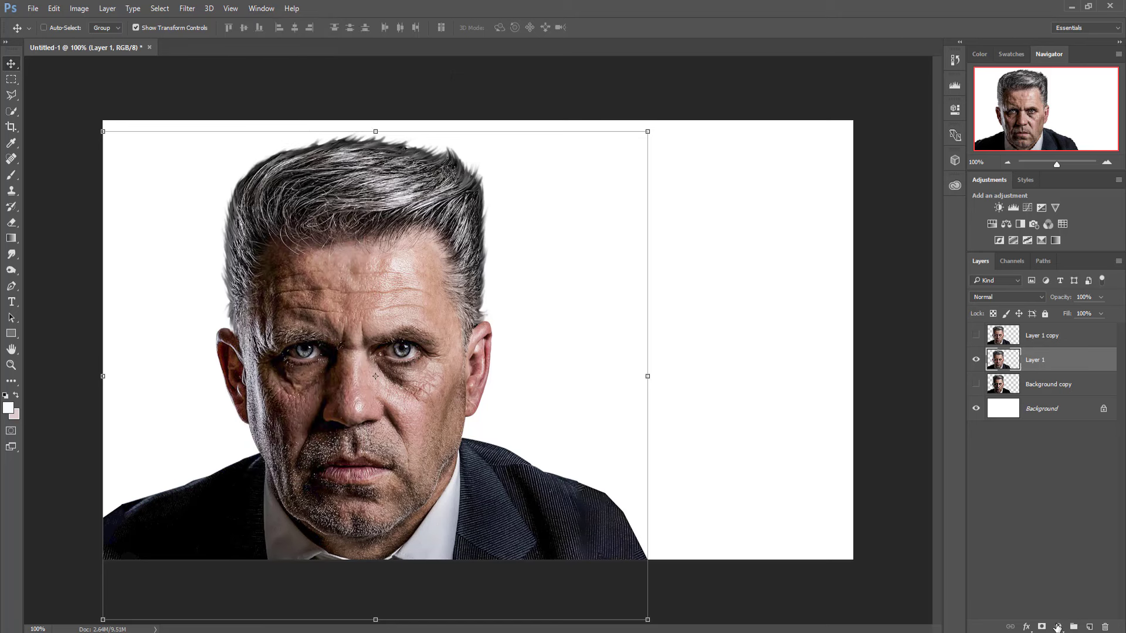
# Add a colorized Hue/Saturation layer with hue 15, saturation 82 and lightness -8
pyautogui.click(1057, 626)
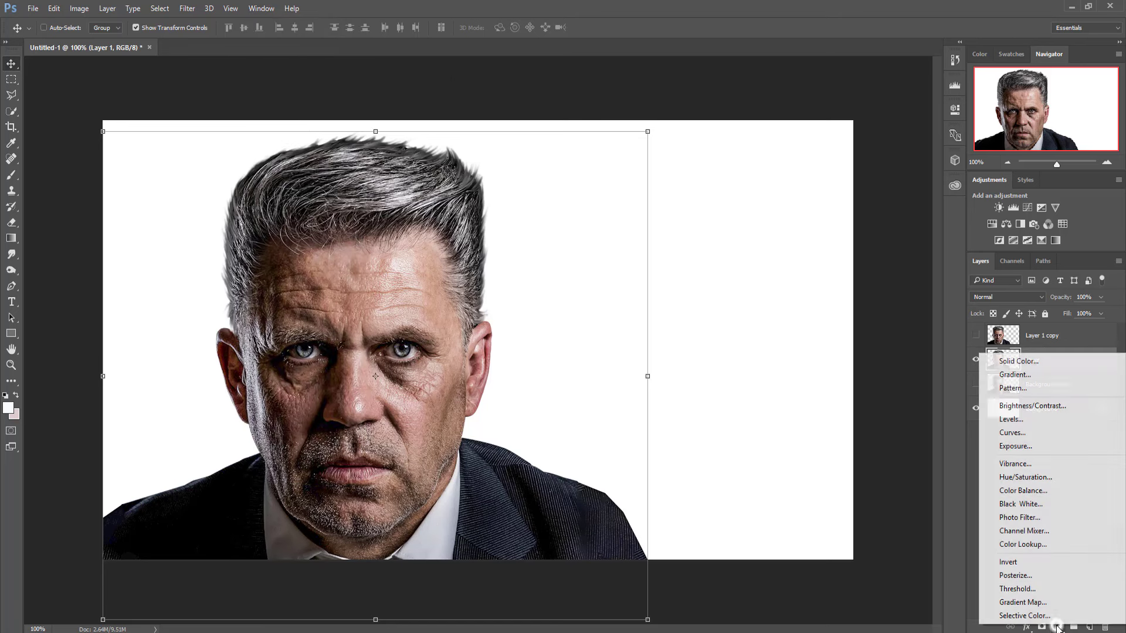
pyautogui.click(1032, 478)
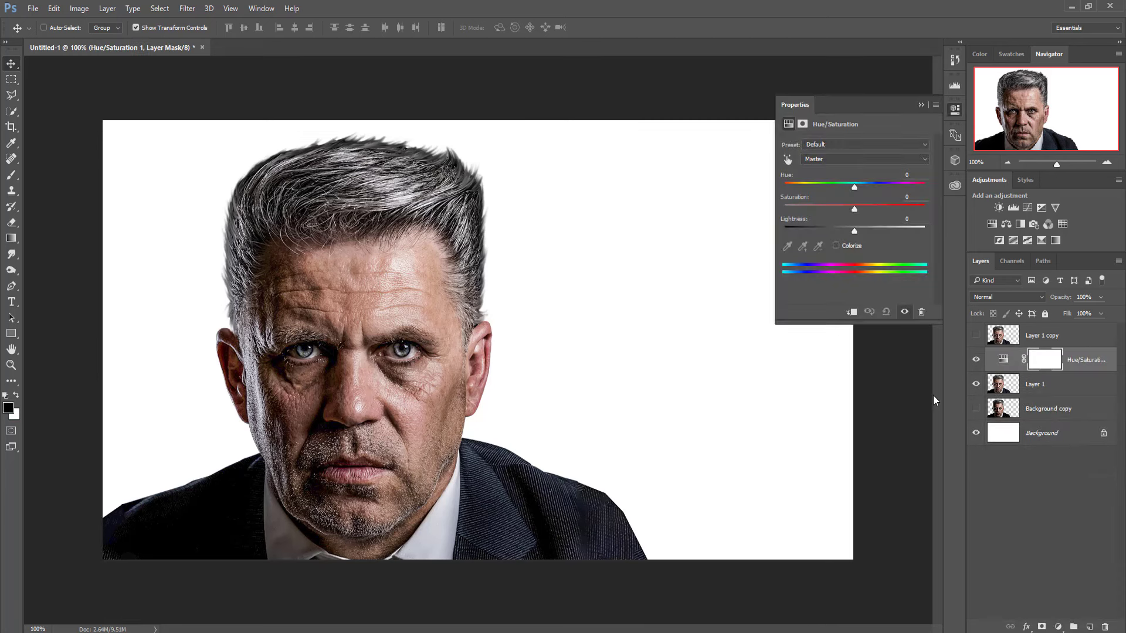
pyautogui.click(836, 245)
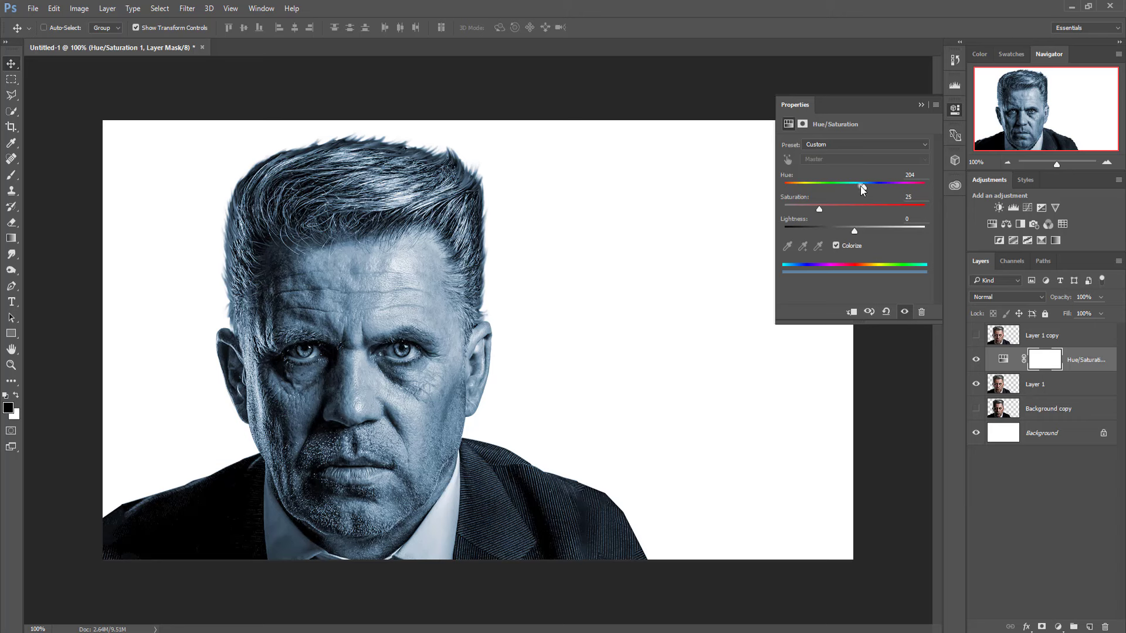
pyautogui.moveTo(860, 185); pyautogui.dragTo(786, 189)
pyautogui.moveTo(819, 209); pyautogui.dragTo(885, 208)
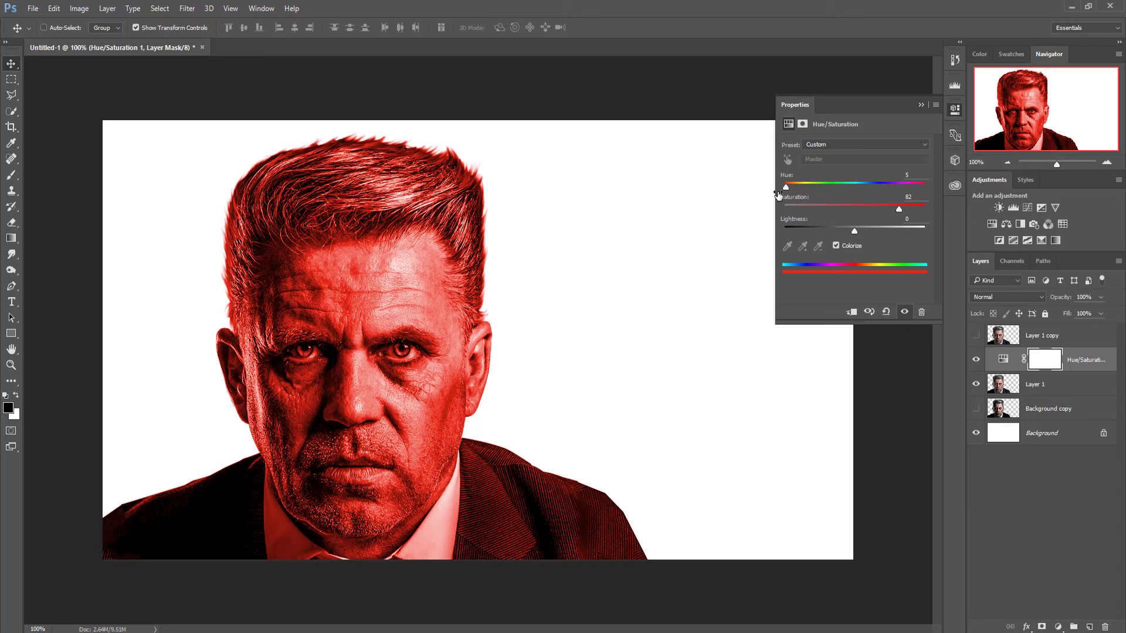
pyautogui.moveTo(785, 187); pyautogui.dragTo(790, 188)
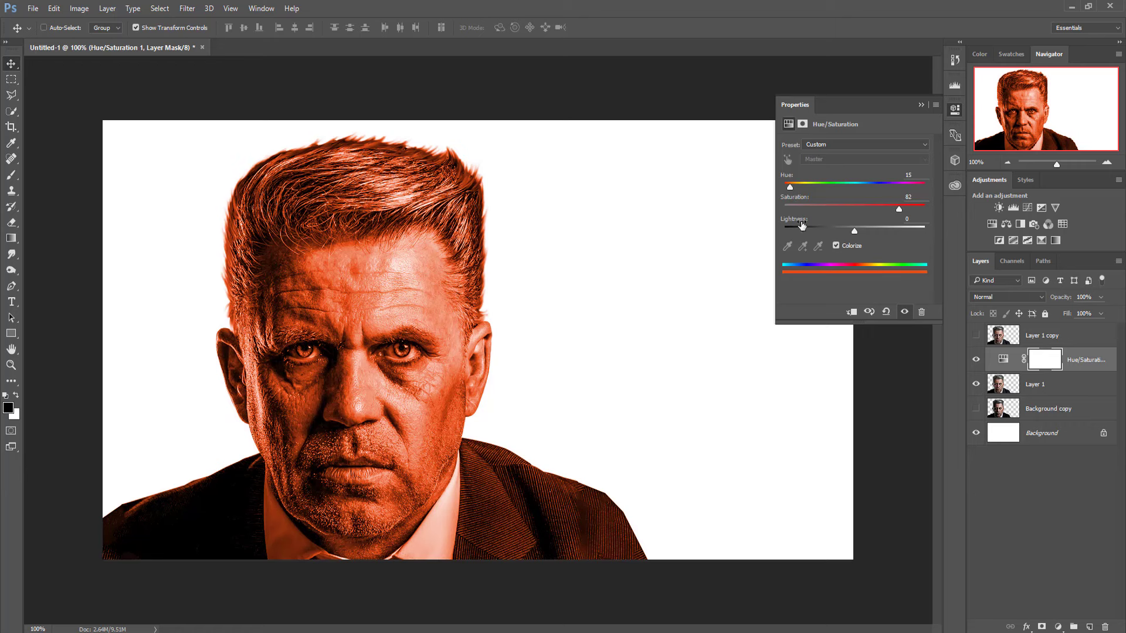
pyautogui.moveTo(854, 229); pyautogui.dragTo(847, 230)
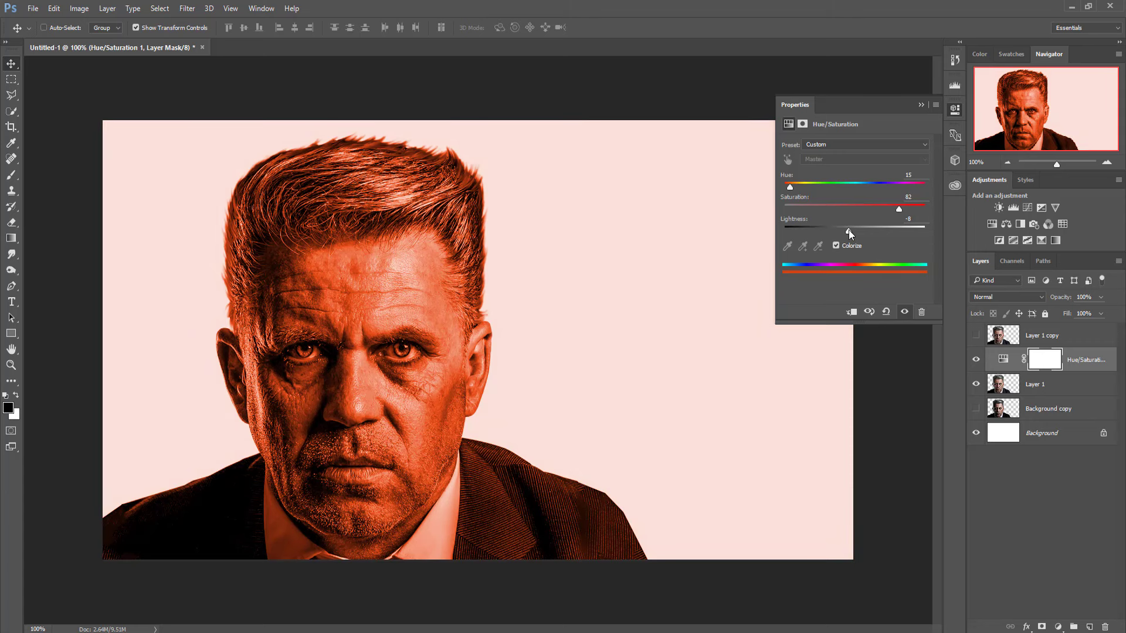
pyautogui.click(919, 106)
# Add a Curves 1 layer above Hue/Saturation with the Red channel midpoint bent upward
pyautogui.click(1076, 361)
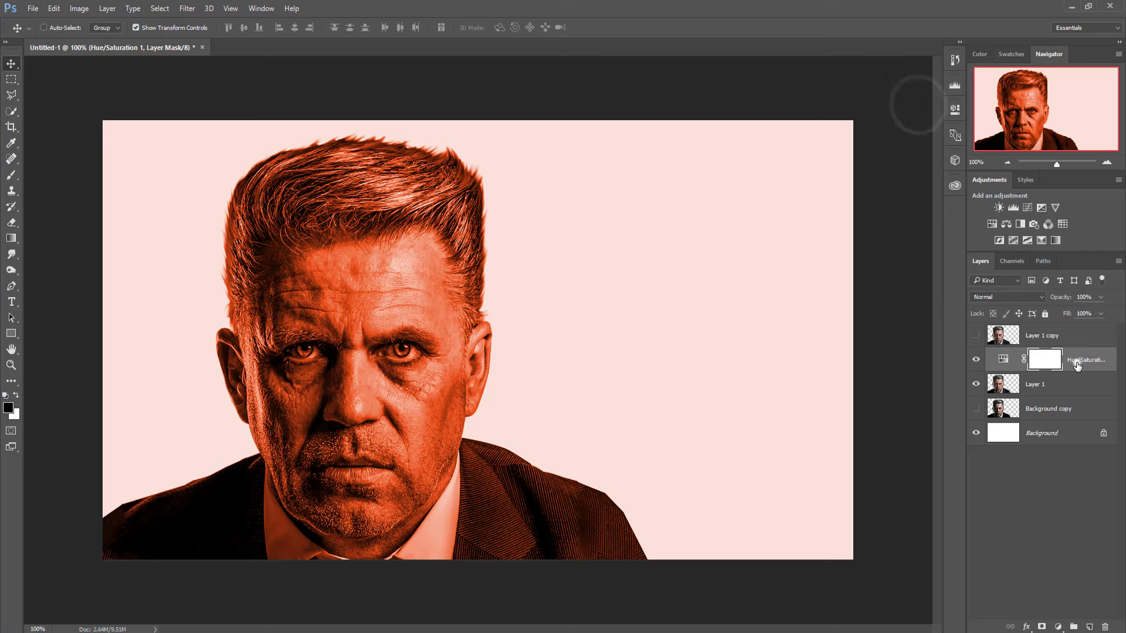
pyautogui.click(1057, 626)
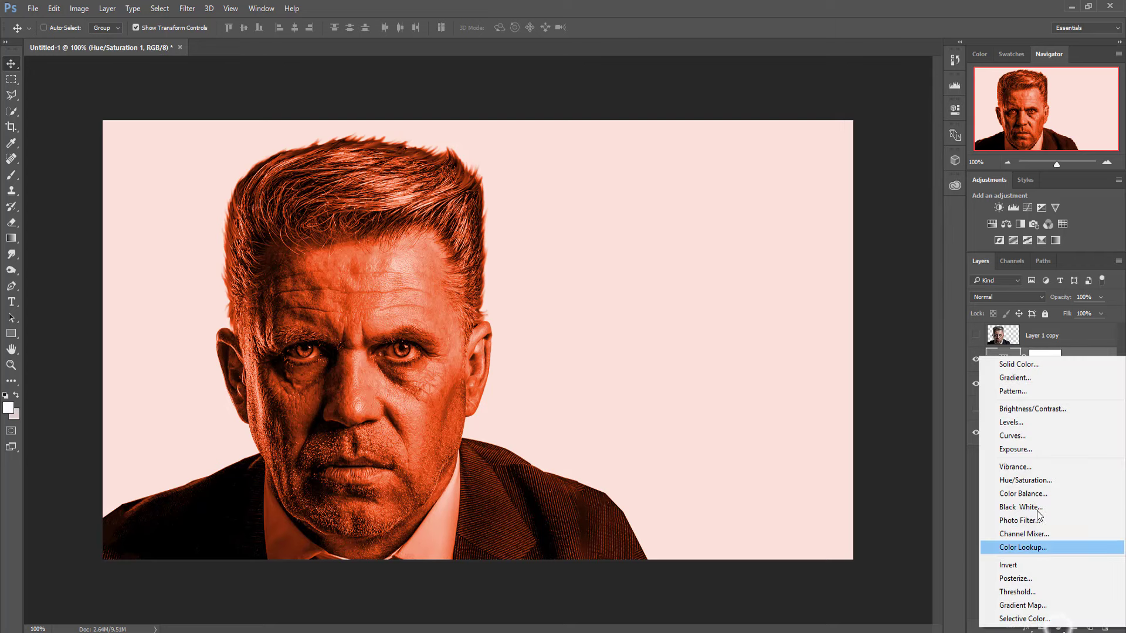
pyautogui.click(1039, 437)
pyautogui.click(881, 159)
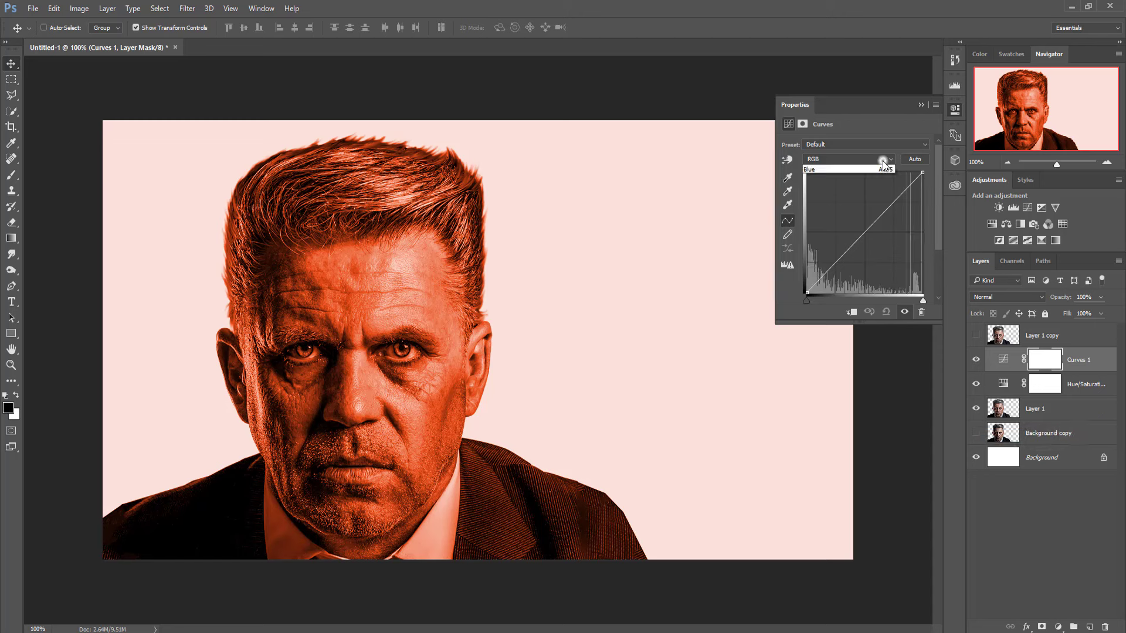
pyautogui.click(843, 176)
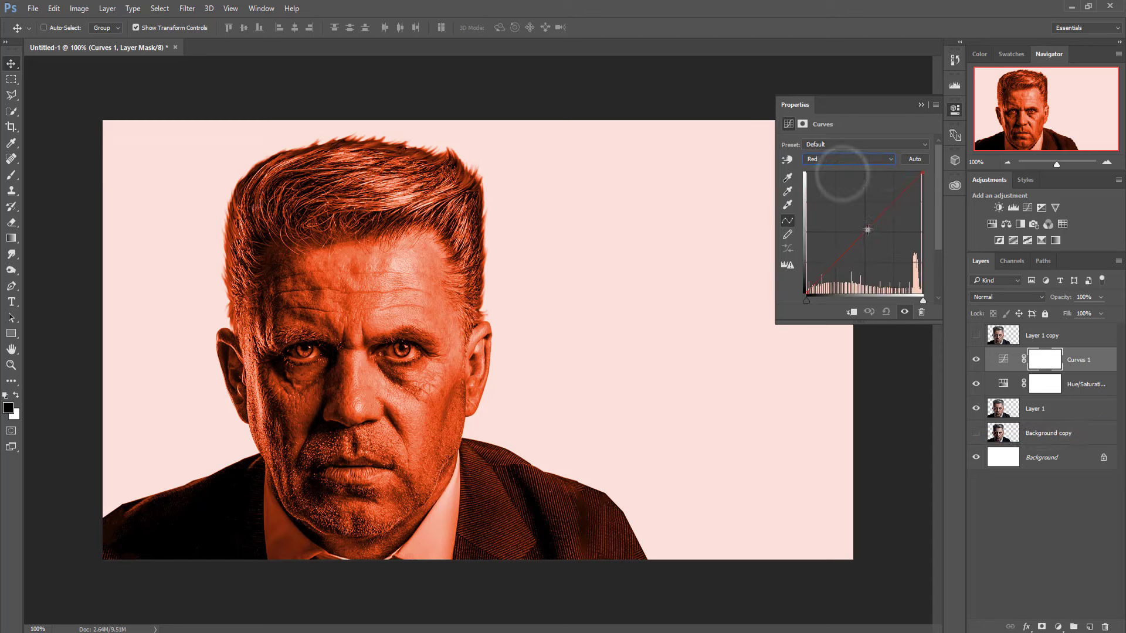
pyautogui.moveTo(867, 229)
pyautogui.mouseDown()
pyautogui.moveTo(882, 235)
pyautogui.moveTo(857, 221)
pyautogui.mouseUp()
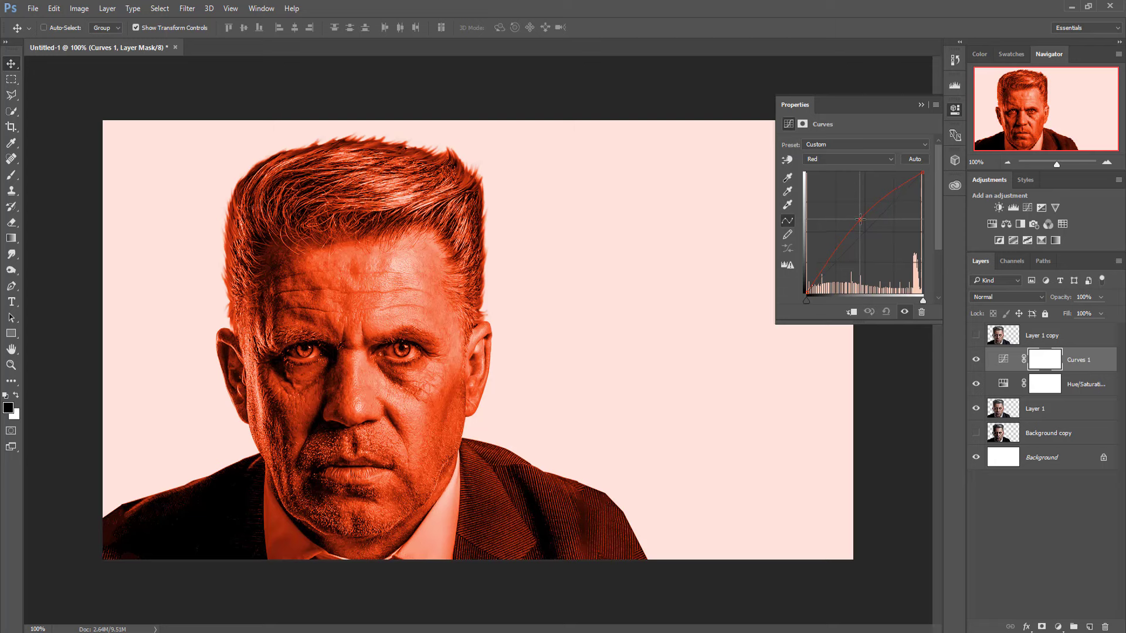
pyautogui.click(924, 105)
# Merge Curves 1 down through Layer 1 into a single portrait layer
pyautogui.click(1082, 363)
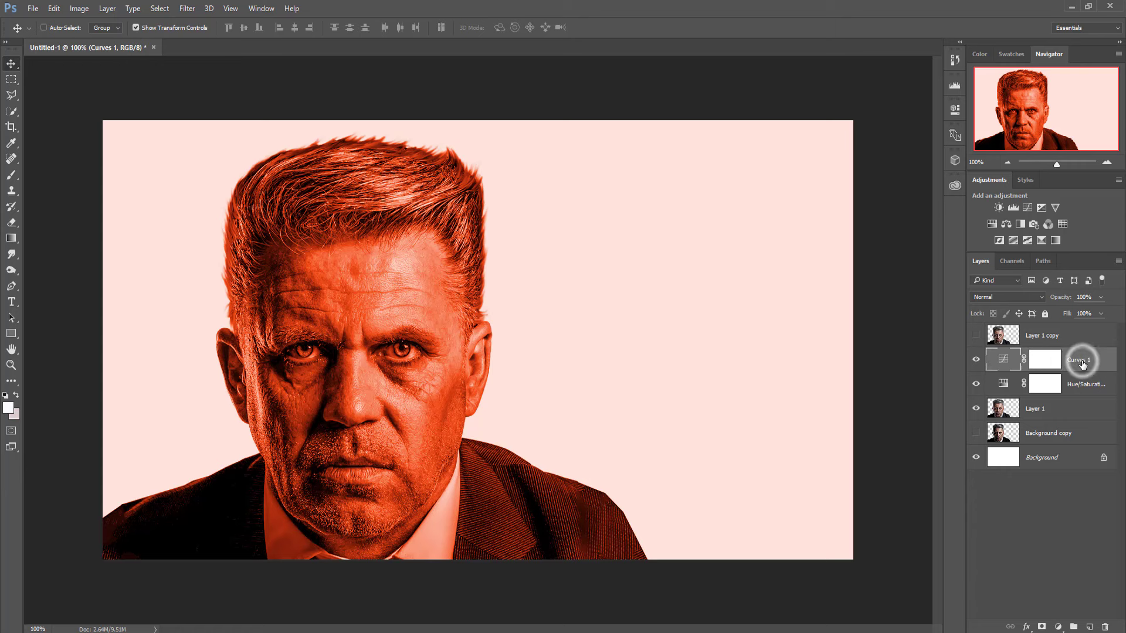
pyautogui.keyDown('shift'); pyautogui.click(1079, 410); pyautogui.keyUp('shift')
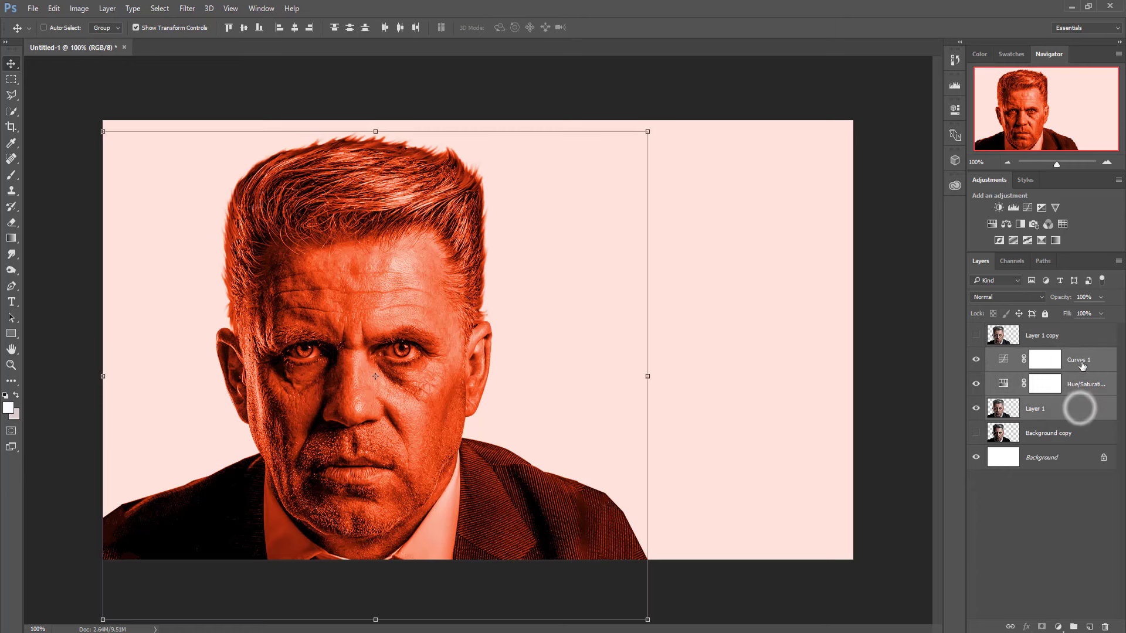
pyautogui.rightClick(1079, 410)
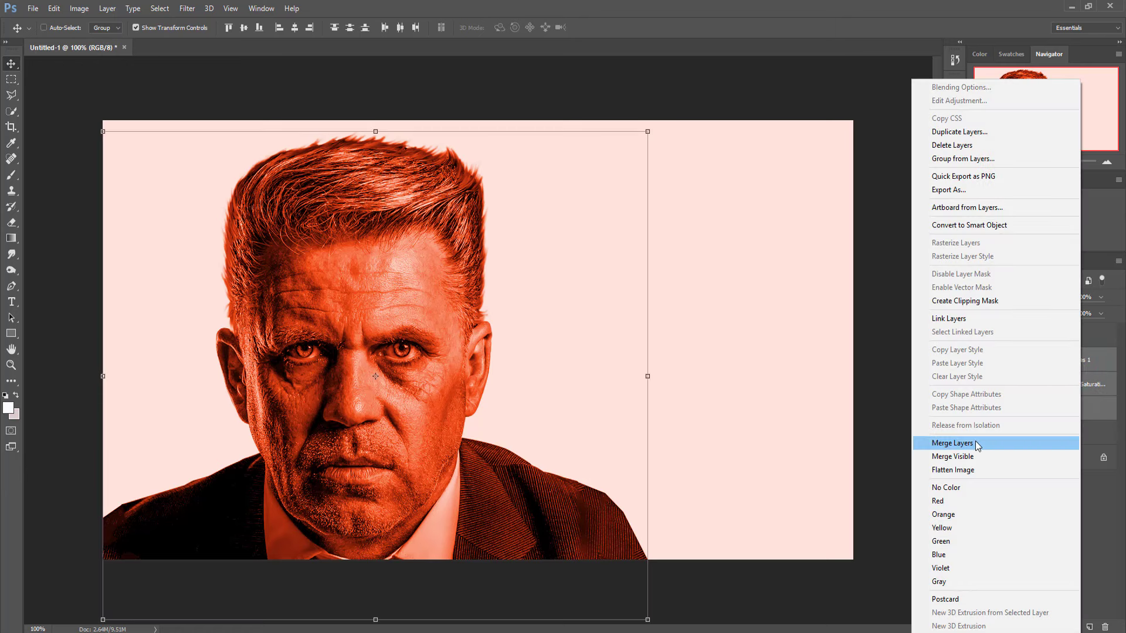
pyautogui.click(975, 443)
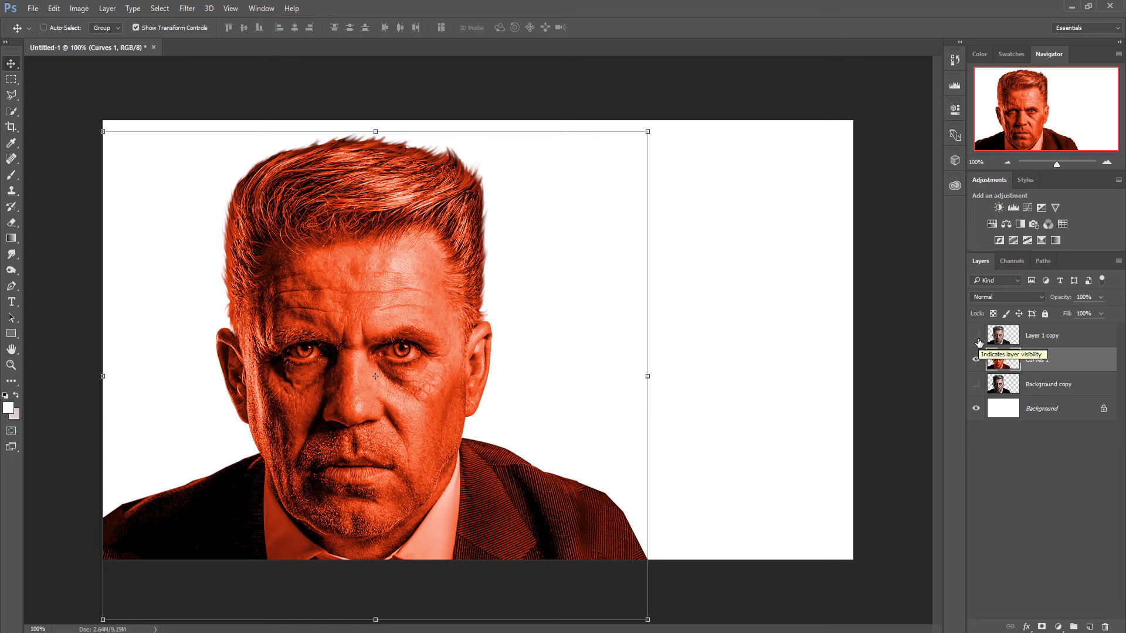
# Show Layer 1 copy, duplicate it as hidden Layer 1 copy 2, and reselect Layer 1 copy
pyautogui.click(976, 337)
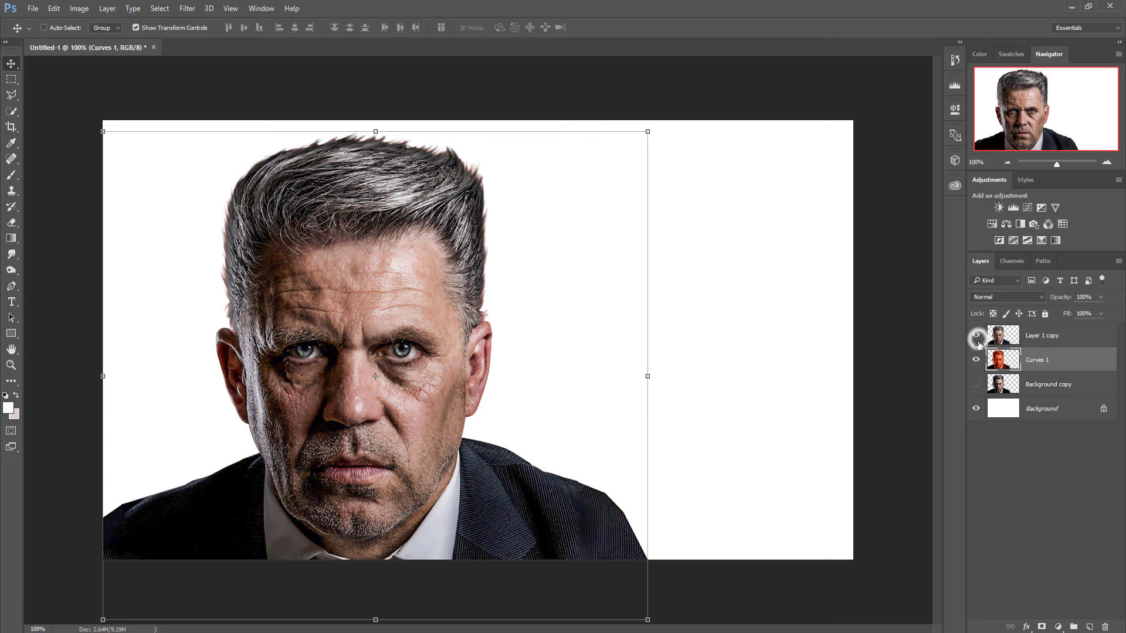
pyautogui.click(1011, 337)
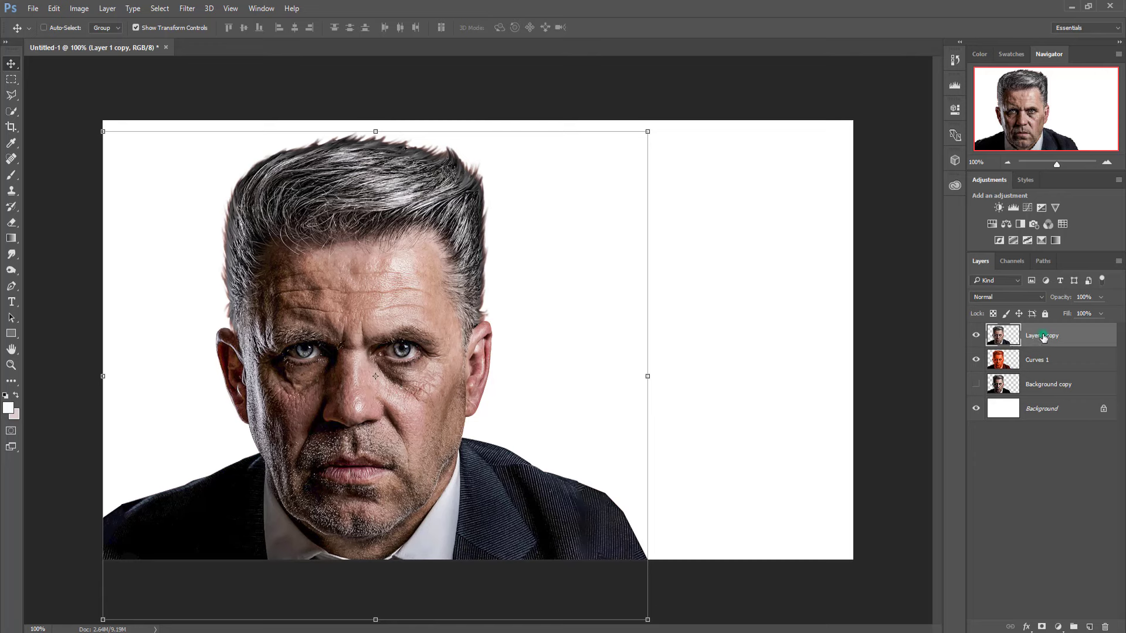
pyautogui.rightClick(1043, 337)
pyautogui.click(901, 132)
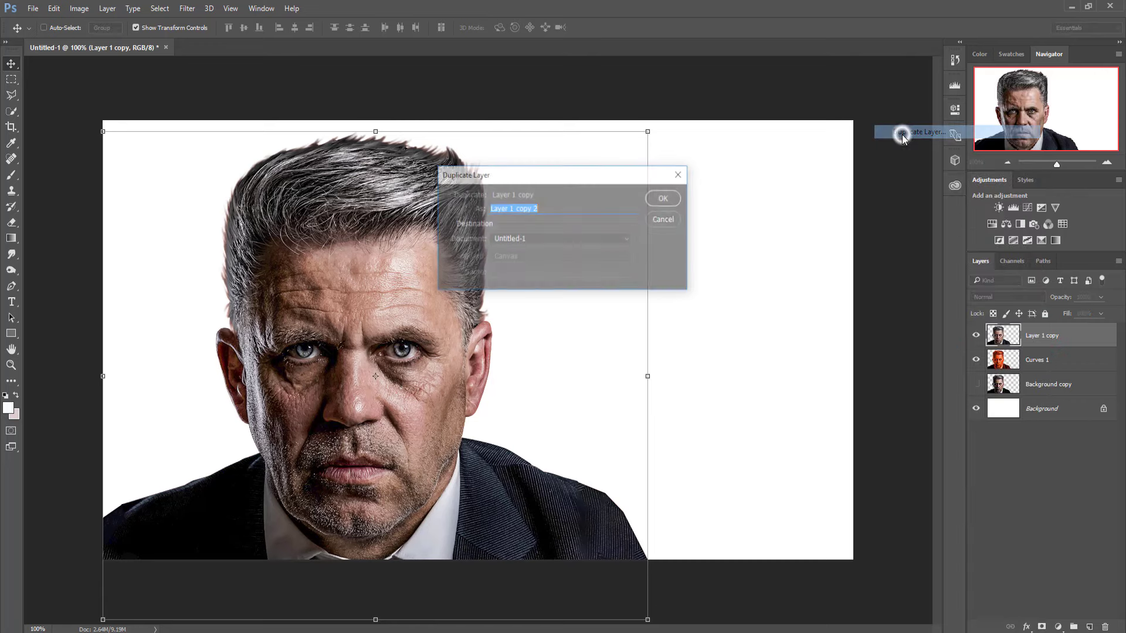
pyautogui.click(680, 198)
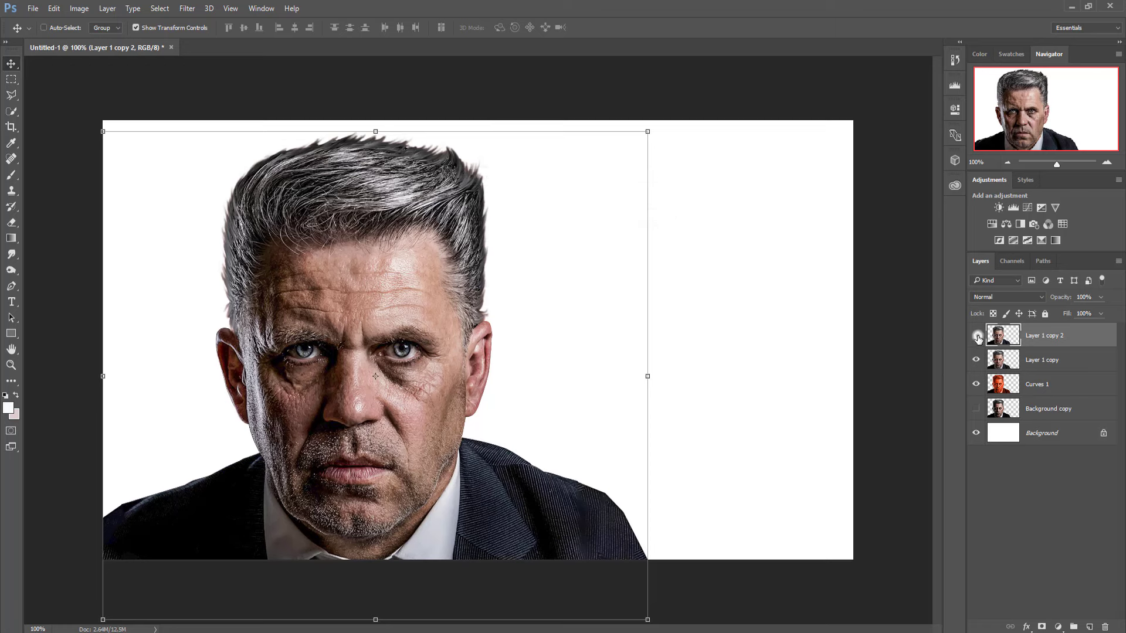
pyautogui.click(976, 335)
pyautogui.click(1038, 359)
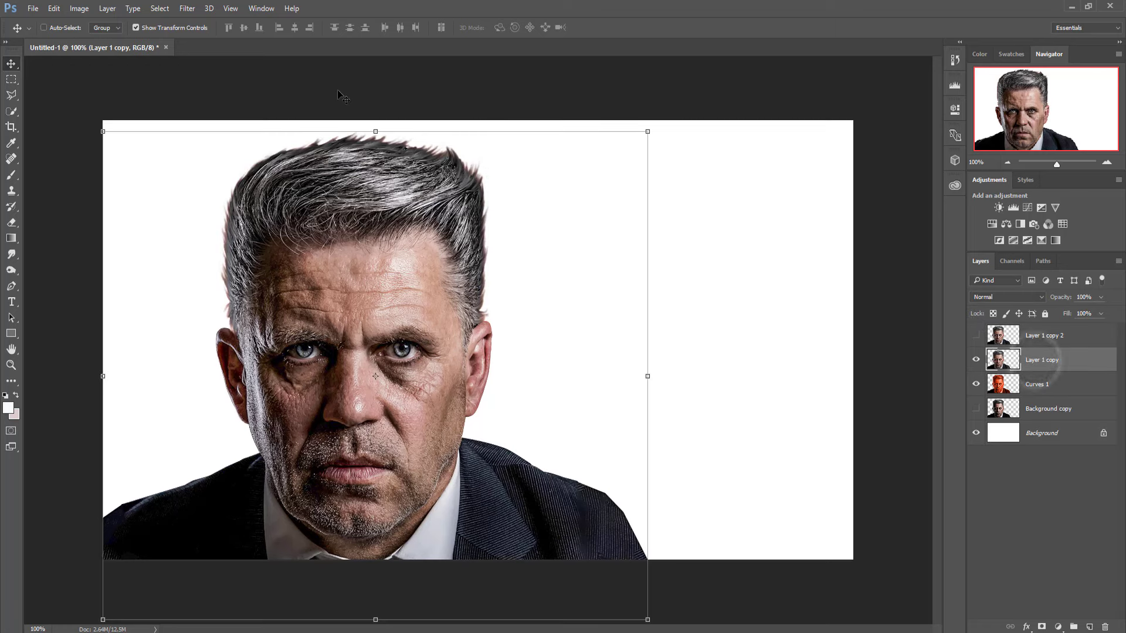
pyautogui.click(185, 10)
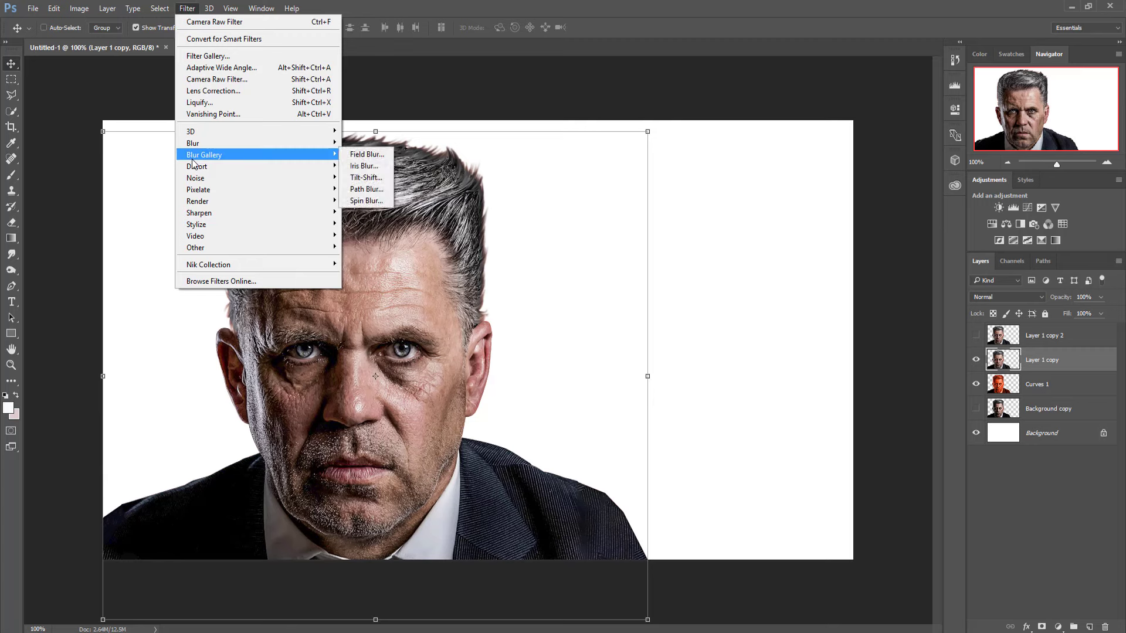
# Liquify Layer 1 copy, sweeping the hair, lower face and collar into long streaks rightward
pyautogui.click(203, 102)
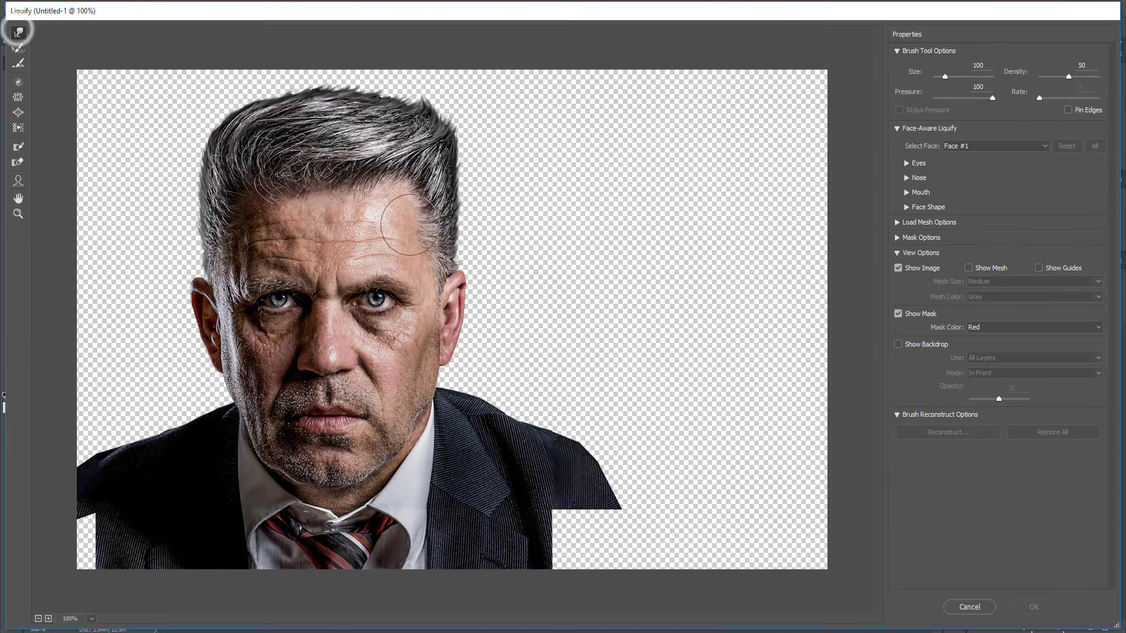
pyautogui.moveTo(394, 184)
pyautogui.mouseDown()
pyautogui.moveTo(450, 188)
pyautogui.moveTo(673, 124)
pyautogui.moveTo(552, 255)
pyautogui.moveTo(695, 268)
pyautogui.mouseUp()
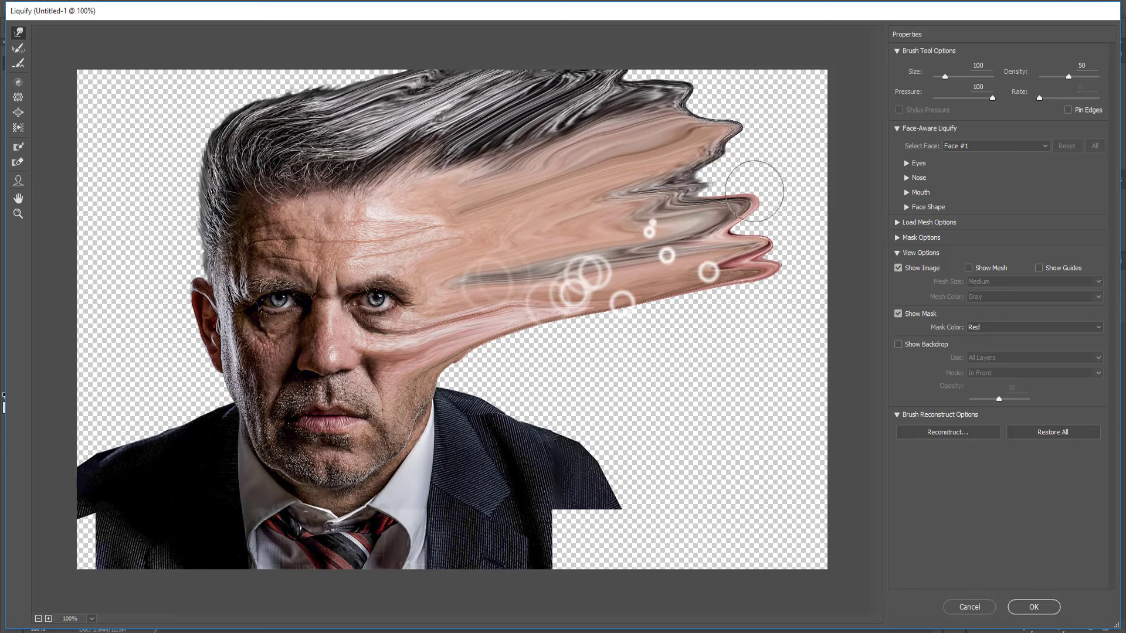
pyautogui.moveTo(695, 269)
pyautogui.mouseDown()
pyautogui.moveTo(628, 403)
pyautogui.moveTo(545, 323)
pyautogui.moveTo(512, 417)
pyautogui.mouseUp()
pyautogui.moveTo(635, 323)
pyautogui.mouseDown()
pyautogui.moveTo(790, 432)
pyautogui.moveTo(852, 322)
pyautogui.mouseUp()
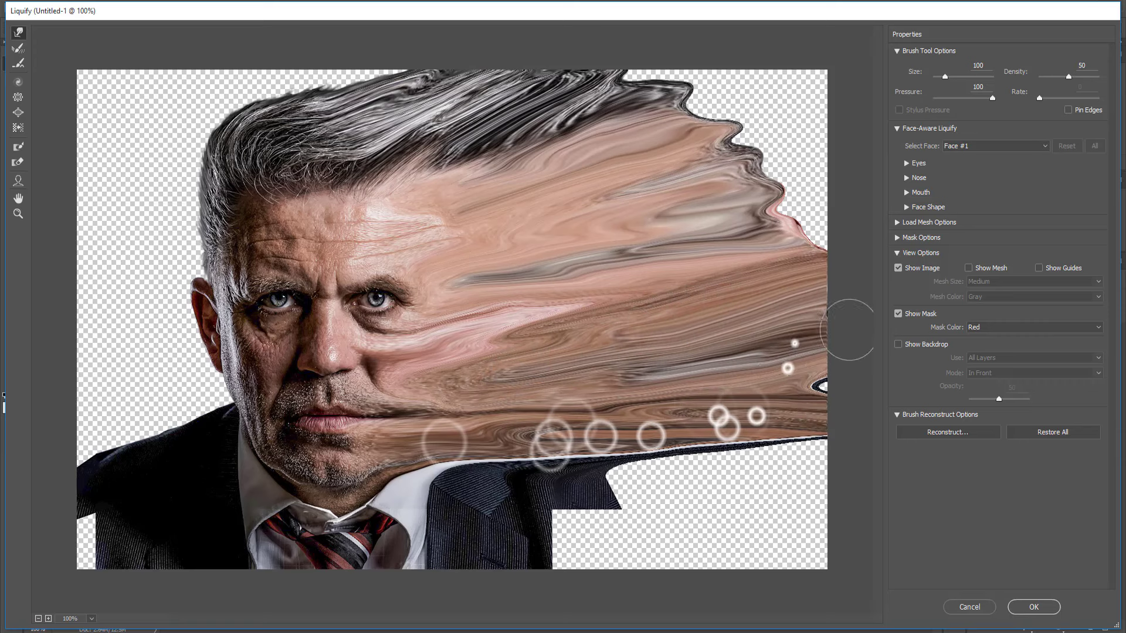
pyautogui.click(1033, 607)
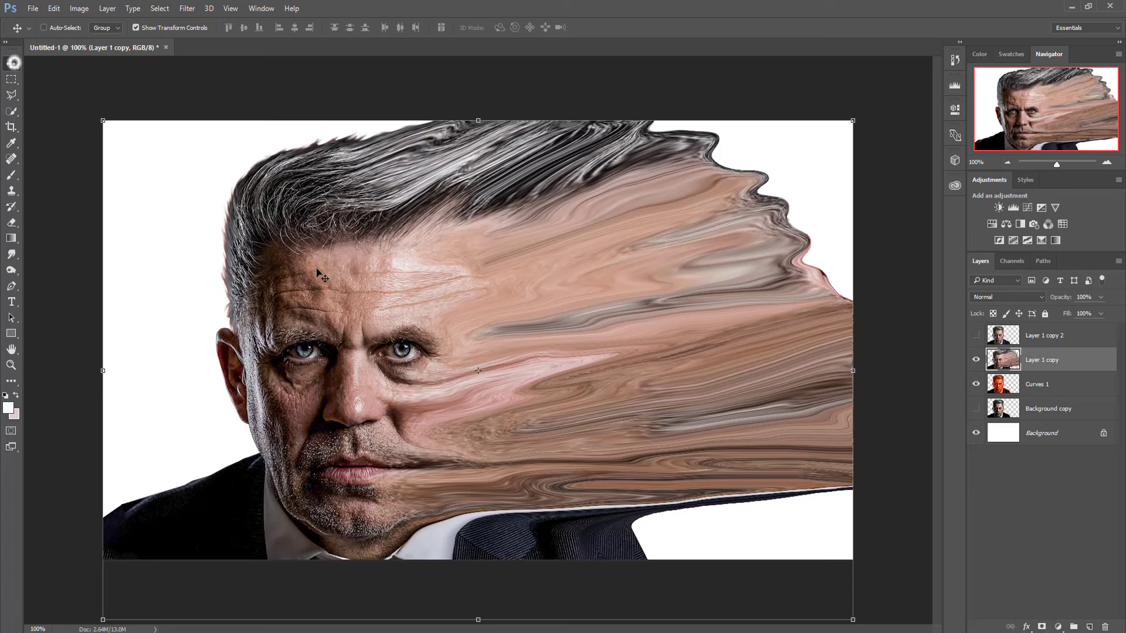
# Add a mask to Layer 1 copy and paint black to hide the smeared streak
pyautogui.click(1042, 365)
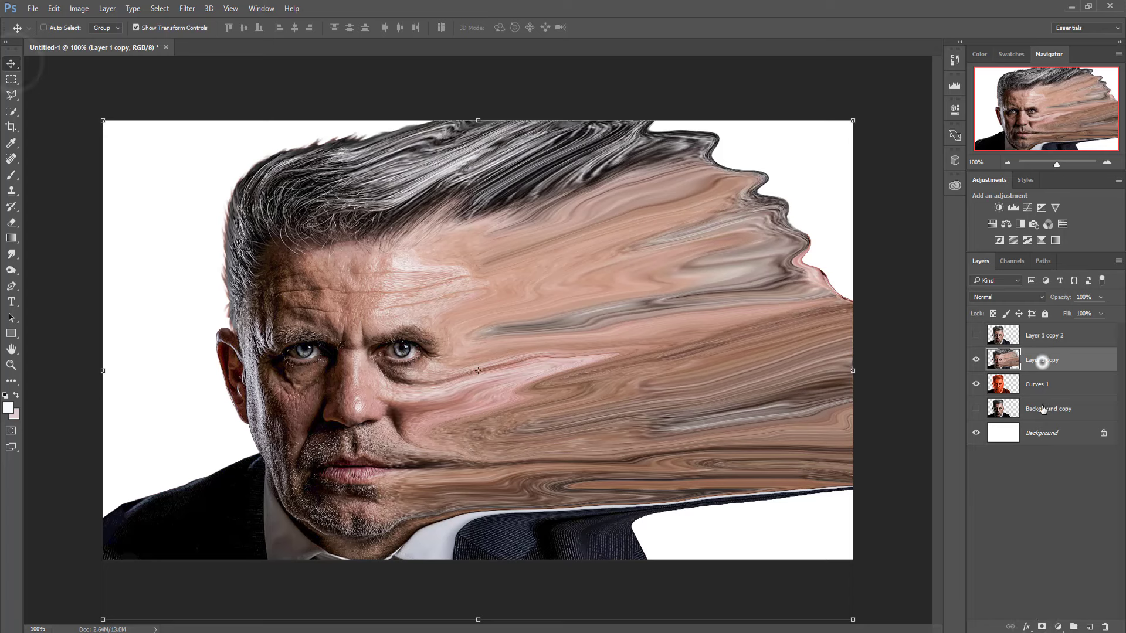
pyautogui.click(1041, 626)
pyautogui.click(5, 183)
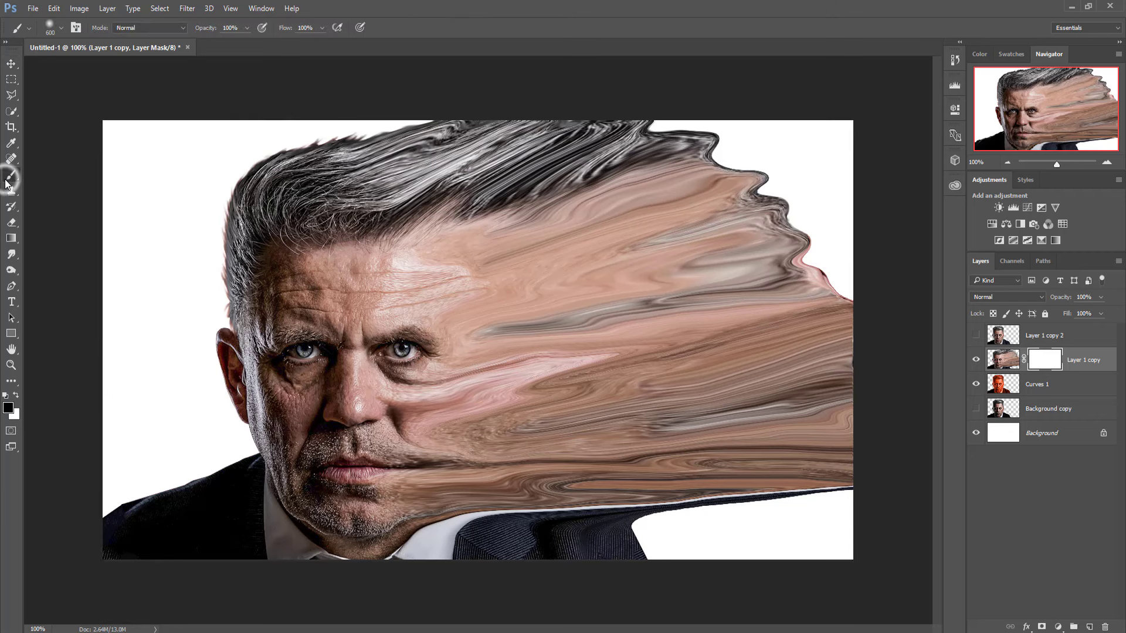
pyautogui.moveTo(420, 234)
pyautogui.mouseDown()
pyautogui.moveTo(741, 246)
pyautogui.moveTo(669, 299)
pyautogui.moveTo(608, 279)
pyautogui.moveTo(580, 371)
pyautogui.moveTo(522, 151)
pyautogui.moveTo(766, 352)
pyautogui.moveTo(660, 469)
pyautogui.moveTo(585, 372)
pyautogui.moveTo(580, 414)
pyautogui.moveTo(560, 427)
pyautogui.moveTo(583, 366)
pyautogui.moveTo(540, 428)
pyautogui.moveTo(540, 477)
pyautogui.mouseUp()
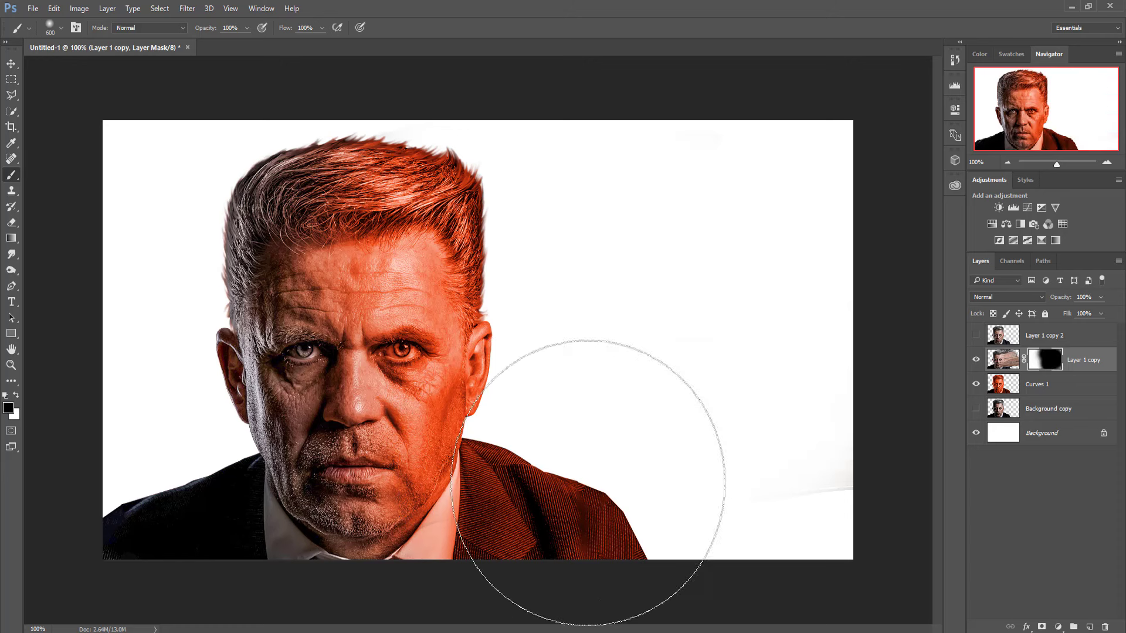
# With a small brush, restore grey on the left hair and forehead, keeping the top hair orange
pyautogui.click(16, 397)
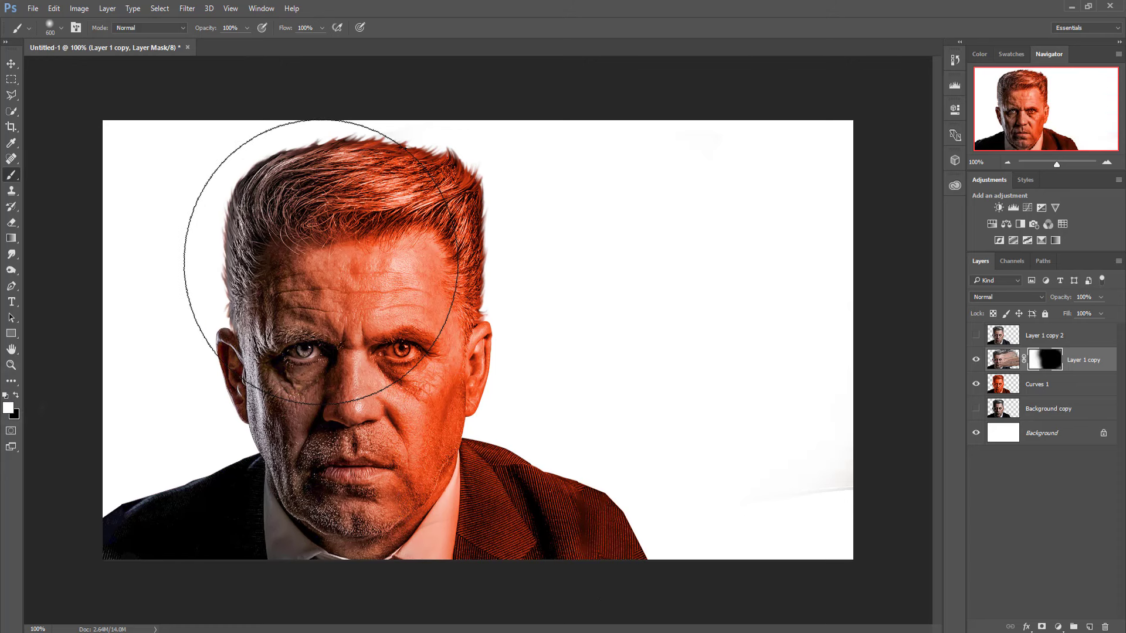
pyautogui.press('[')
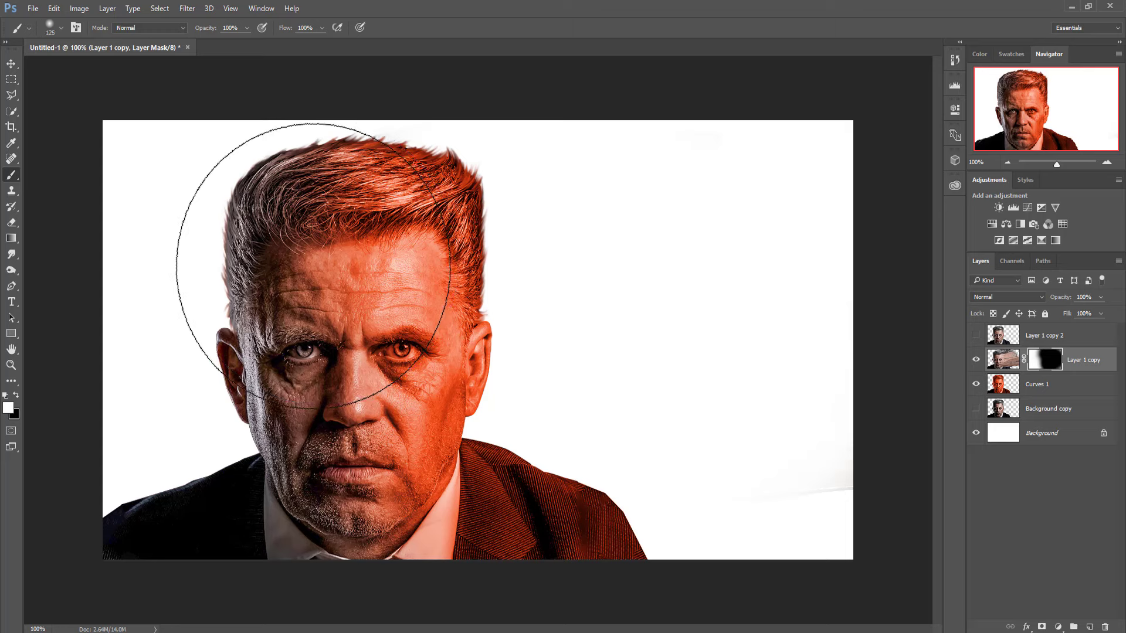
pyautogui.press('[')
pyautogui.press('[')
pyautogui.press('[')
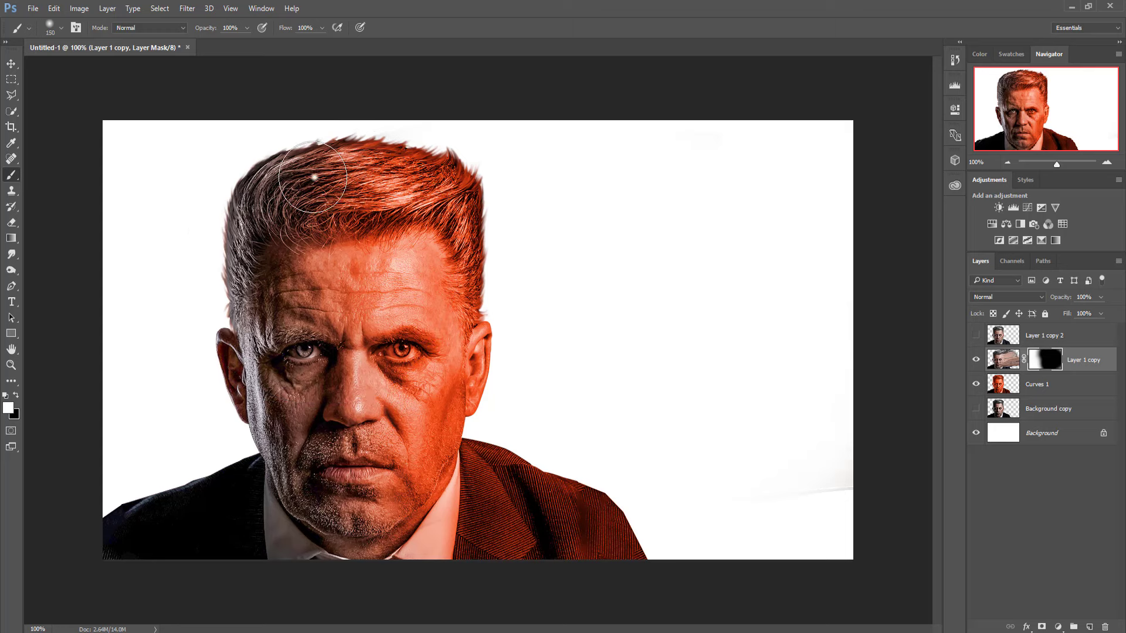
pyautogui.moveTo(312, 177); pyautogui.dragTo(324, 184)
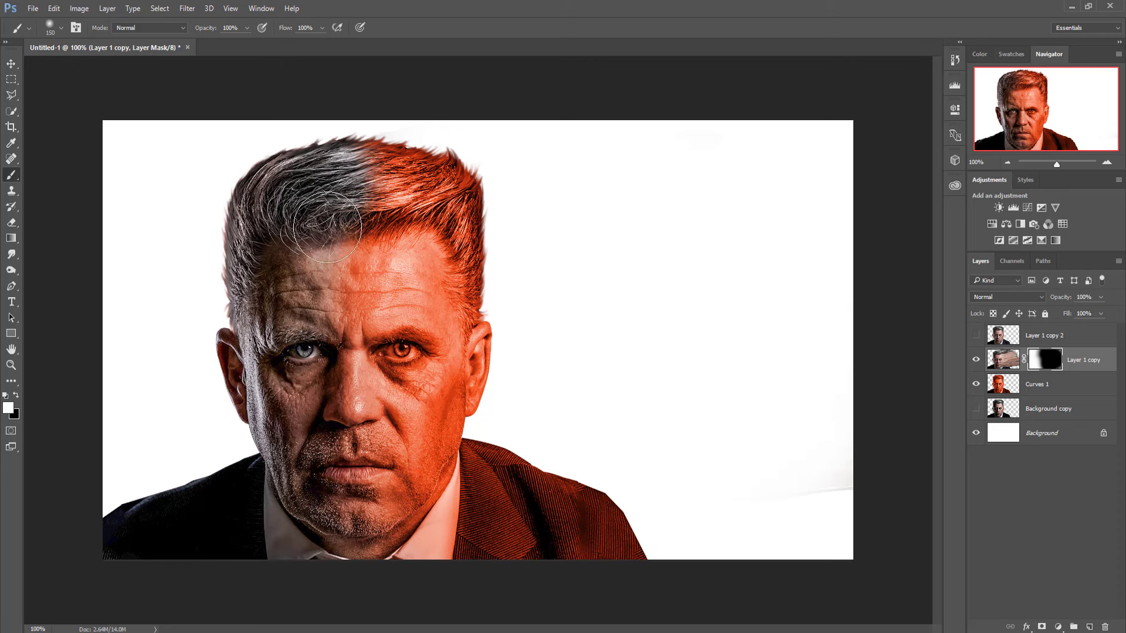
pyautogui.moveTo(327, 227); pyautogui.dragTo(335, 354)
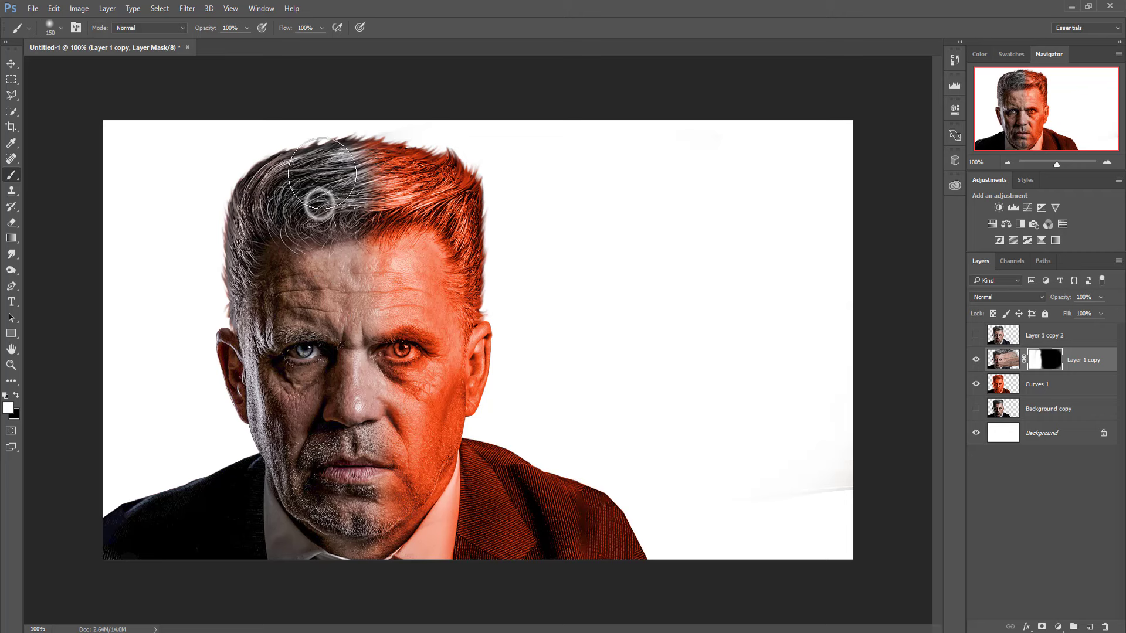
pyautogui.moveTo(410, 131); pyautogui.dragTo(352, 155)
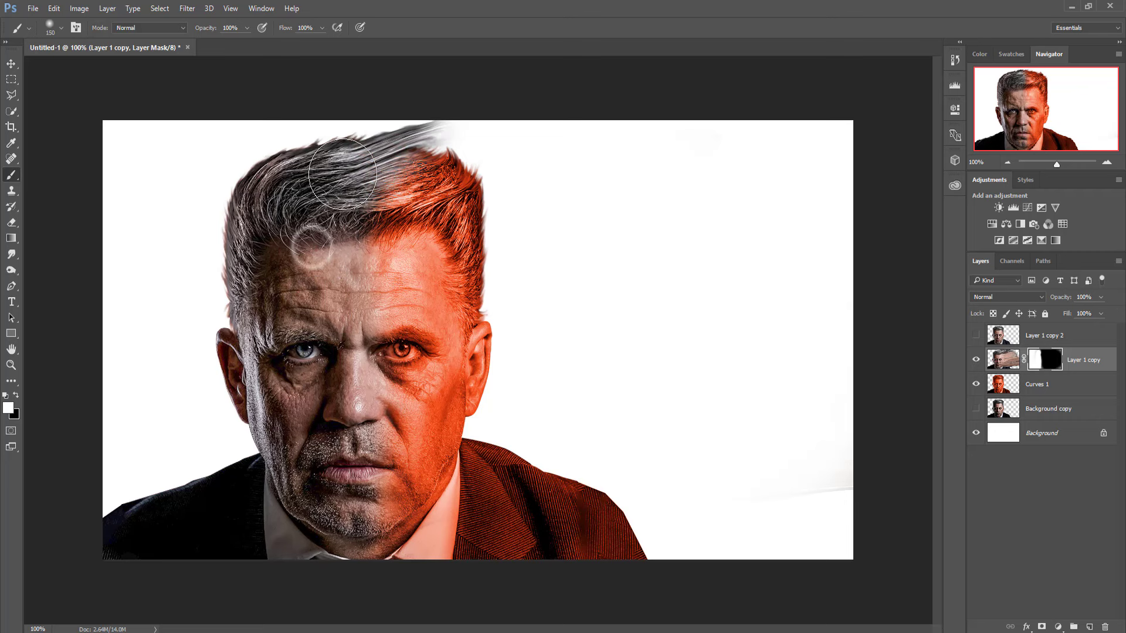
pyautogui.click(17, 397)
pyautogui.moveTo(352, 149); pyautogui.dragTo(451, 140)
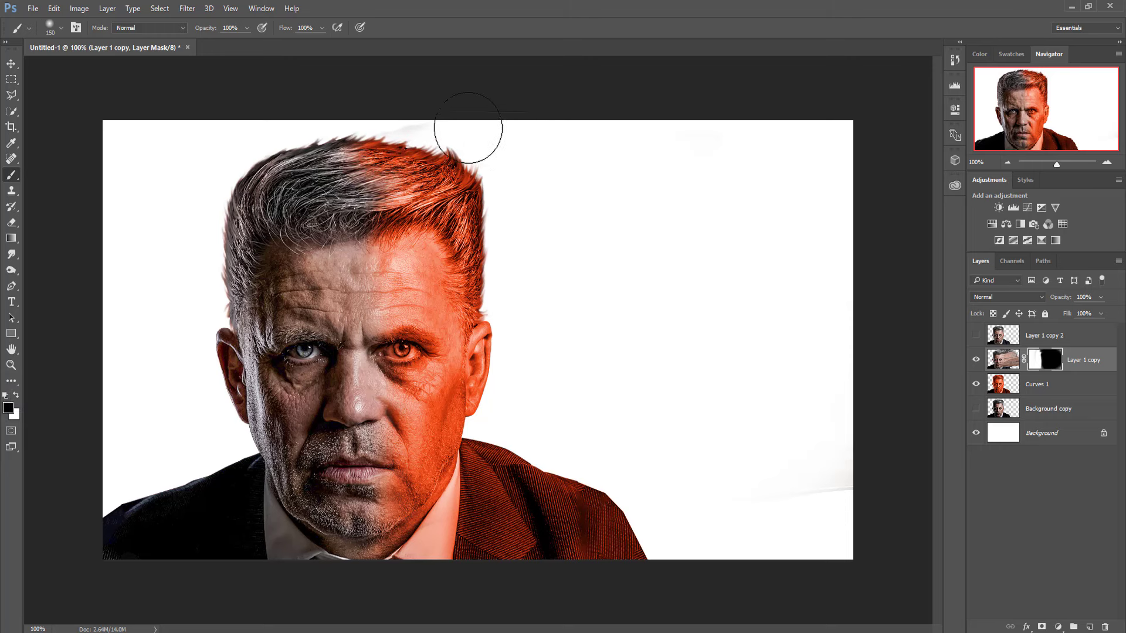
pyautogui.click(12, 65)
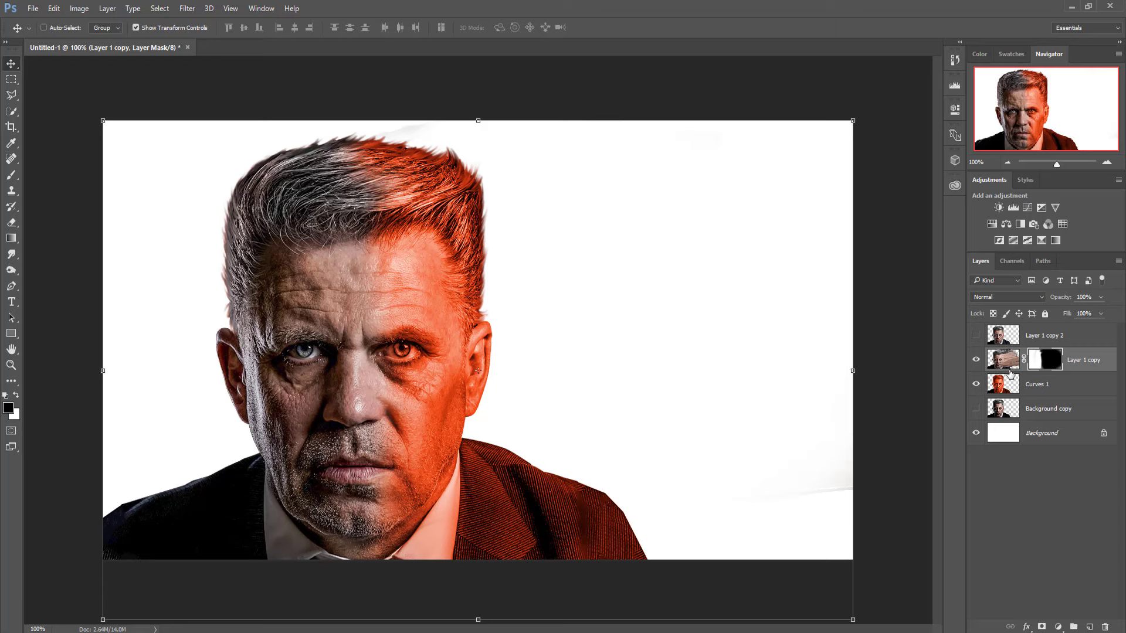
# Choose sampled particle brush 2352 at 700 px for Layer 1 copy
pyautogui.click(1009, 365)
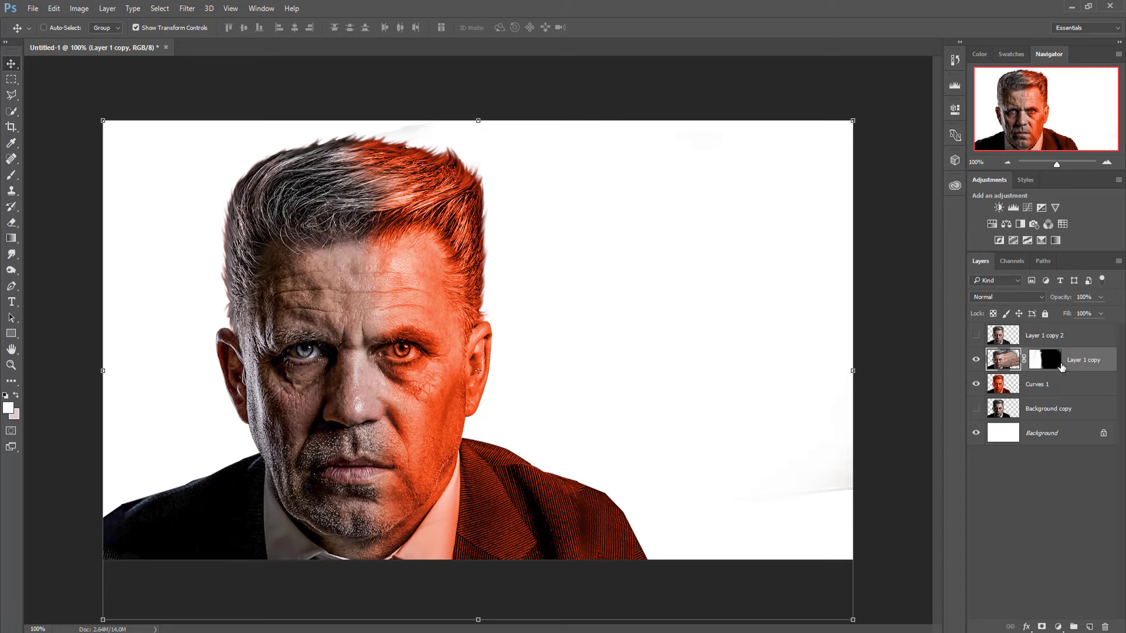
pyautogui.click(13, 175)
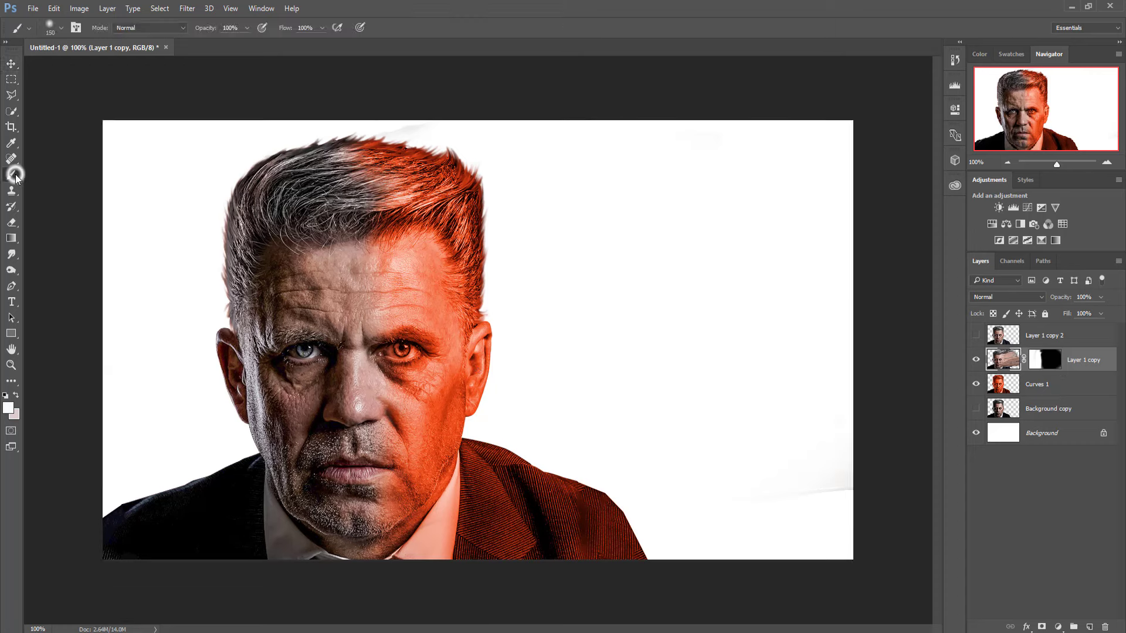
pyautogui.click(59, 28)
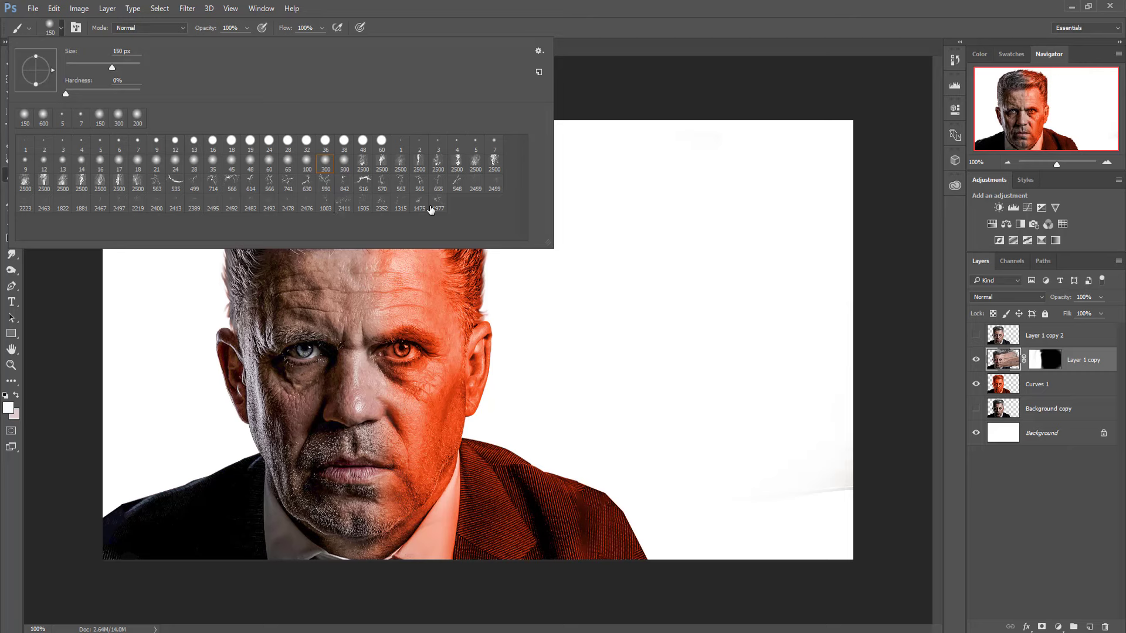
pyautogui.click(382, 204)
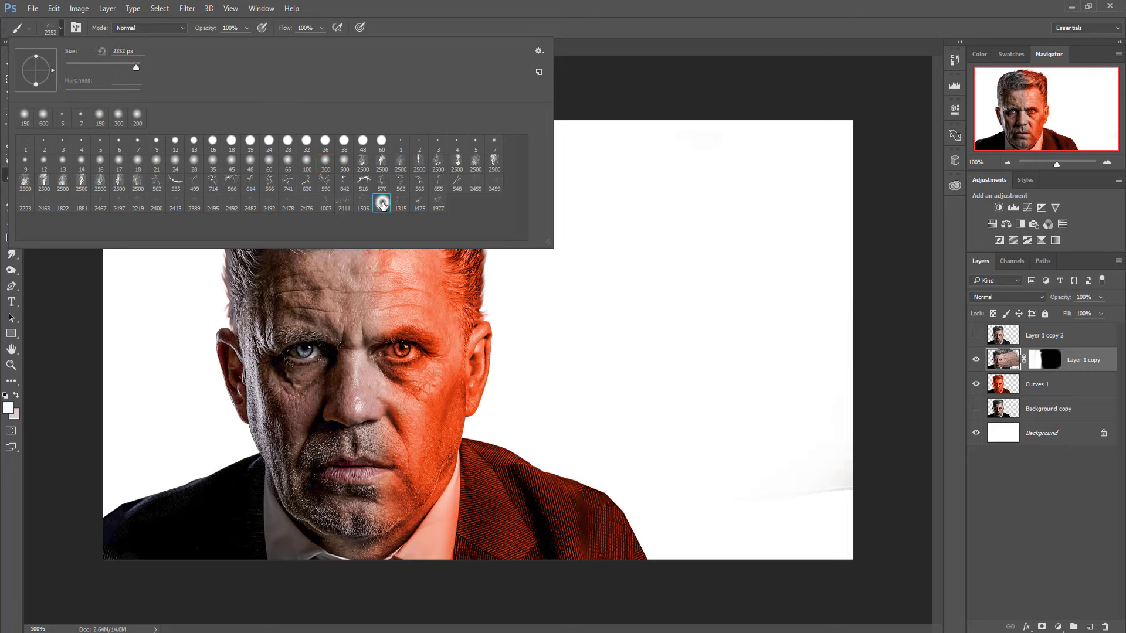
pyautogui.click(716, 6)
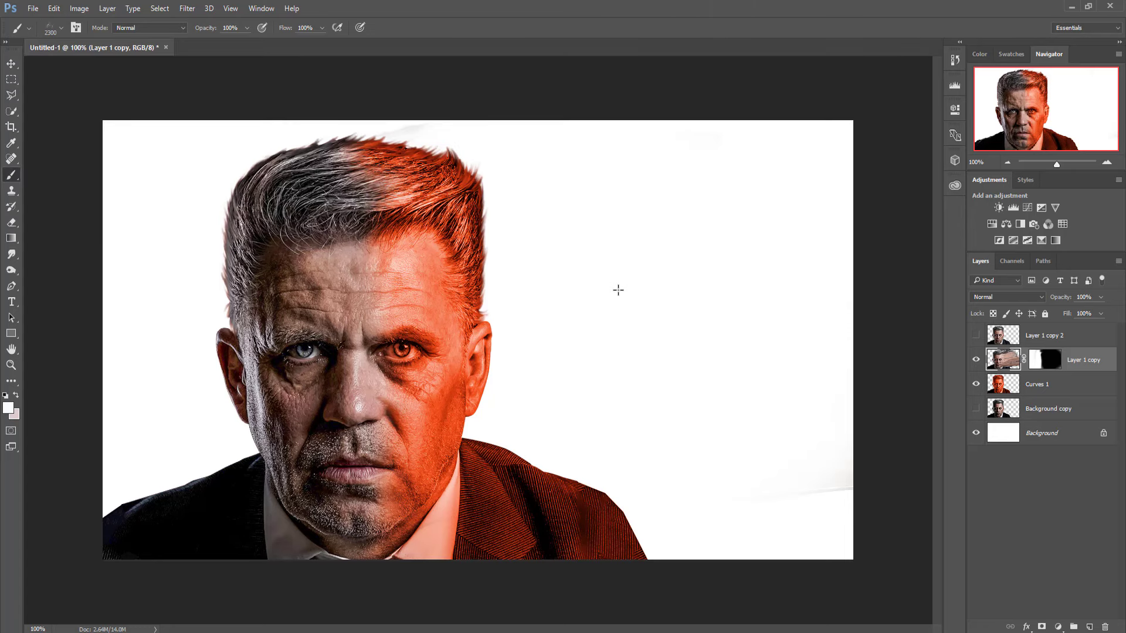
pyautogui.press('[')
pyautogui.press('[')
pyautogui.press('[')
pyautogui.press('[')
pyautogui.press('[')
pyautogui.press('[')
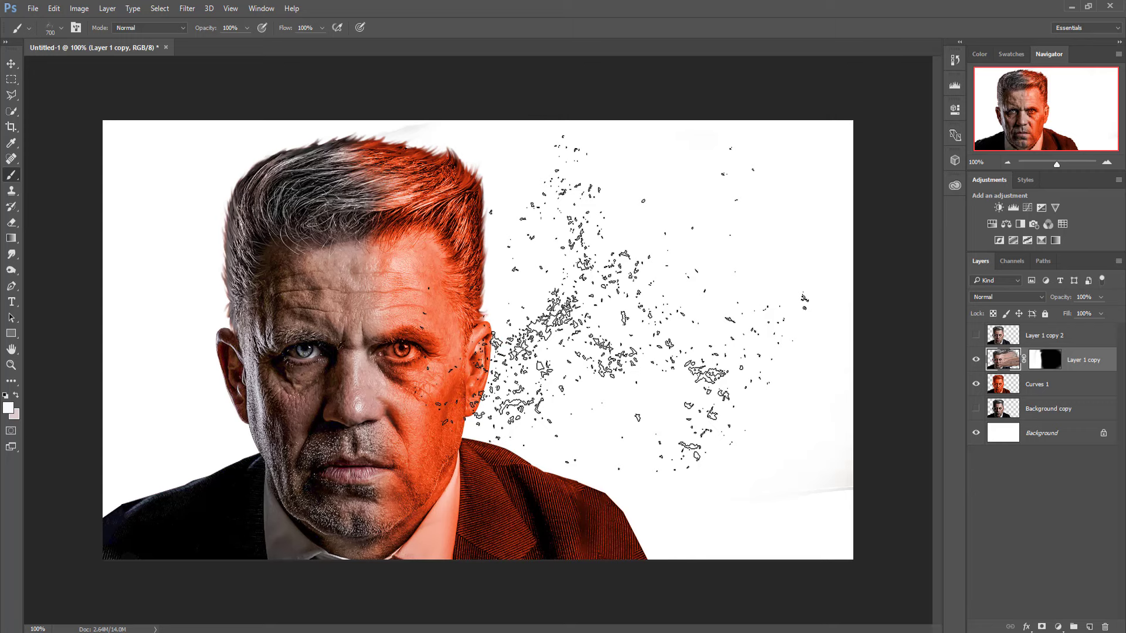
pyautogui.press('[')
pyautogui.press('[')
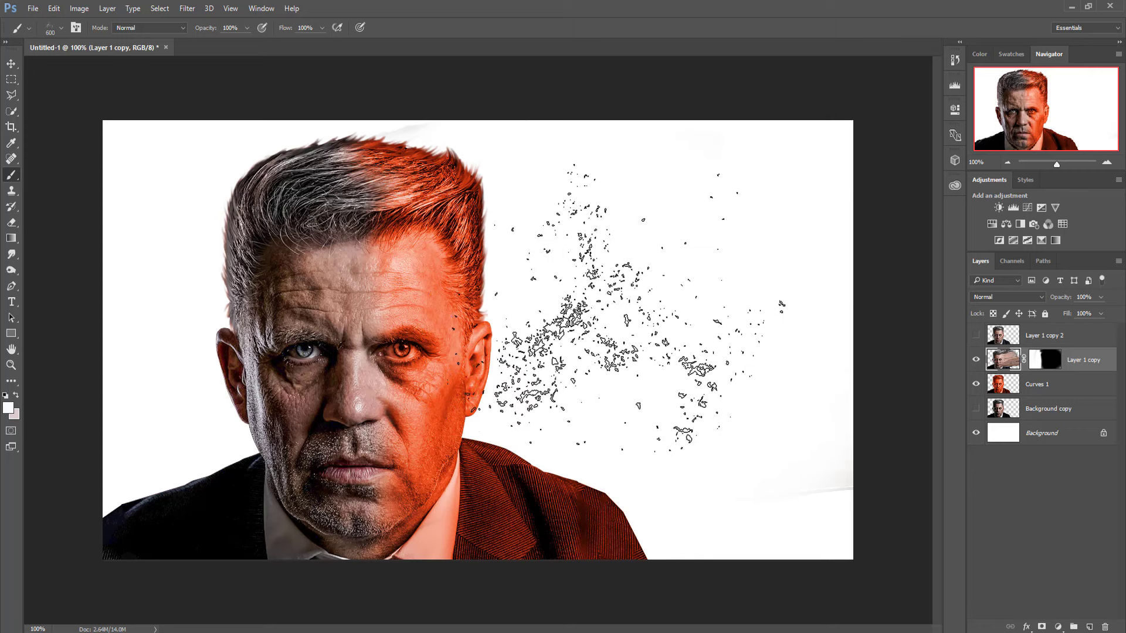
# Fill Layer 1 copy's mask with black, rotate the particle tip about 45°, and scatter particles off the hair
pyautogui.click(1048, 358)
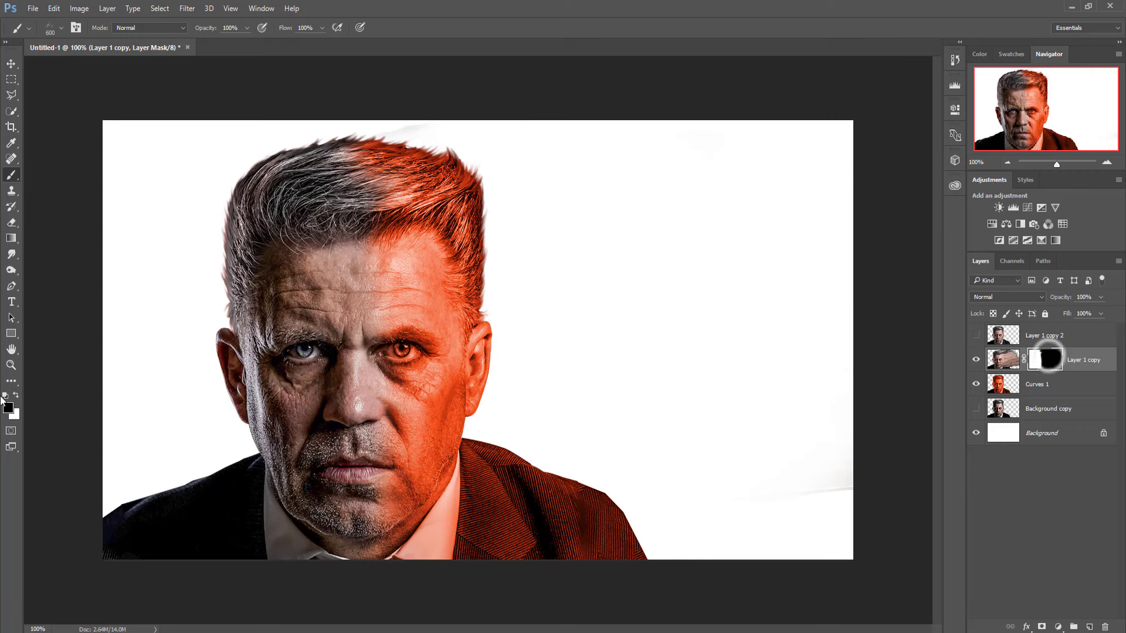
pyautogui.click(5, 395)
pyautogui.hotkey('ctrl', 'BackSpace')
pyautogui.rightClick(616, 326)
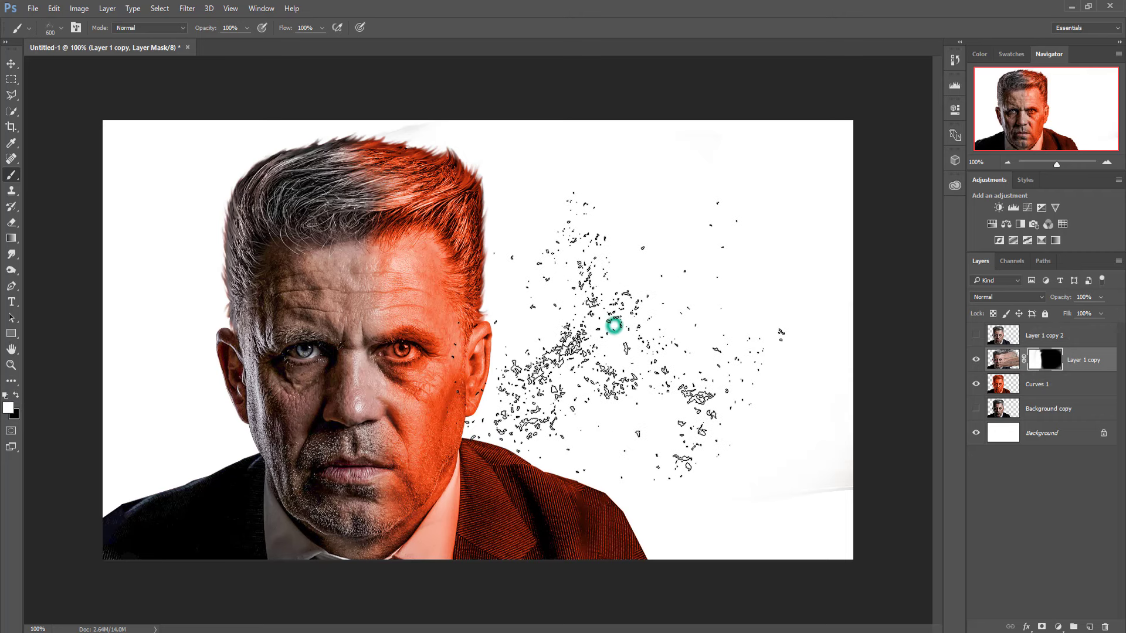
pyautogui.moveTo(626, 358); pyautogui.dragTo(624, 338)
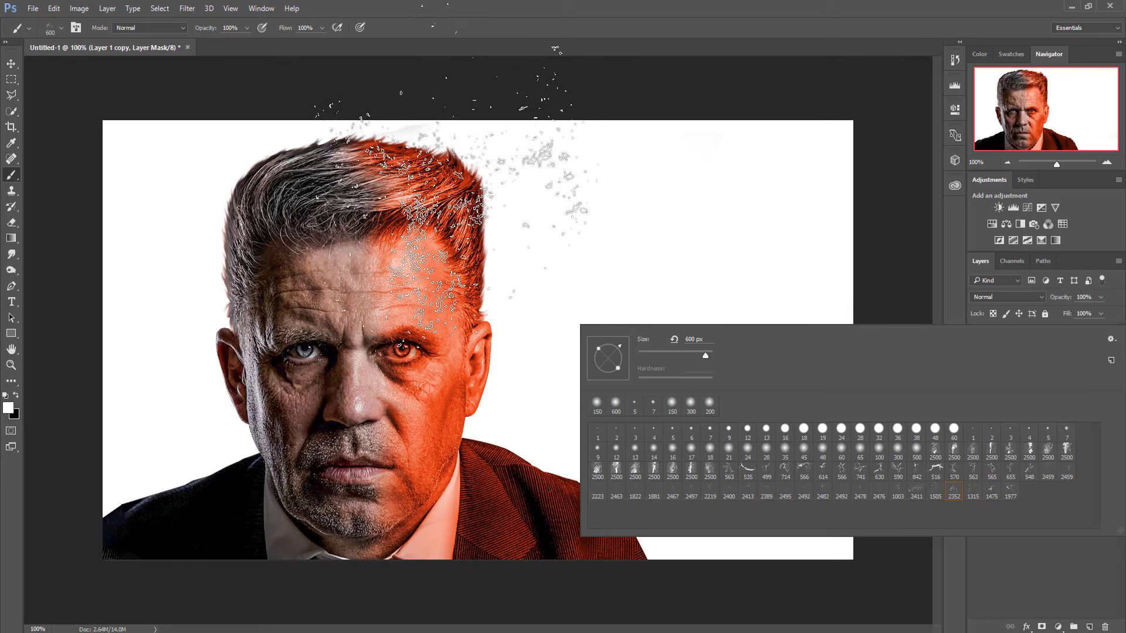
pyautogui.click(431, 172)
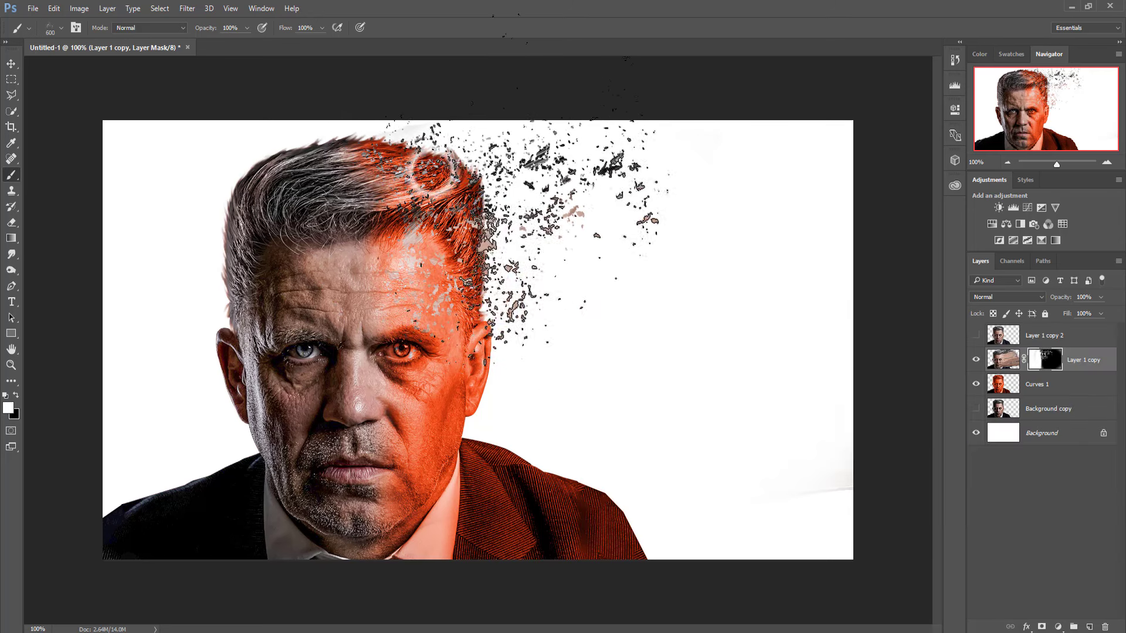
# Re-target Layer 1 copy's mask and adjust the particle brush tip, enlarging it
pyautogui.click(1044, 359)
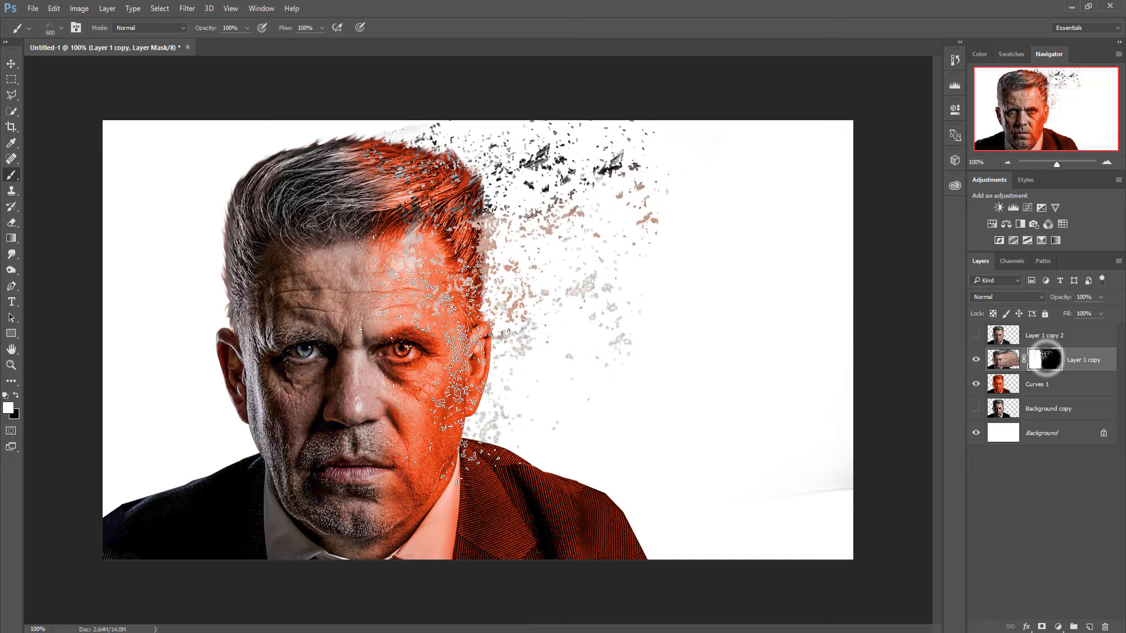
pyautogui.rightClick(543, 371)
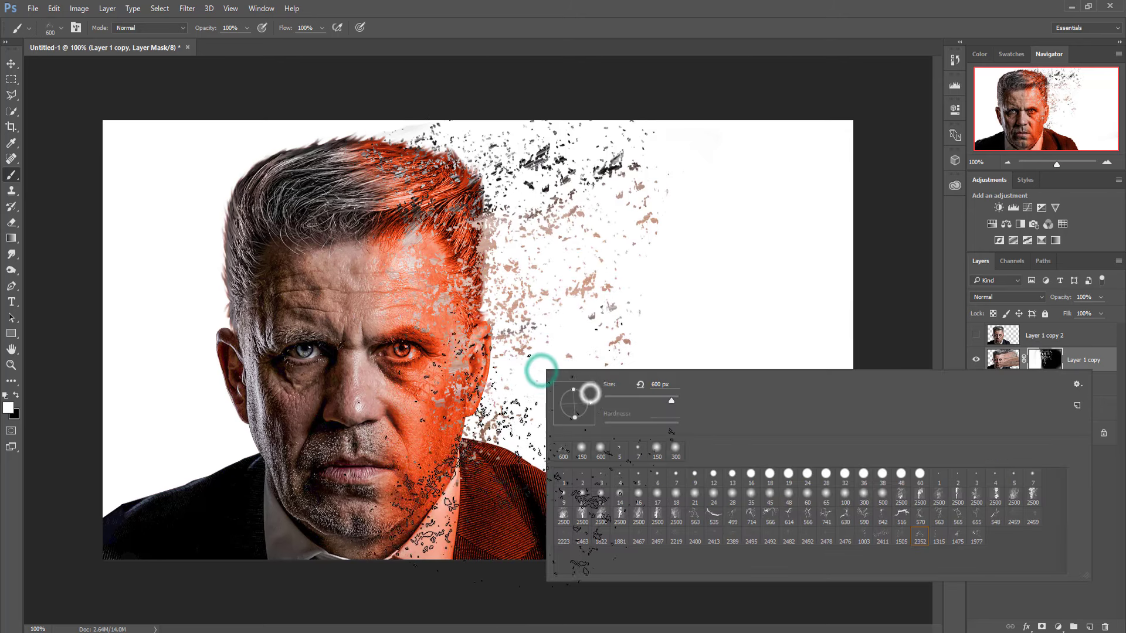
pyautogui.rightClick(570, 425)
pyautogui.press('Return')
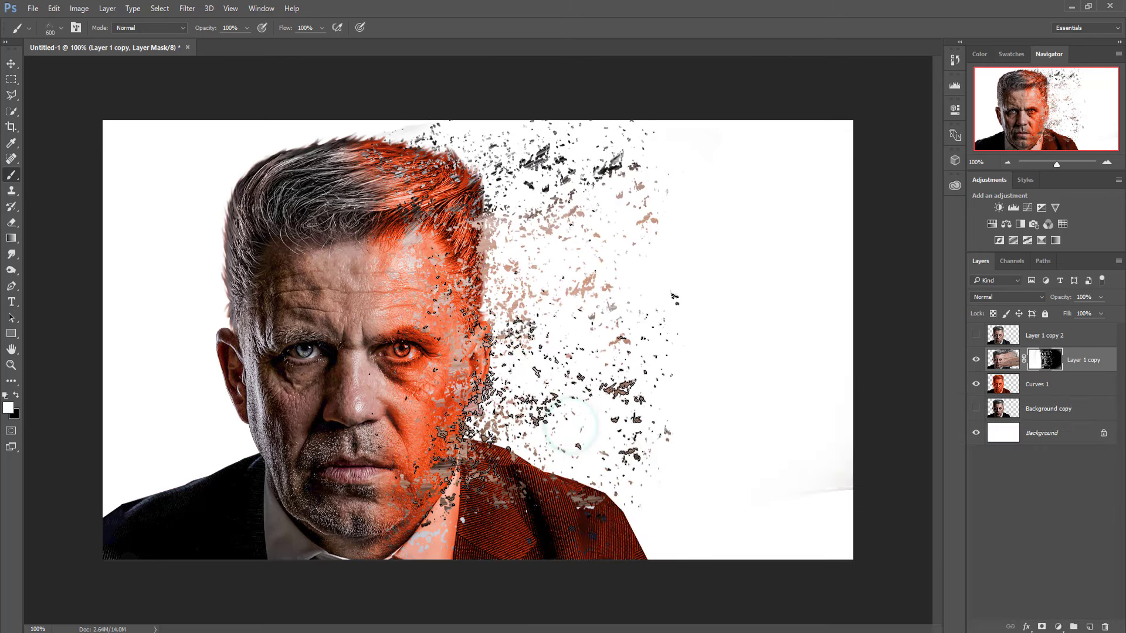
pyautogui.click(10, 60)
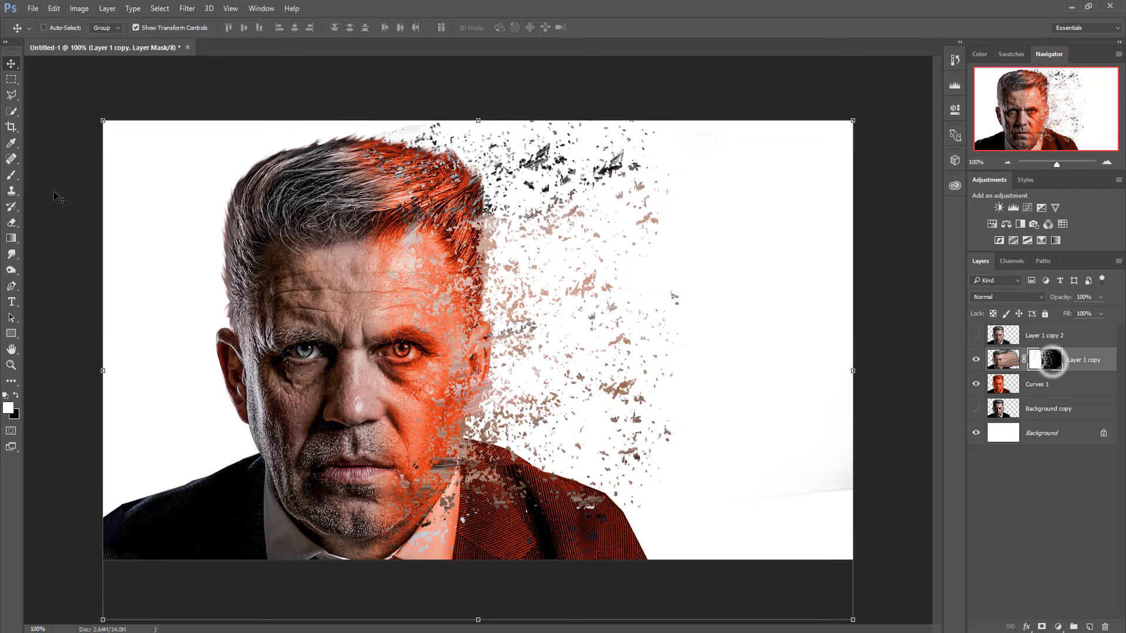
pyautogui.click(12, 174)
pyautogui.click(61, 27)
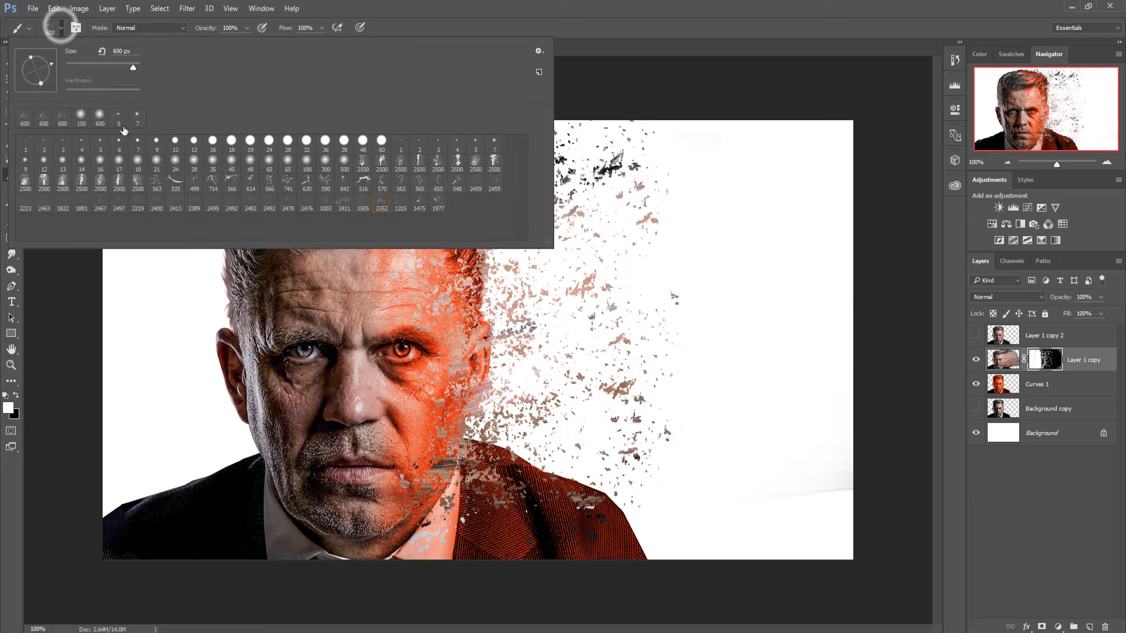
pyautogui.click(667, 9)
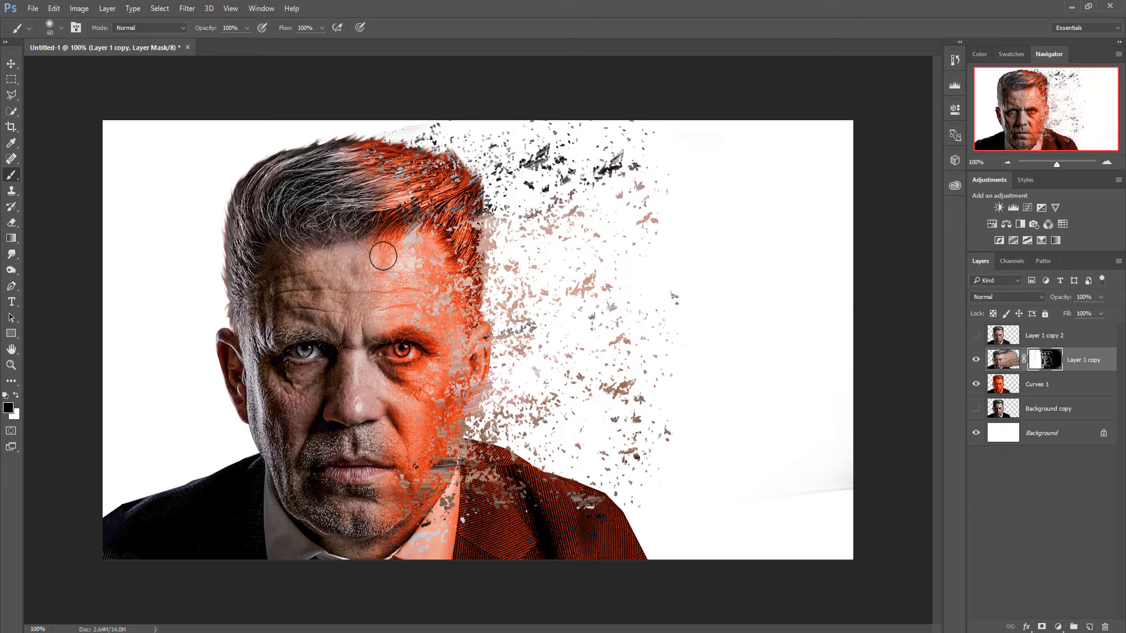
pyautogui.press(']')
pyautogui.press(']')
pyautogui.press(']')
# Paint the mask to reveal orange over the hair, forehead and left eye, then select Layer 1 copy 2
pyautogui.moveTo(383, 256)
pyautogui.mouseDown()
pyautogui.moveTo(269, 354)
pyautogui.moveTo(352, 539)
pyautogui.moveTo(289, 477)
pyautogui.moveTo(326, 557)
pyautogui.moveTo(267, 536)
pyautogui.moveTo(51, 553)
pyautogui.mouseUp()
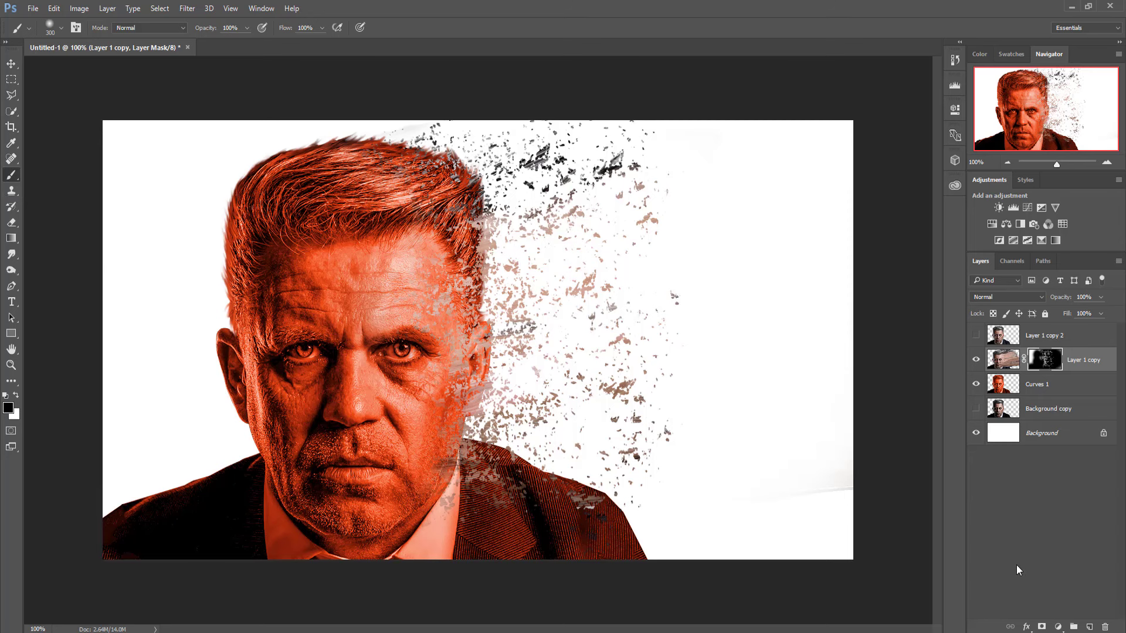
pyautogui.hotkey('ctrl', 'z')
pyautogui.moveTo(277, 113); pyautogui.dragTo(229, 252)
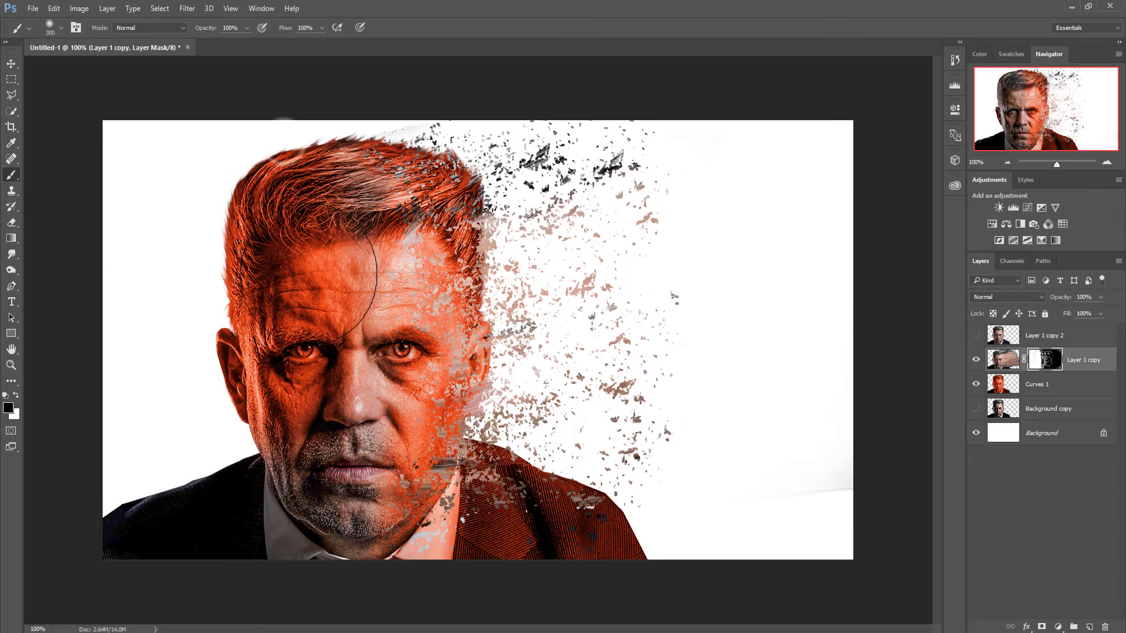
pyautogui.moveTo(289, 275); pyautogui.dragTo(305, 282)
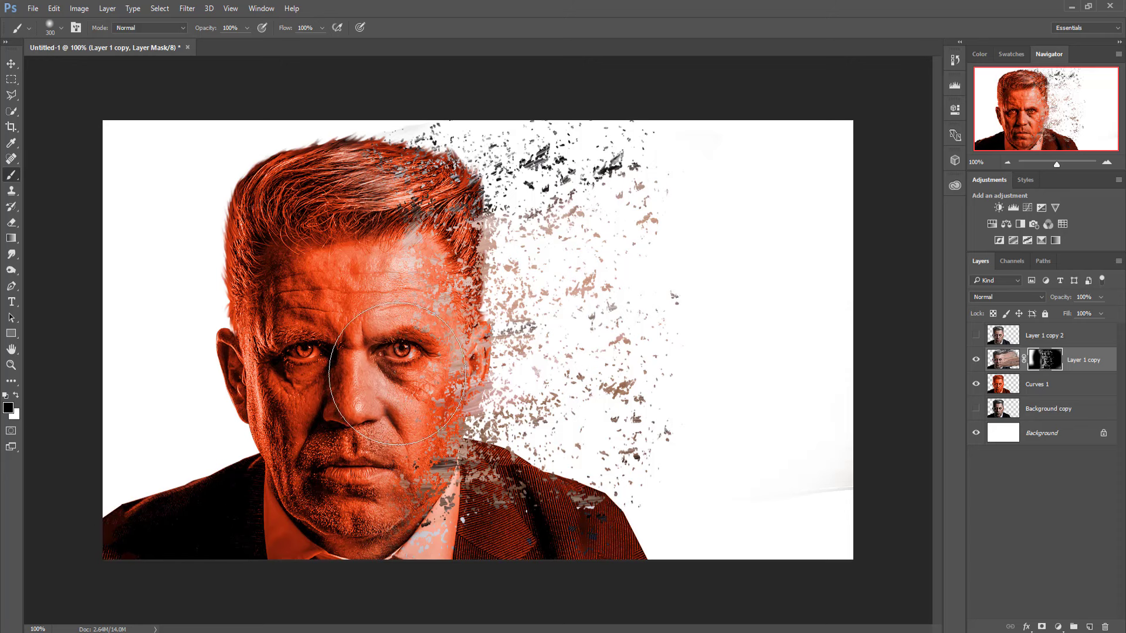
pyautogui.click(11, 64)
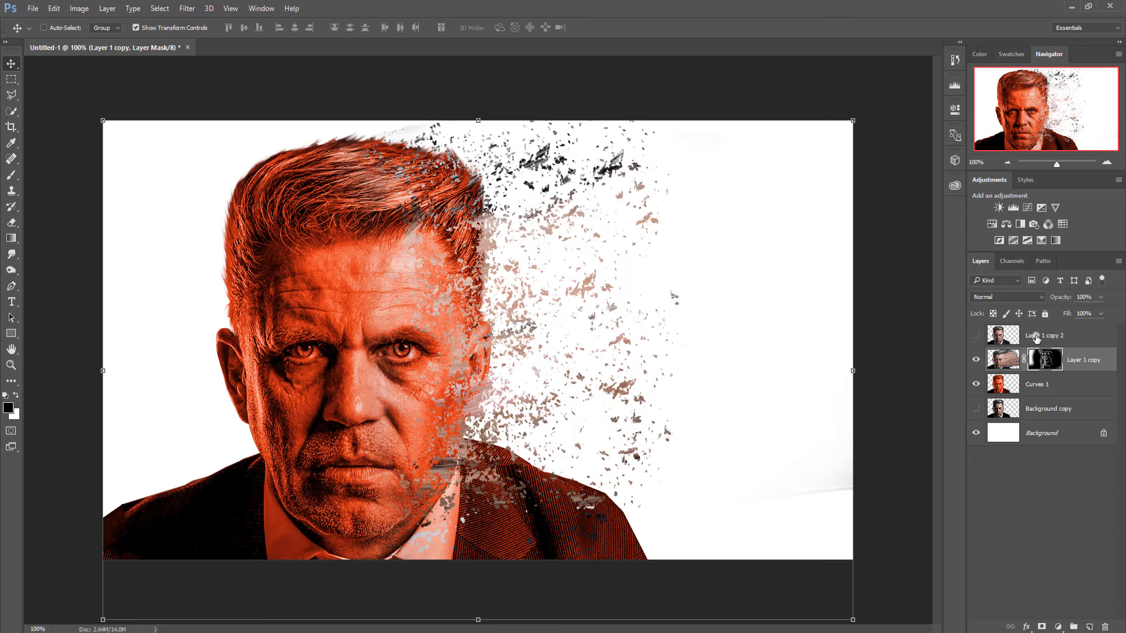
pyautogui.click(1035, 337)
# Show Layer 1 copy 2 and load crack brush preset 590 at 200 px
pyautogui.click(975, 334)
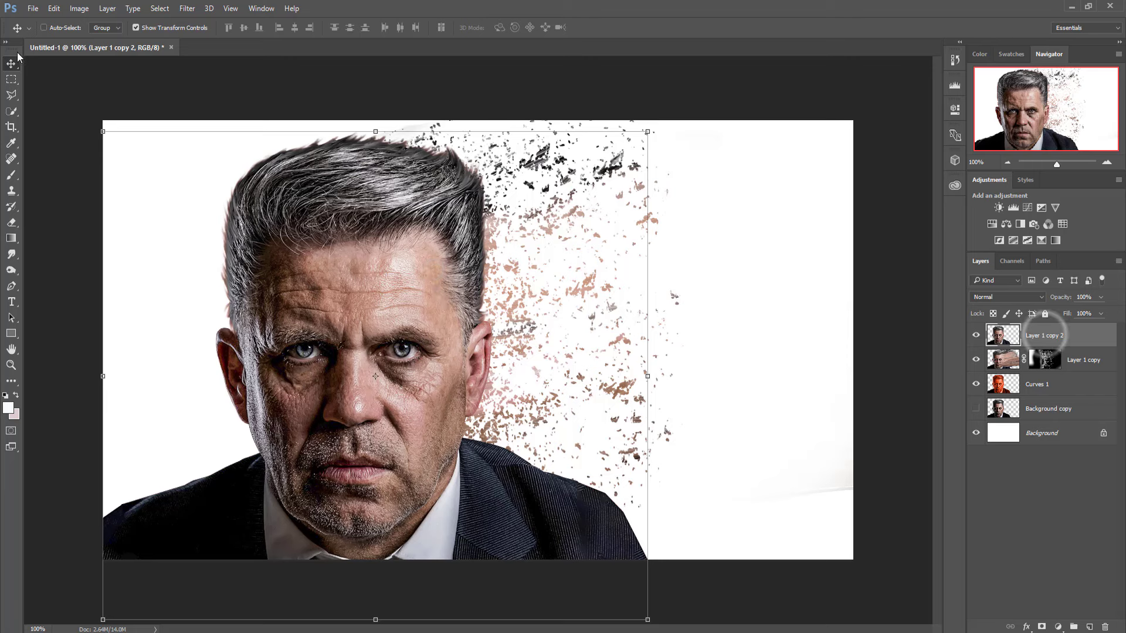
pyautogui.click(12, 174)
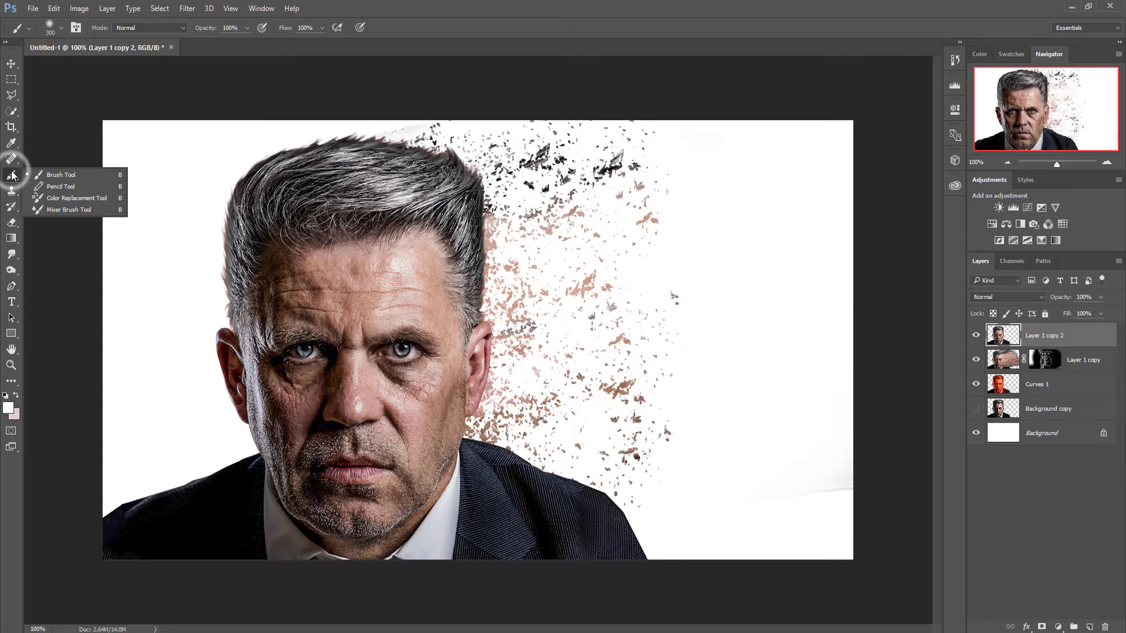
pyautogui.click(56, 176)
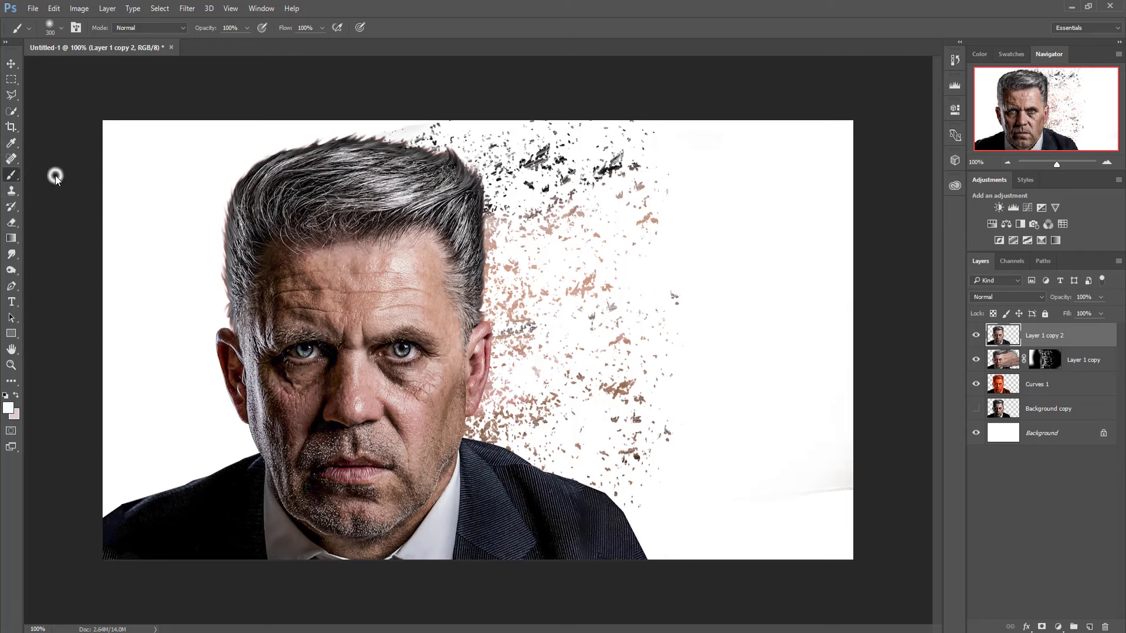
pyautogui.click(62, 27)
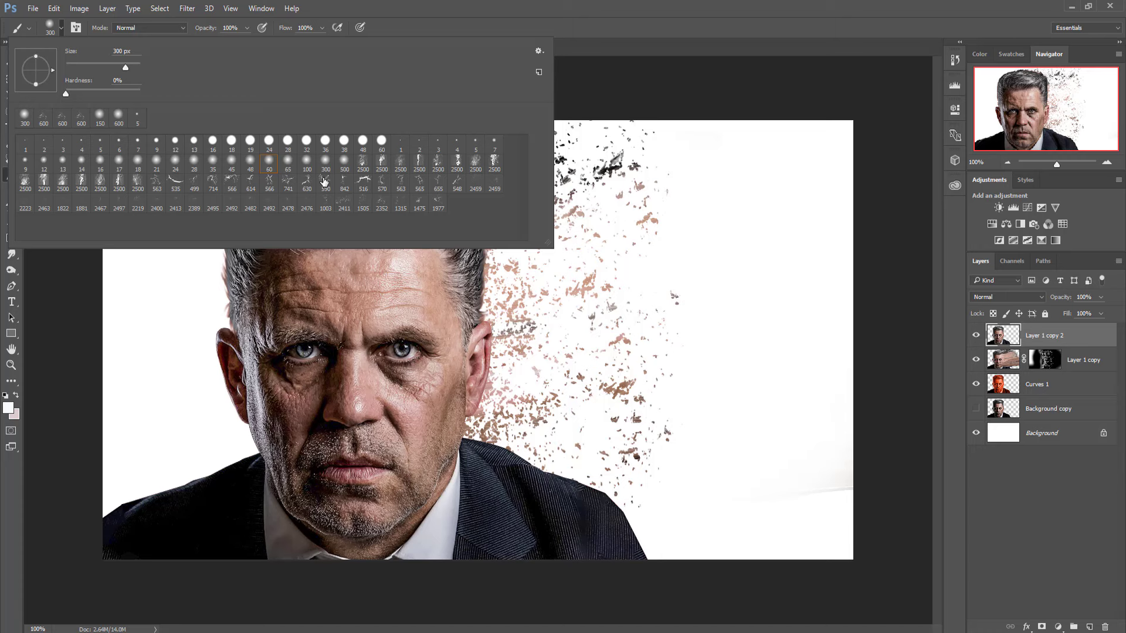
pyautogui.click(324, 180)
pyautogui.click(687, 10)
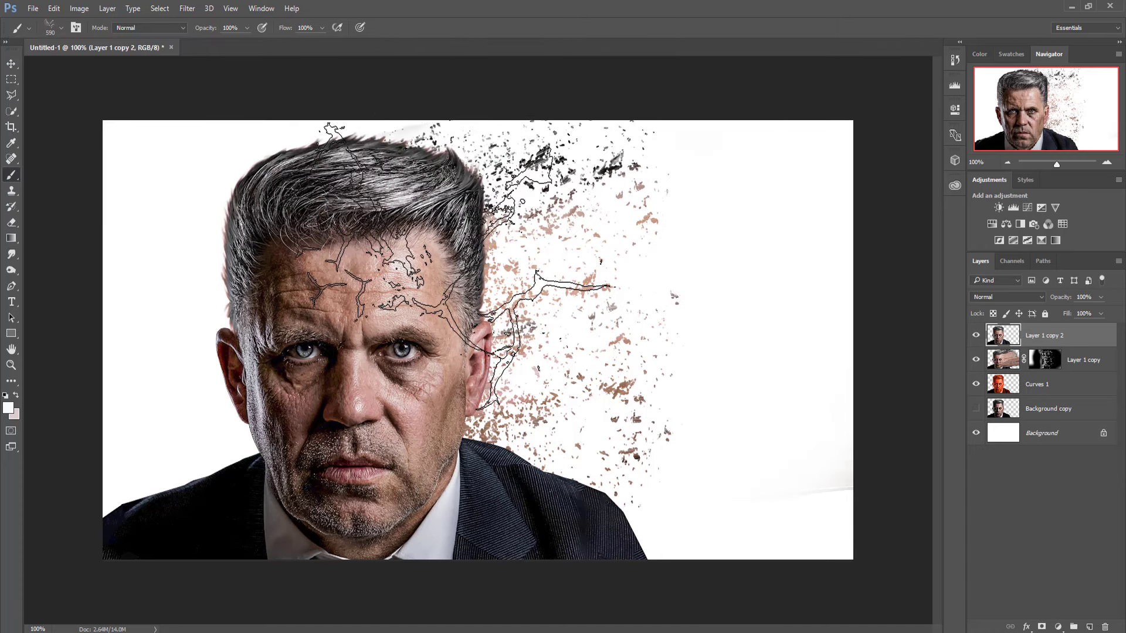
pyautogui.press('[')
pyautogui.press('[')
pyautogui.press('[')
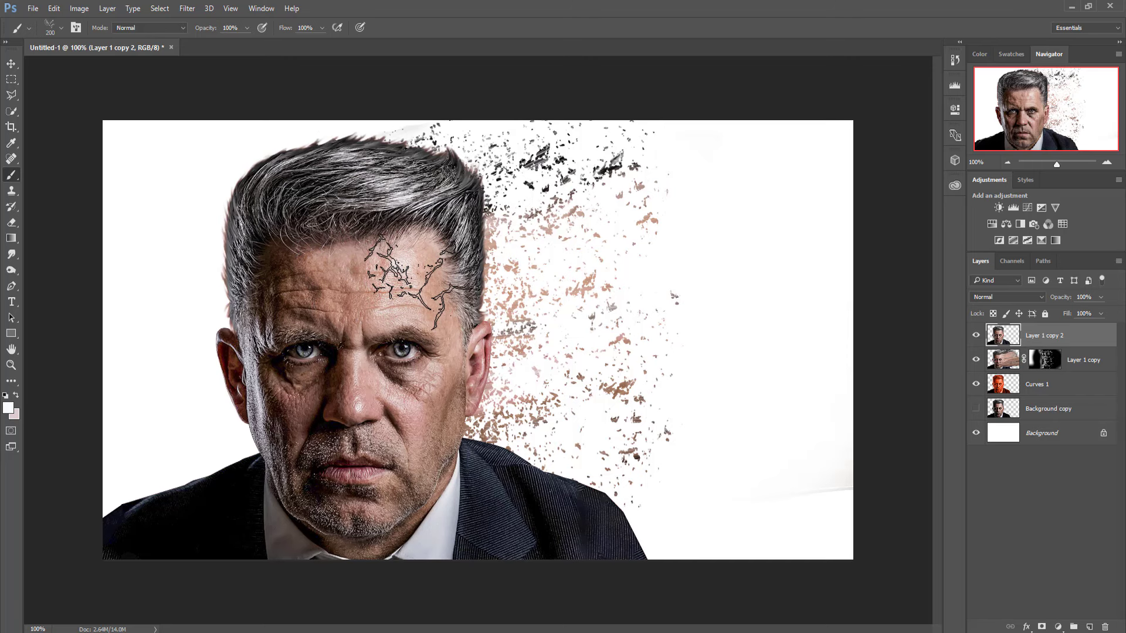
pyautogui.rightClick(419, 281)
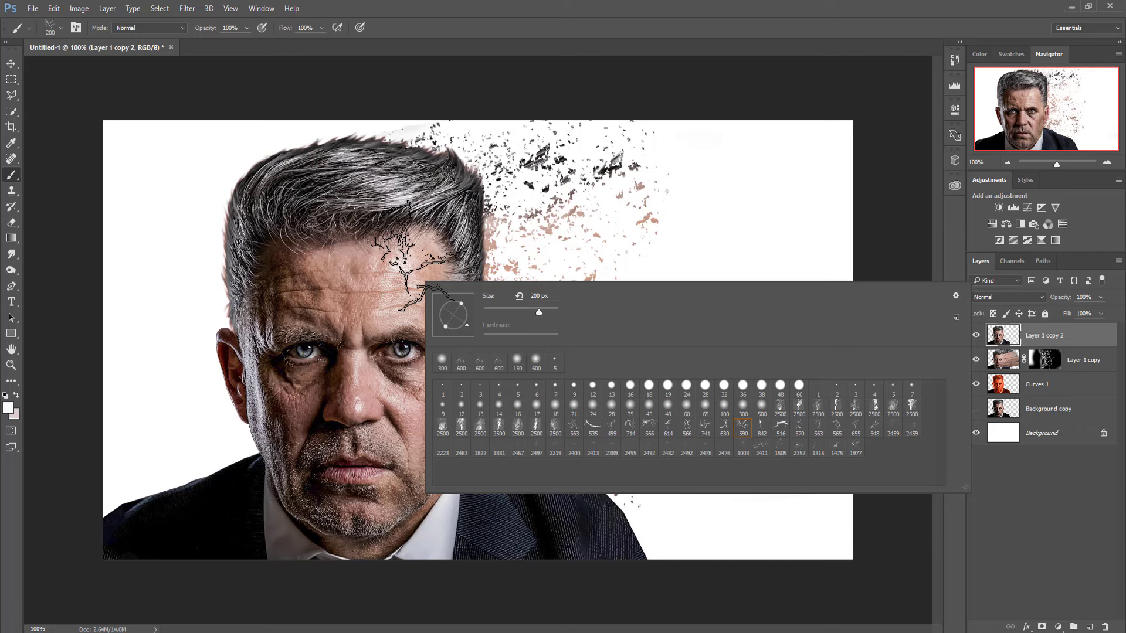
pyautogui.click(1054, 341)
# Mask Layer 1 copy 2 and stamp black cracks over the forehead, eye, nose, mouth, cheek, chin and hairline
pyautogui.click(1041, 626)
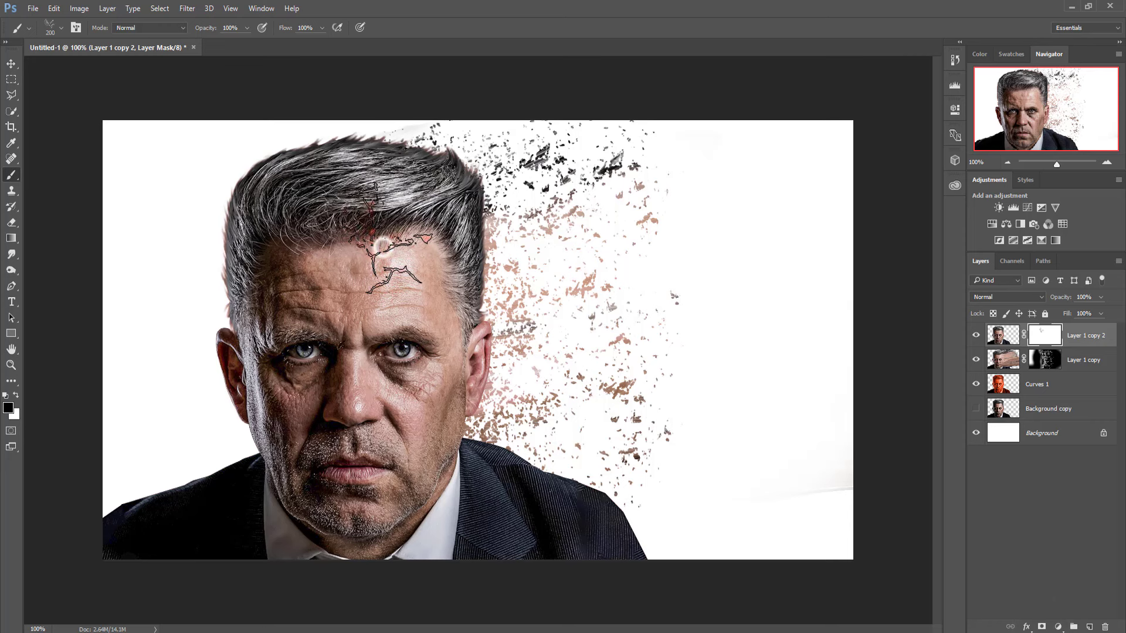
pyautogui.click(378, 244)
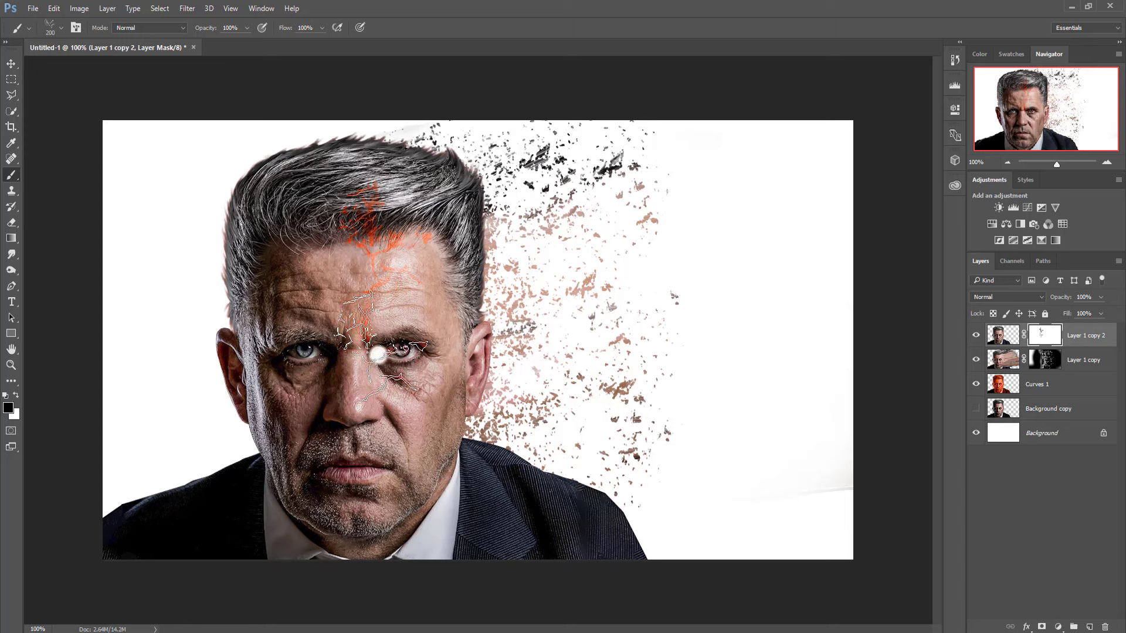
pyautogui.click(379, 351)
pyautogui.click(375, 445)
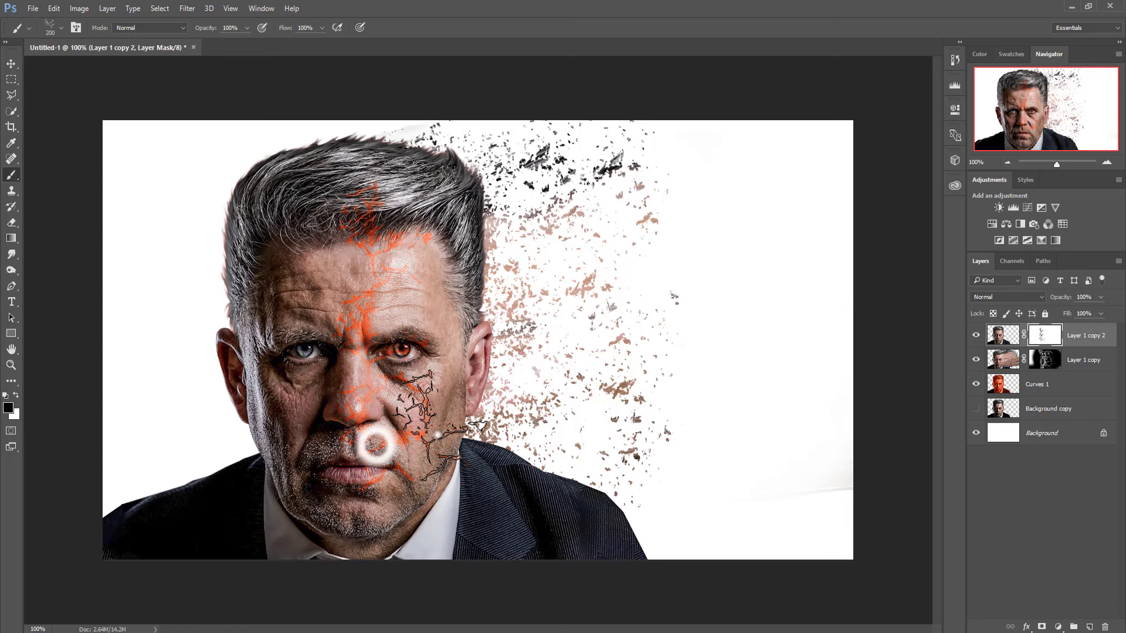
pyautogui.click(434, 433)
pyautogui.click(378, 536)
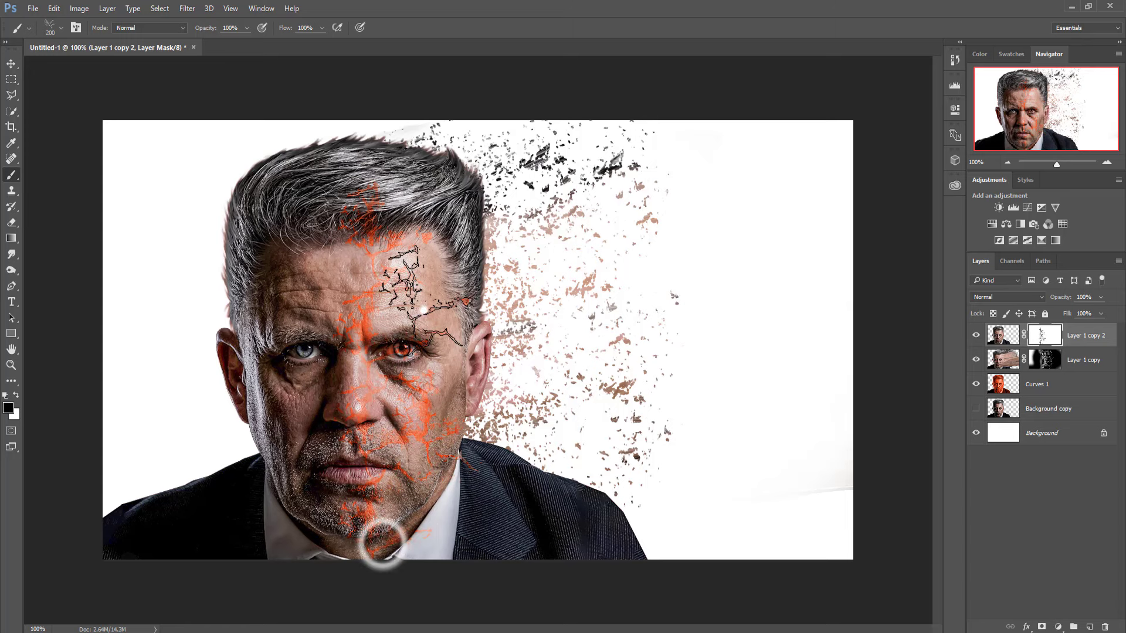
pyautogui.click(422, 308)
pyautogui.click(455, 344)
pyautogui.click(440, 266)
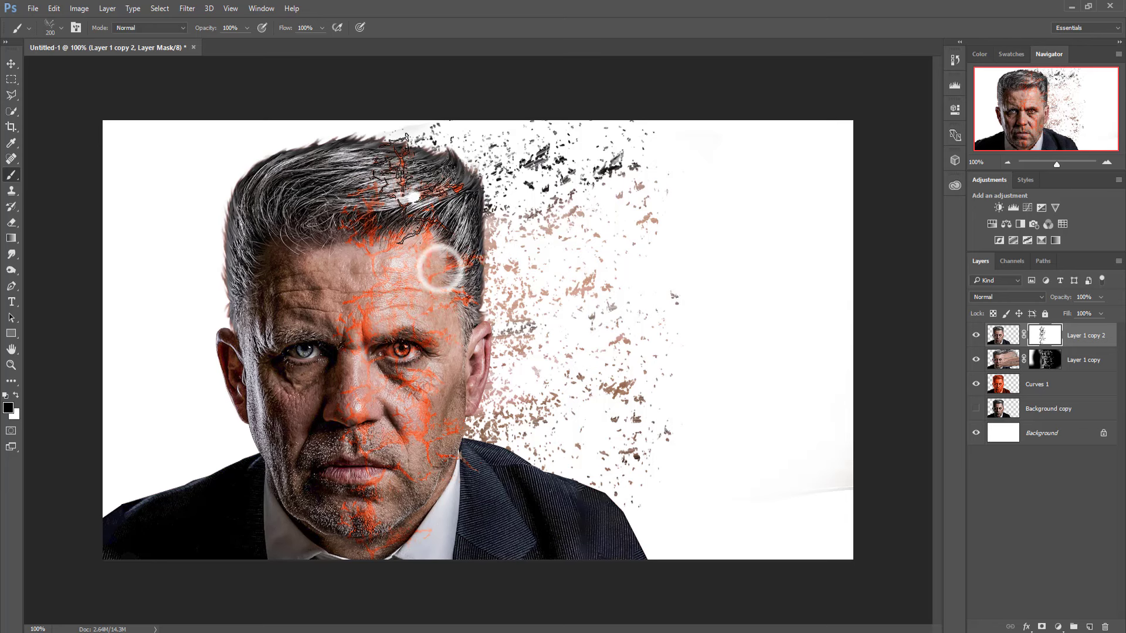
pyautogui.click(402, 193)
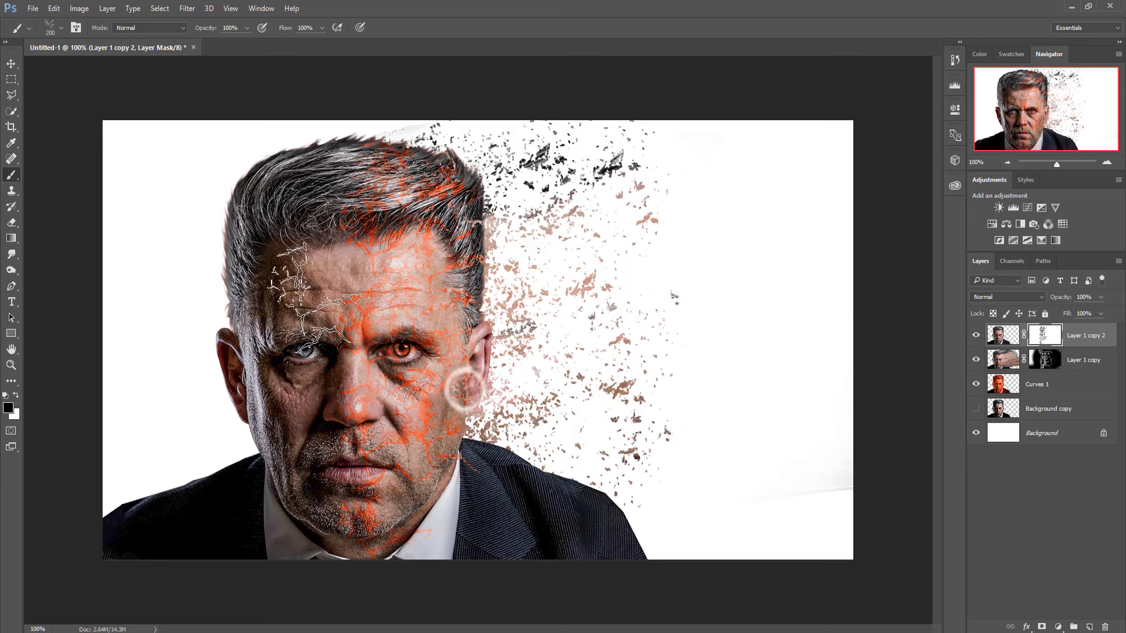
# Stamp another forehead crack with a different 150 px crack brush
pyautogui.click(61, 28)
pyautogui.click(367, 179)
pyautogui.press('Return')
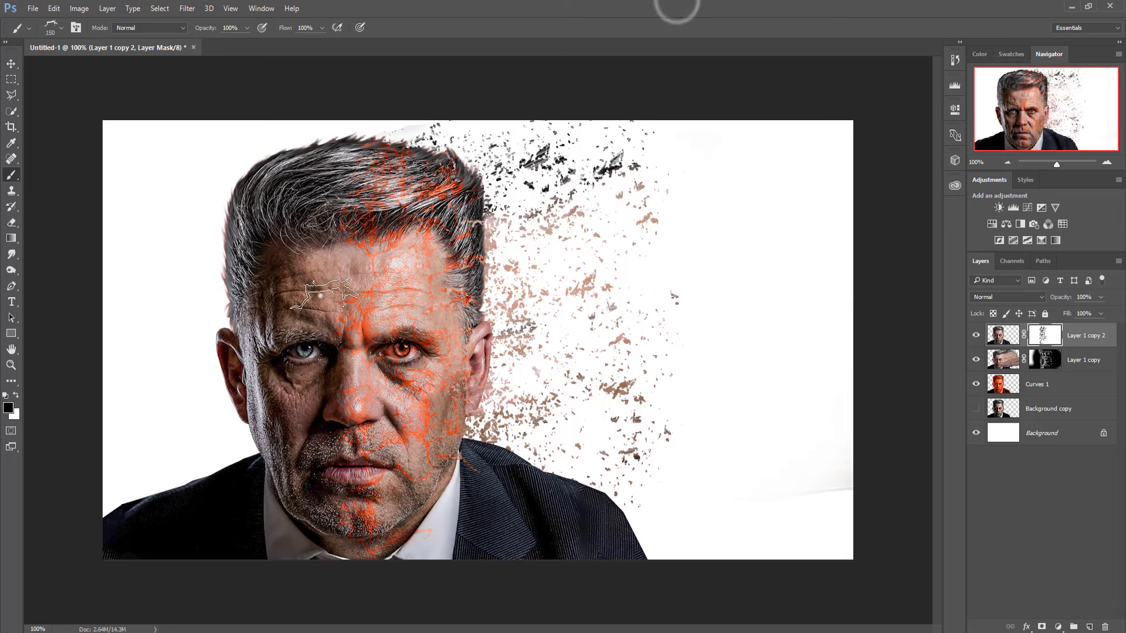
pyautogui.click(321, 294)
pyautogui.click(10, 63)
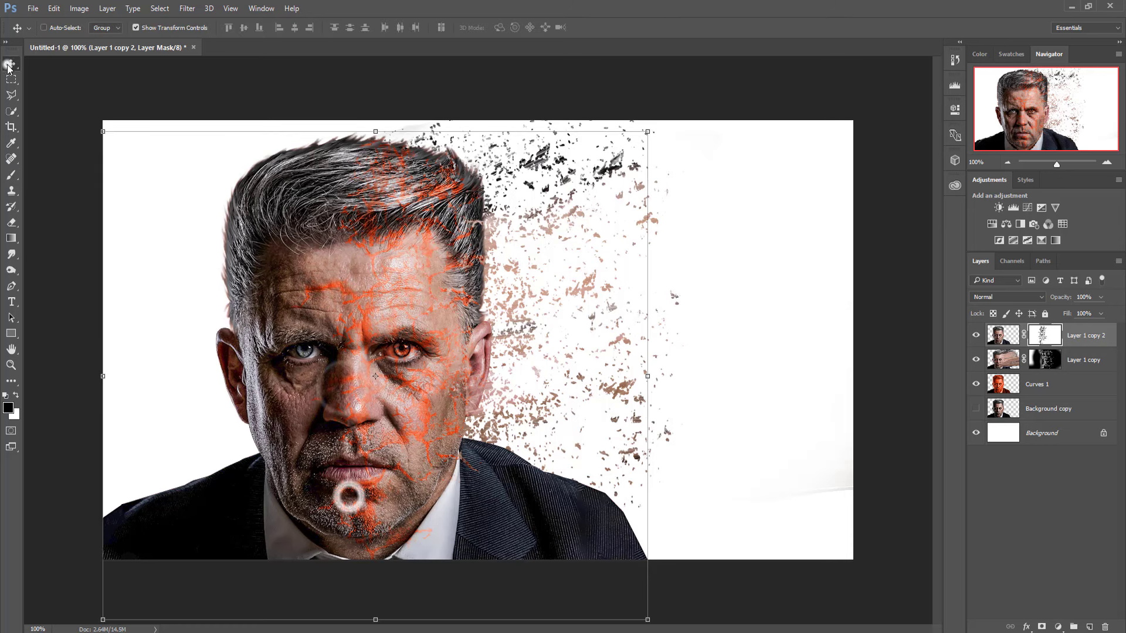
# Scatter particles around the hair and right side with 400 px scatter brush 1315
pyautogui.click(12, 175)
pyautogui.click(61, 28)
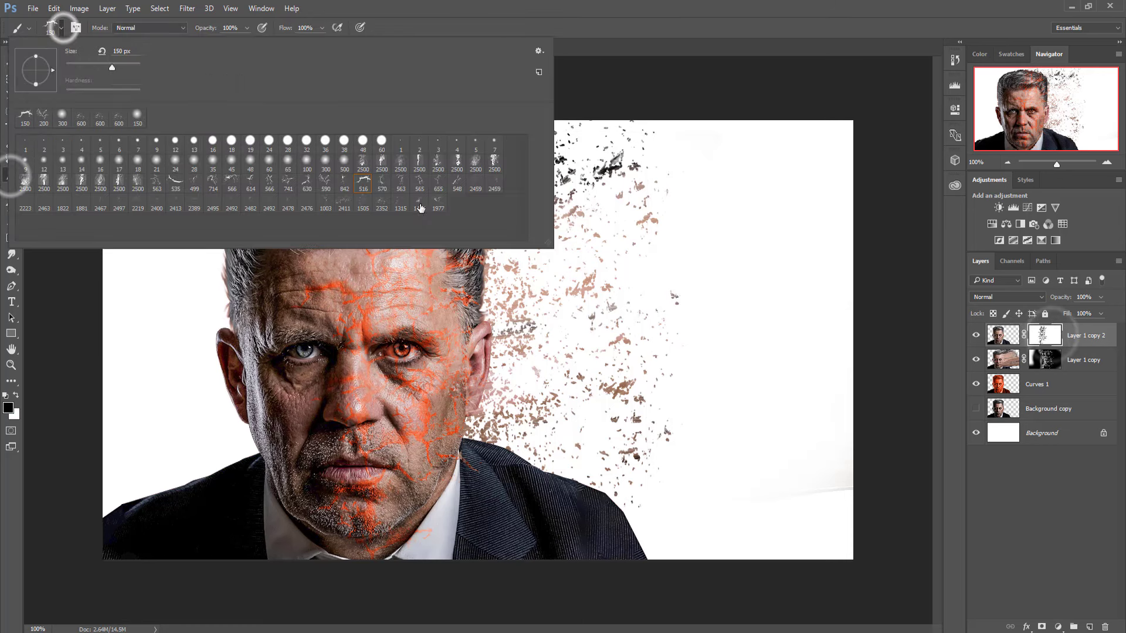
pyautogui.click(400, 203)
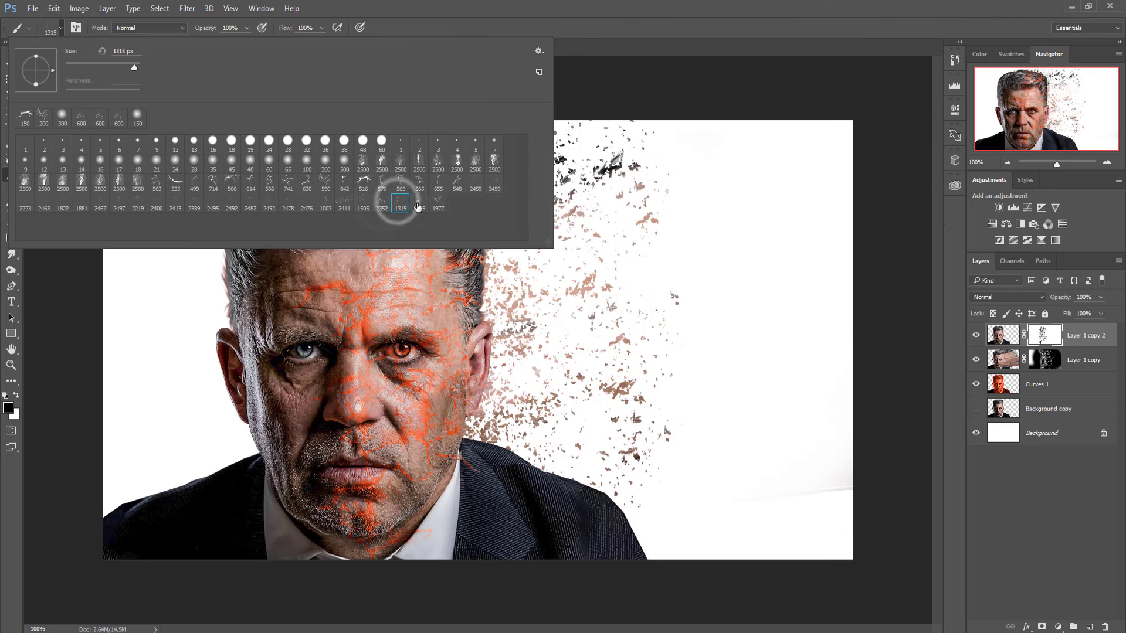
pyautogui.press('Return')
pyautogui.moveTo(322, 196); pyautogui.dragTo(504, 246)
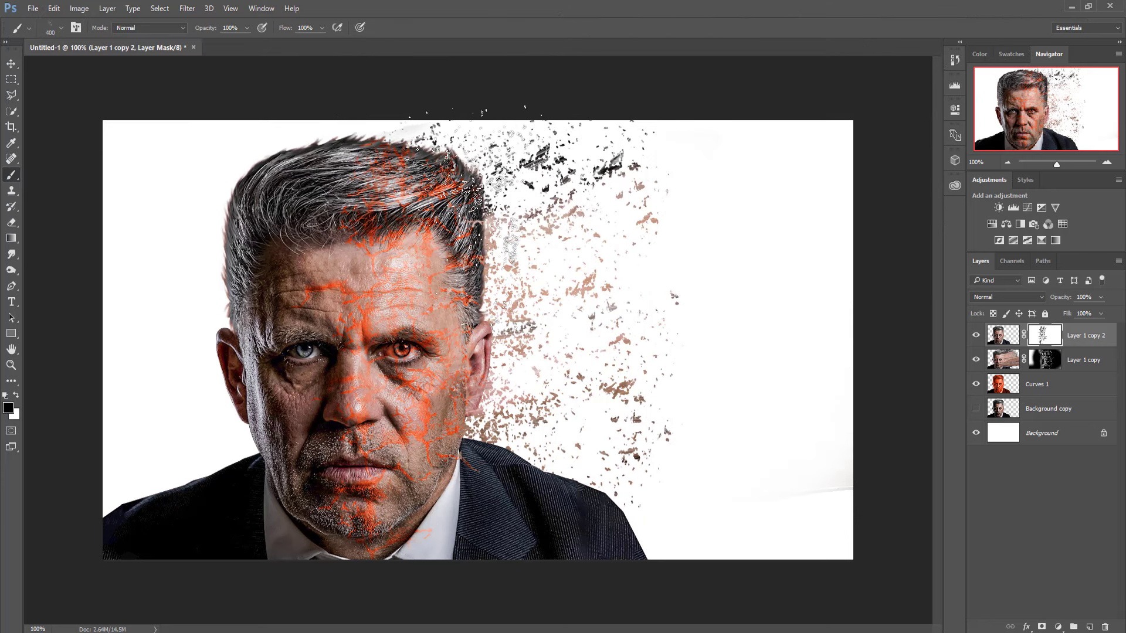
# With 300 px scatter brush 1475, scatter particles down the head's right edge and suit's lower edge
pyautogui.click(61, 27)
pyautogui.click(477, 206)
pyautogui.press('Return')
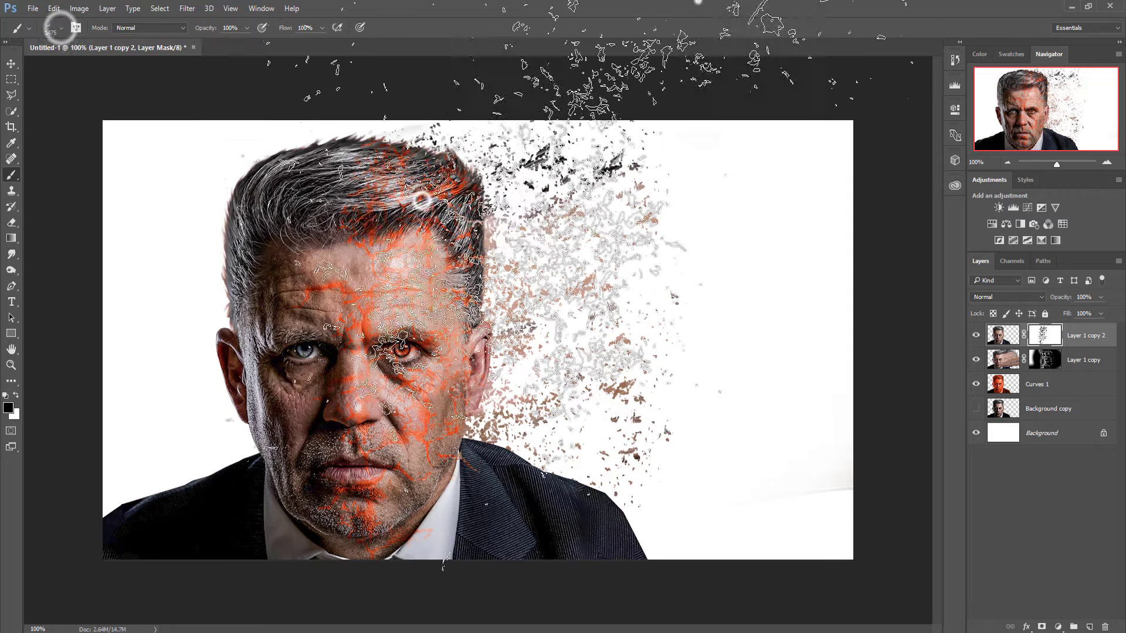
pyautogui.press('[')
pyautogui.press('[')
pyautogui.press('[')
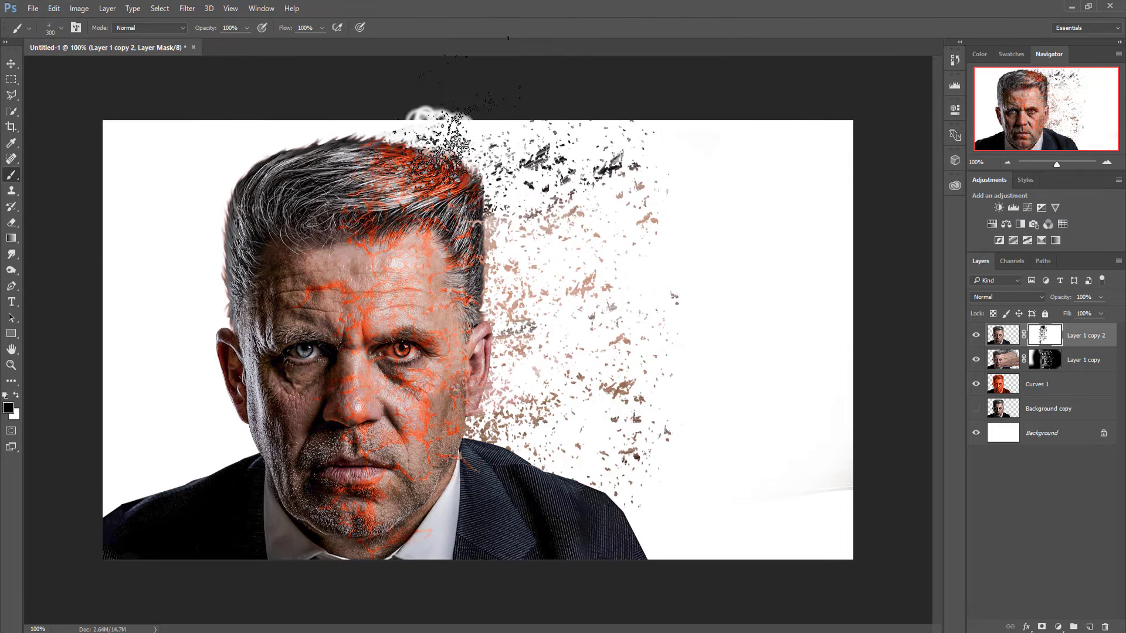
pyautogui.moveTo(445, 135)
pyautogui.mouseDown()
pyautogui.moveTo(460, 422)
pyautogui.moveTo(487, 498)
pyautogui.mouseUp()
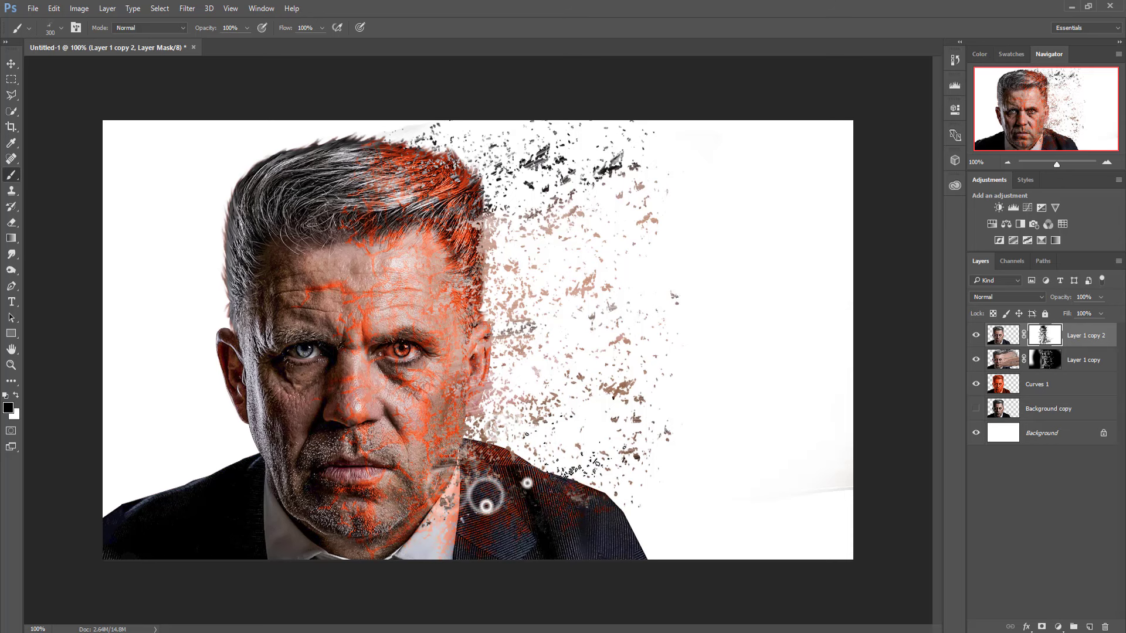
pyautogui.moveTo(486, 496); pyautogui.dragTo(587, 521)
# Target Layer 1 copy's mask, switch to white, then select Layer 1 copy 2
pyautogui.hotkey('alt', '[')
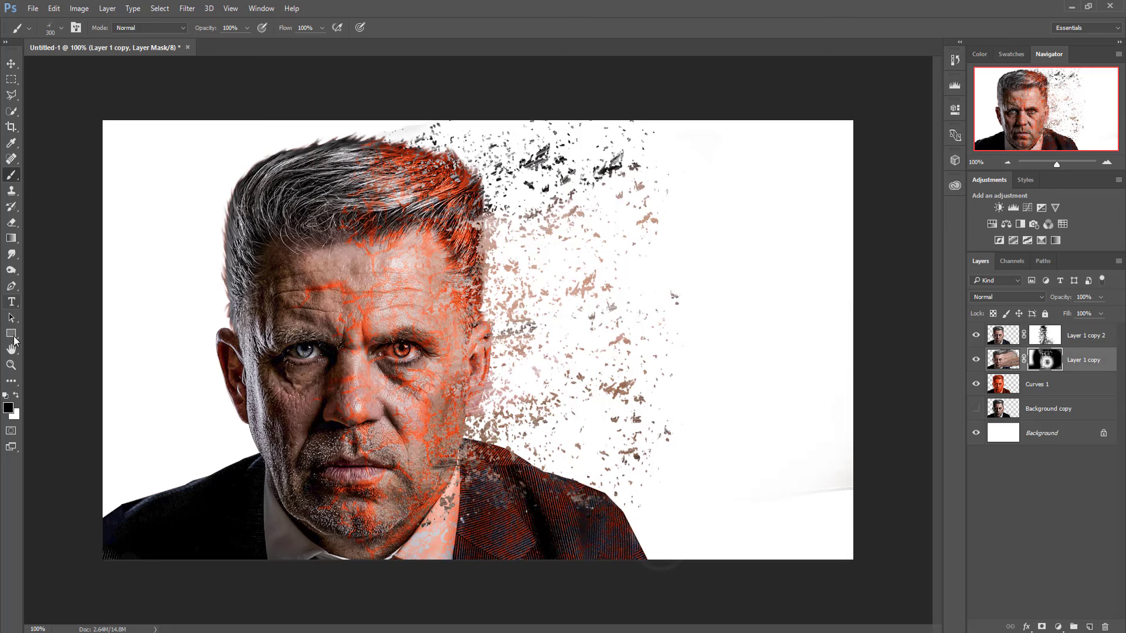
pyautogui.click(16, 394)
pyautogui.click(60, 27)
pyautogui.click(702, 575)
pyautogui.press('v')
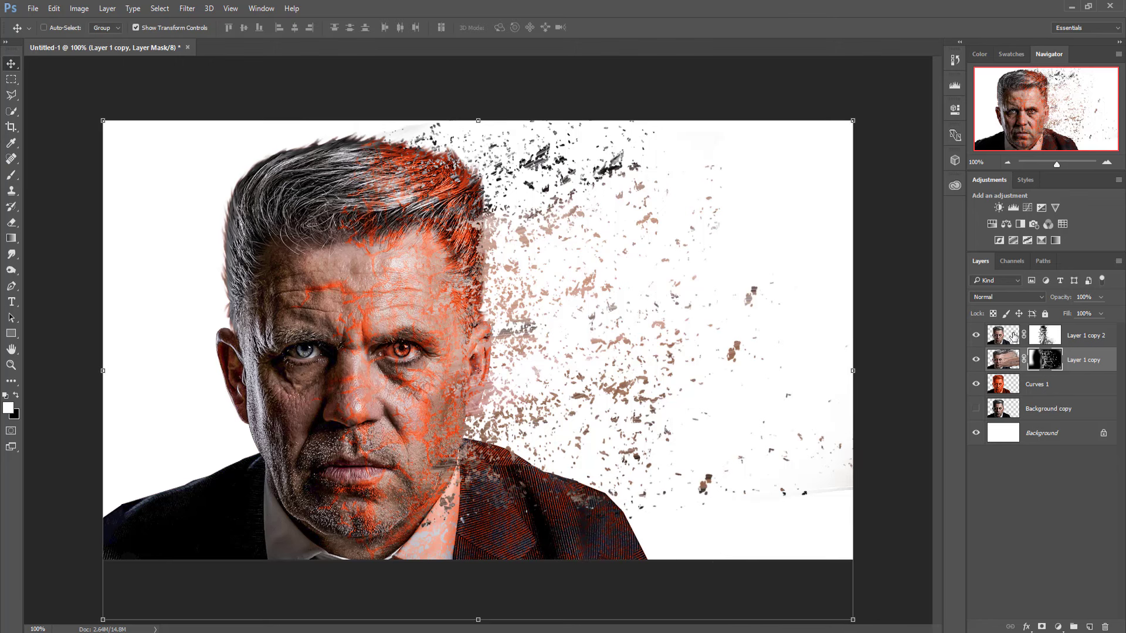
pyautogui.click(1013, 336)
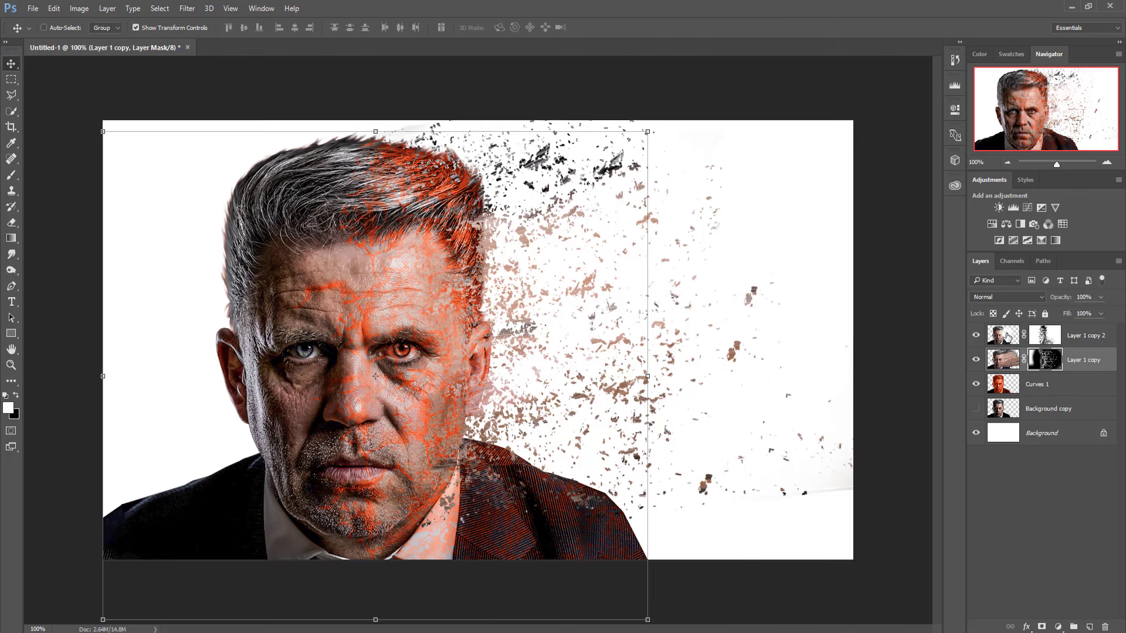
# Give Layer 1 copy 2 a Multiply drop shadow: opacity 100%, distance 5 px, size 6 px
pyautogui.click(1027, 626)
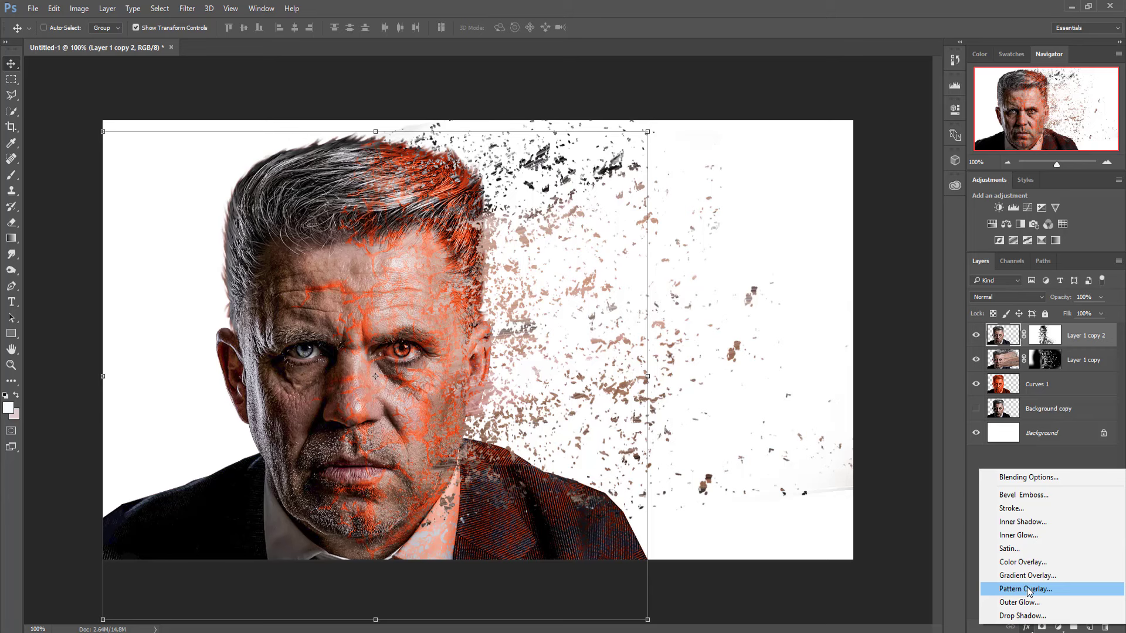
pyautogui.click(1023, 616)
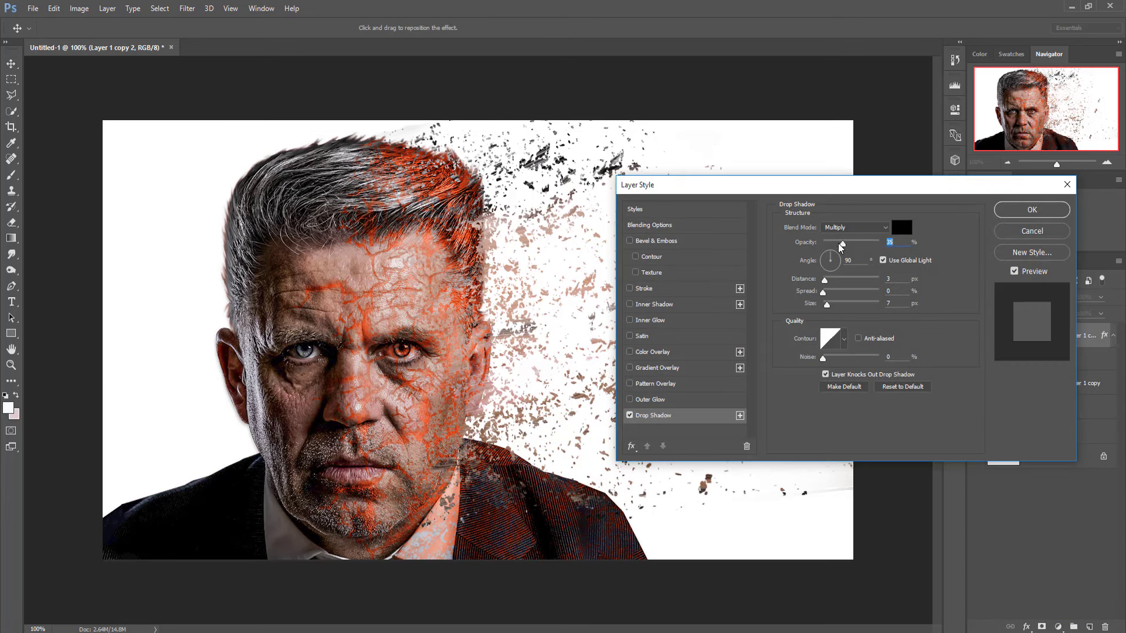
pyautogui.moveTo(841, 245); pyautogui.dragTo(896, 244)
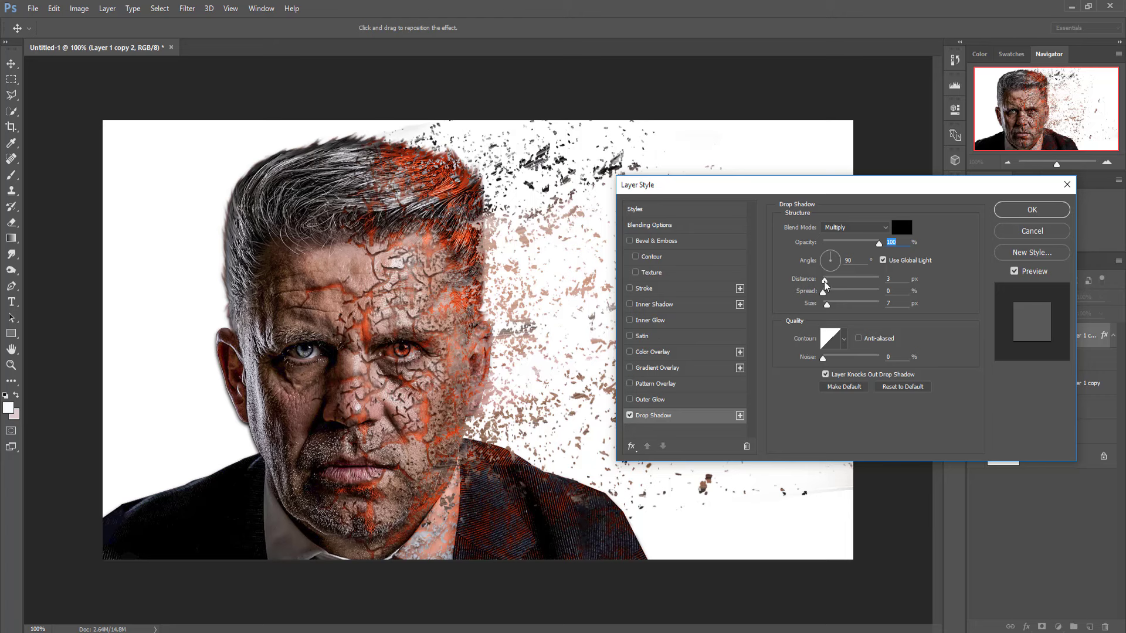
pyautogui.moveTo(825, 285); pyautogui.dragTo(827, 286)
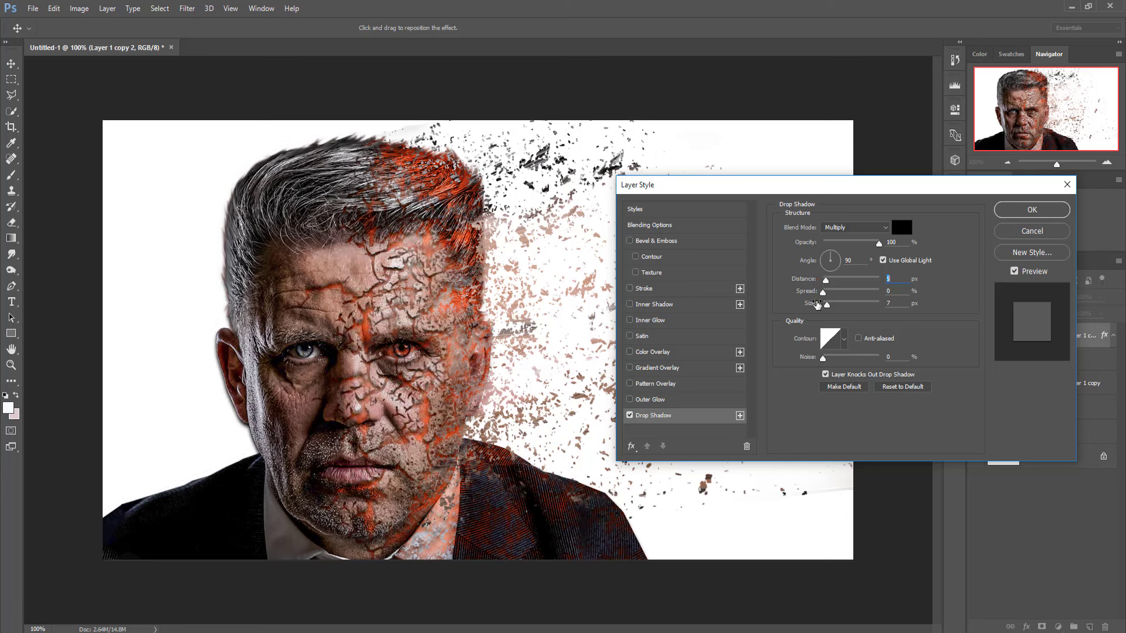
pyautogui.click(823, 293)
pyautogui.moveTo(826, 305); pyautogui.dragTo(827, 306)
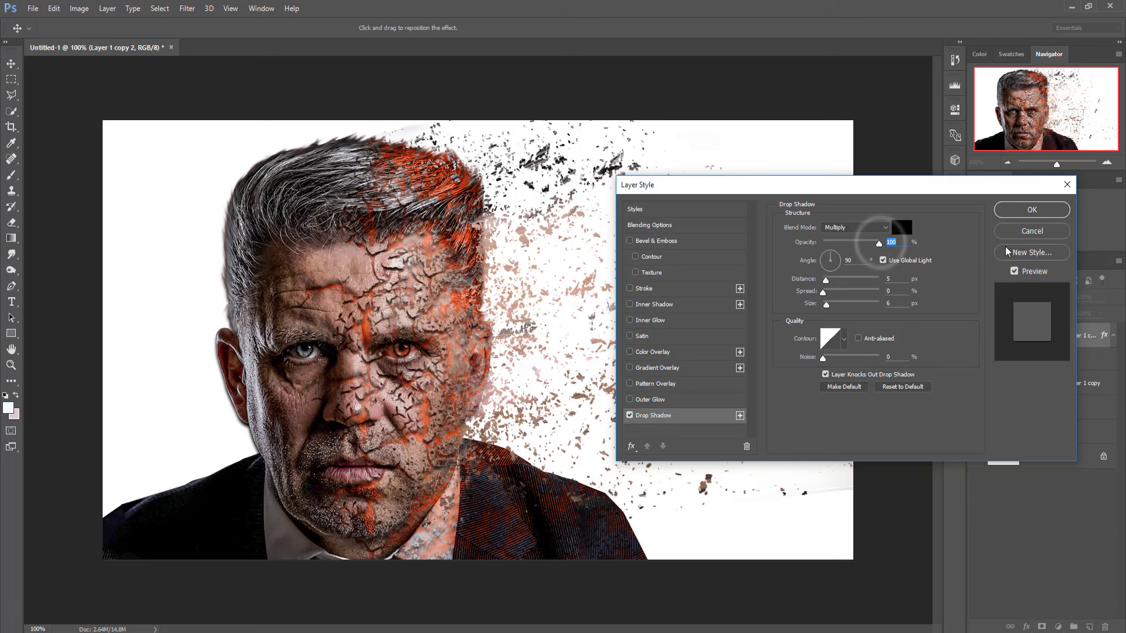
pyautogui.click(1011, 213)
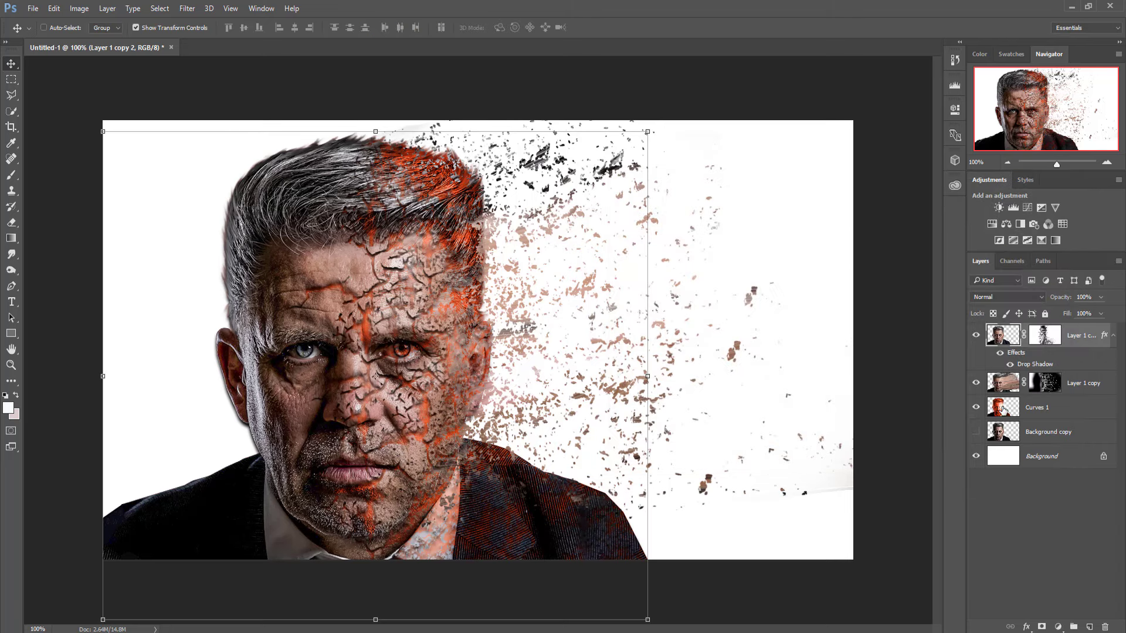
# Add a Hue/Saturation adjustment above Curves 1 with Colorize turned on
pyautogui.click(1002, 408)
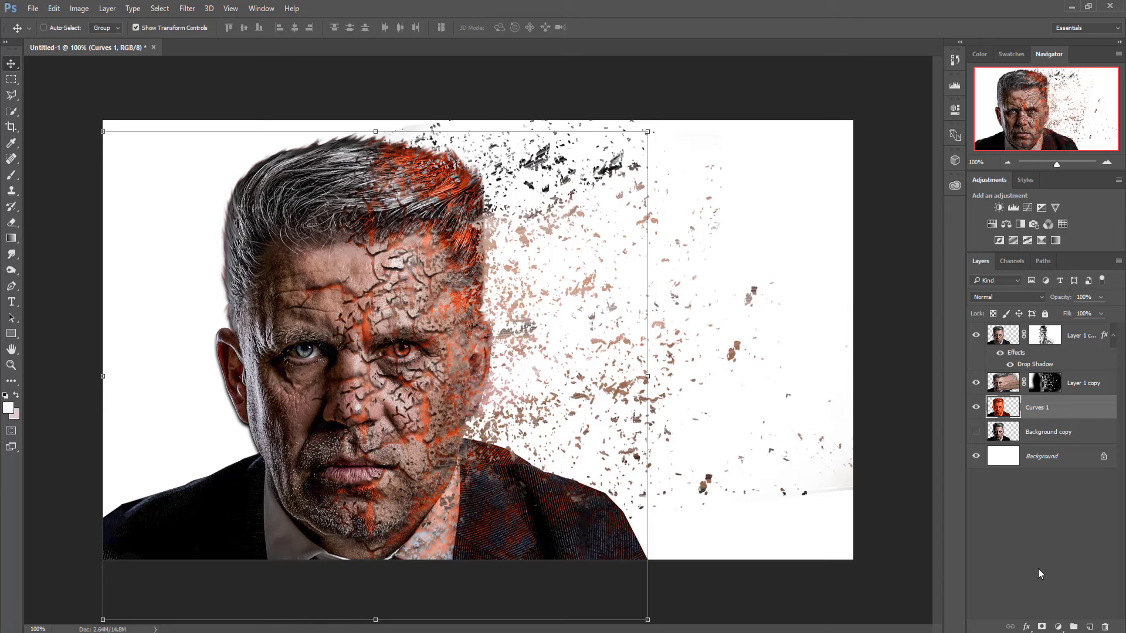
pyautogui.click(1002, 409)
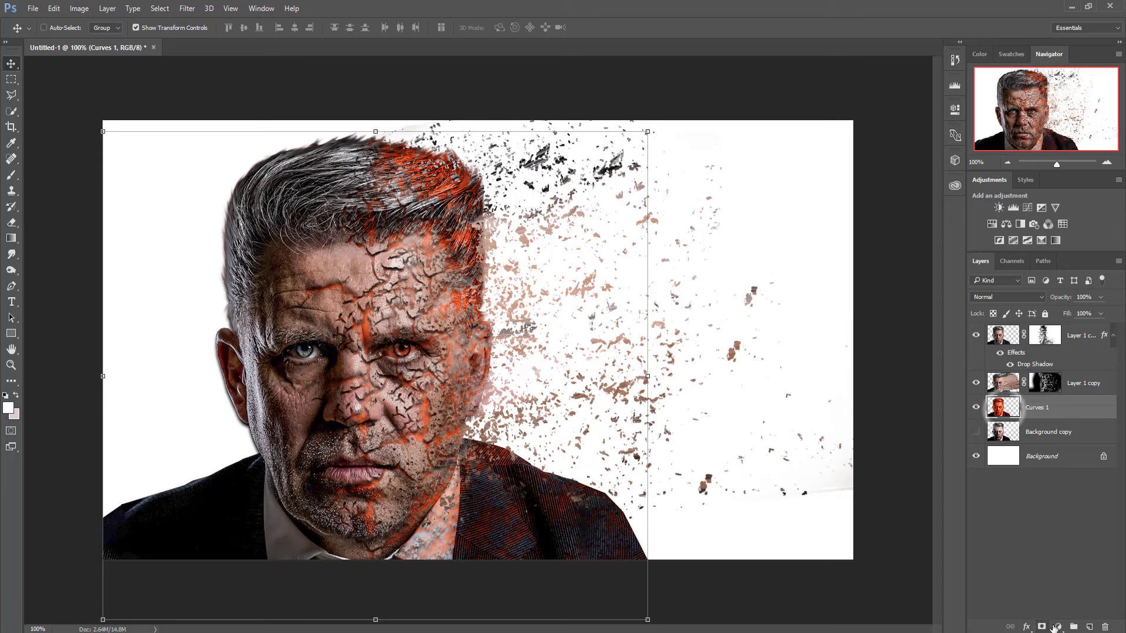
pyautogui.click(1058, 627)
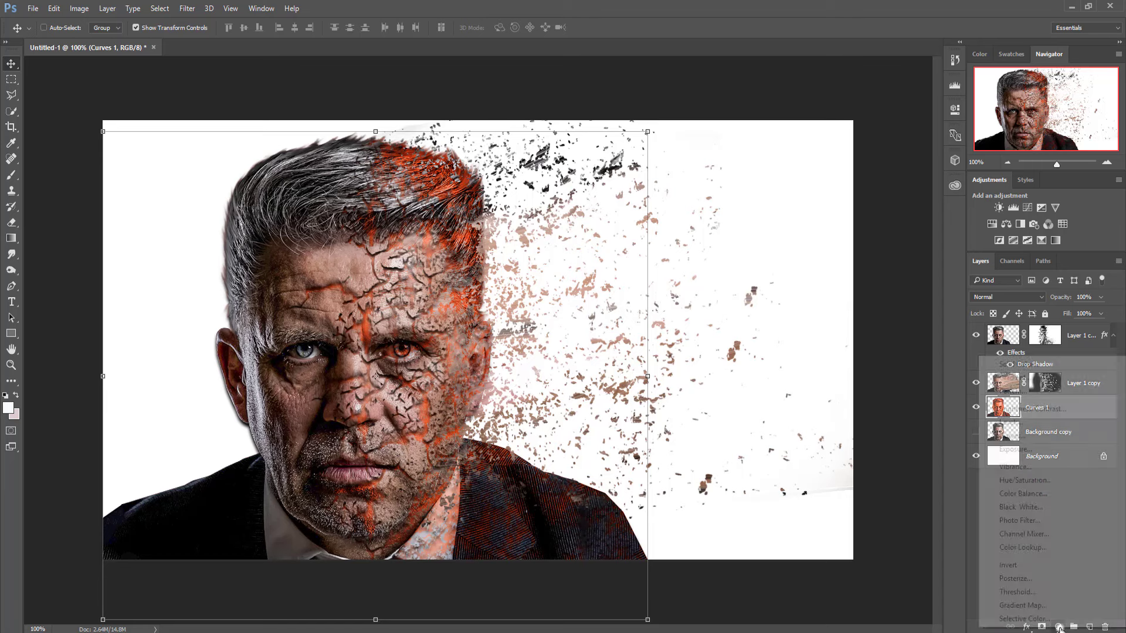
pyautogui.click(1024, 480)
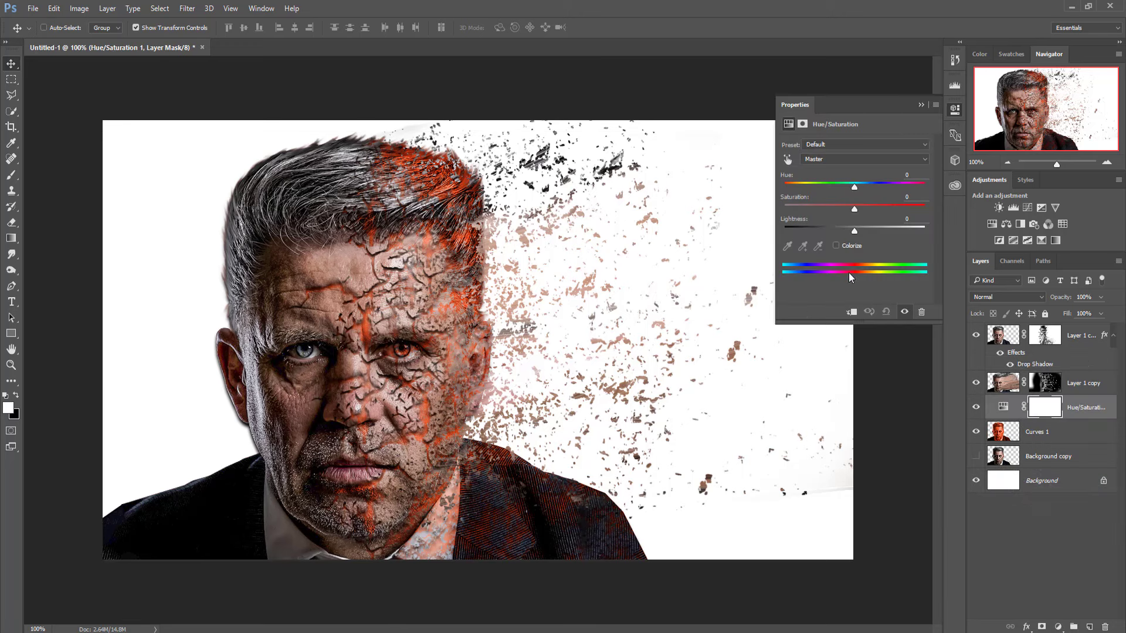
pyautogui.click(837, 246)
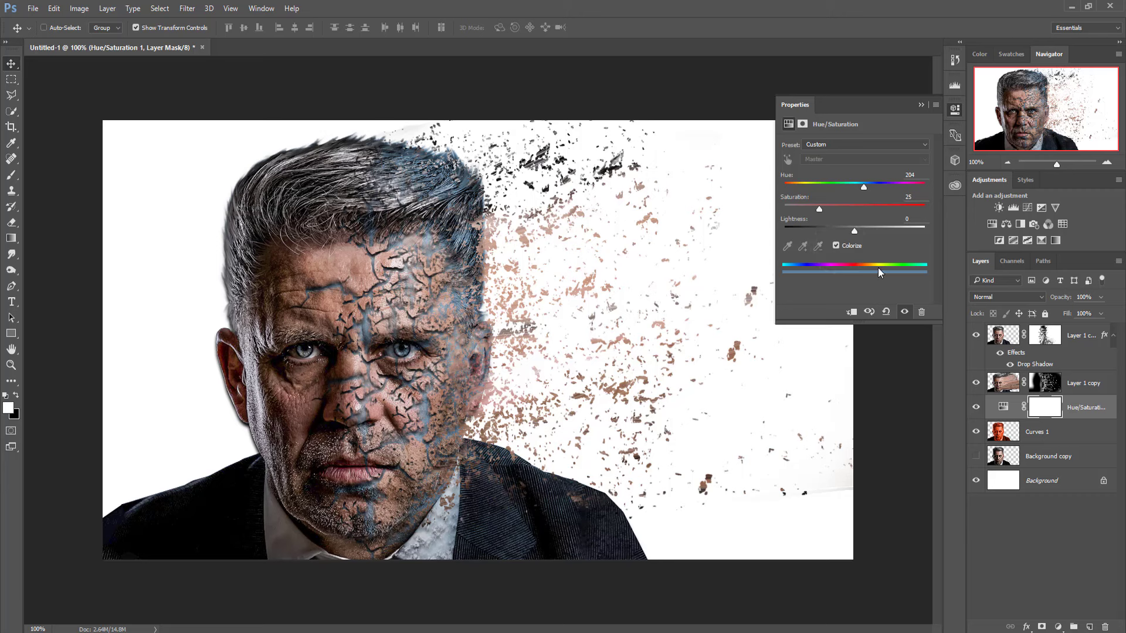
# Set the colorized tint to Hue 207, Saturation 100 and Lightness +16
pyautogui.moveTo(862, 187); pyautogui.dragTo(803, 188)
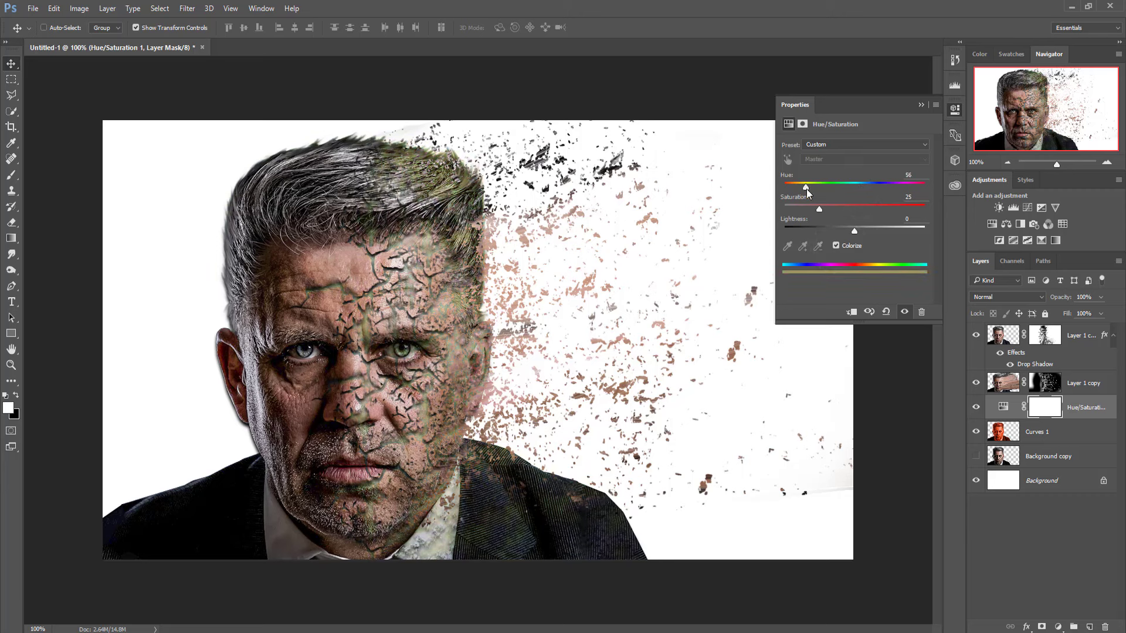
pyautogui.moveTo(819, 208); pyautogui.dragTo(957, 203)
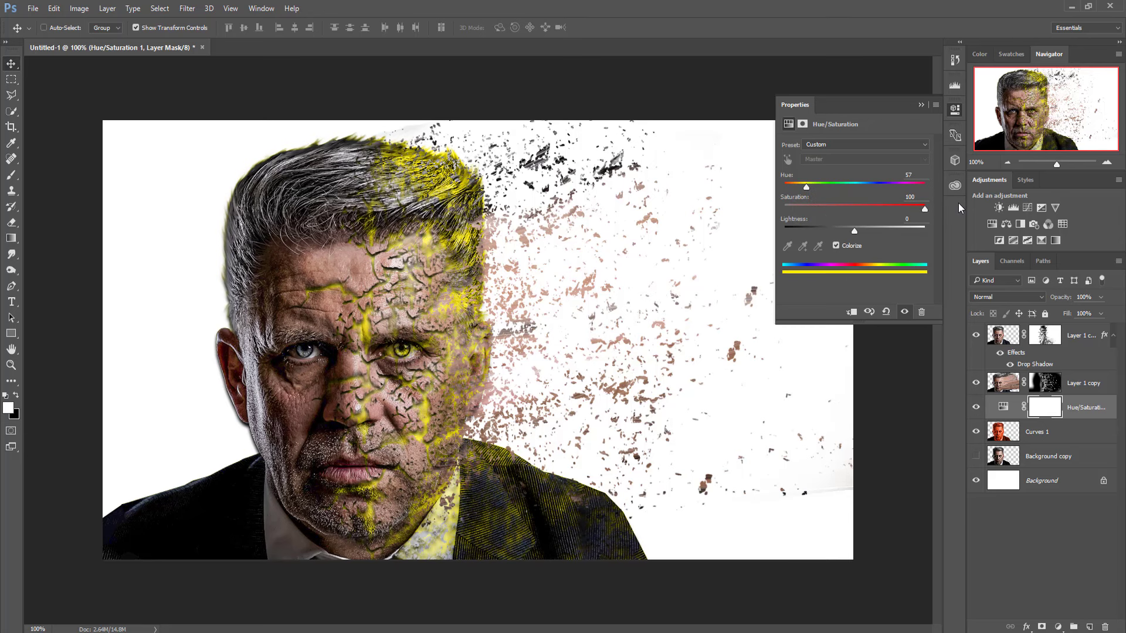
pyautogui.moveTo(805, 186); pyautogui.dragTo(858, 185)
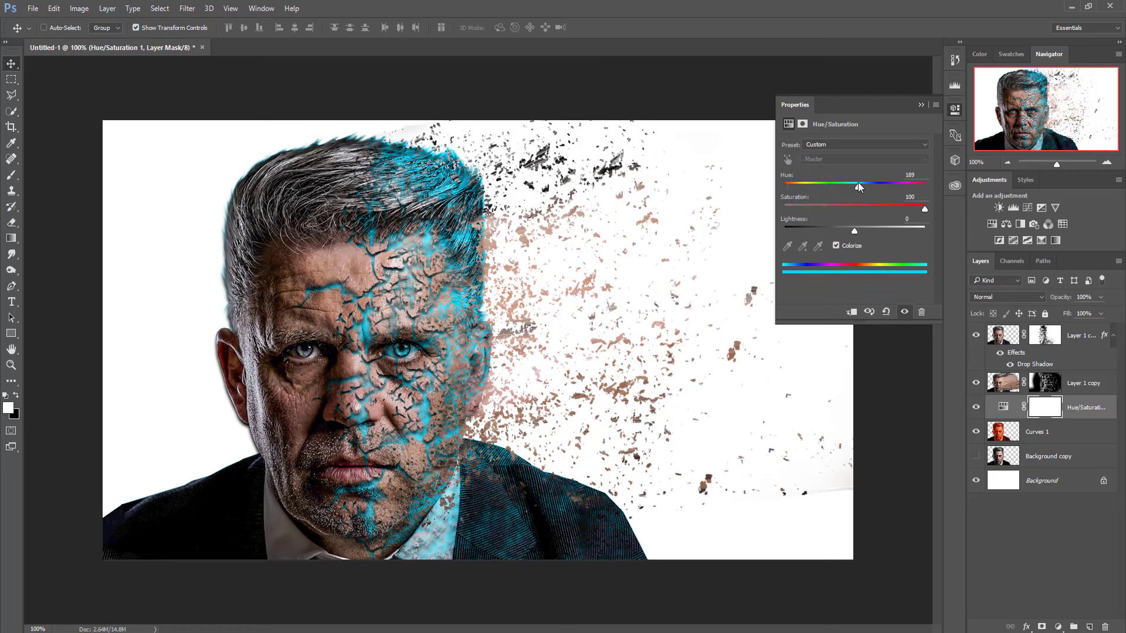
pyautogui.moveTo(855, 182); pyautogui.dragTo(862, 183)
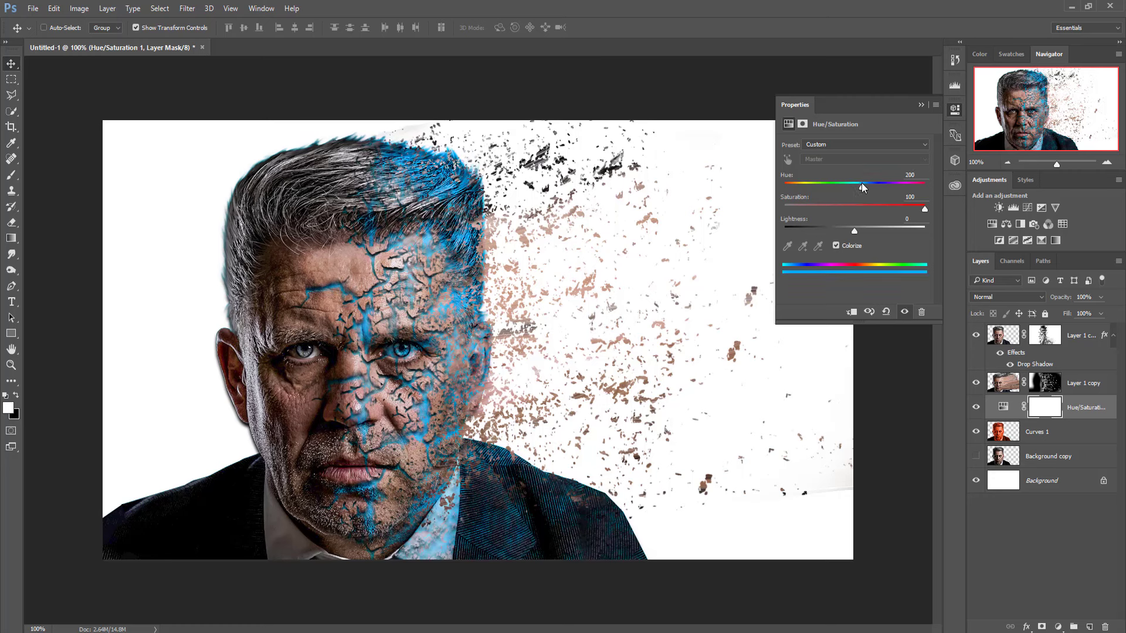
pyautogui.moveTo(854, 232); pyautogui.dragTo(863, 233)
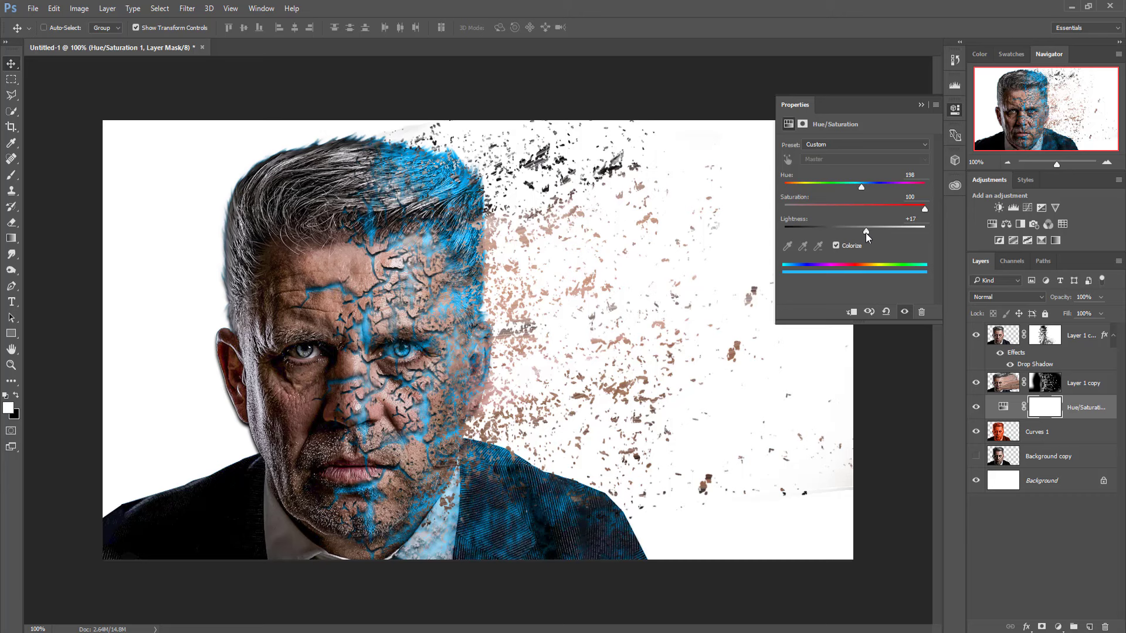
pyautogui.moveTo(865, 233); pyautogui.dragTo(861, 234)
pyautogui.click(925, 212)
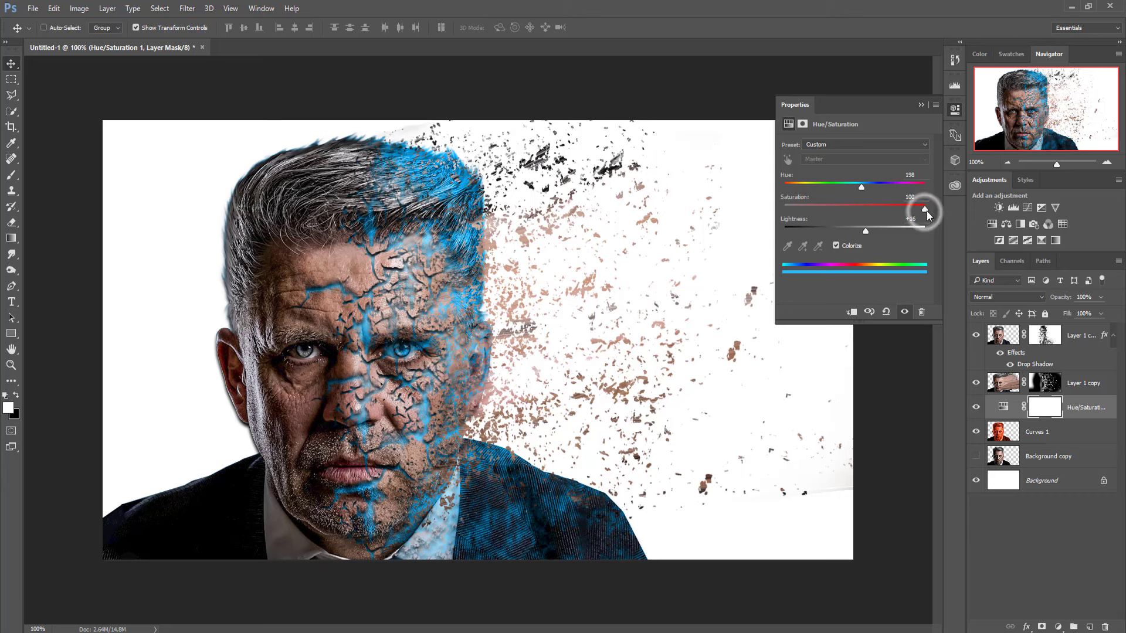
pyautogui.moveTo(862, 188); pyautogui.dragTo(866, 188)
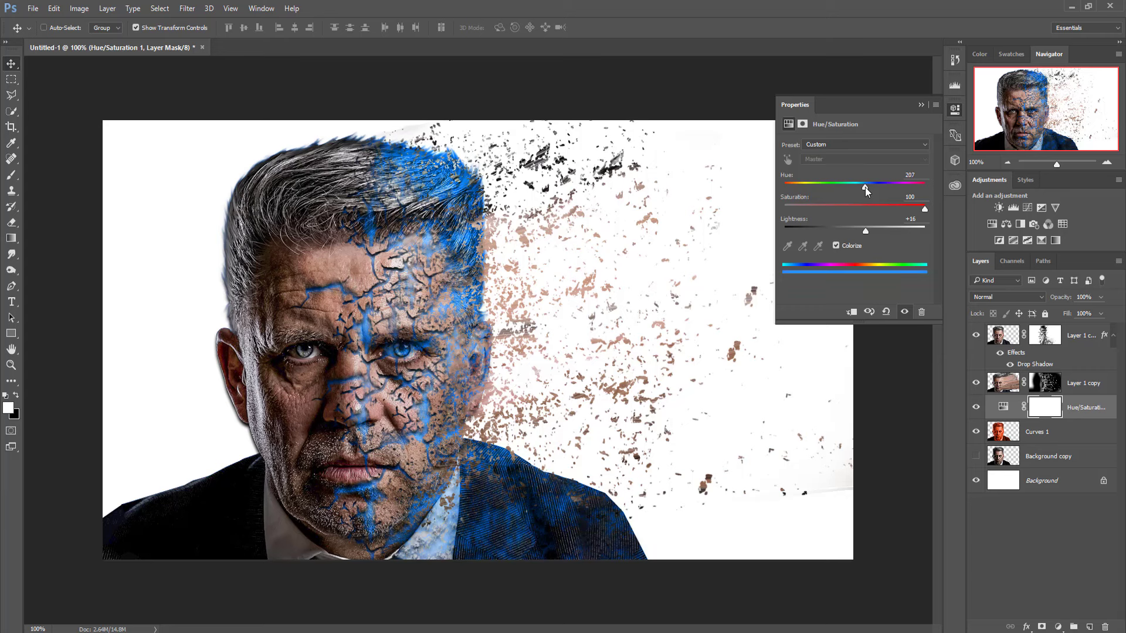
pyautogui.click(865, 189)
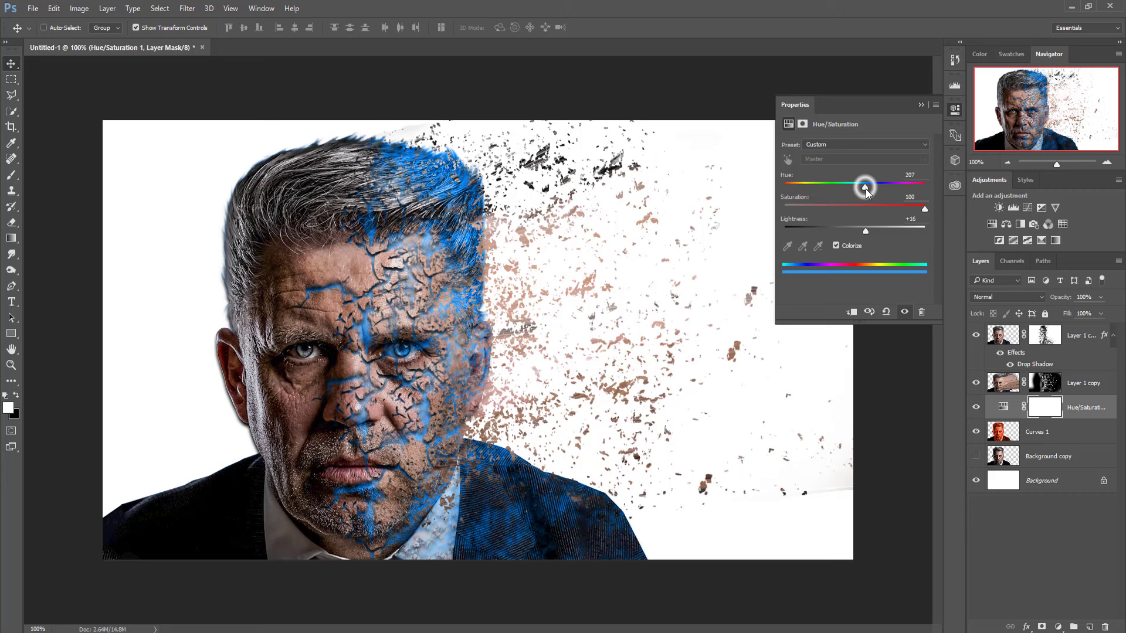
pyautogui.click(921, 104)
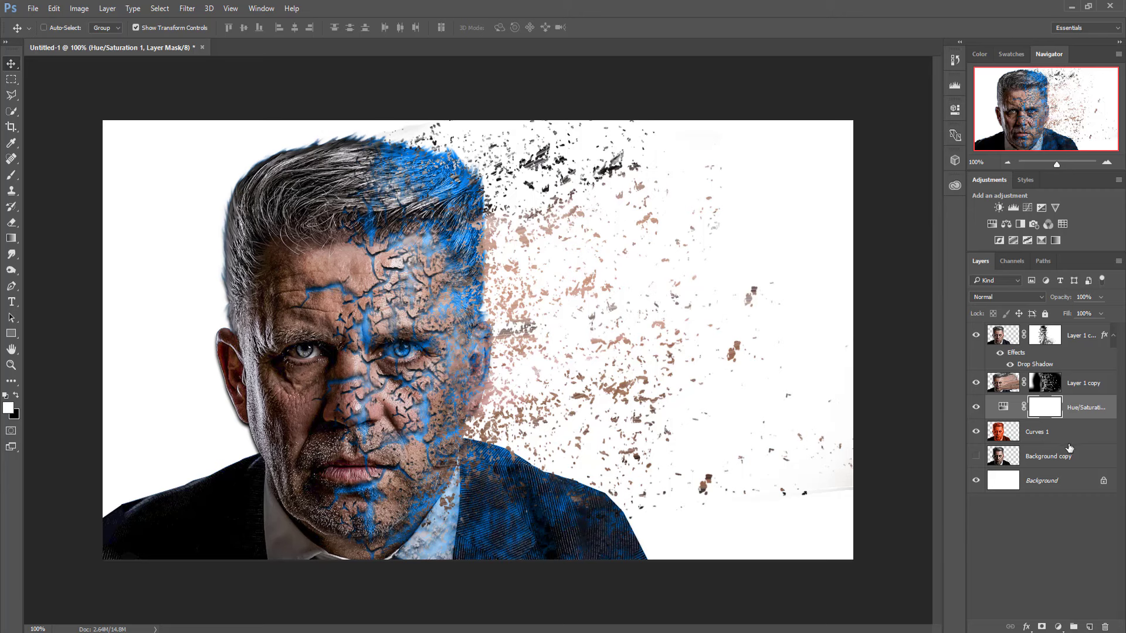
# Target the Layer 1 copy mask and pick a soft round brush
pyautogui.click(1074, 336)
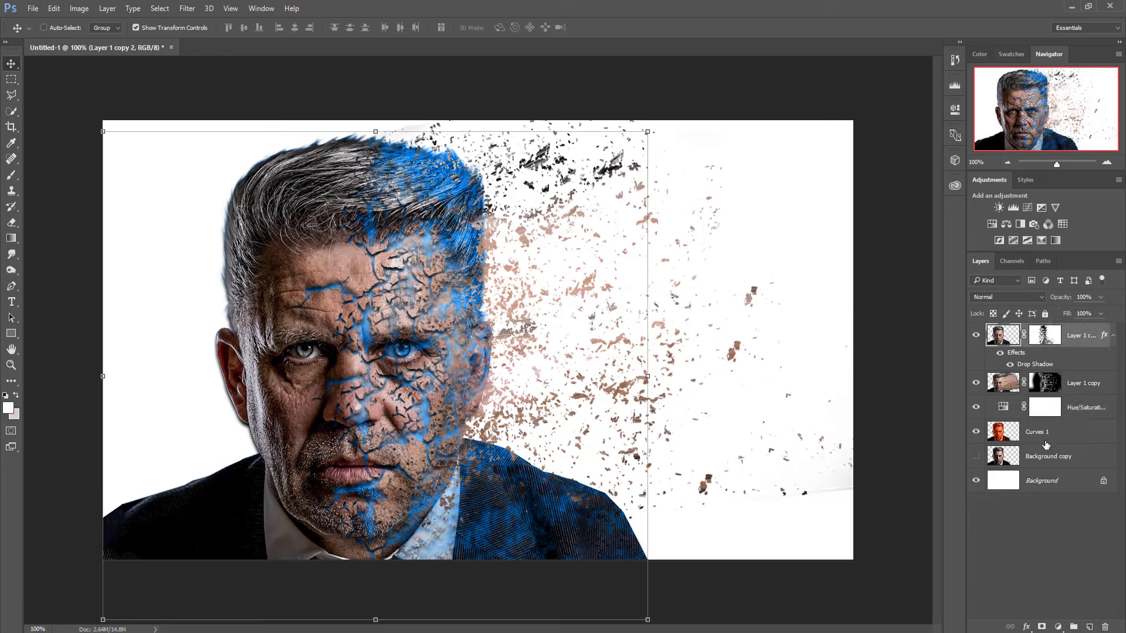
pyautogui.click(1044, 385)
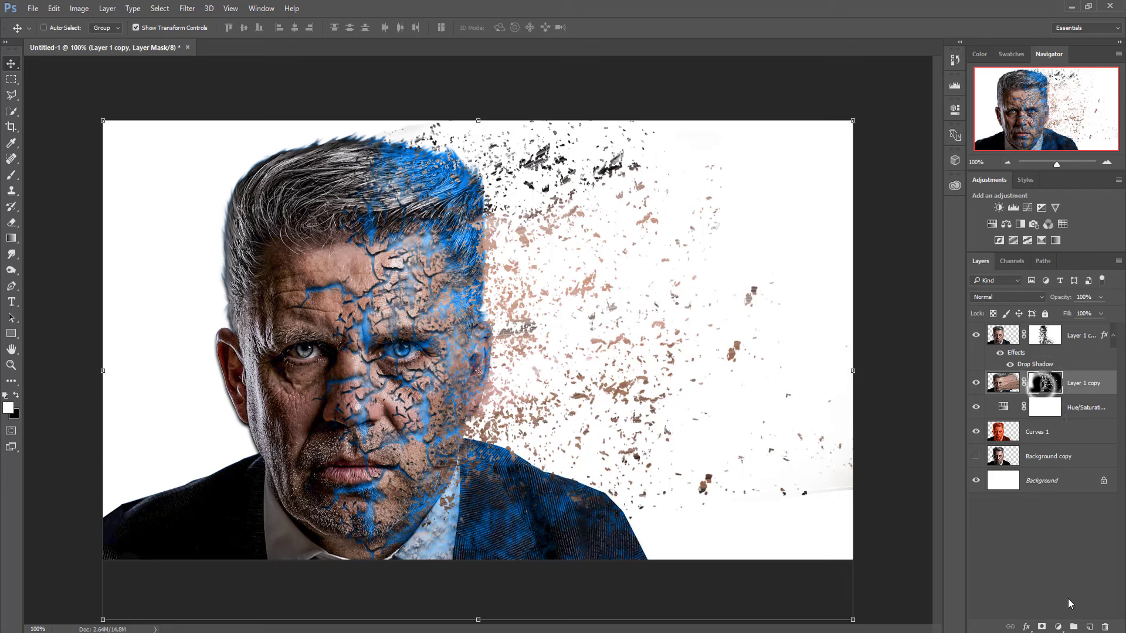
pyautogui.moveTo(1041, 390); pyautogui.dragTo(1042, 629)
pyautogui.click(12, 175)
pyautogui.click(61, 28)
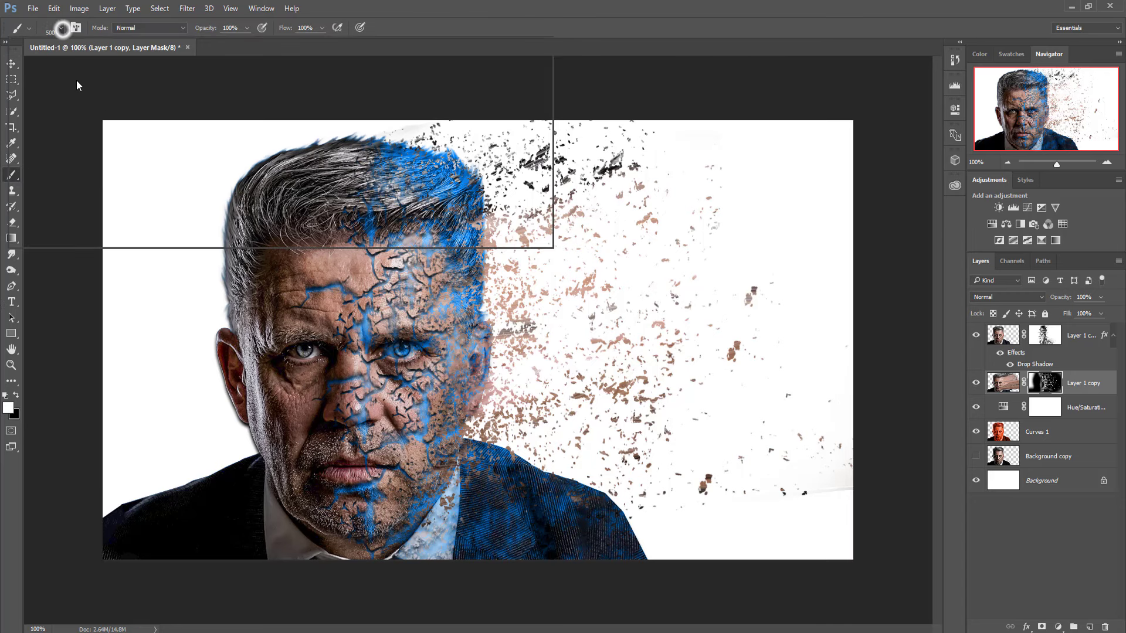
pyautogui.click(281, 164)
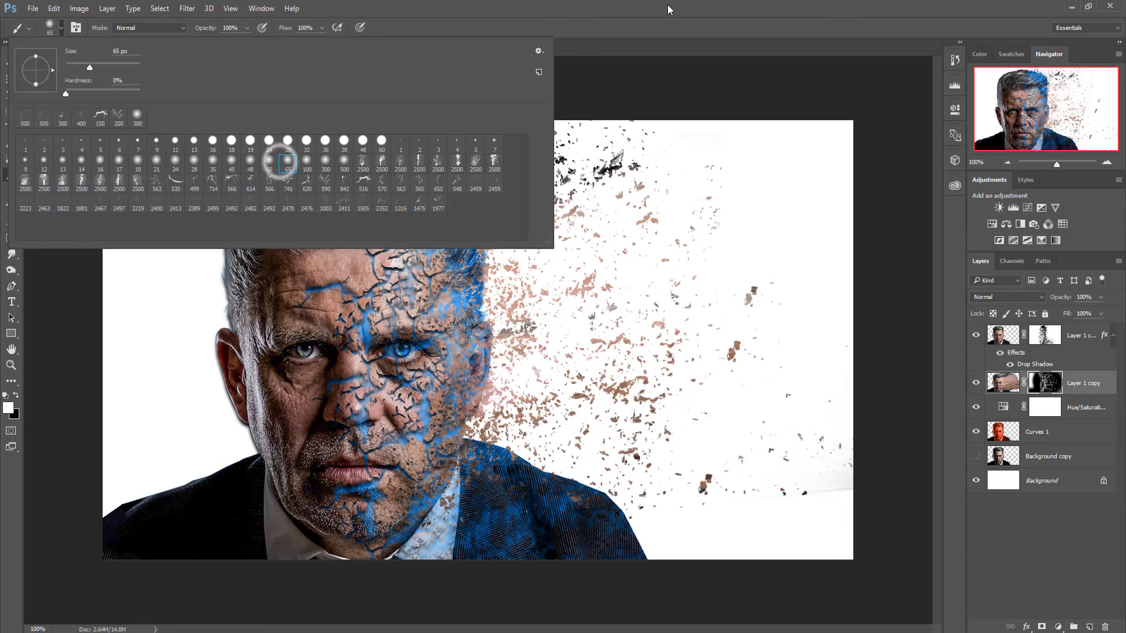
pyautogui.press('Return')
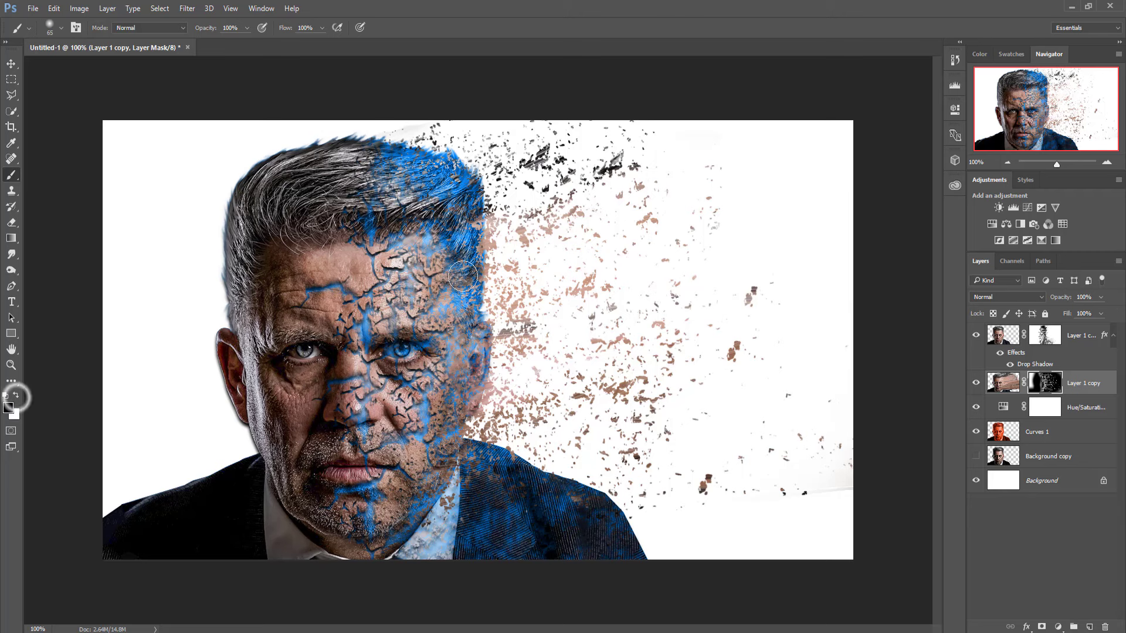
# Paint out the scattered particles right of the head in black at 250 px
pyautogui.click(17, 397)
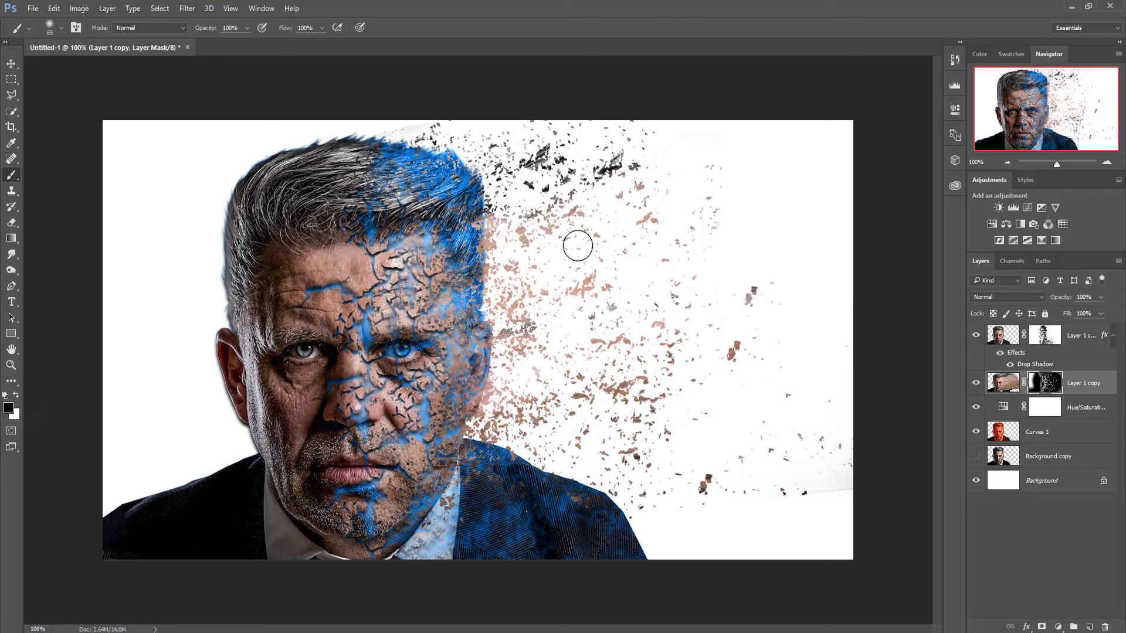
pyautogui.press(']')
pyautogui.press(']')
pyautogui.press(']')
pyautogui.press('[')
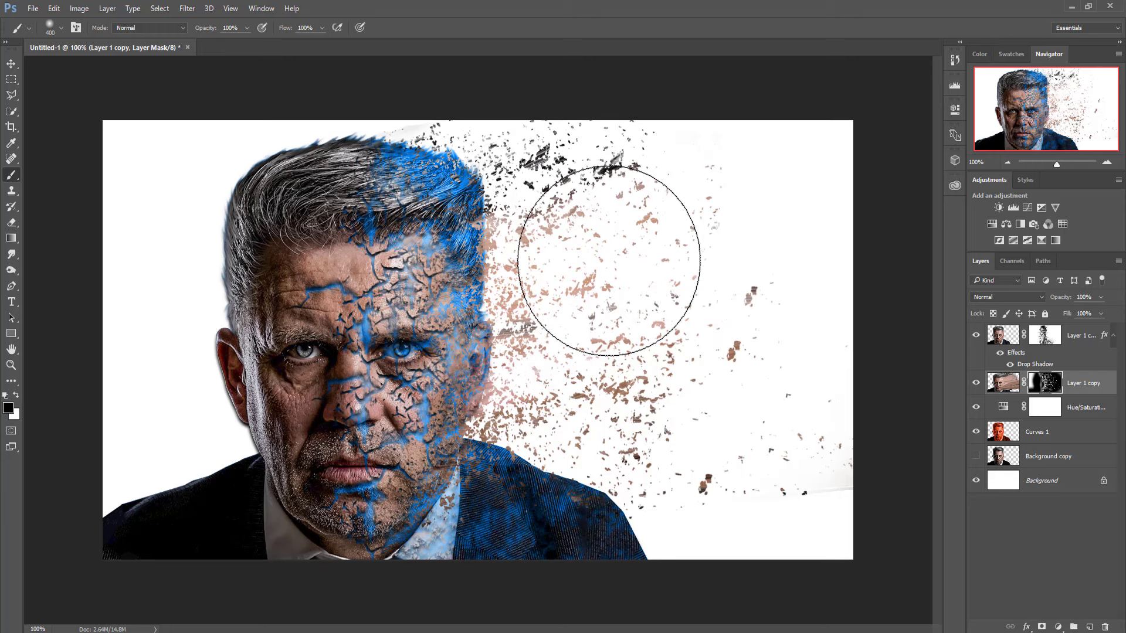
pyautogui.press('[')
pyautogui.moveTo(608, 258)
pyautogui.mouseDown()
pyautogui.moveTo(514, 118)
pyautogui.moveTo(562, 324)
pyautogui.moveTo(484, 544)
pyautogui.moveTo(709, 115)
pyautogui.moveTo(809, 478)
pyautogui.moveTo(829, 395)
pyautogui.moveTo(769, 492)
pyautogui.moveTo(769, 472)
pyautogui.moveTo(691, 420)
pyautogui.moveTo(540, 384)
pyautogui.moveTo(530, 430)
pyautogui.moveTo(553, 371)
pyautogui.moveTo(596, 407)
pyautogui.moveTo(833, 477)
pyautogui.mouseUp()
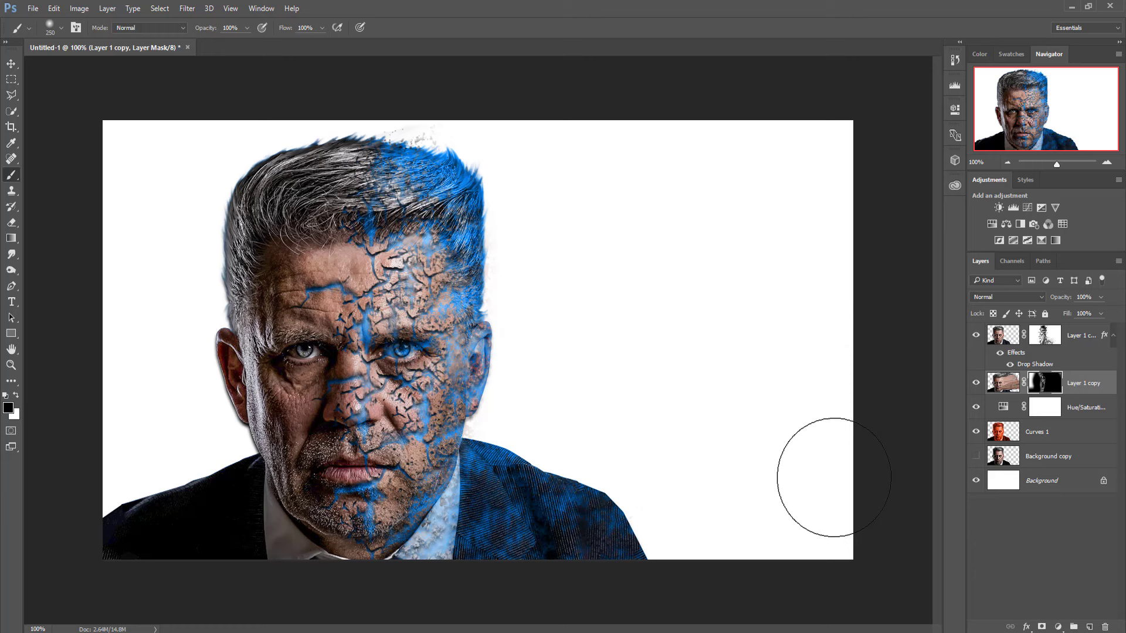
# Load scattered particle brush 1475, rotated and sized to 800 px
pyautogui.click(12, 63)
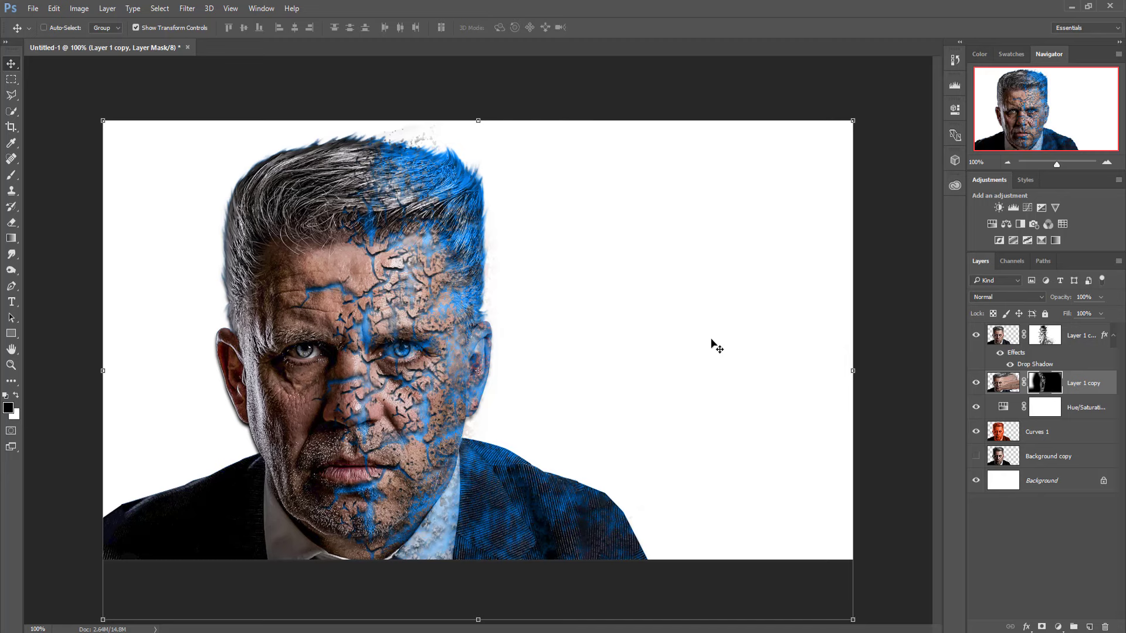
pyautogui.click(1050, 384)
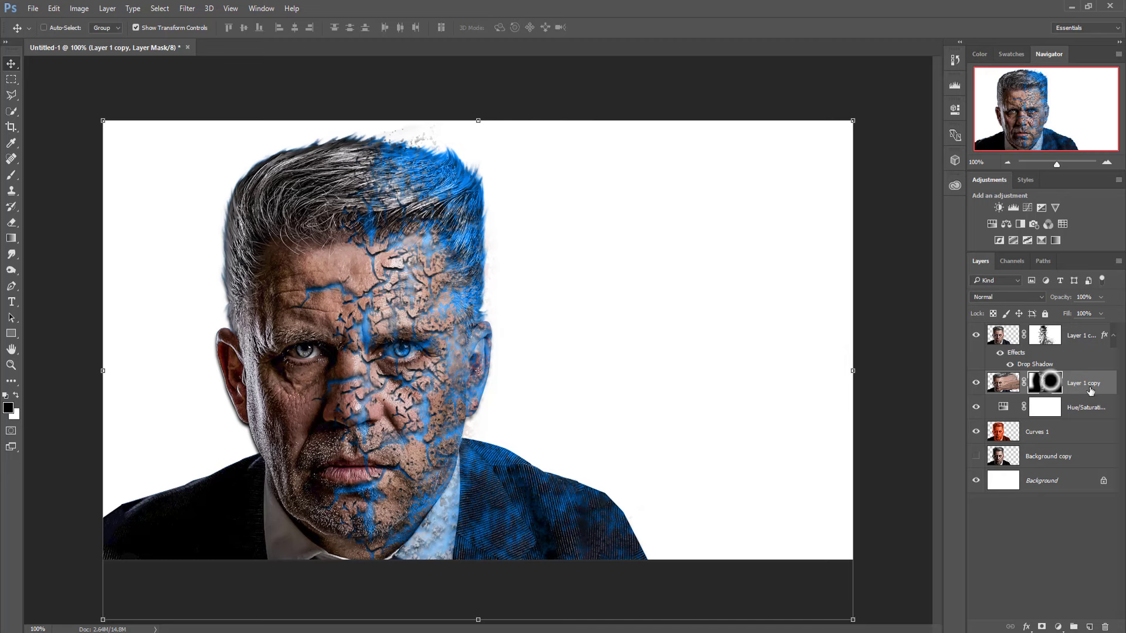
pyautogui.click(12, 175)
pyautogui.click(61, 28)
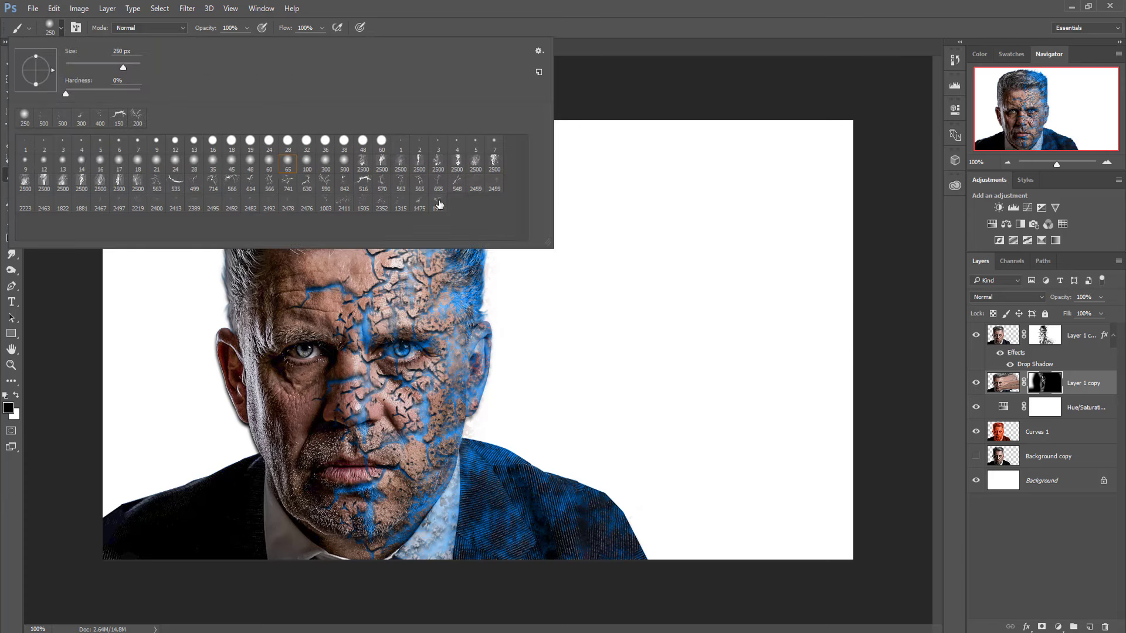
pyautogui.click(413, 204)
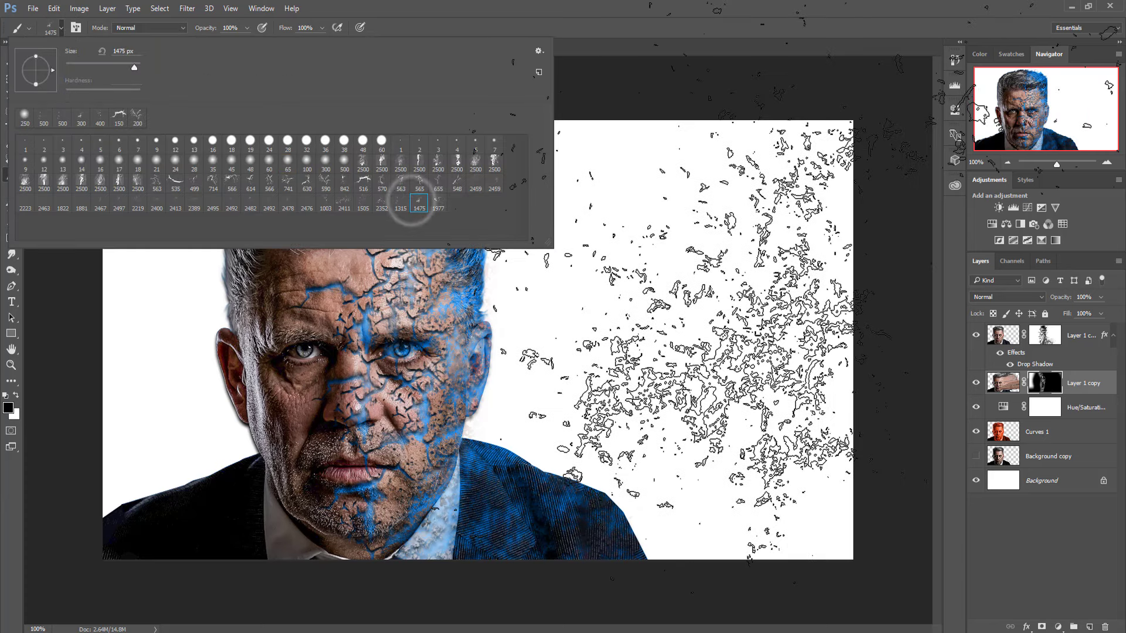
pyautogui.click(674, 11)
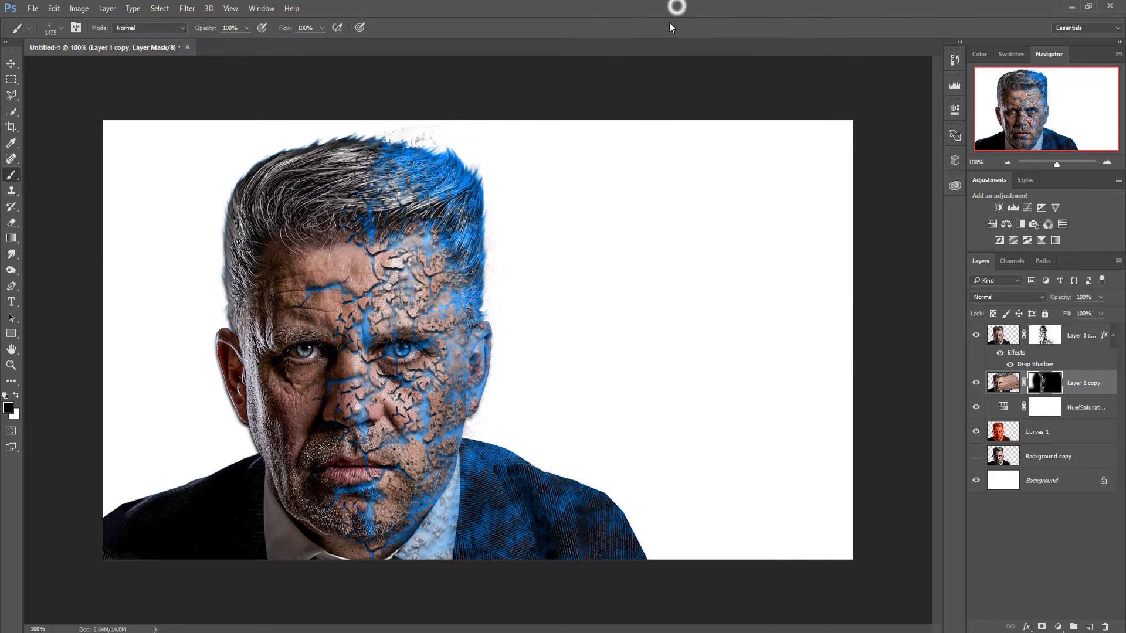
pyautogui.rightClick(513, 239)
pyautogui.moveTo(547, 263); pyautogui.dragTo(561, 283)
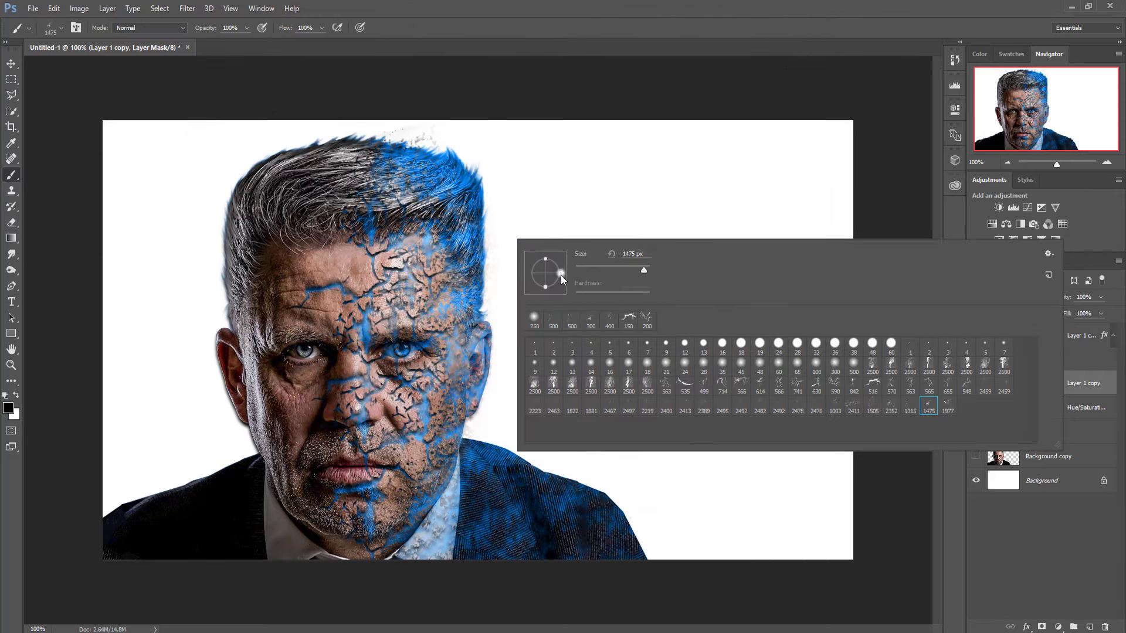
pyautogui.moveTo(644, 270); pyautogui.dragTo(633, 270)
pyautogui.press('Return')
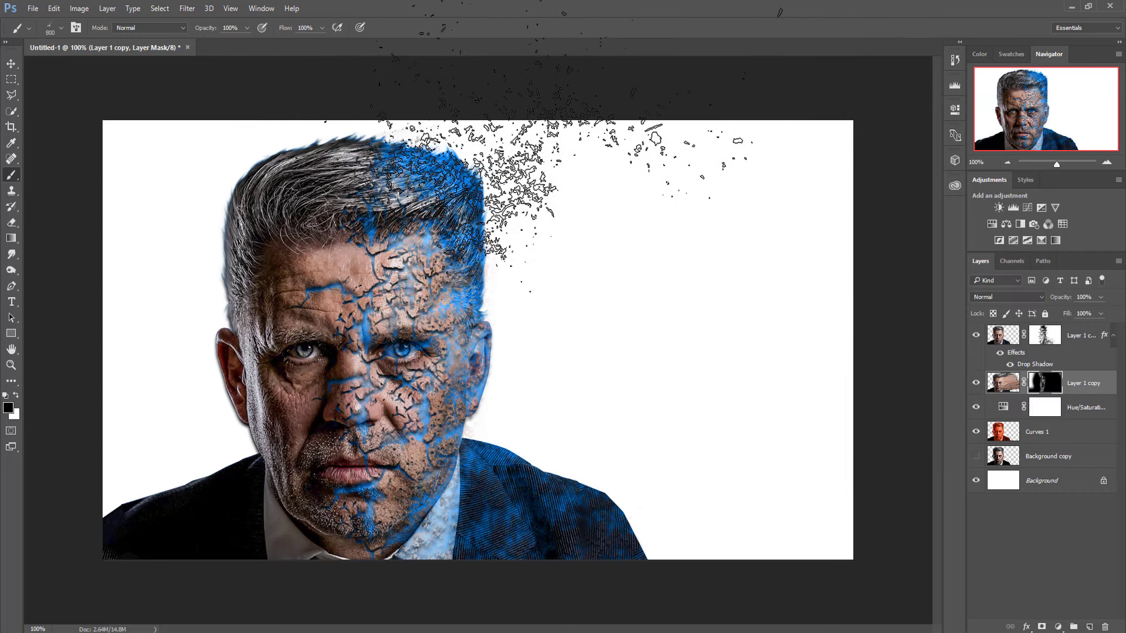
# Stamp white particles back into the mask beside the hair
pyautogui.press('x')
pyautogui.moveTo(821, 223); pyautogui.dragTo(586, 246)
pyautogui.rightClick(583, 244)
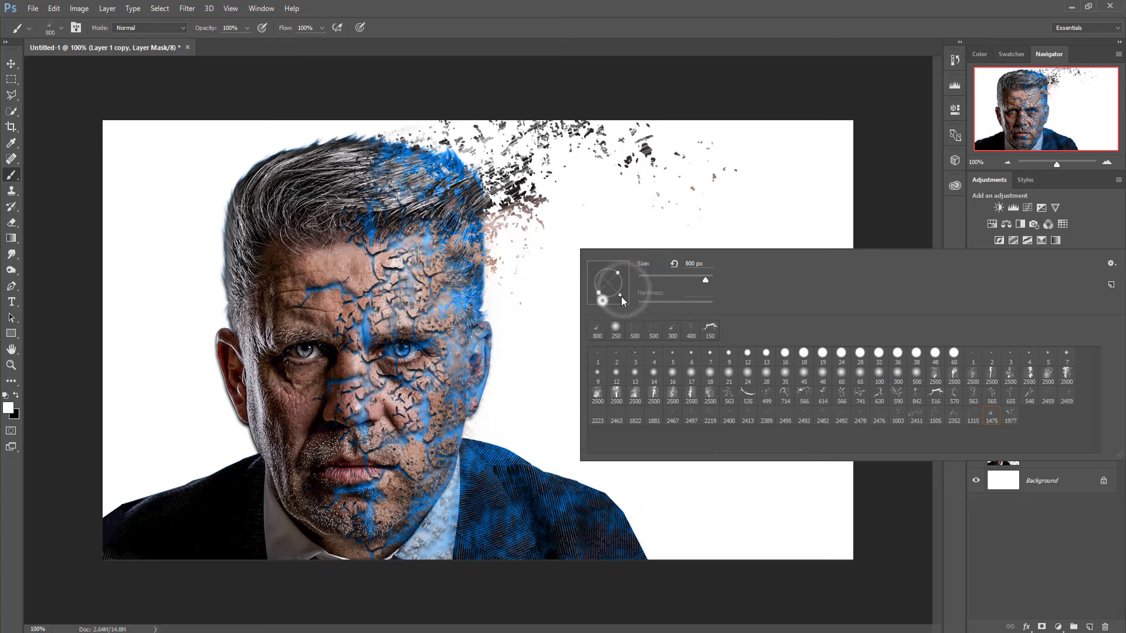
pyautogui.press('Return')
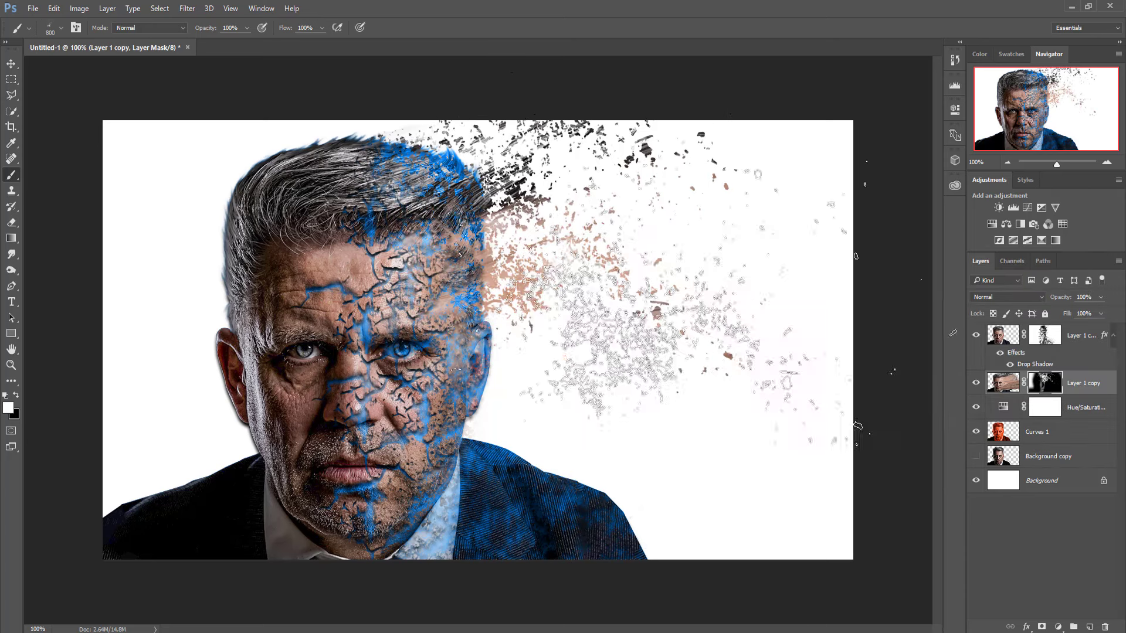
pyautogui.rightClick(587, 353)
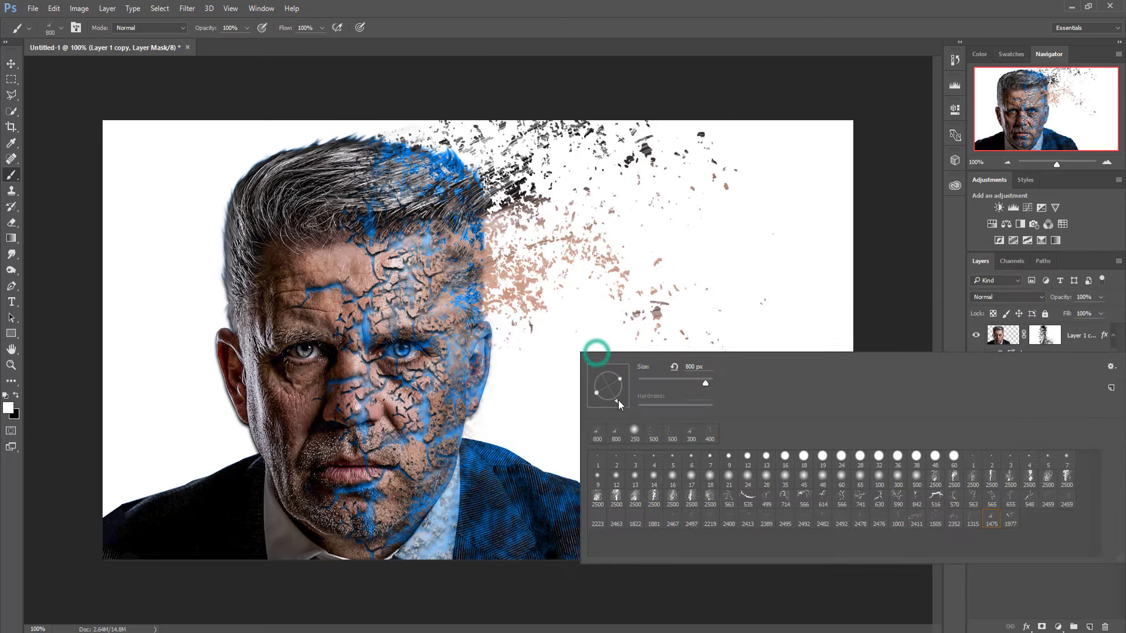
pyautogui.press('Return')
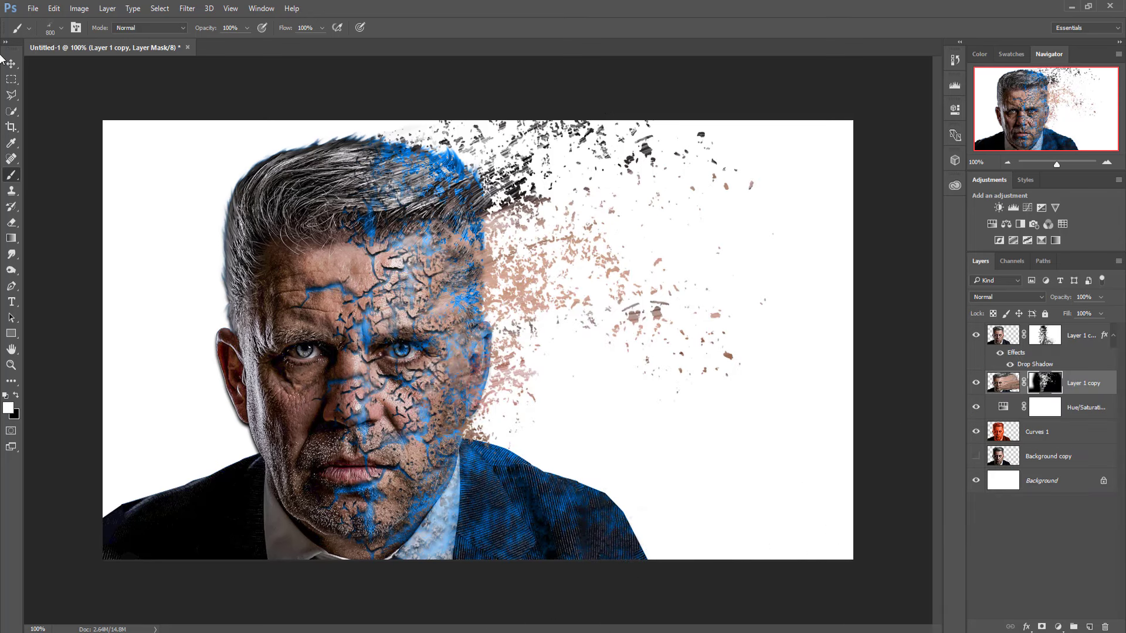
# Switch to particle splatter brush tip 1977 at 600 px
pyautogui.click(62, 28)
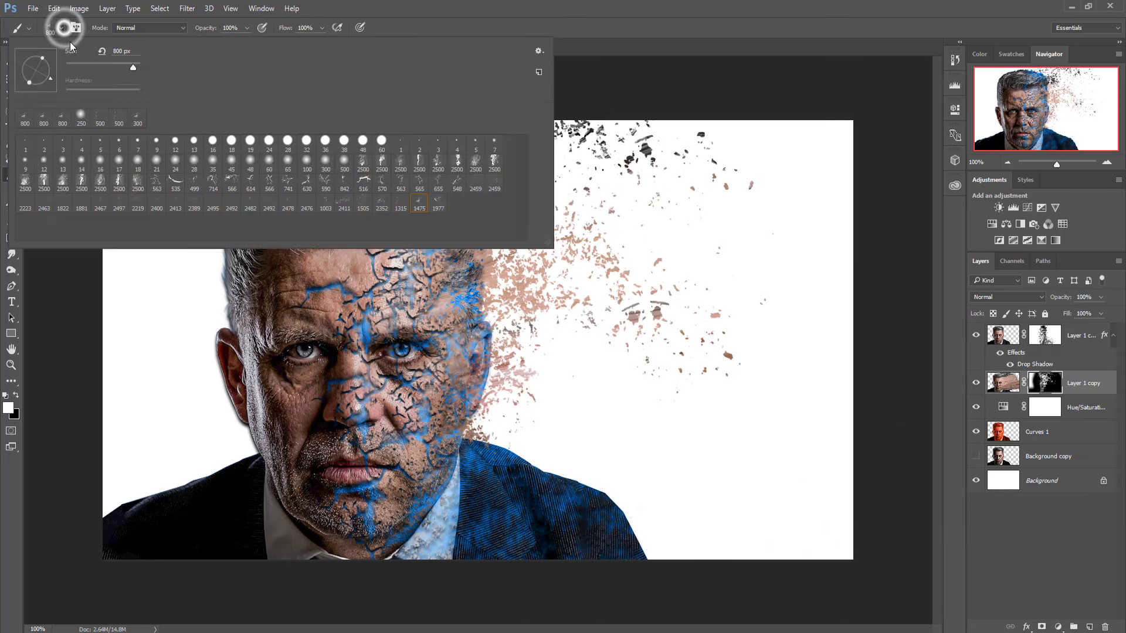
pyautogui.doubleClick(438, 202)
pyautogui.press('[')
pyautogui.press('[')
pyautogui.press('[')
pyautogui.press('[')
pyautogui.press('[')
pyautogui.press('[')
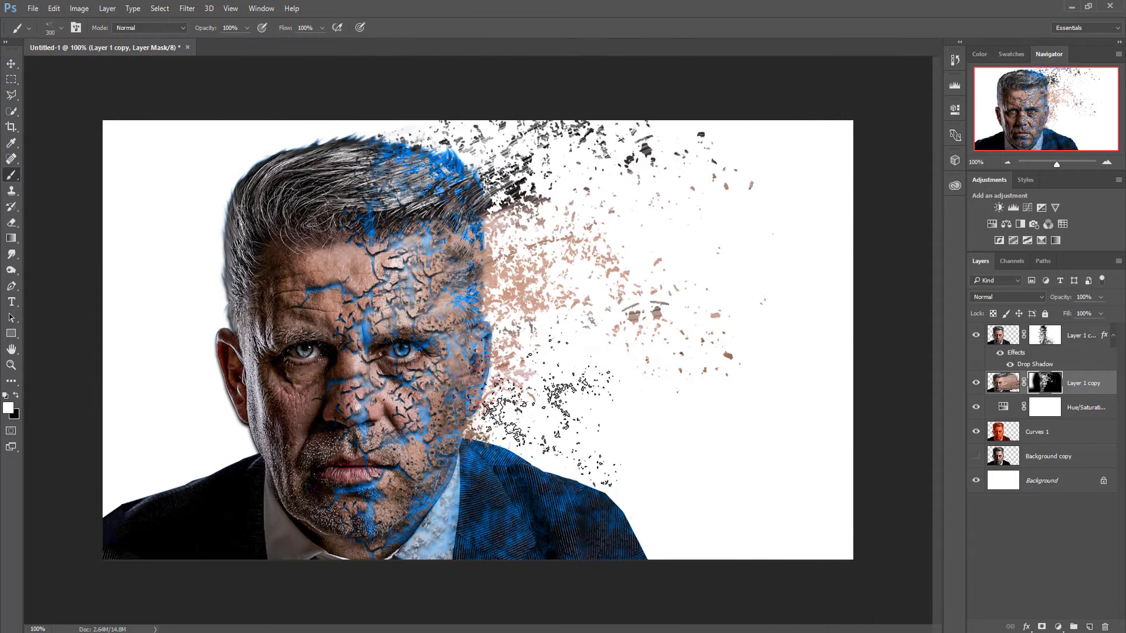
pyautogui.press('[')
pyautogui.press('[')
pyautogui.press('[')
pyautogui.press('[')
pyautogui.press('[')
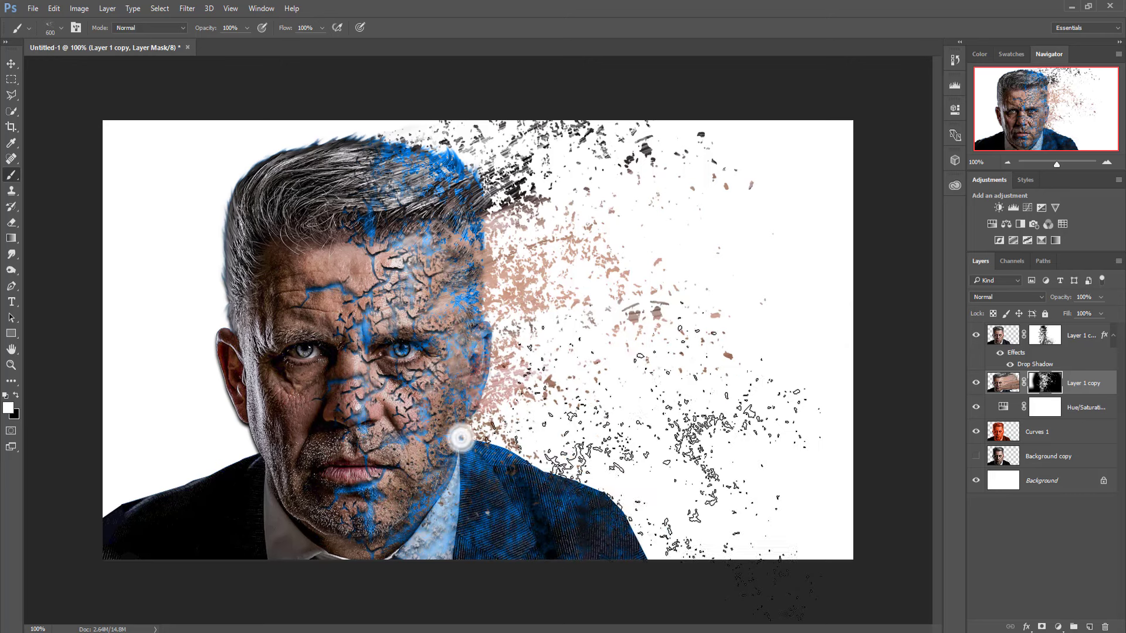
pyautogui.rightClick(604, 533)
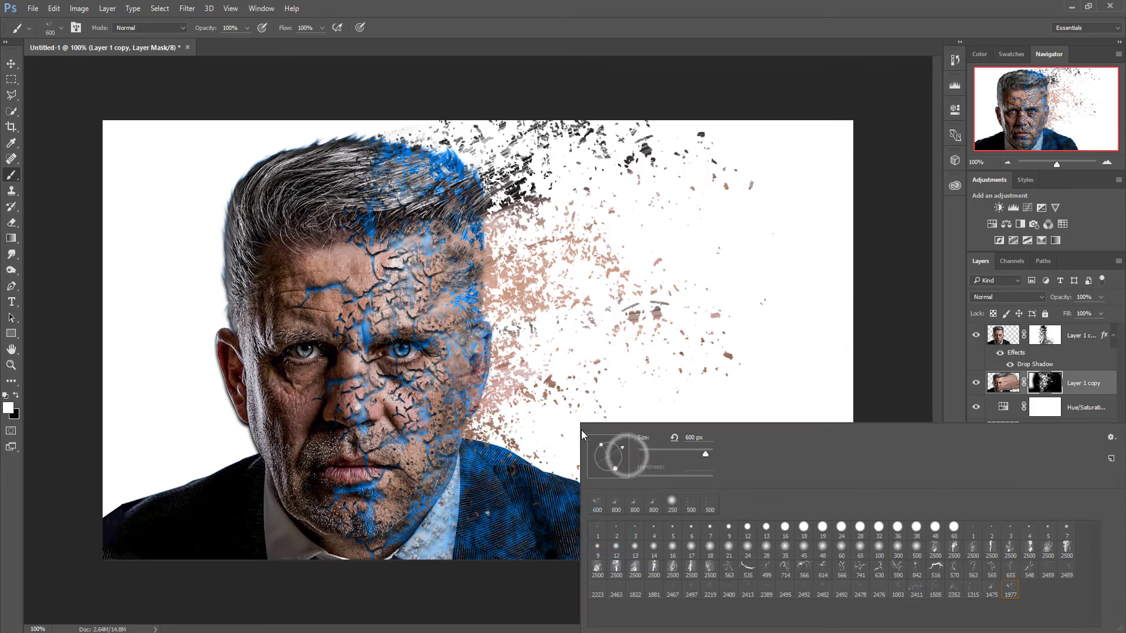
pyautogui.press('Escape')
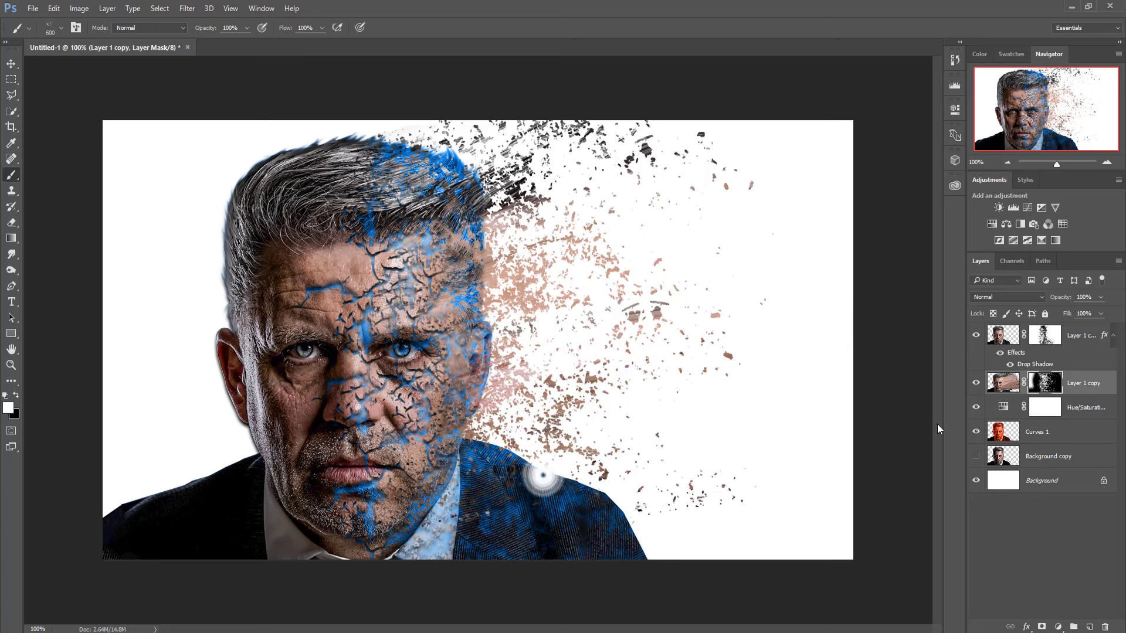
# Stamp black particles on the mask near the mouth and forehead
pyautogui.press('v')
pyautogui.click(11, 175)
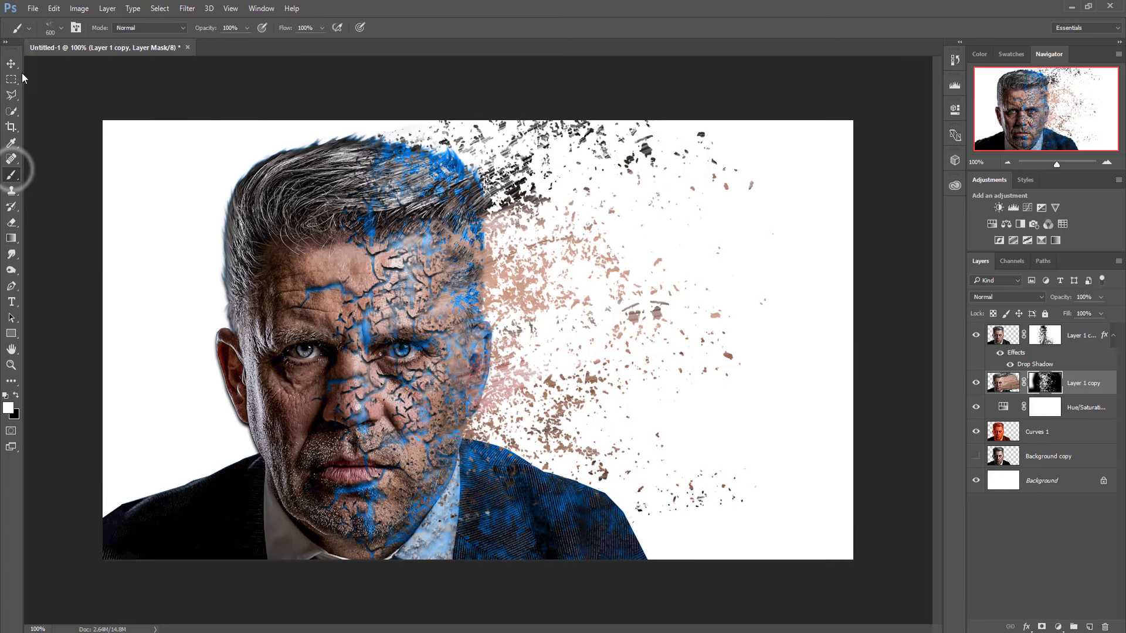
pyautogui.click(50, 28)
pyautogui.press(']')
pyautogui.press(']')
pyautogui.press(']')
pyautogui.click(16, 395)
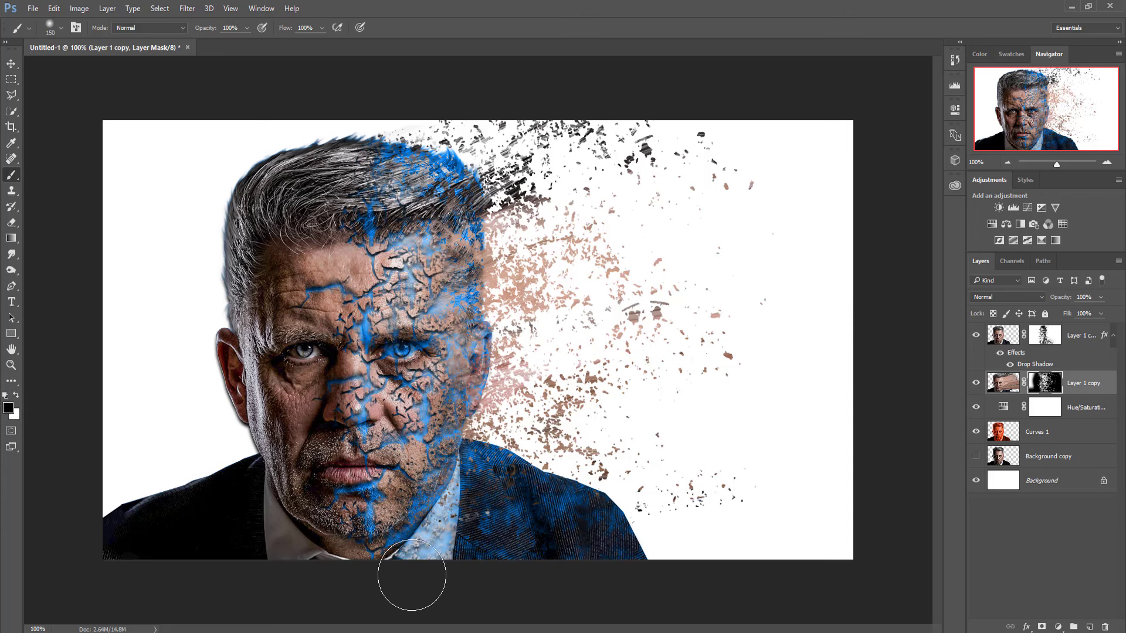
pyautogui.click(364, 477)
pyautogui.click(329, 275)
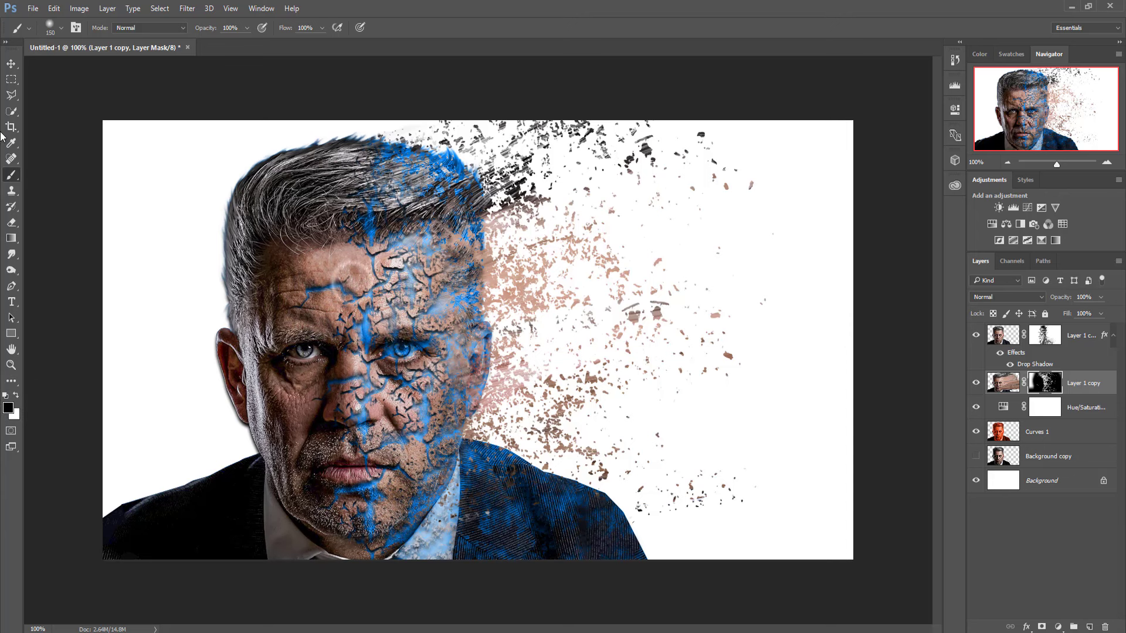
# Set the brush to 900 px with white foreground and select Layer 1 copy 2
pyautogui.click(11, 63)
pyautogui.moveTo(65, 74); pyautogui.dragTo(176, 71)
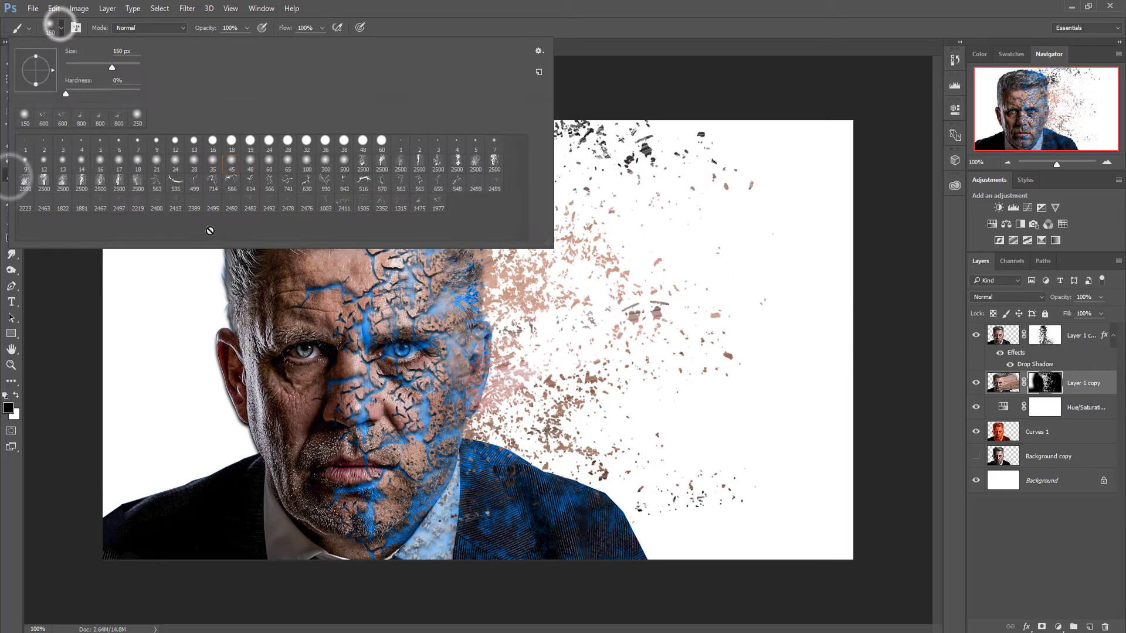
pyautogui.press('Return')
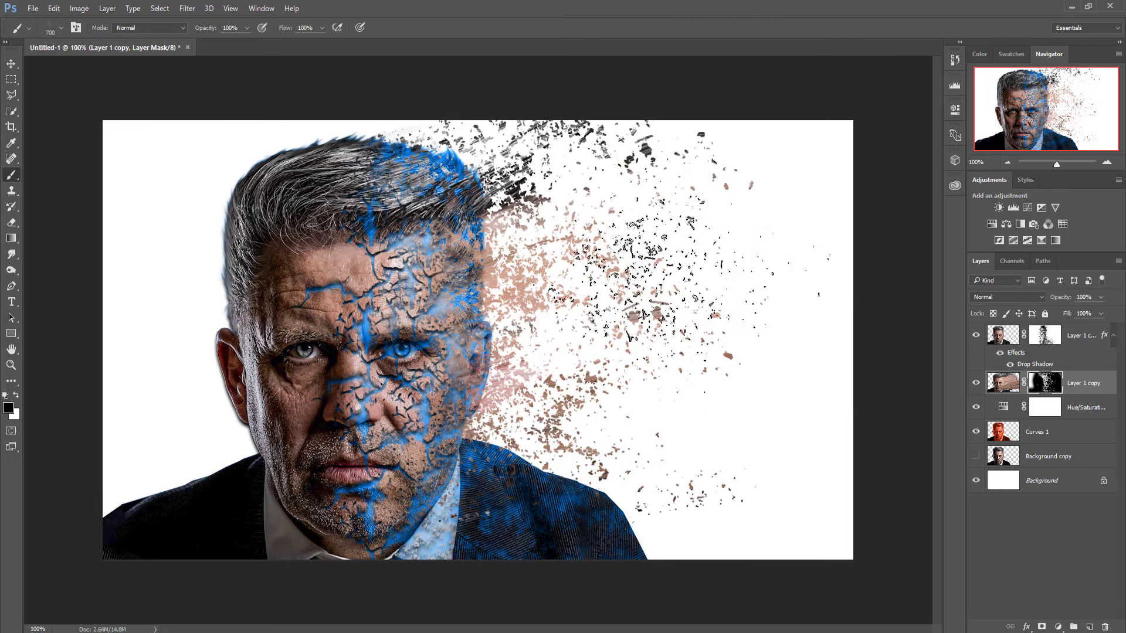
pyautogui.press('[')
pyautogui.press('[')
pyautogui.press('[')
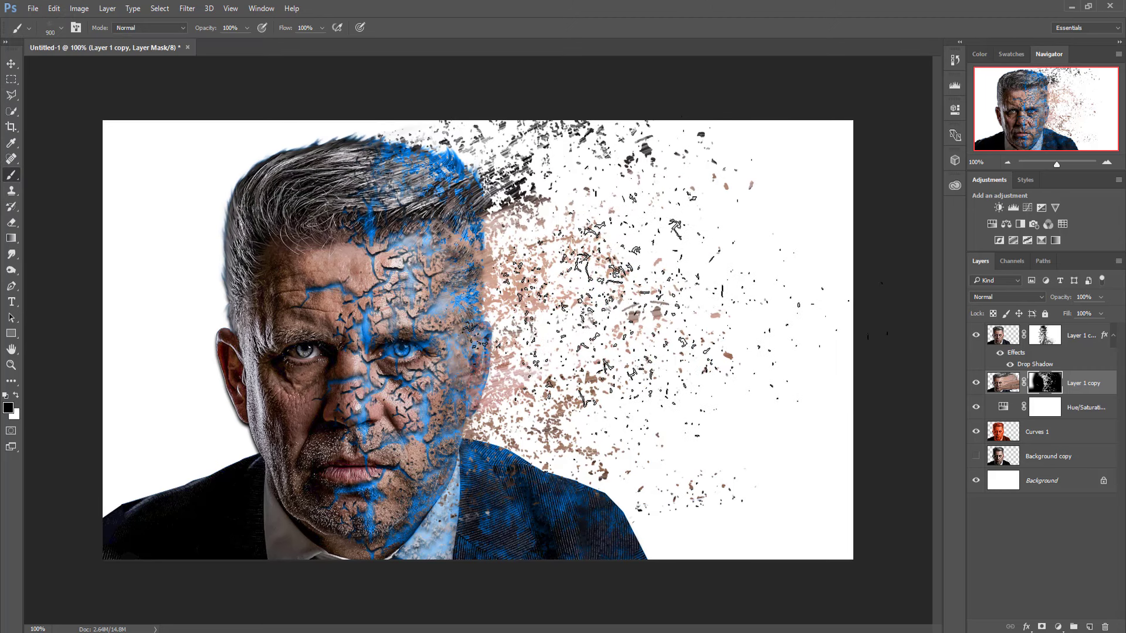
pyautogui.click(17, 394)
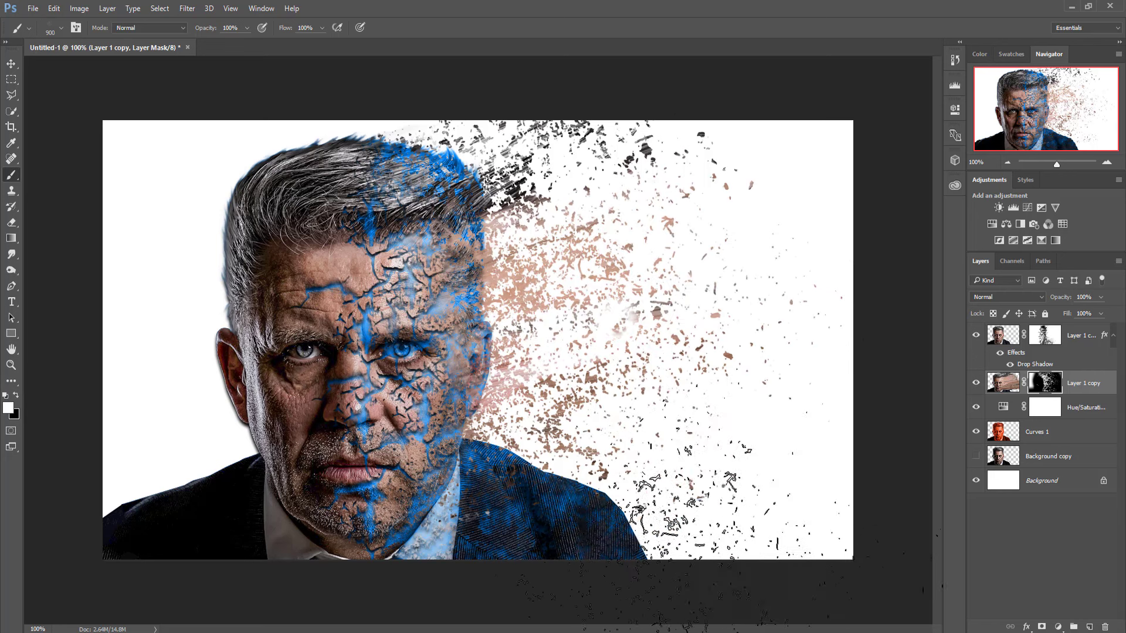
pyautogui.click(11, 64)
pyautogui.click(1082, 335)
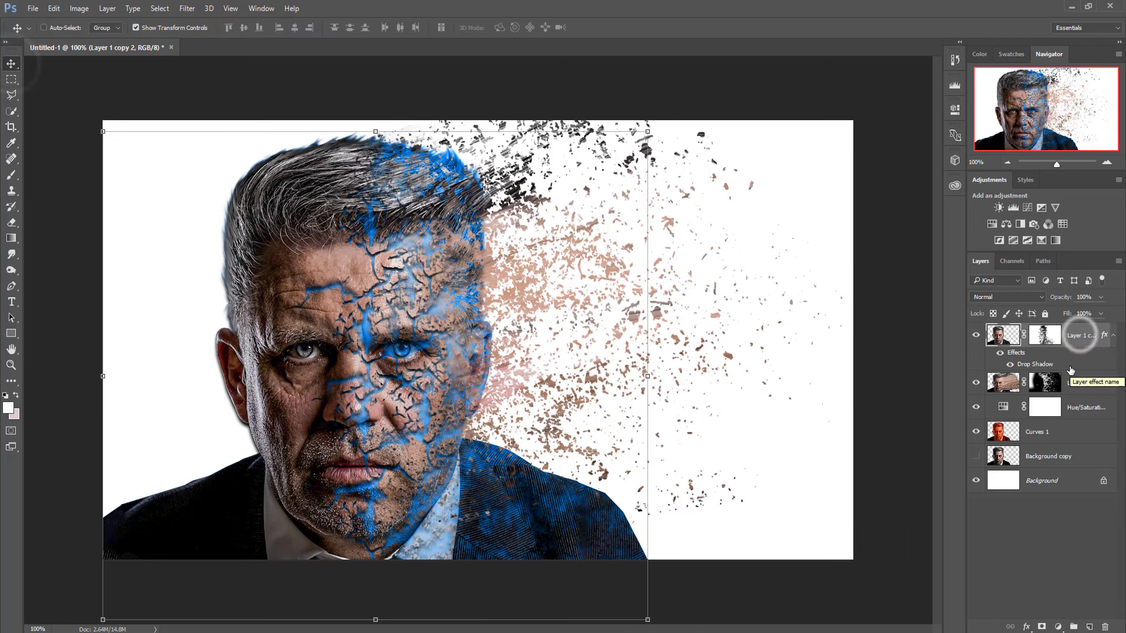
# Add a mask to Curves 1 and load splatter brush tip 2411 at 200 px
pyautogui.click(1033, 437)
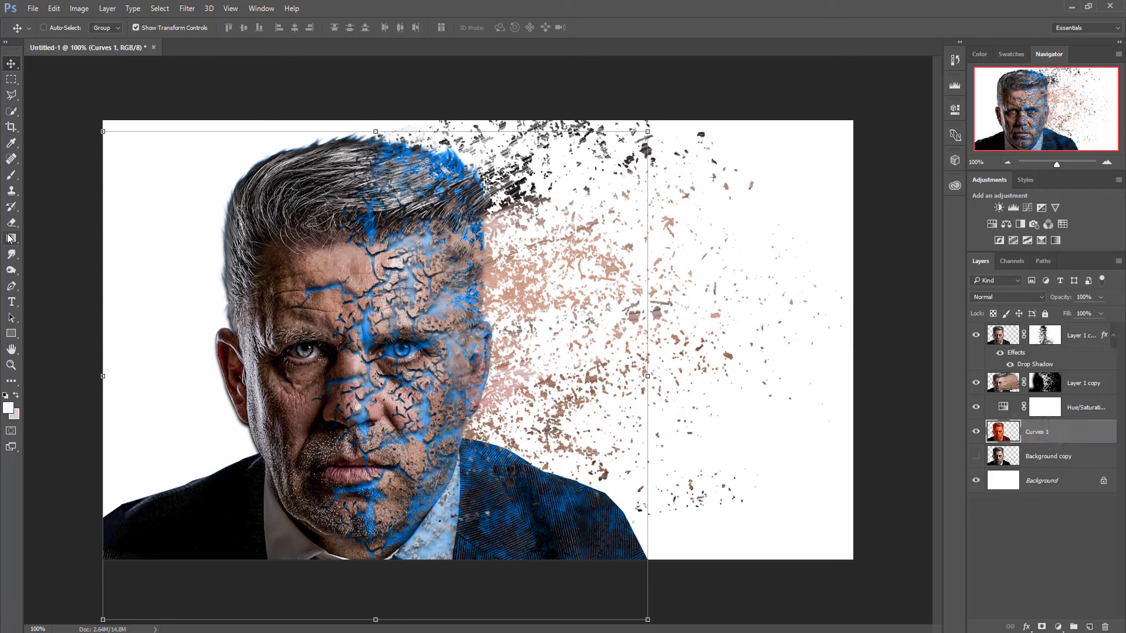
pyautogui.click(1041, 626)
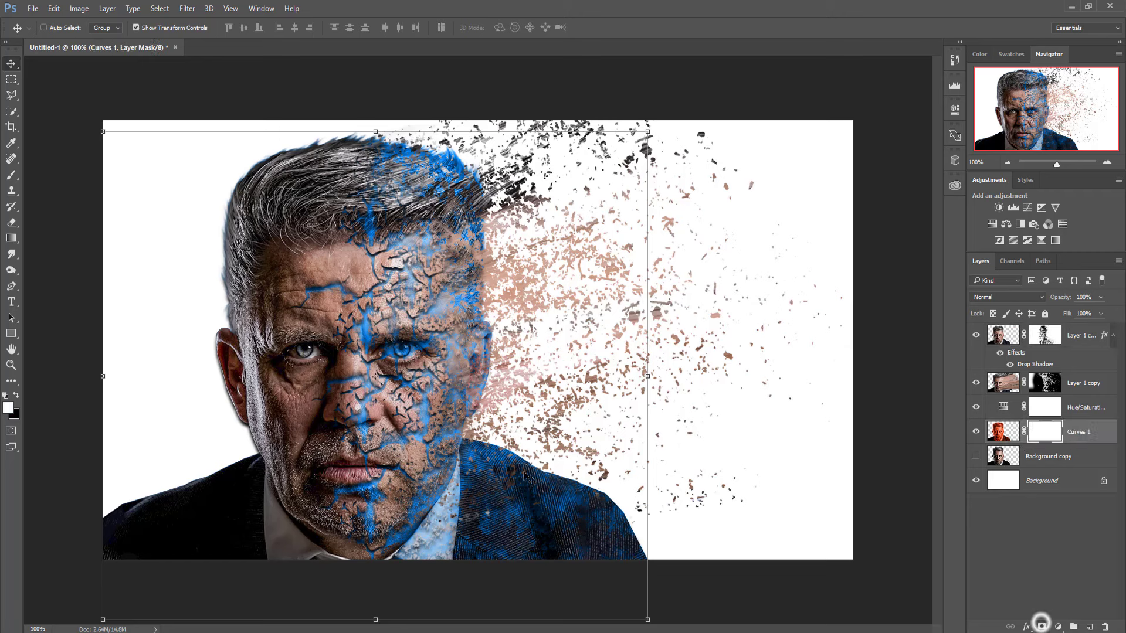
pyautogui.click(12, 176)
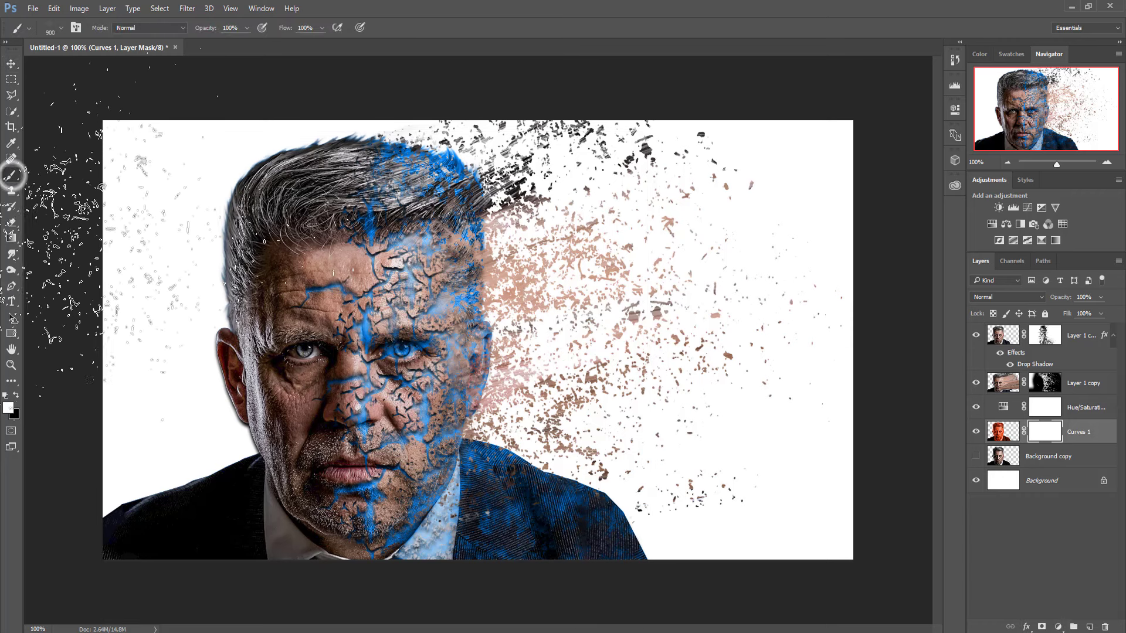
pyautogui.click(62, 28)
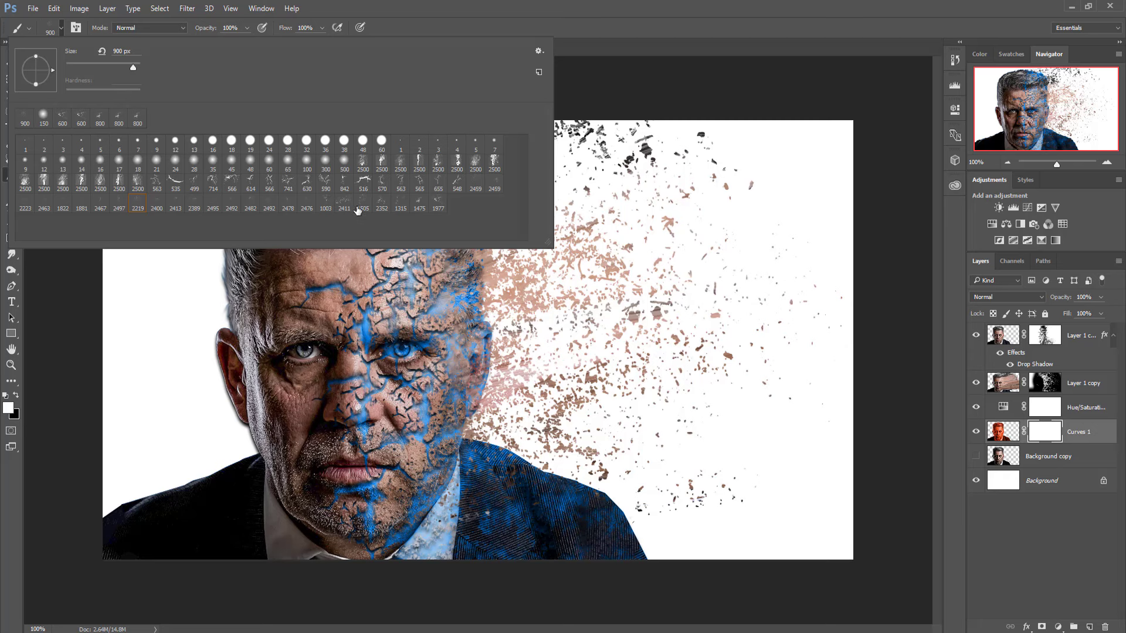
pyautogui.click(341, 203)
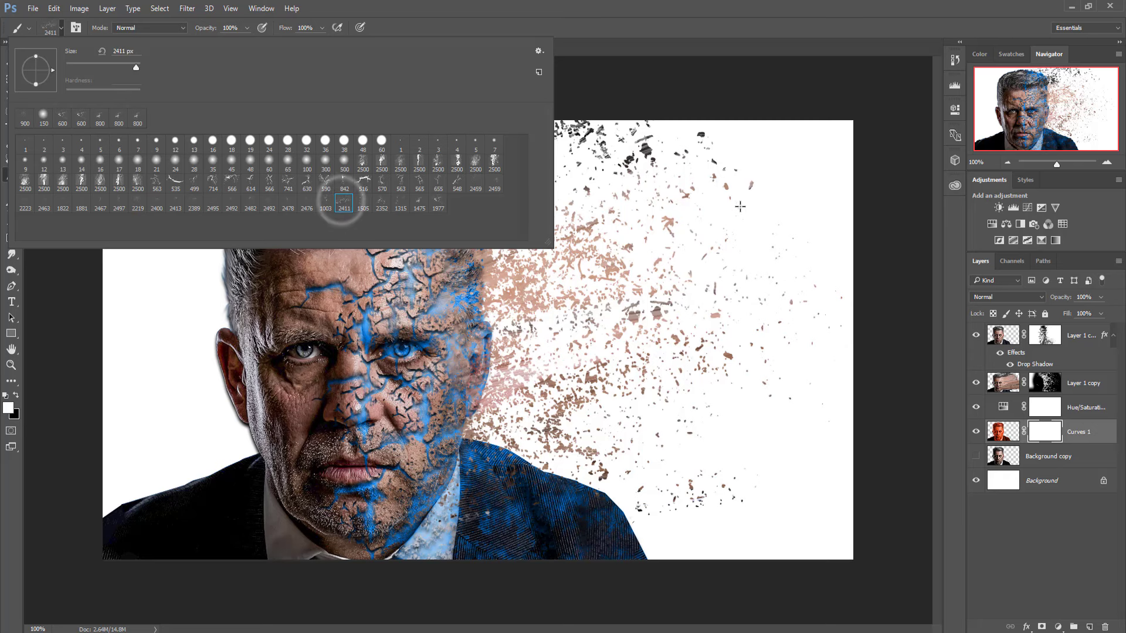
pyautogui.press('Return')
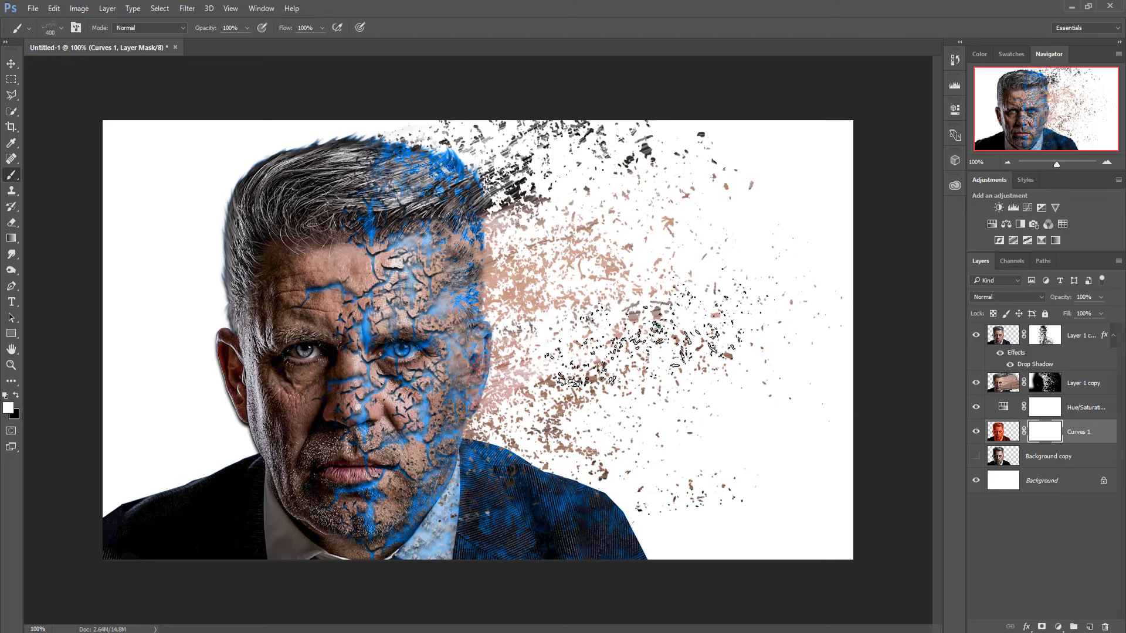
pyautogui.rightClick(643, 325)
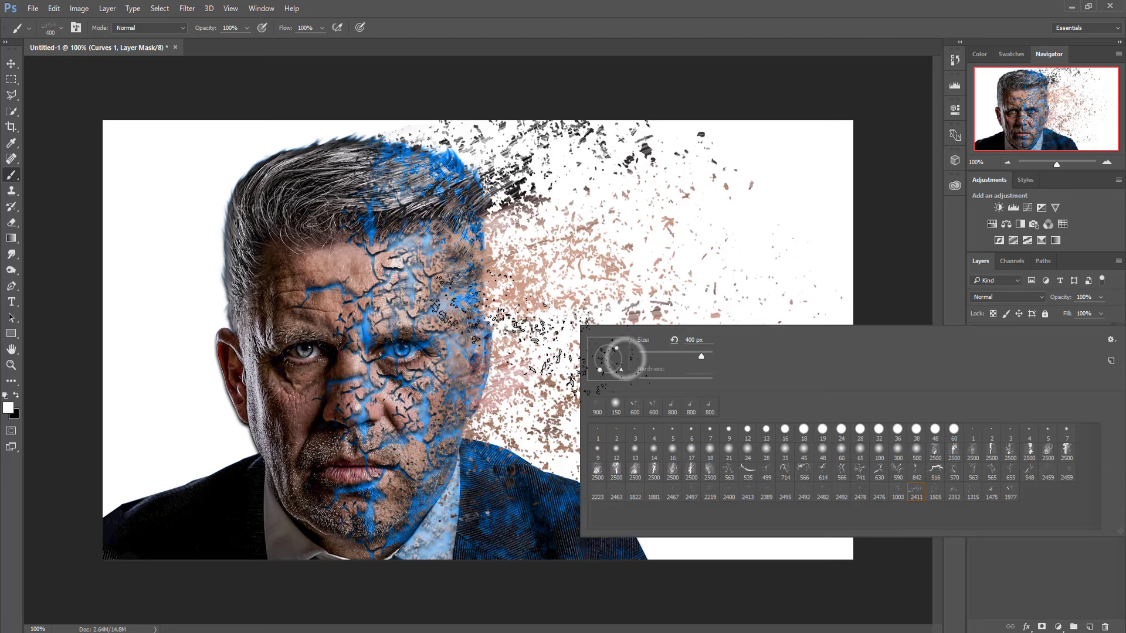
pyautogui.press('Return')
pyautogui.press('[')
pyautogui.press('[')
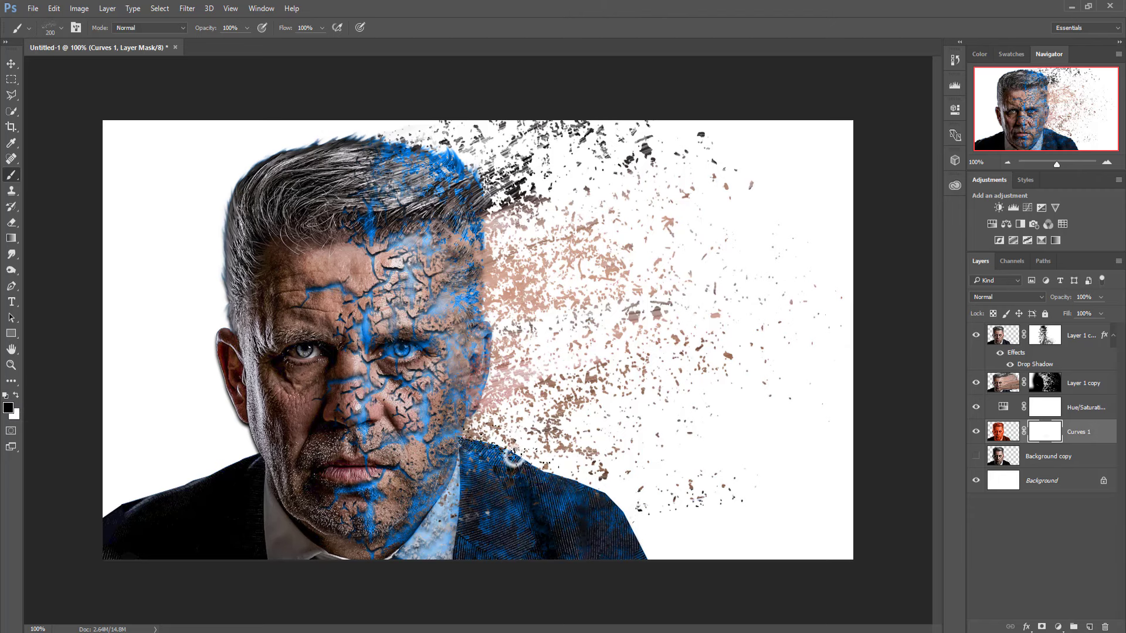
# Paint particle fragments over the jacket's right shoulder, enlarging the brush to 300 px
pyautogui.moveTo(511, 464); pyautogui.dragTo(472, 448)
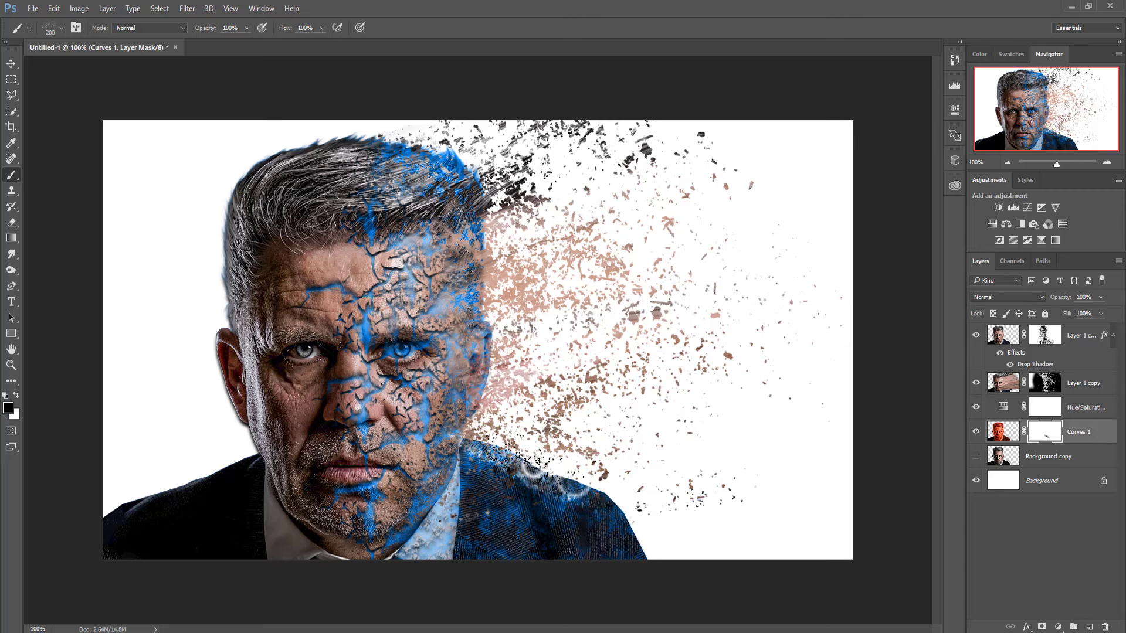
pyautogui.moveTo(545, 476)
pyautogui.mouseDown()
pyautogui.moveTo(504, 467)
pyautogui.moveTo(639, 554)
pyautogui.mouseUp()
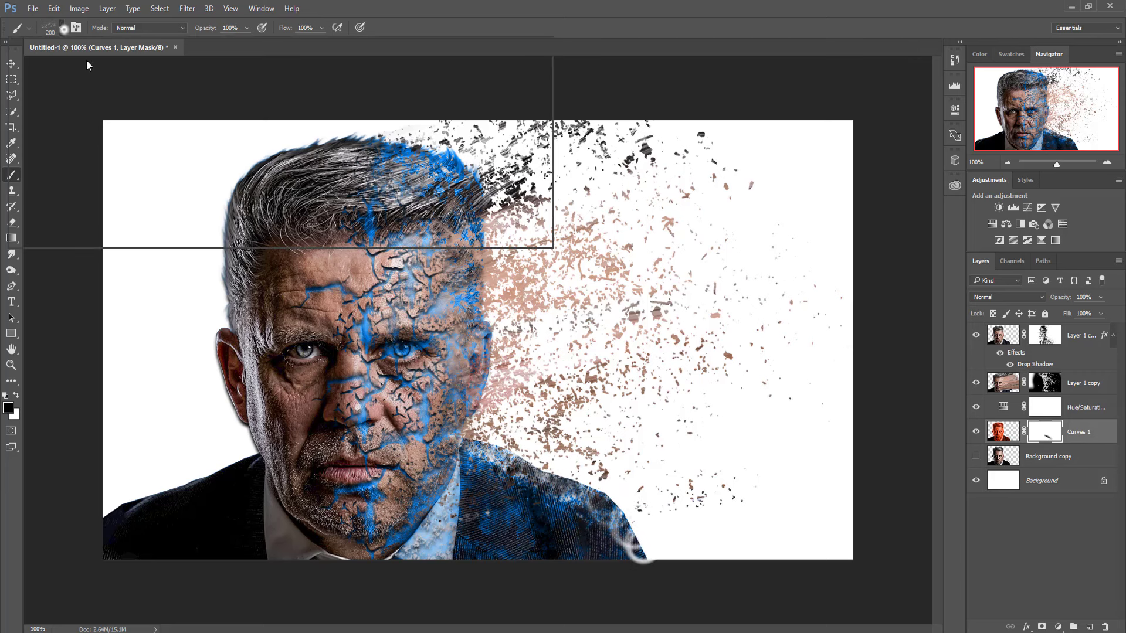
pyautogui.moveTo(86, 70); pyautogui.dragTo(100, 69)
pyautogui.press('Return')
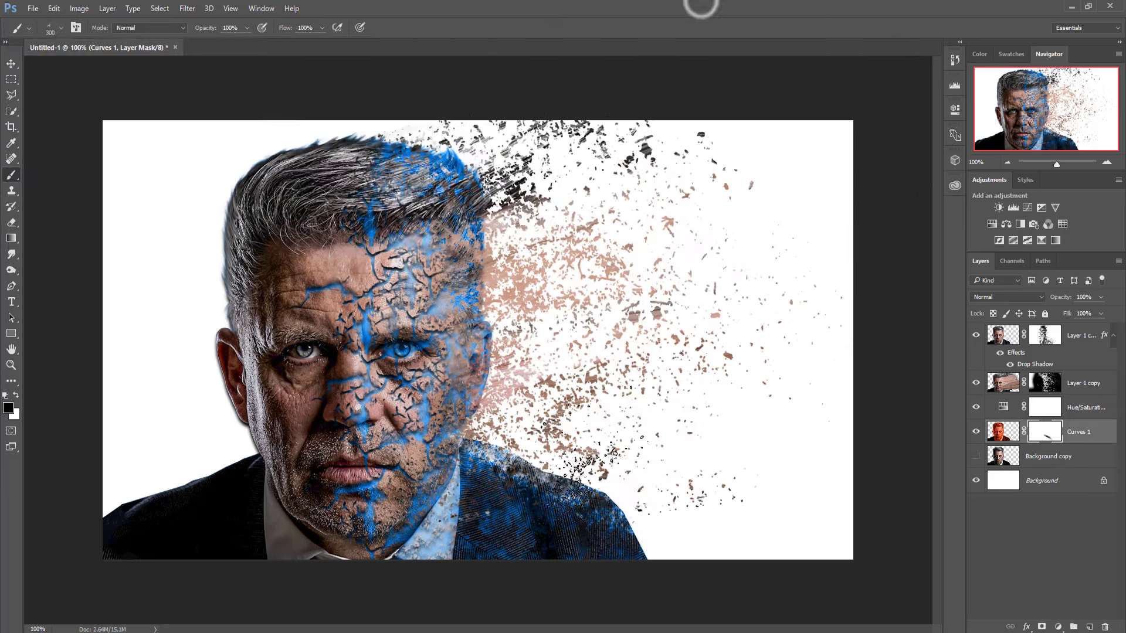
pyautogui.moveTo(589, 460)
pyautogui.mouseDown()
pyautogui.moveTo(504, 452)
pyautogui.moveTo(674, 501)
pyautogui.mouseUp()
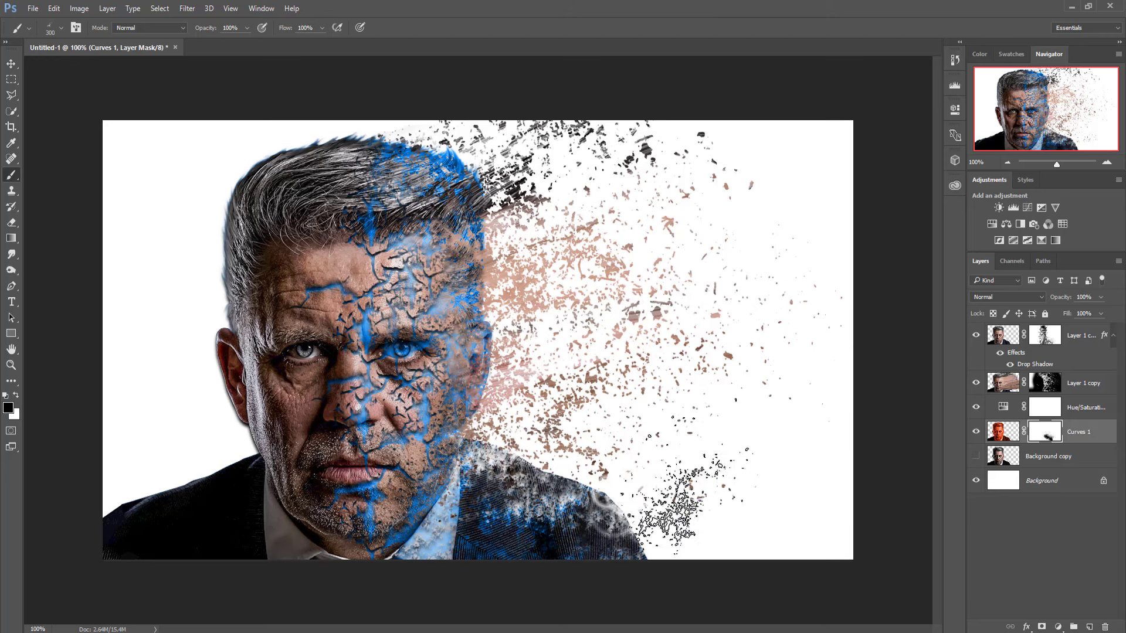
# Add finer 125 px particle detail along the shoulder edge on the top layer's mask
pyautogui.click(1045, 383)
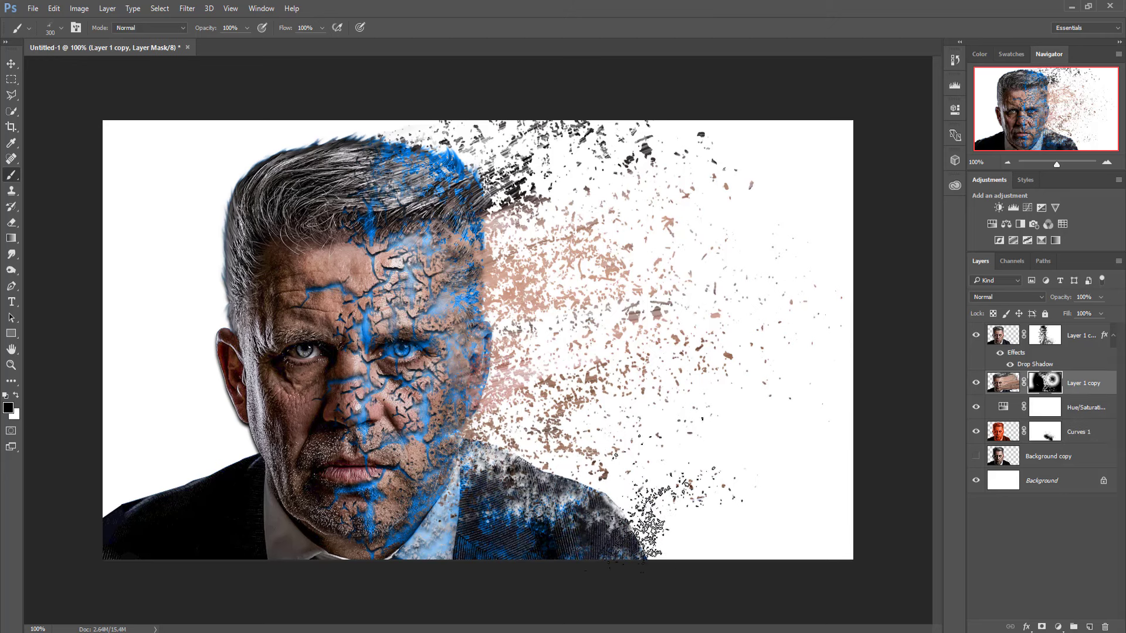
pyautogui.click(1059, 336)
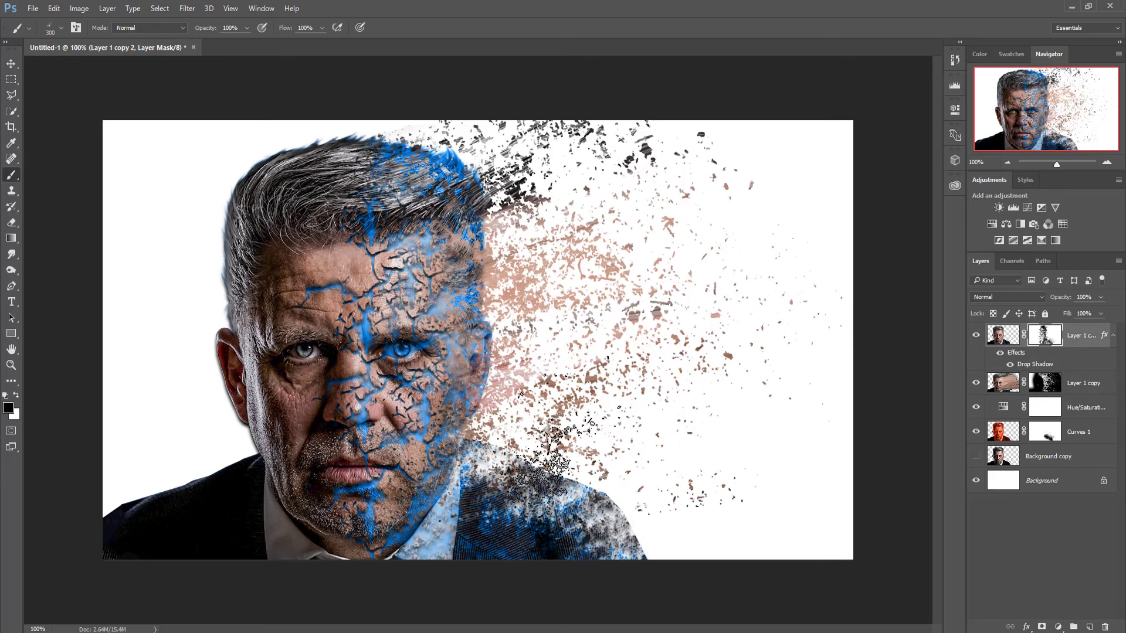
pyautogui.press('[')
pyautogui.press('[')
pyautogui.press('[')
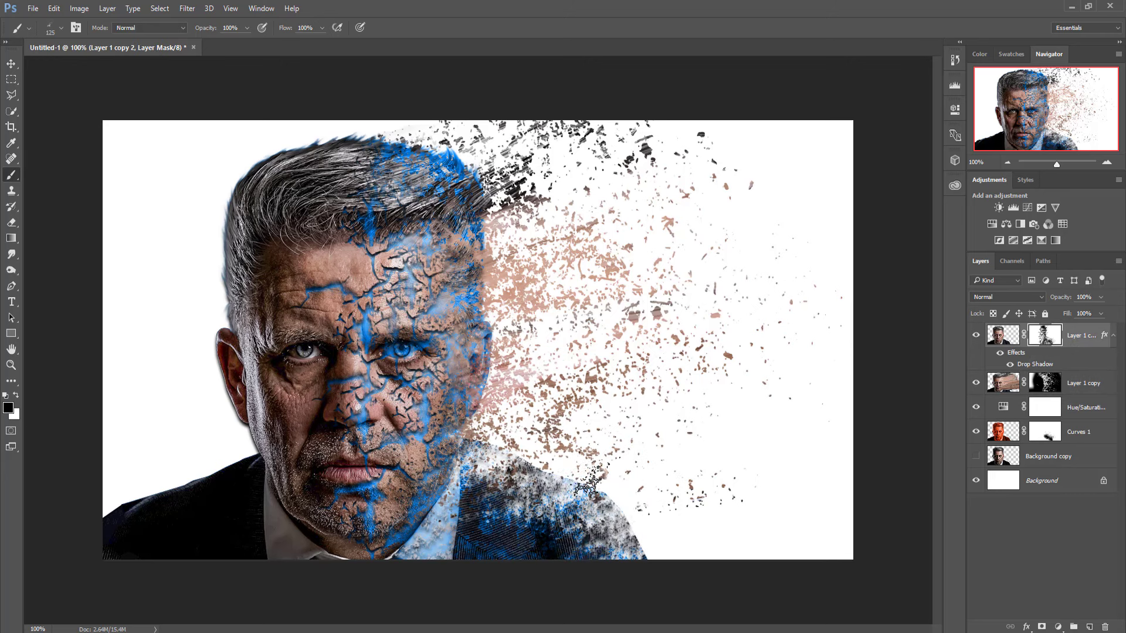
pyautogui.moveTo(588, 485)
pyautogui.mouseDown()
pyautogui.moveTo(573, 485)
pyautogui.moveTo(642, 554)
pyautogui.mouseUp()
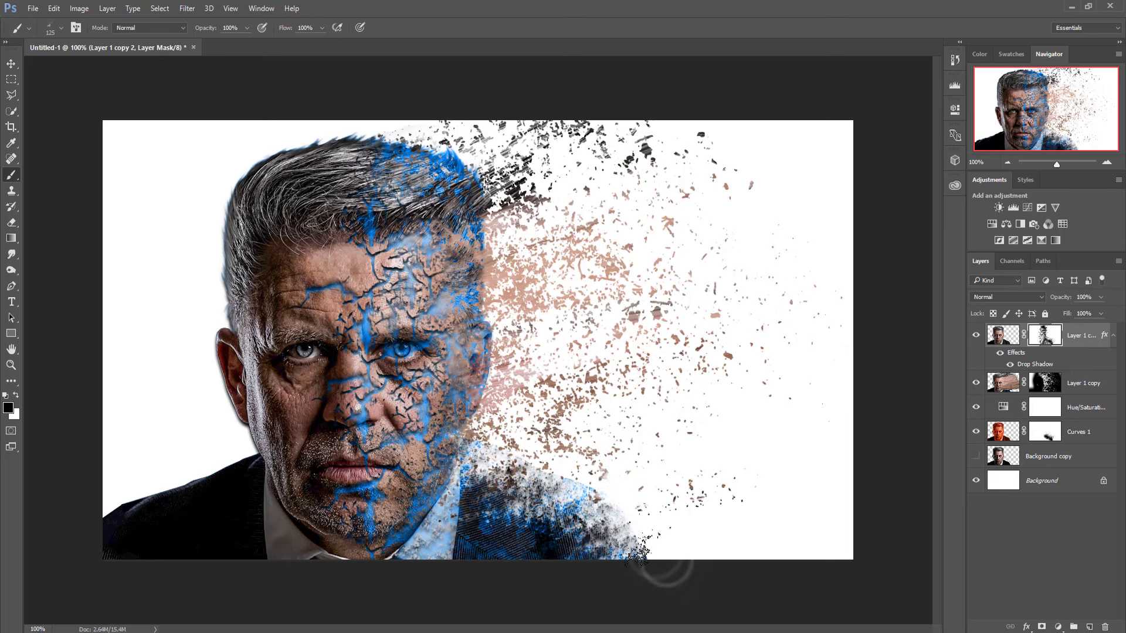
# Merge Background copy through the top layer into Layer 1 copy 2, then select Background
pyautogui.press('v')
pyautogui.click(1003, 334)
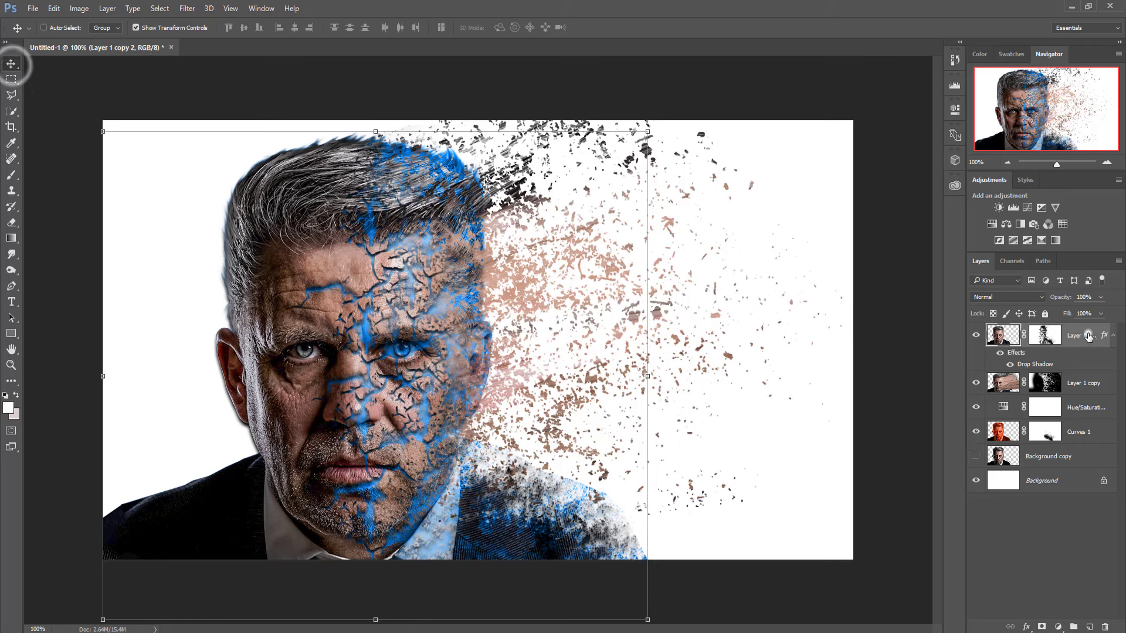
pyautogui.click(1064, 456)
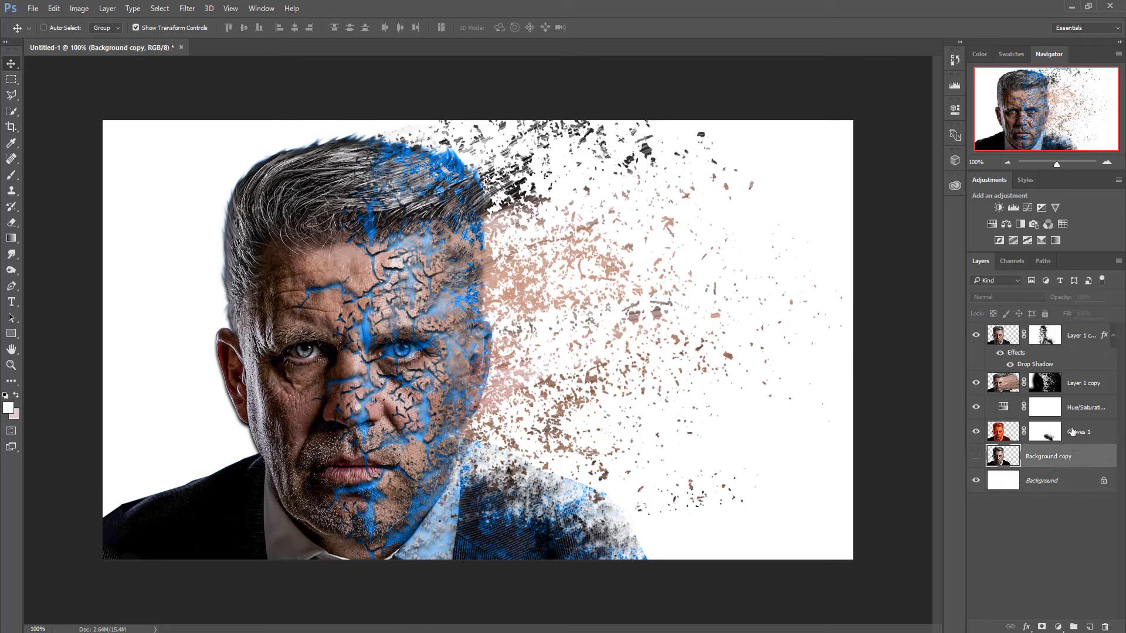
pyautogui.click(1073, 338)
pyautogui.rightClick(1074, 337)
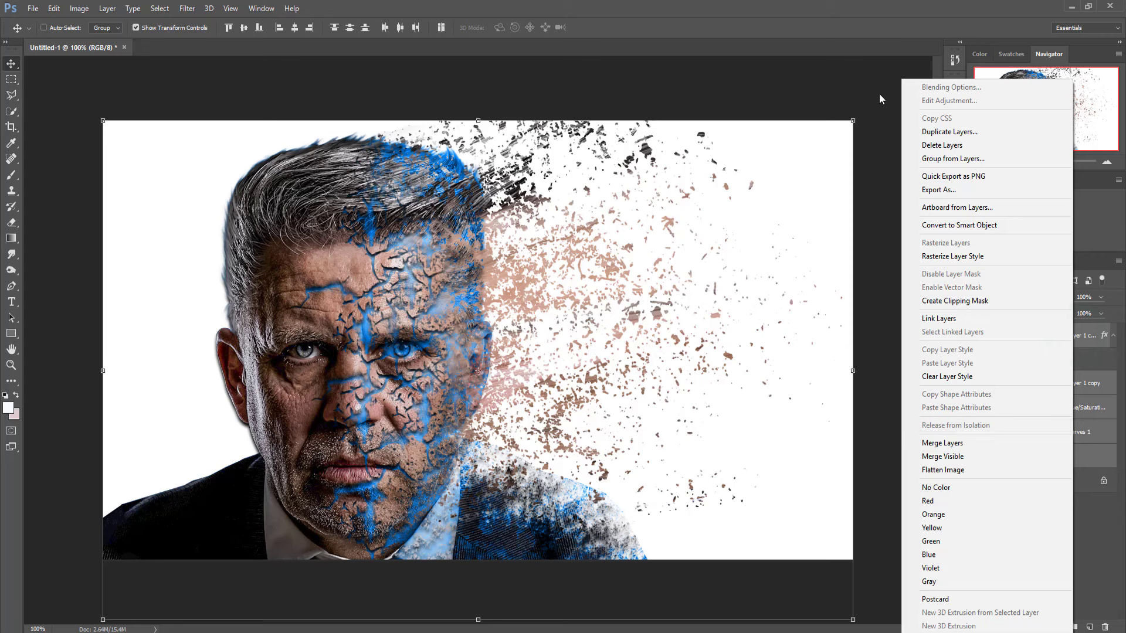
pyautogui.click(944, 443)
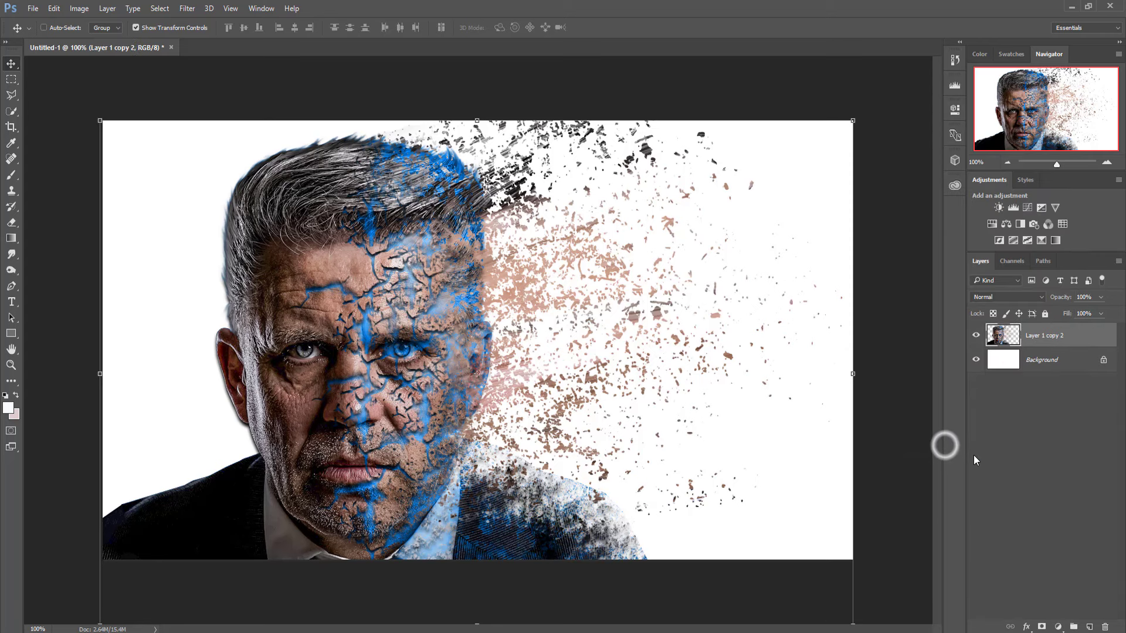
pyautogui.click(1049, 362)
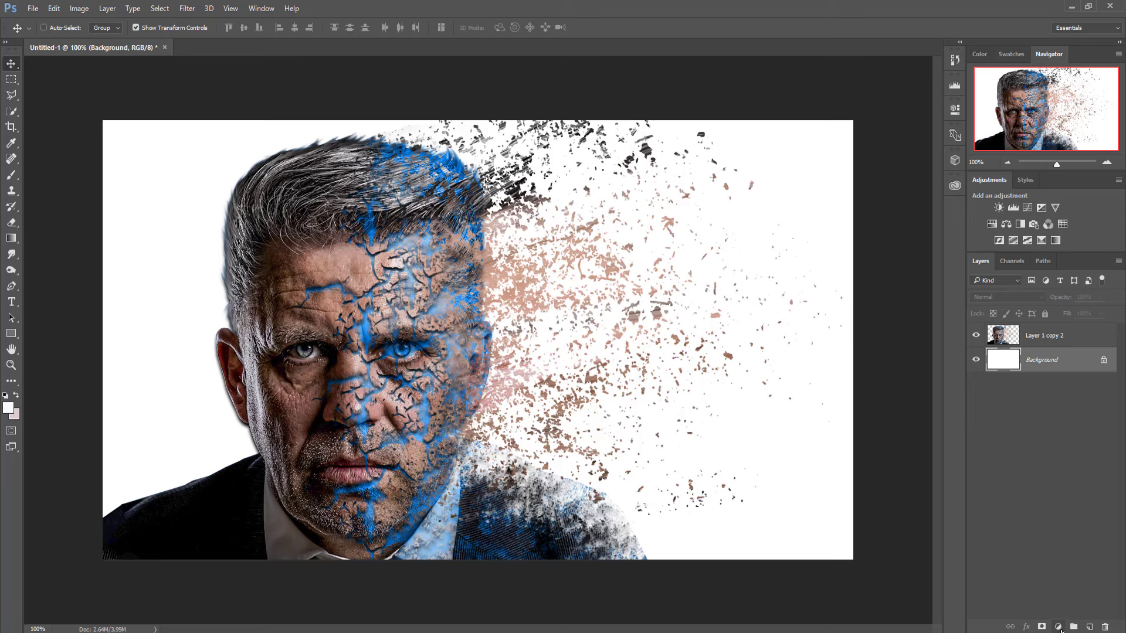
# Add a Gradient fill layer above Background and load the Simple gradient set
pyautogui.click(1059, 628)
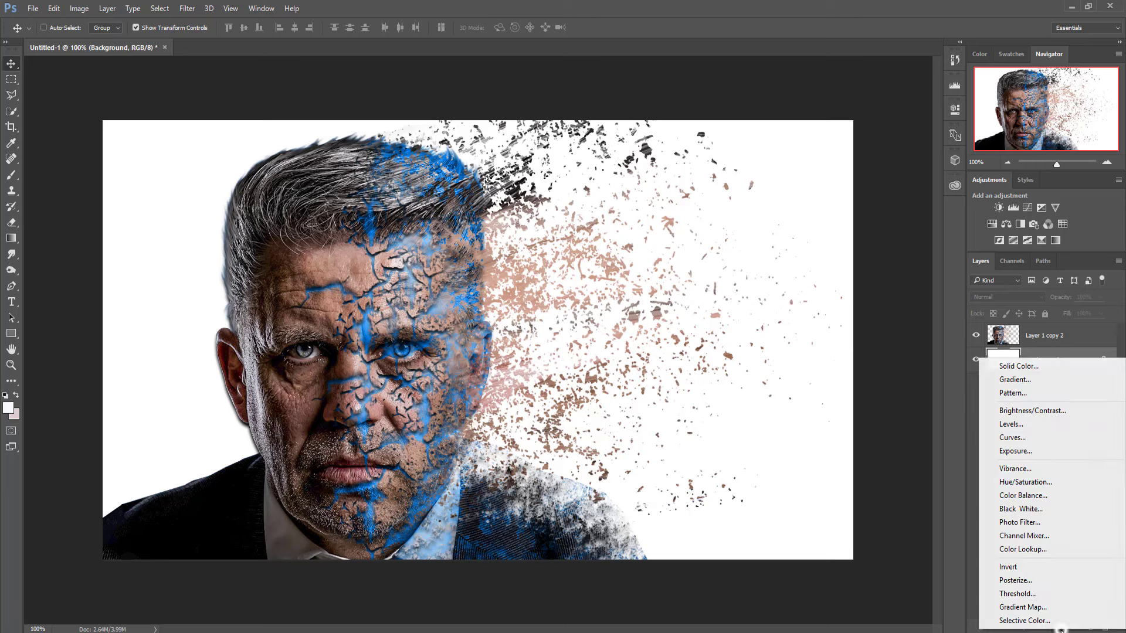
pyautogui.click(1039, 379)
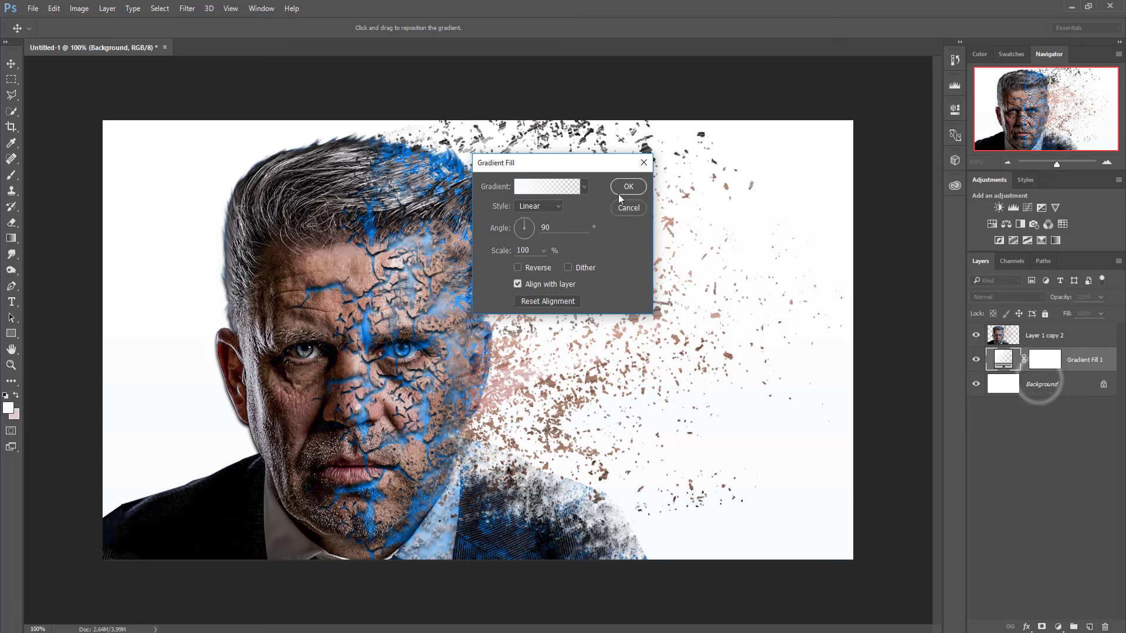
pyautogui.click(564, 187)
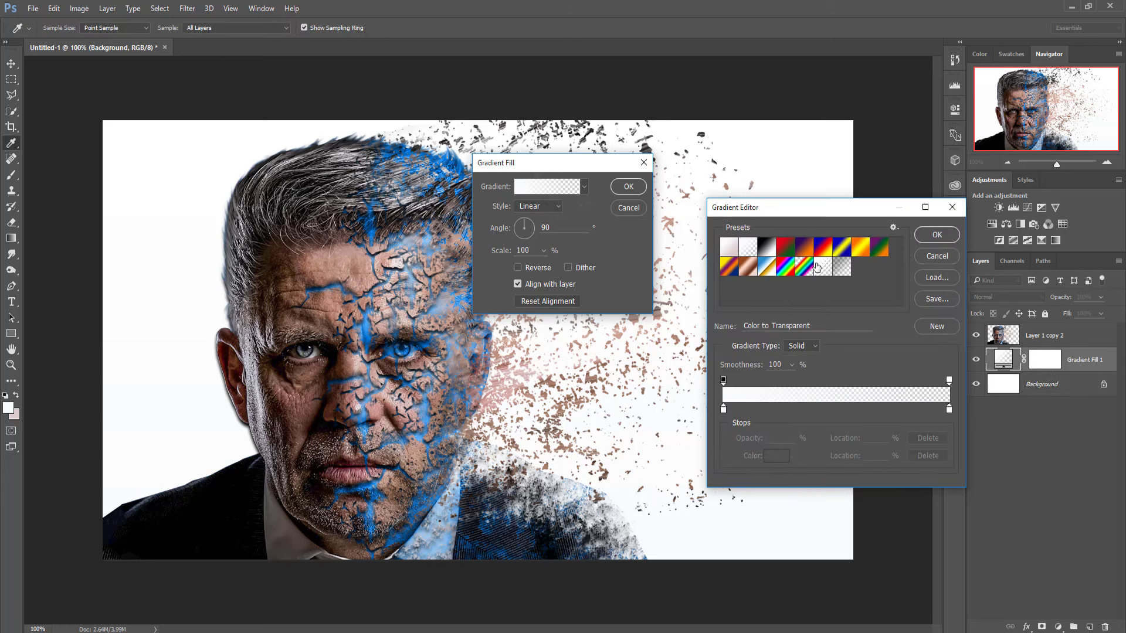
pyautogui.click(893, 228)
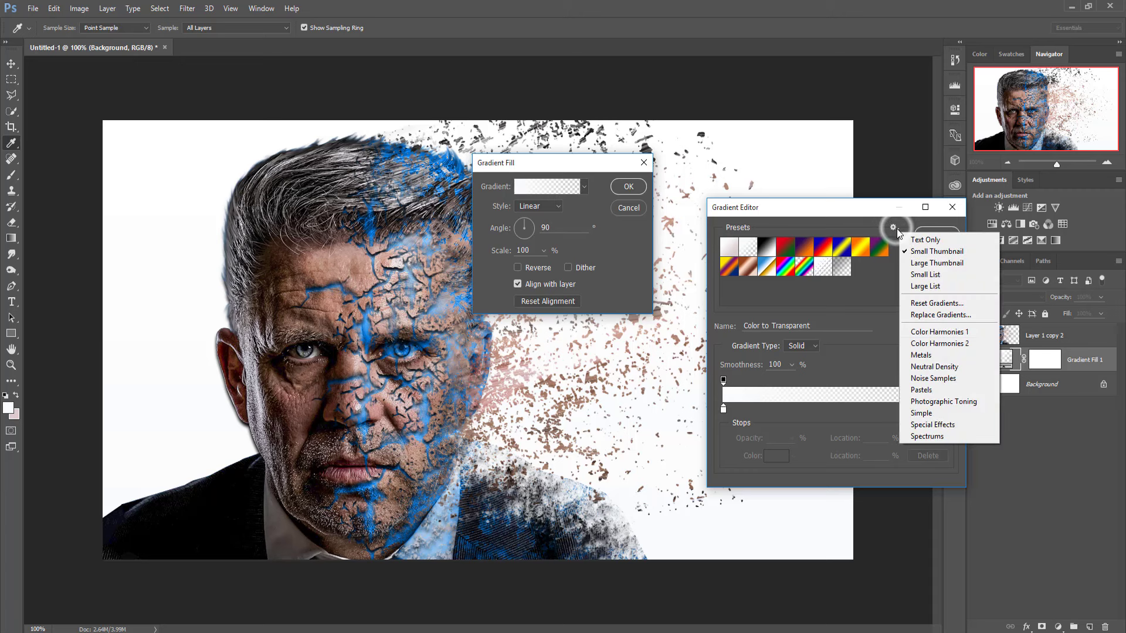
pyautogui.click(924, 413)
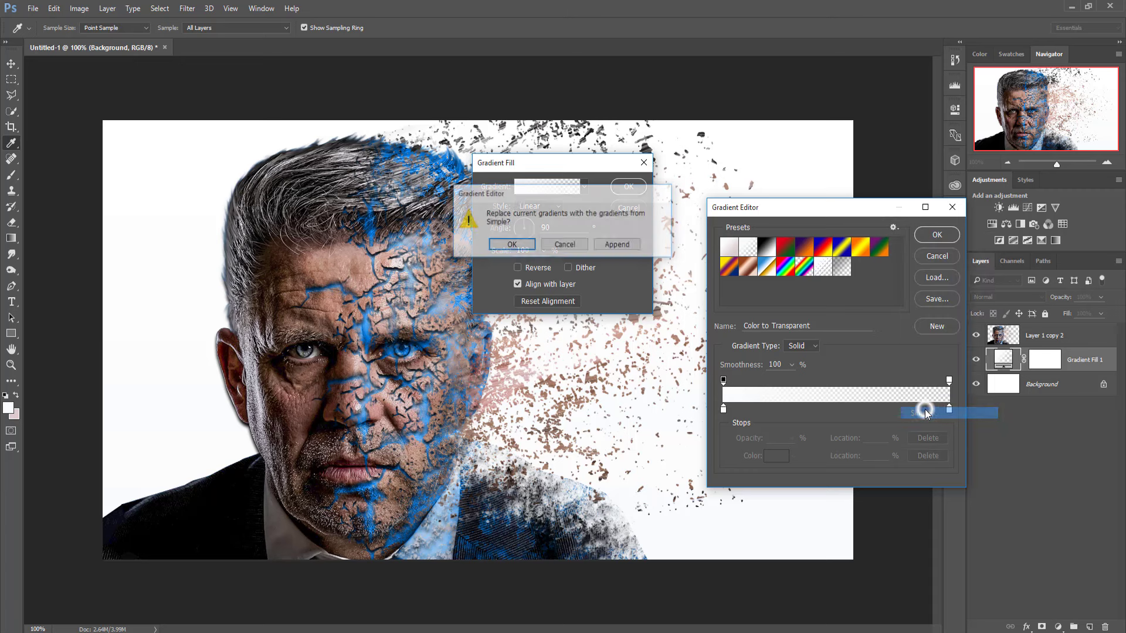
pyautogui.click(524, 244)
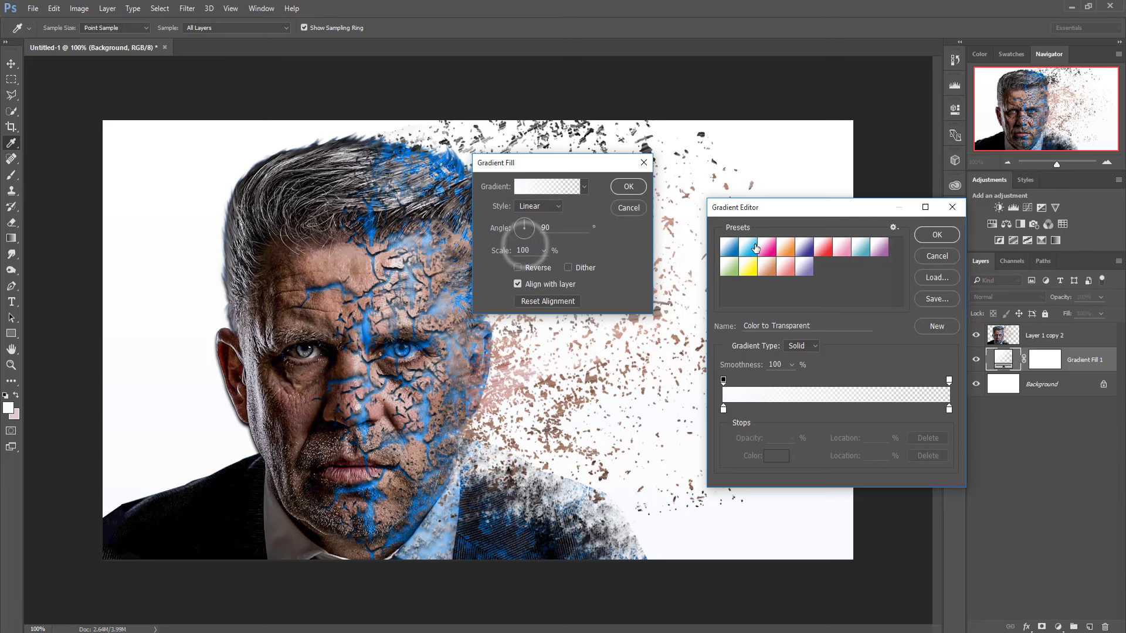
# Choose the Light Cyan gradient for Gradient Fill 1 and apply it
pyautogui.click(785, 251)
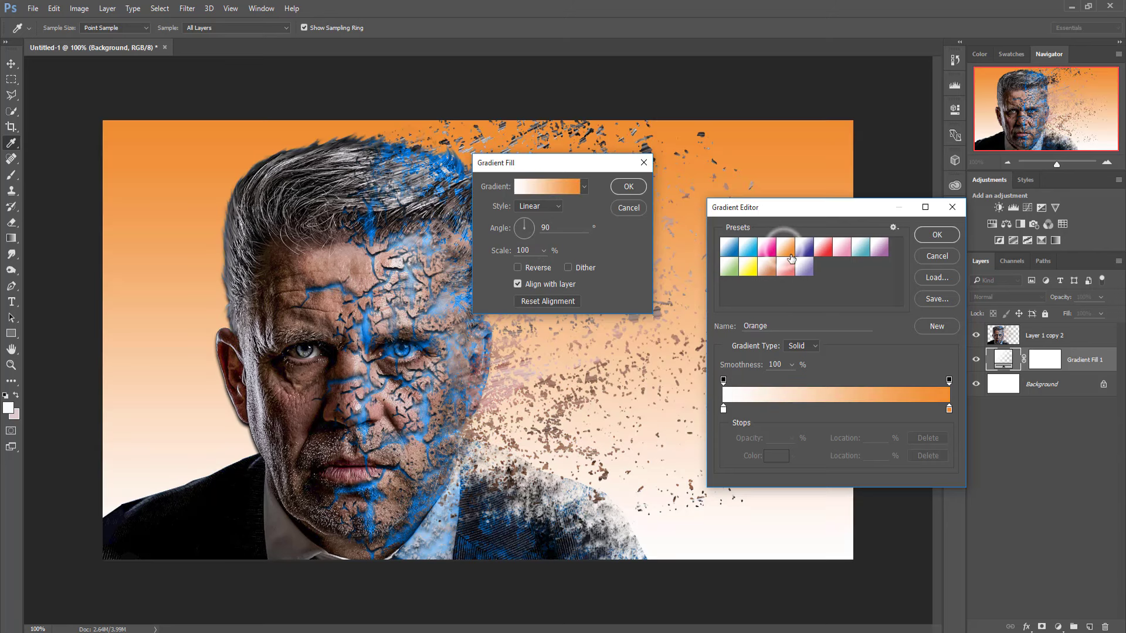
pyautogui.click(770, 267)
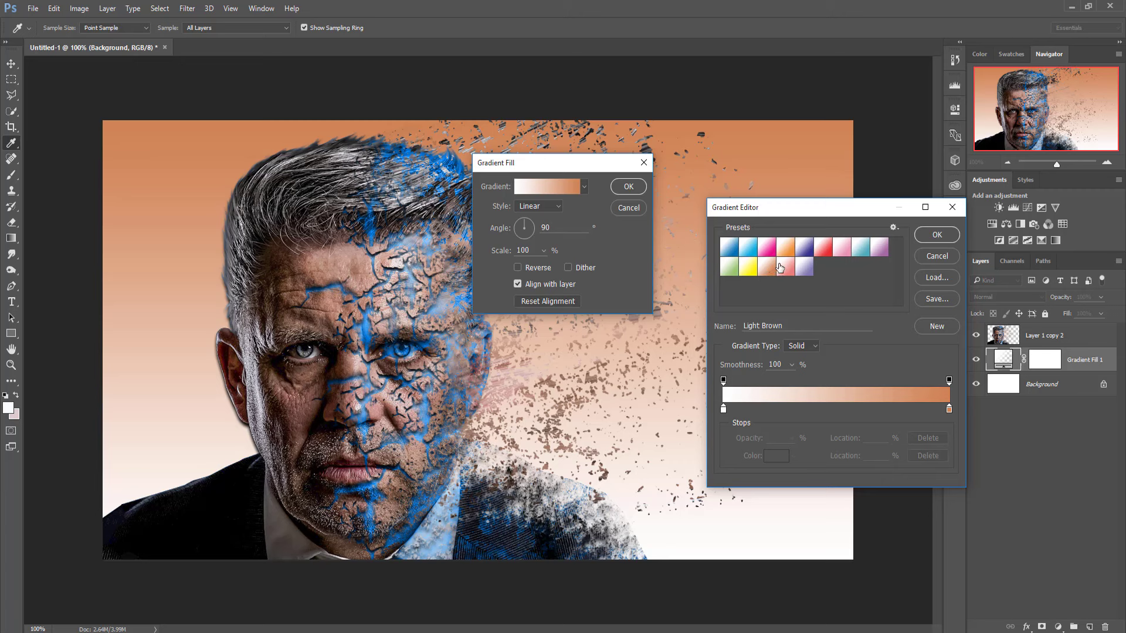
pyautogui.click(861, 250)
pyautogui.click(728, 268)
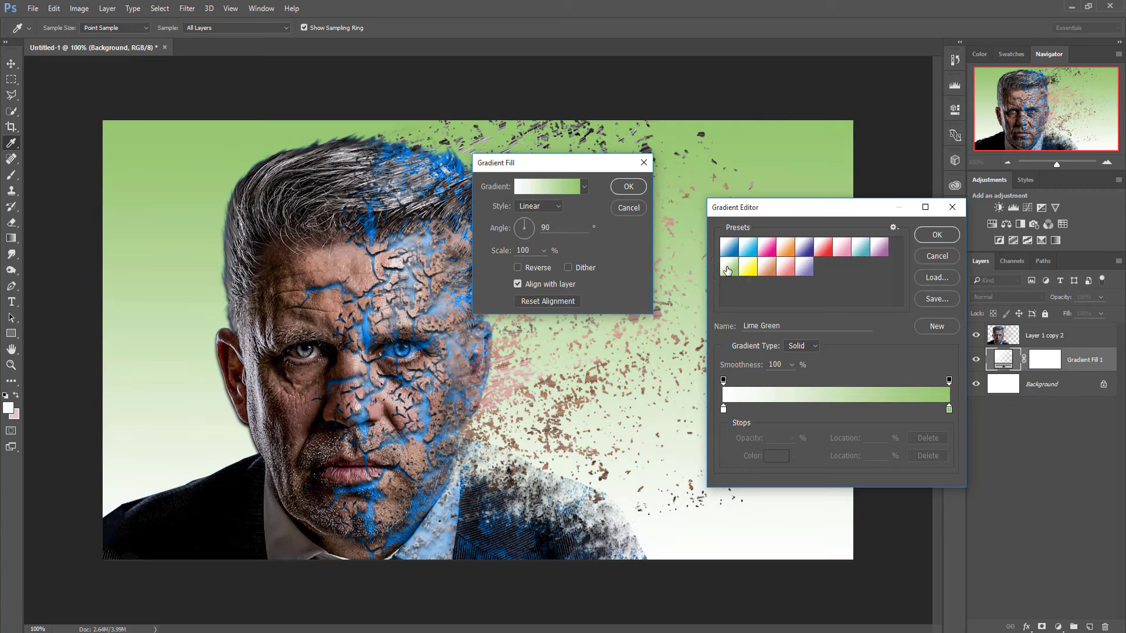
pyautogui.click(858, 251)
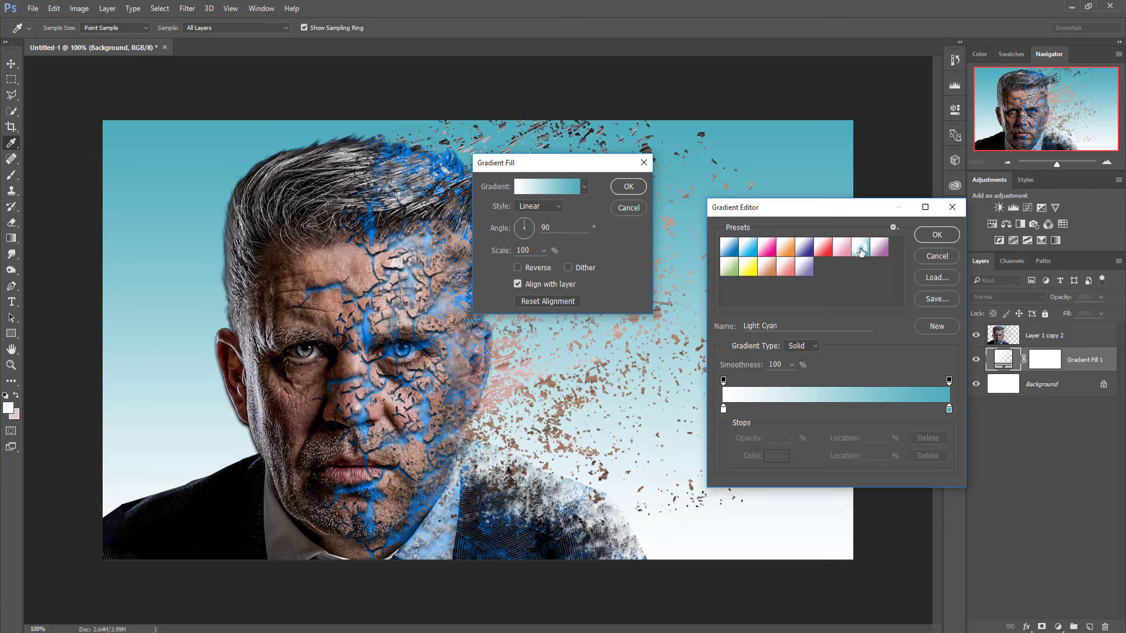
pyautogui.click(924, 237)
pyautogui.click(623, 186)
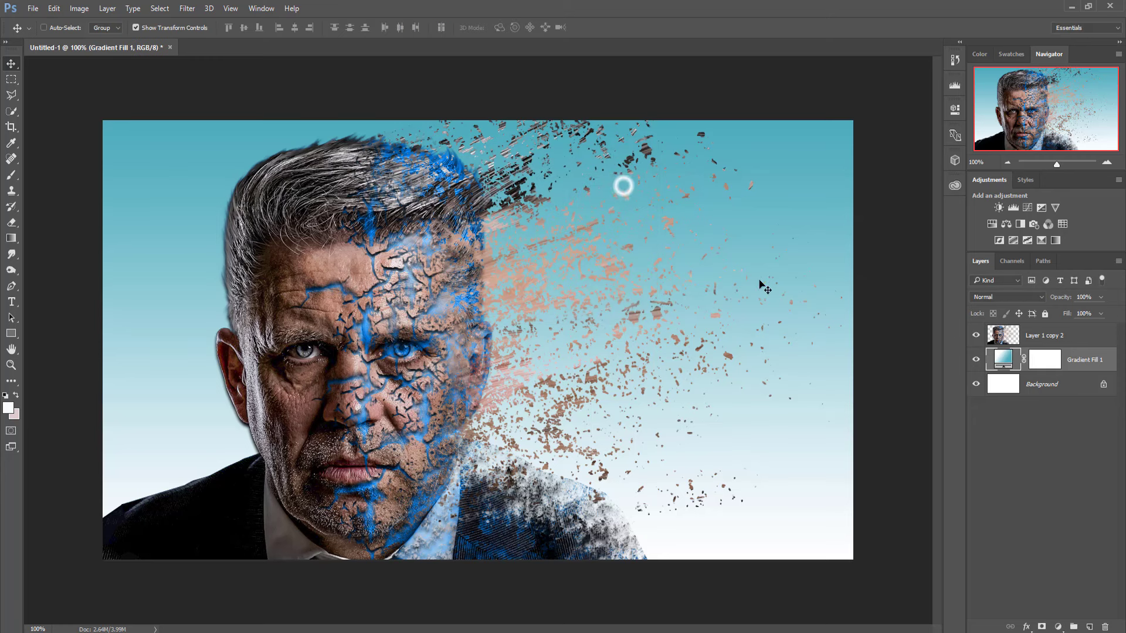
pyautogui.click(1016, 294)
pyautogui.click(922, 305)
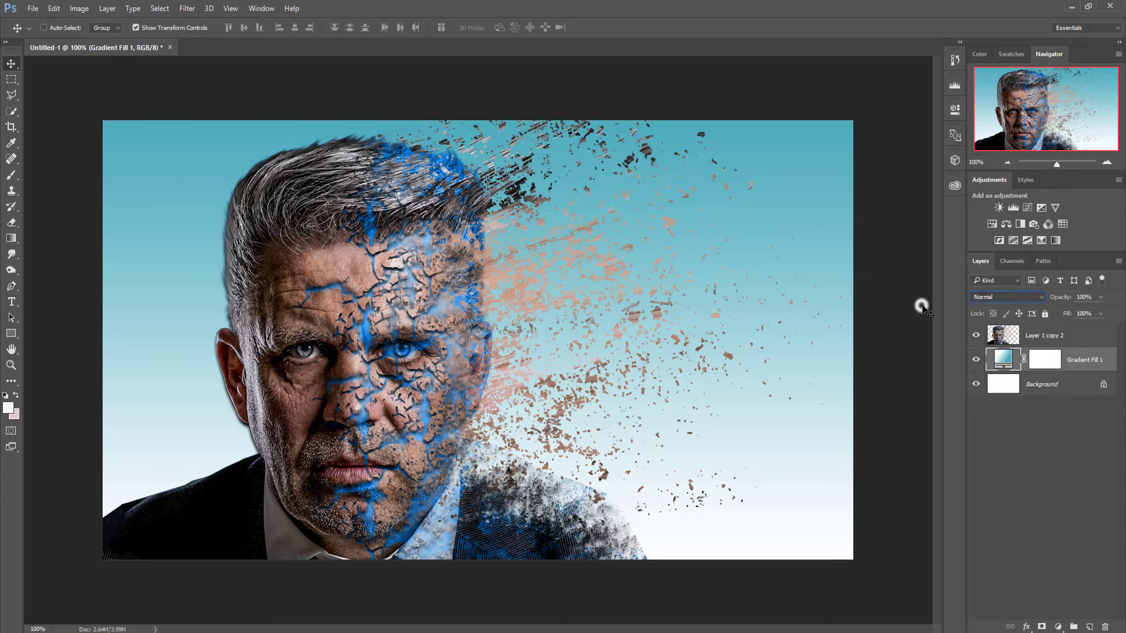
pyautogui.doubleClick(1003, 359)
# Make the gradient radial, unaligned with the layer, at 297% scale
pyautogui.click(540, 208)
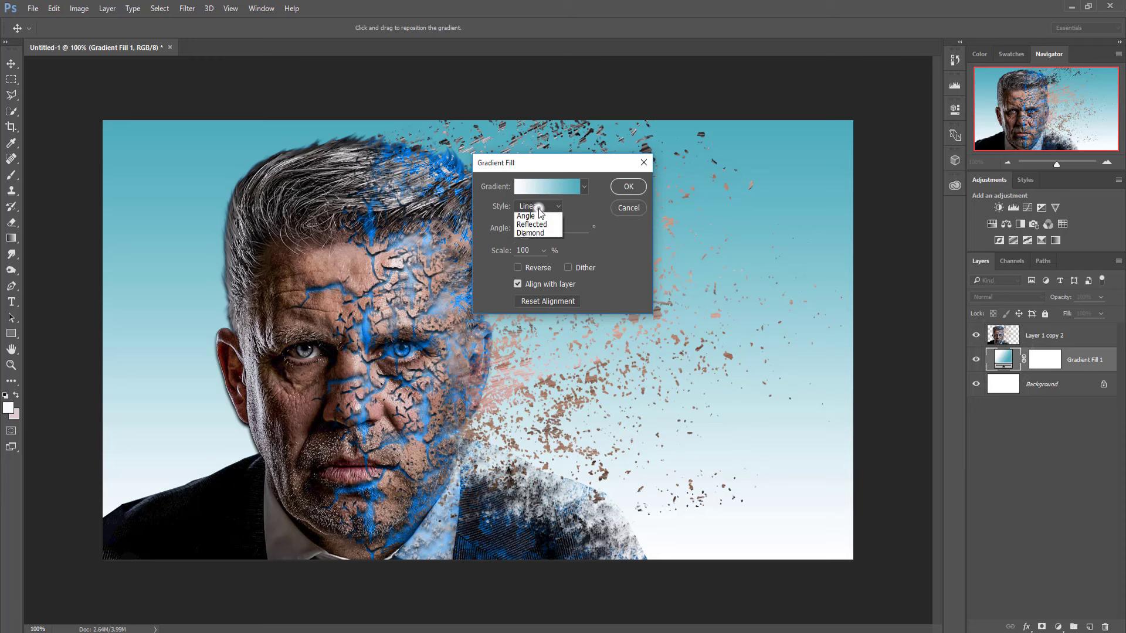
pyautogui.click(540, 228)
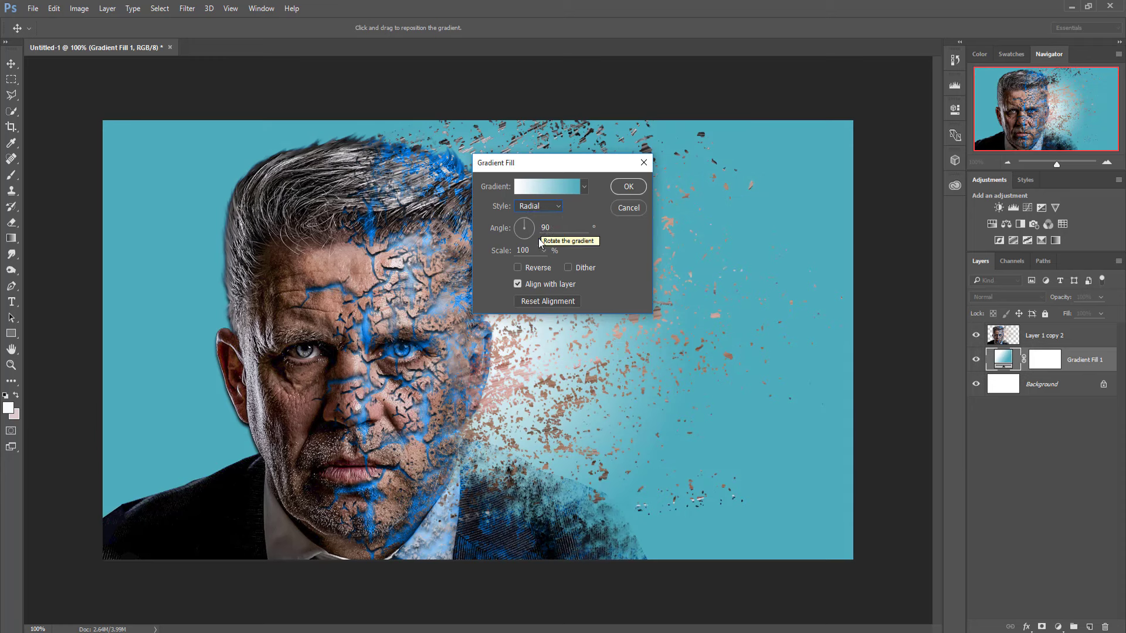
pyautogui.click(519, 268)
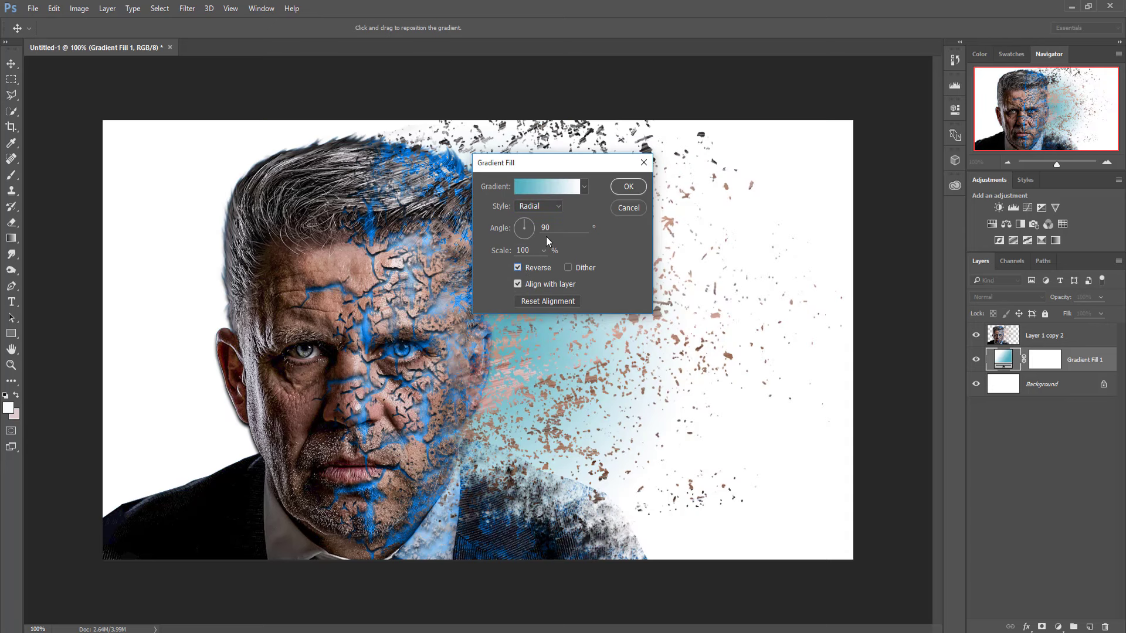
pyautogui.moveTo(542, 265); pyautogui.dragTo(561, 268)
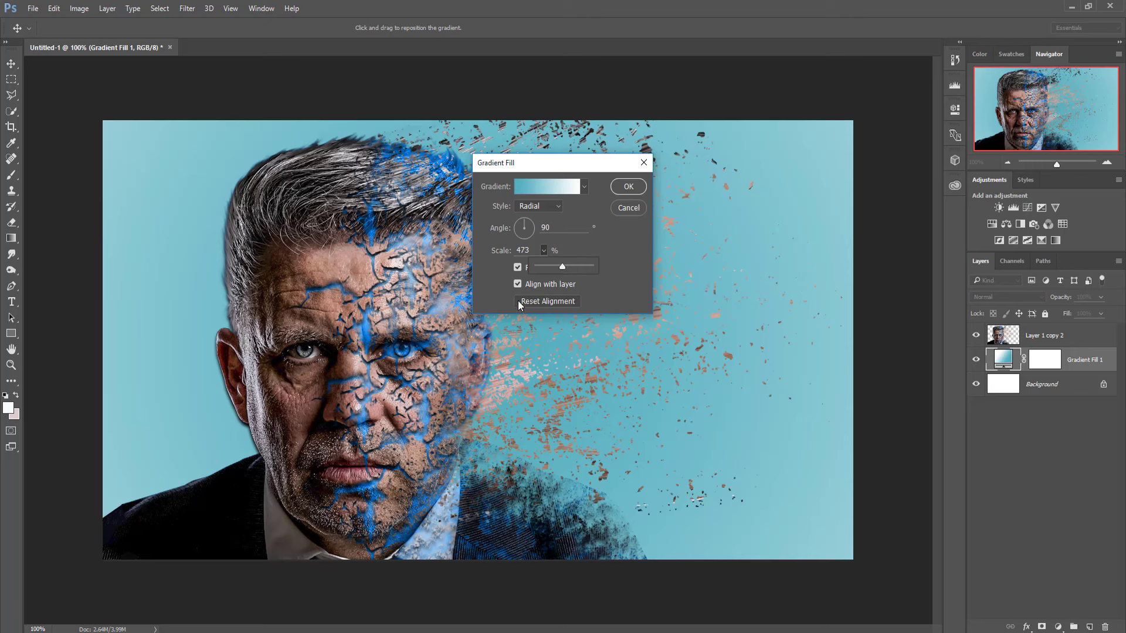
pyautogui.click(517, 285)
pyautogui.click(518, 268)
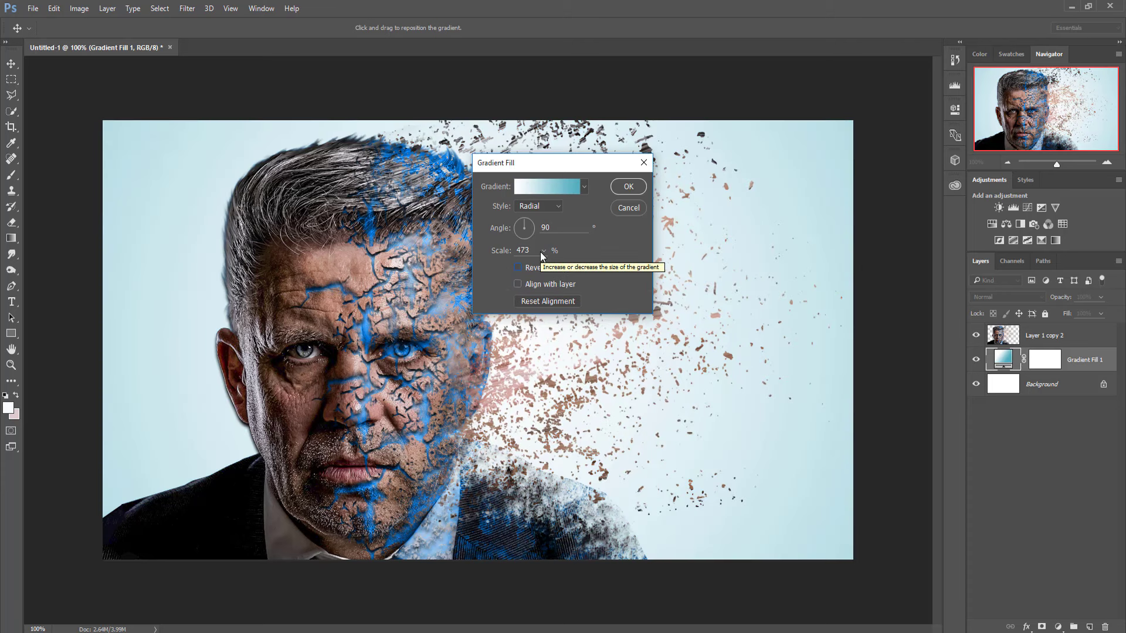
pyautogui.click(540, 251)
pyautogui.moveTo(543, 265); pyautogui.dragTo(528, 268)
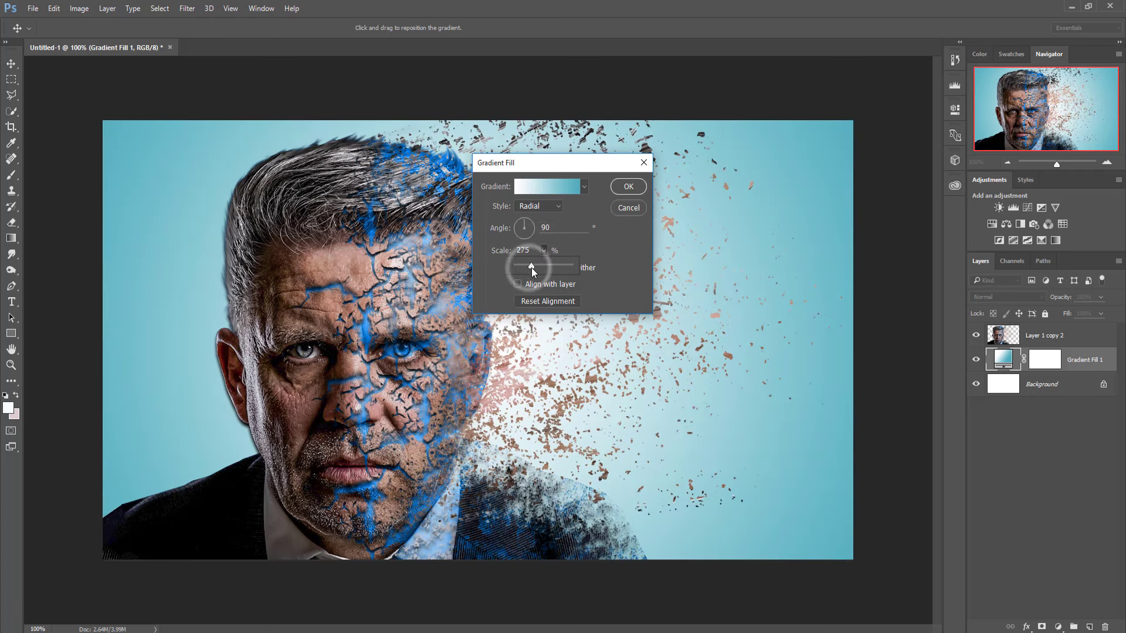
# Switch the gradient colours to Light Brown and apply the fill
pyautogui.click(561, 183)
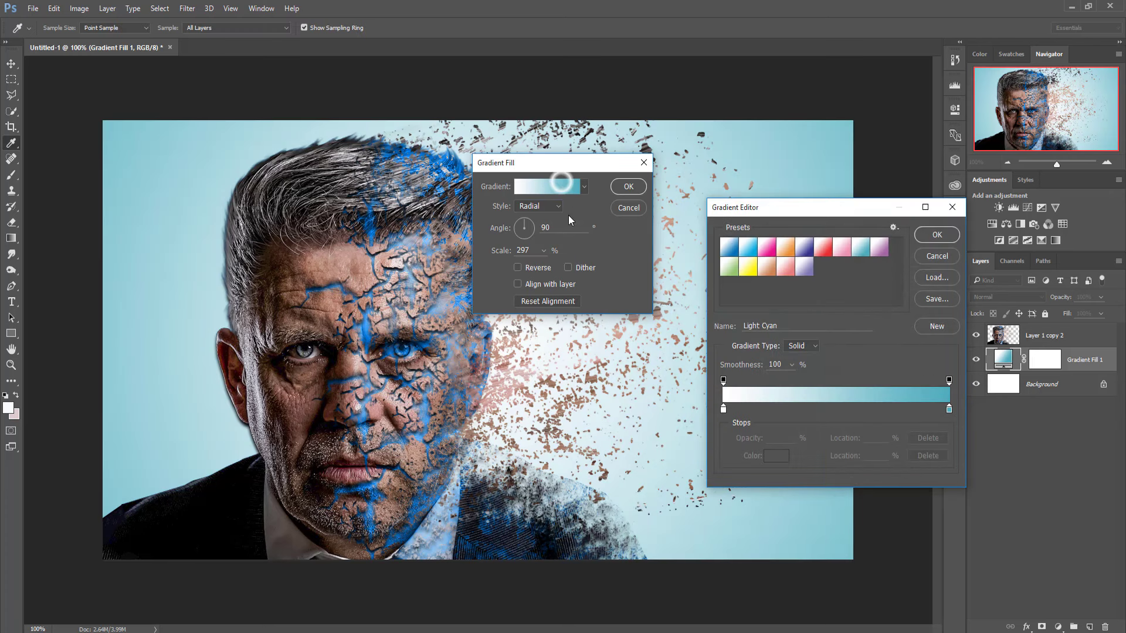
pyautogui.click(841, 248)
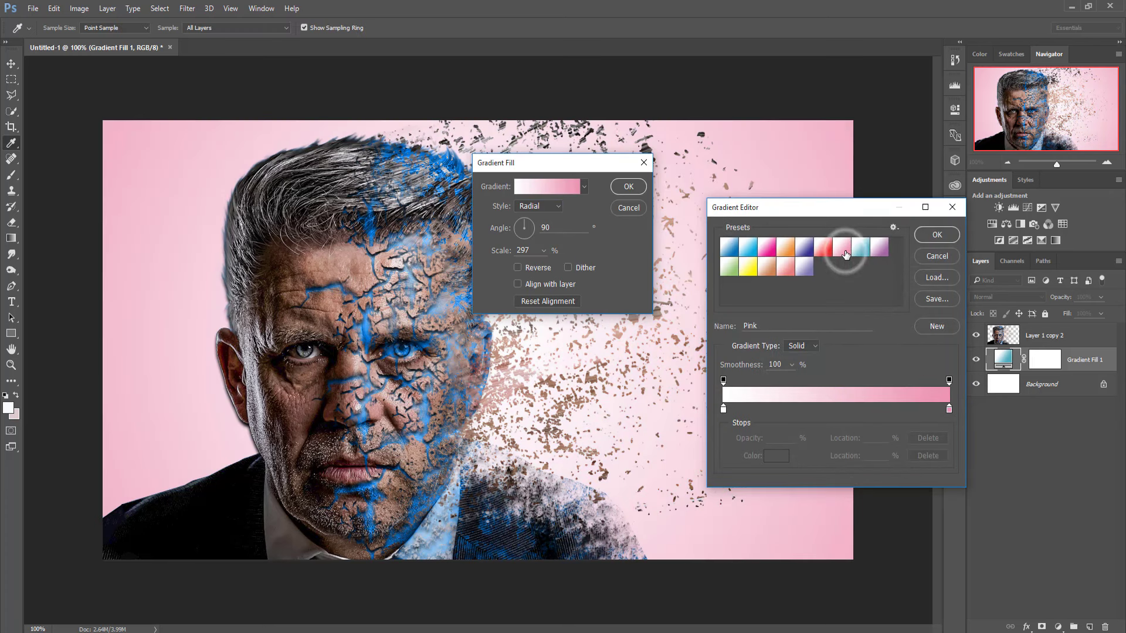
pyautogui.click(863, 254)
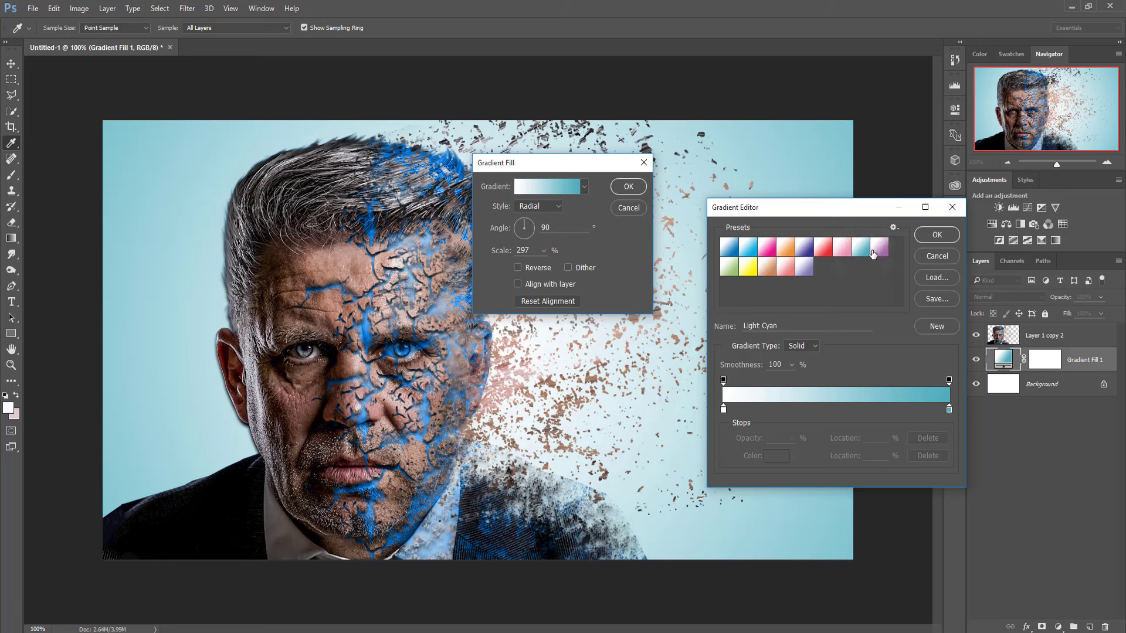
pyautogui.click(873, 253)
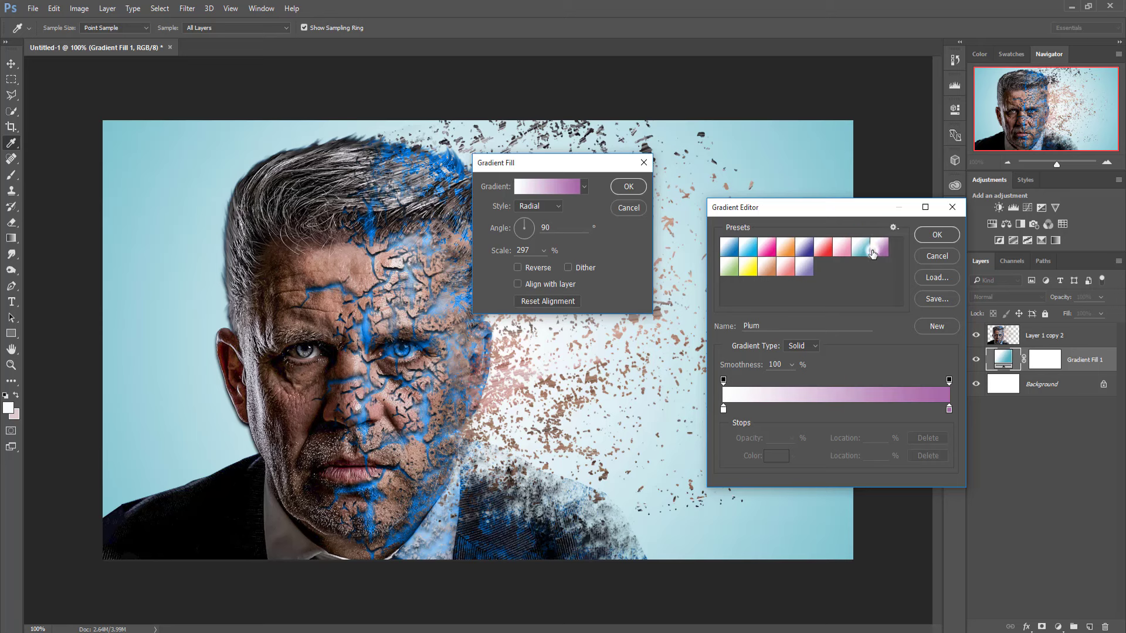
pyautogui.click(768, 271)
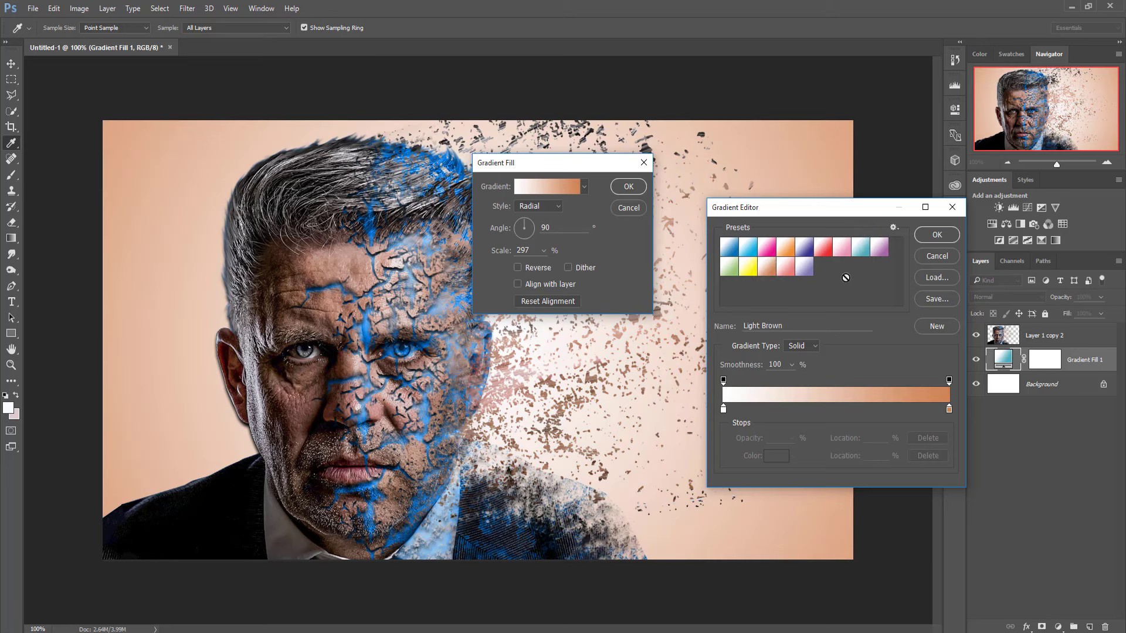
pyautogui.click(928, 238)
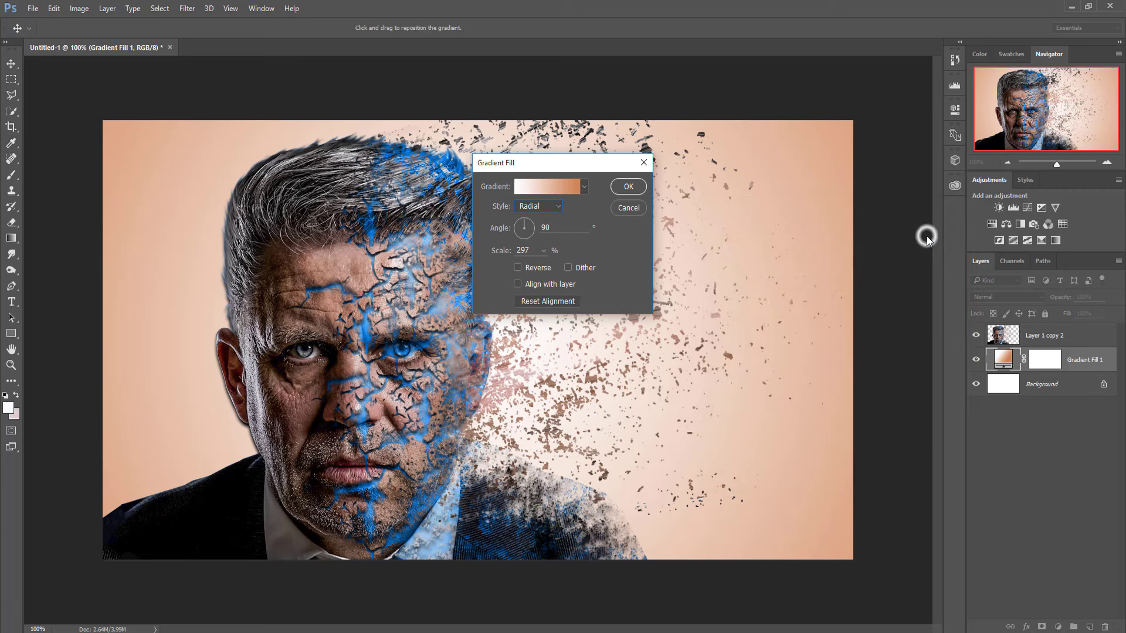
pyautogui.click(628, 185)
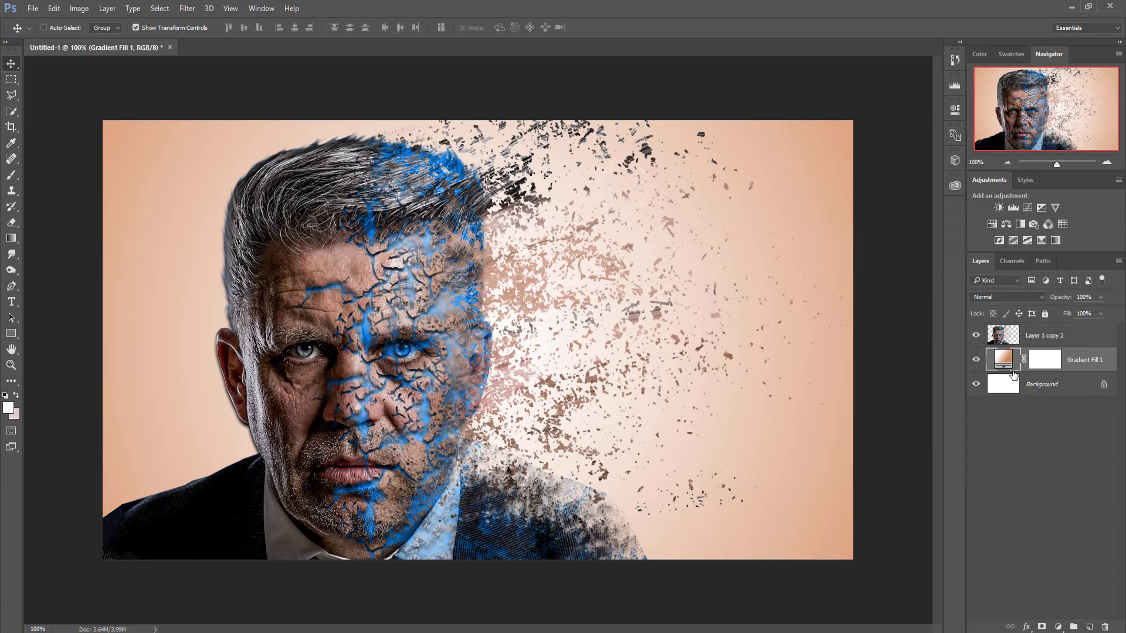
# Add a Selective Color adjustment above Layer 1 copy 2 targeting Cyans
pyautogui.click(1003, 338)
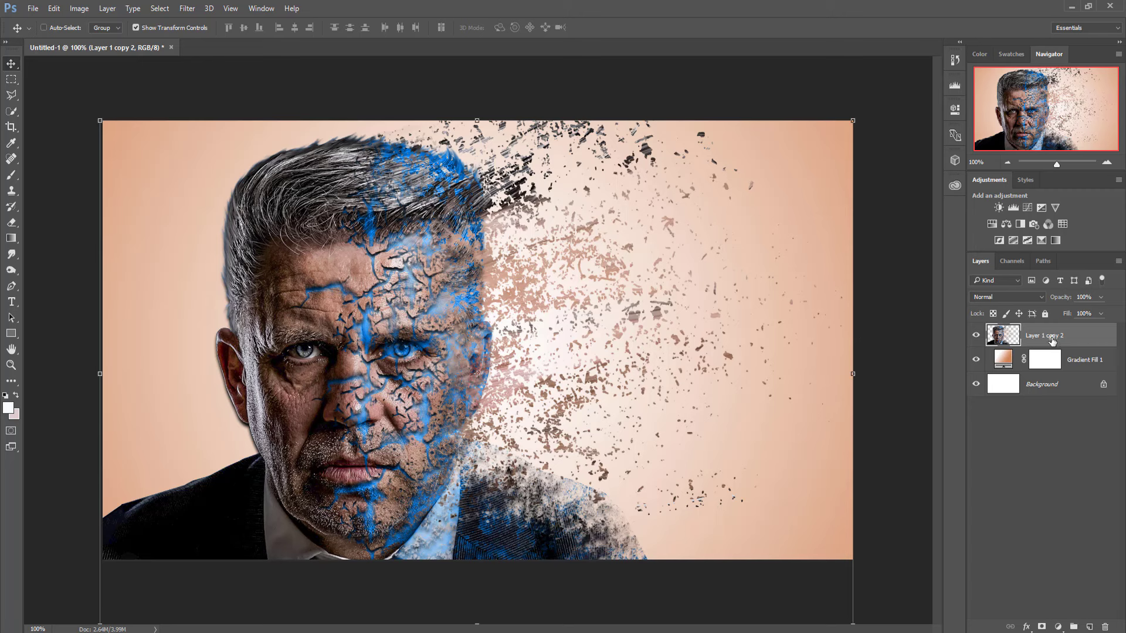
pyautogui.click(1053, 339)
pyautogui.click(1057, 626)
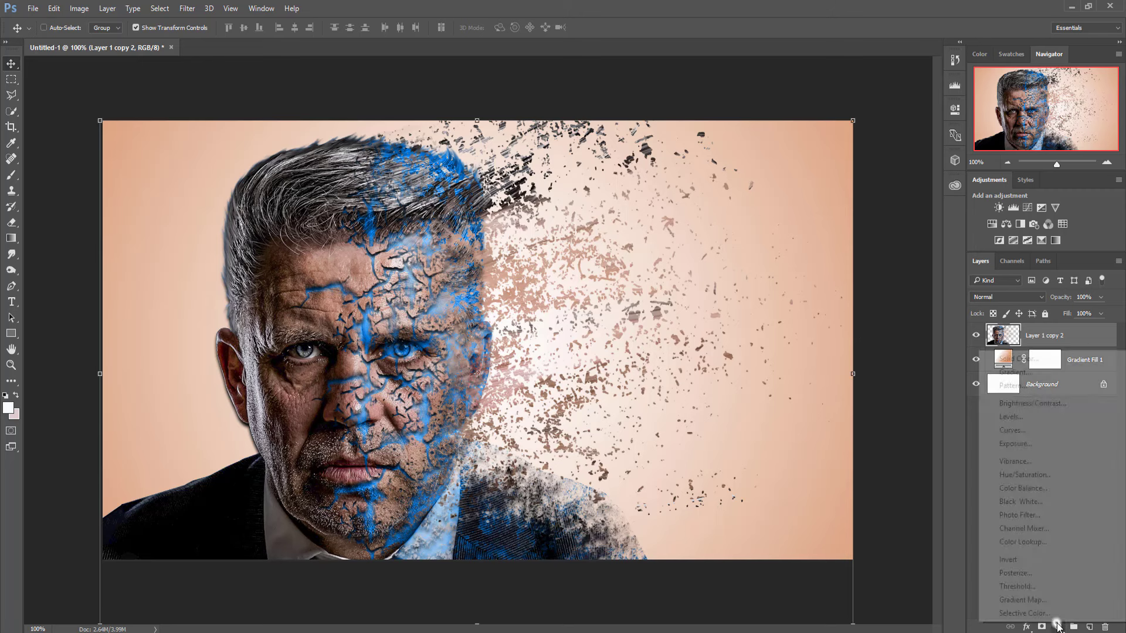
pyautogui.click(1026, 613)
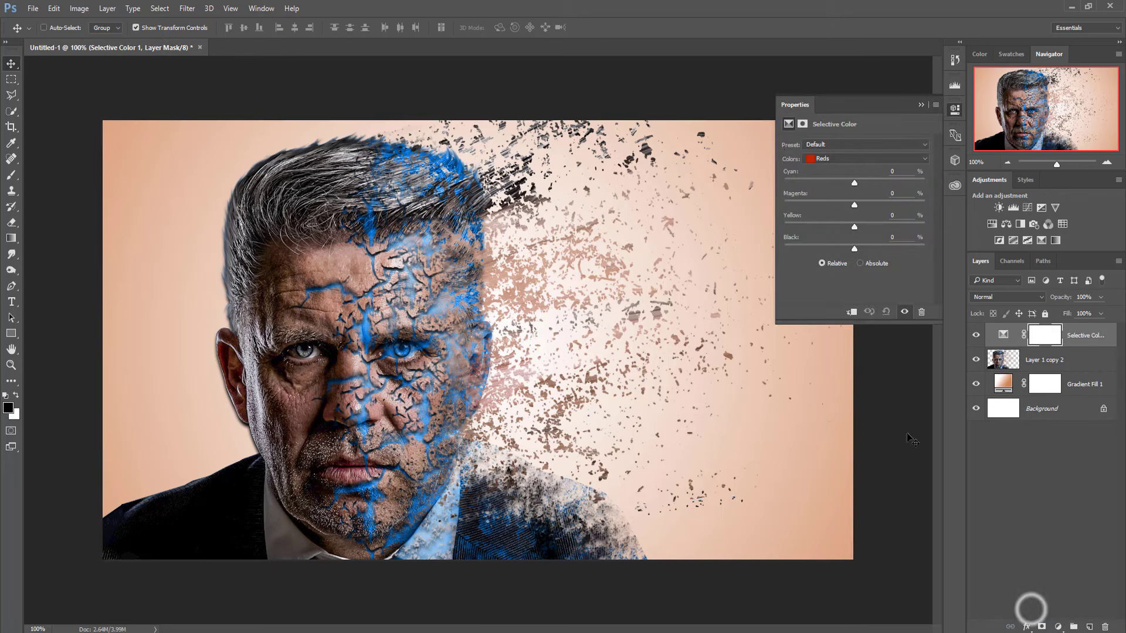
pyautogui.click(835, 157)
pyautogui.click(821, 198)
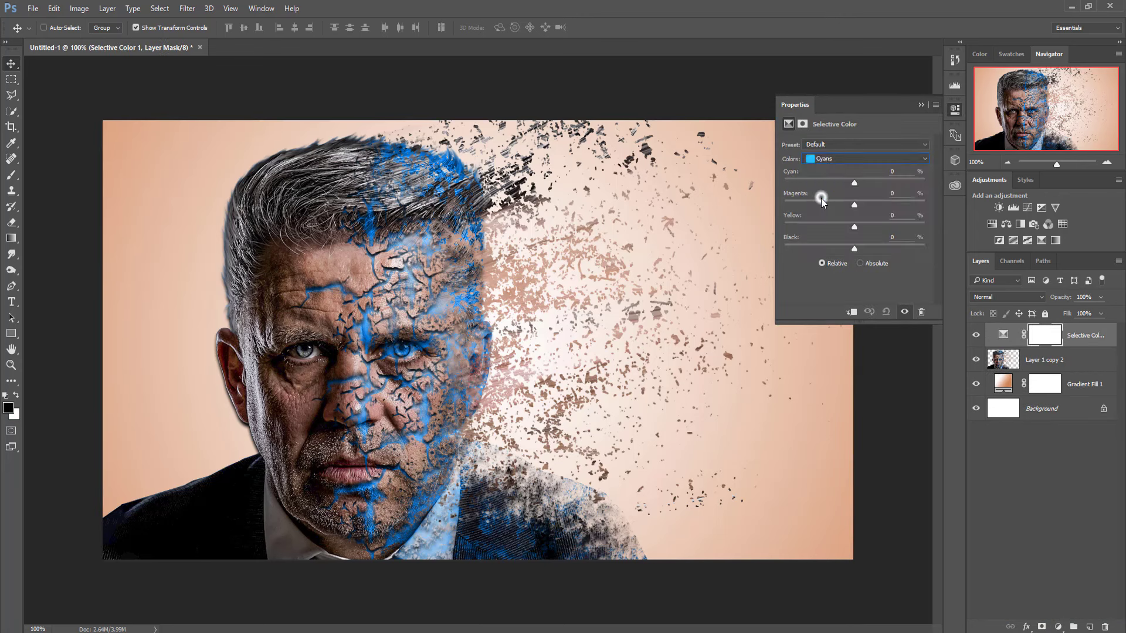
# Set Cyans to +65 Cyan, +65 Magenta and -49 Yellow
pyautogui.moveTo(854, 183)
pyautogui.mouseDown()
pyautogui.moveTo(899, 184)
pyautogui.moveTo(902, 207)
pyautogui.moveTo(775, 237)
pyautogui.mouseUp()
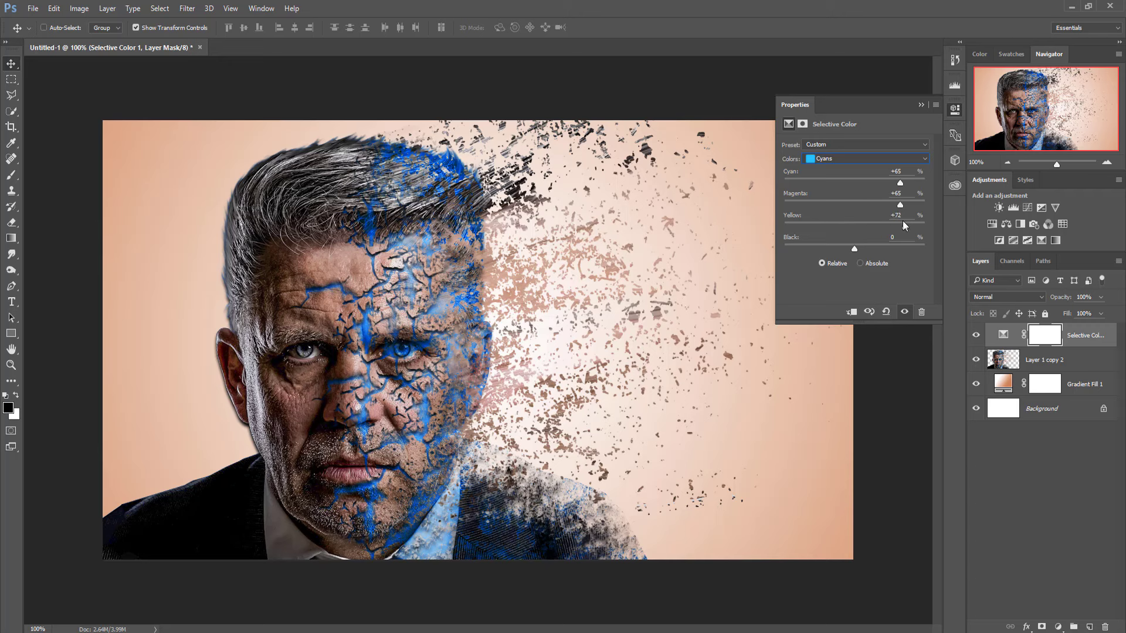
pyautogui.moveTo(903, 225)
pyautogui.mouseDown()
pyautogui.moveTo(820, 233)
pyautogui.moveTo(873, 249)
pyautogui.mouseUp()
pyautogui.click(920, 105)
pyautogui.click(1003, 334)
pyautogui.click(1075, 336)
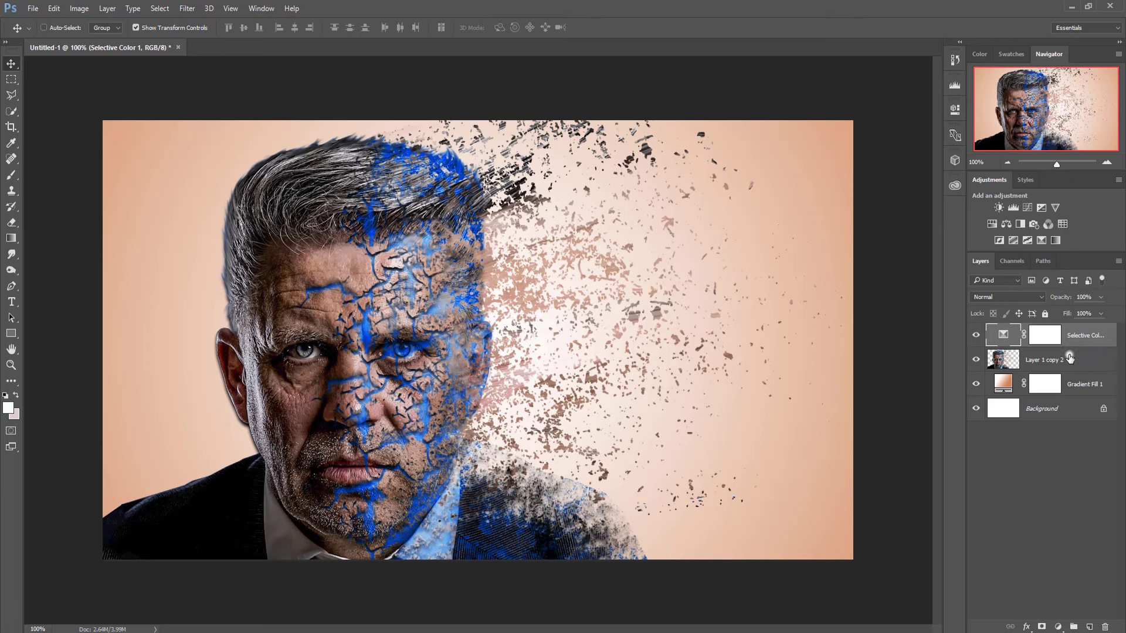
# Merge Selective Color 1 into Layer 1 copy 2
pyautogui.click(1070, 358)
pyautogui.click(1077, 332)
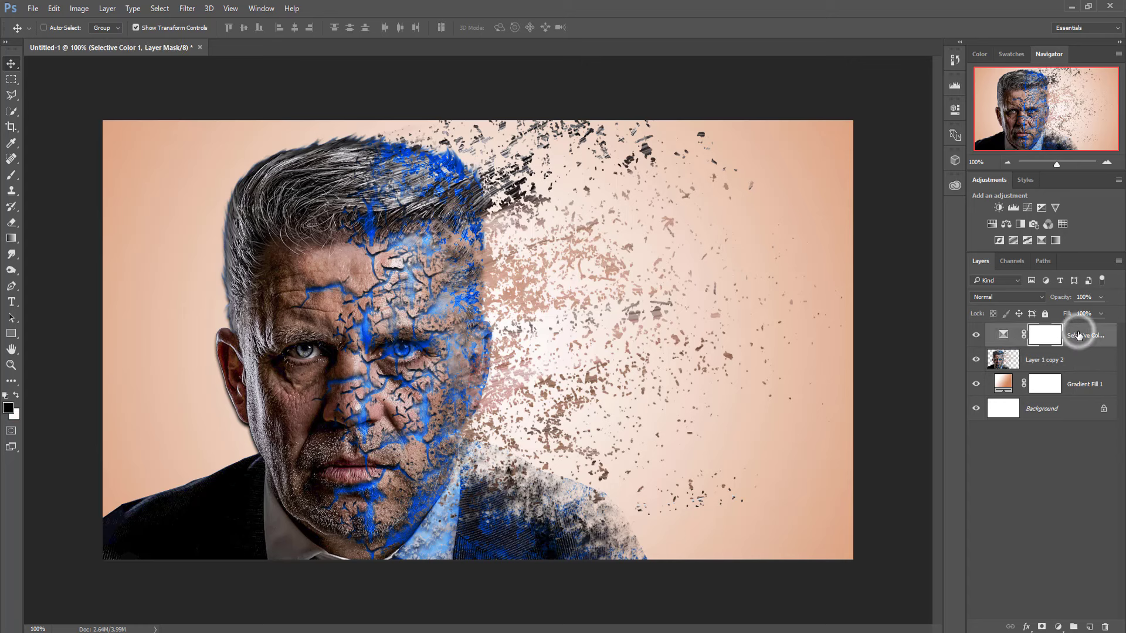
pyautogui.keyDown('shift'); pyautogui.click(1076, 359); pyautogui.keyUp('shift')
pyautogui.rightClick(1079, 339)
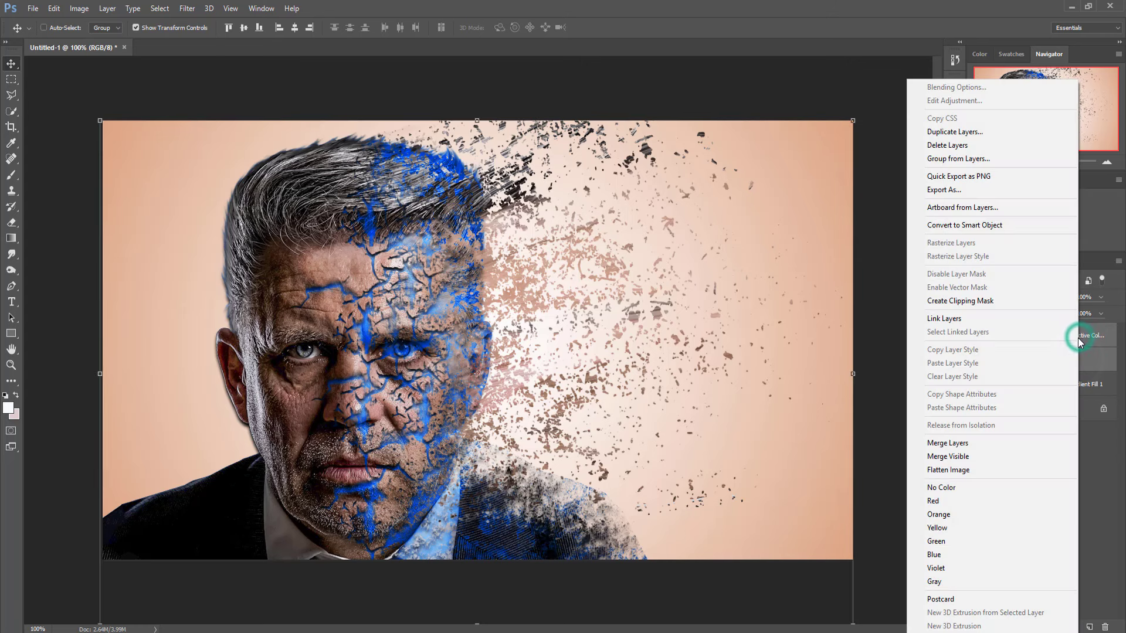
pyautogui.click(964, 444)
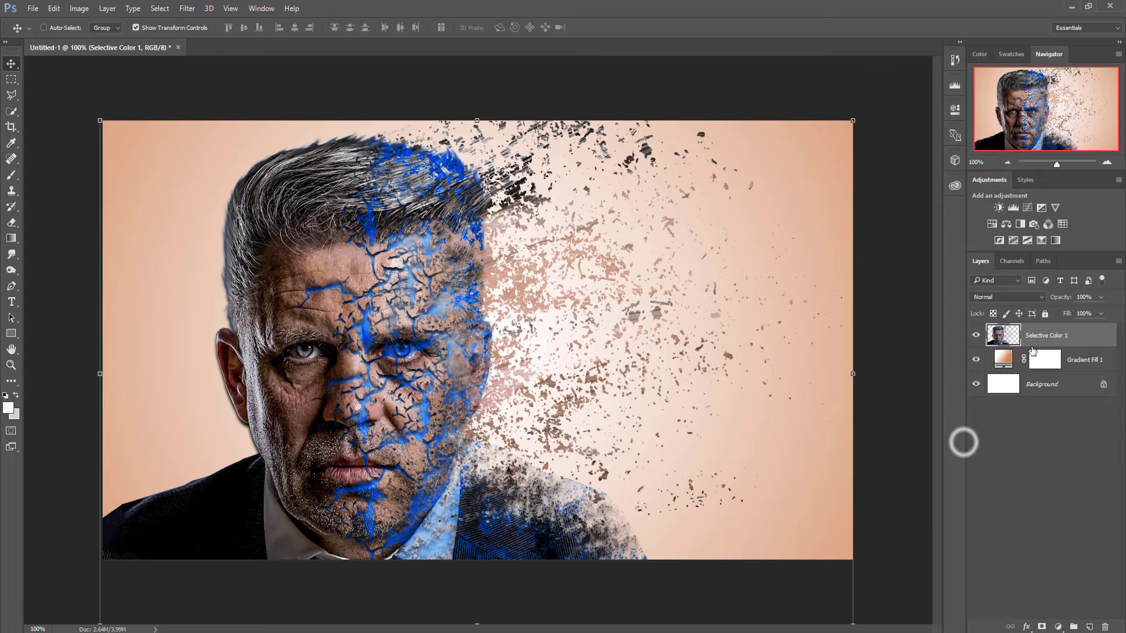
# Apply Viveza 2 with Saturation 33% and Structure 56%
pyautogui.click(186, 9)
pyautogui.moveTo(208, 264)
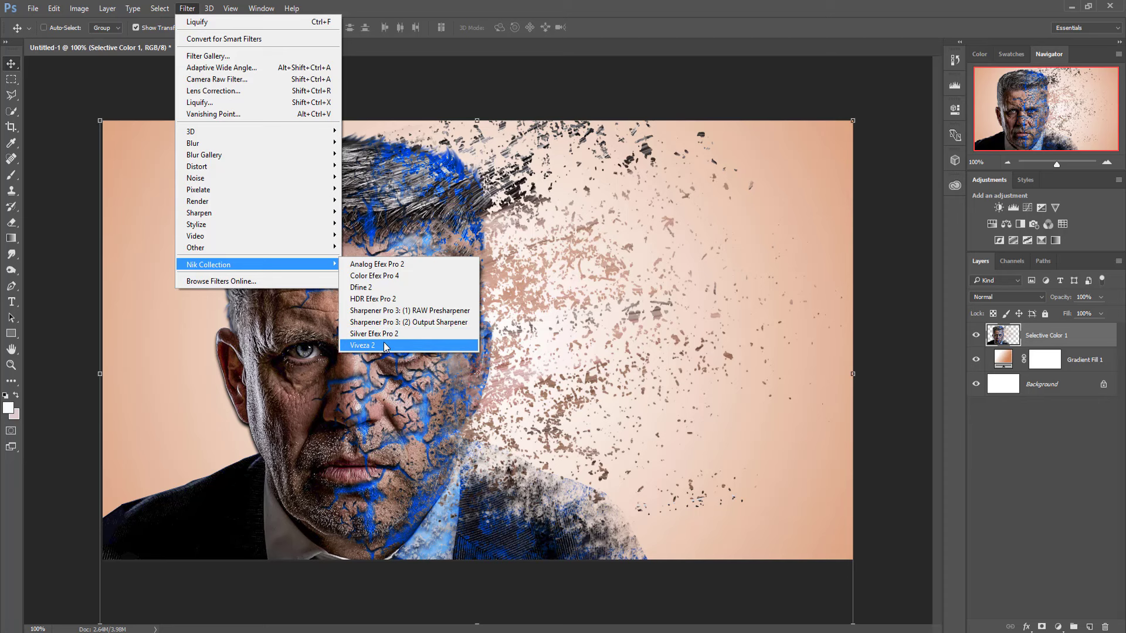
pyautogui.click(384, 346)
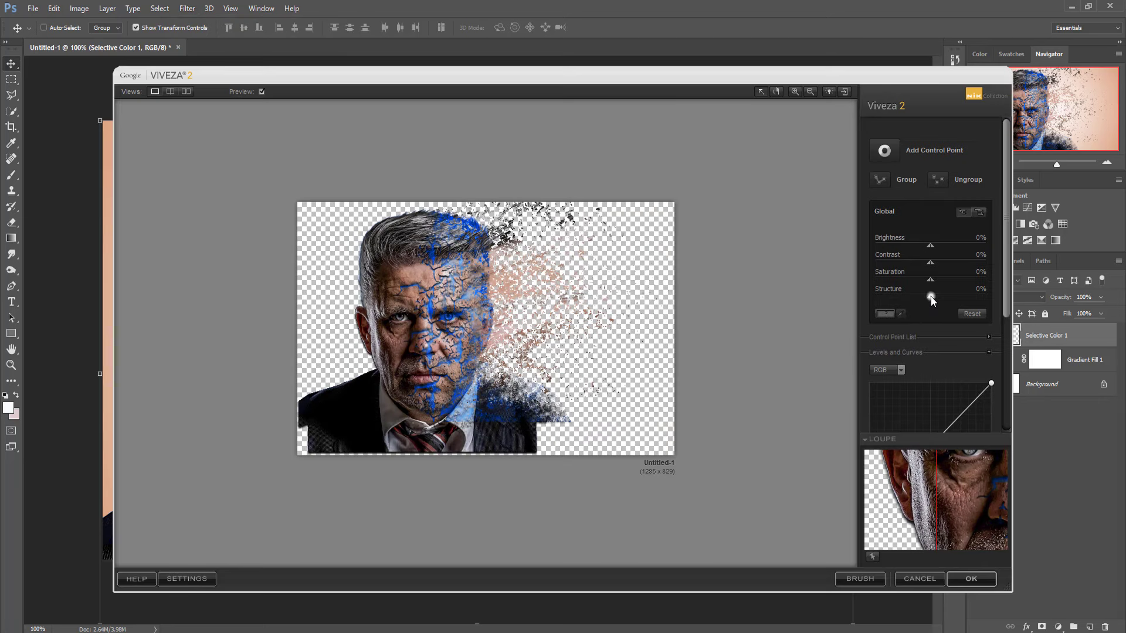
pyautogui.moveTo(931, 296)
pyautogui.mouseDown()
pyautogui.moveTo(989, 297)
pyautogui.moveTo(954, 298)
pyautogui.moveTo(952, 279)
pyautogui.mouseUp()
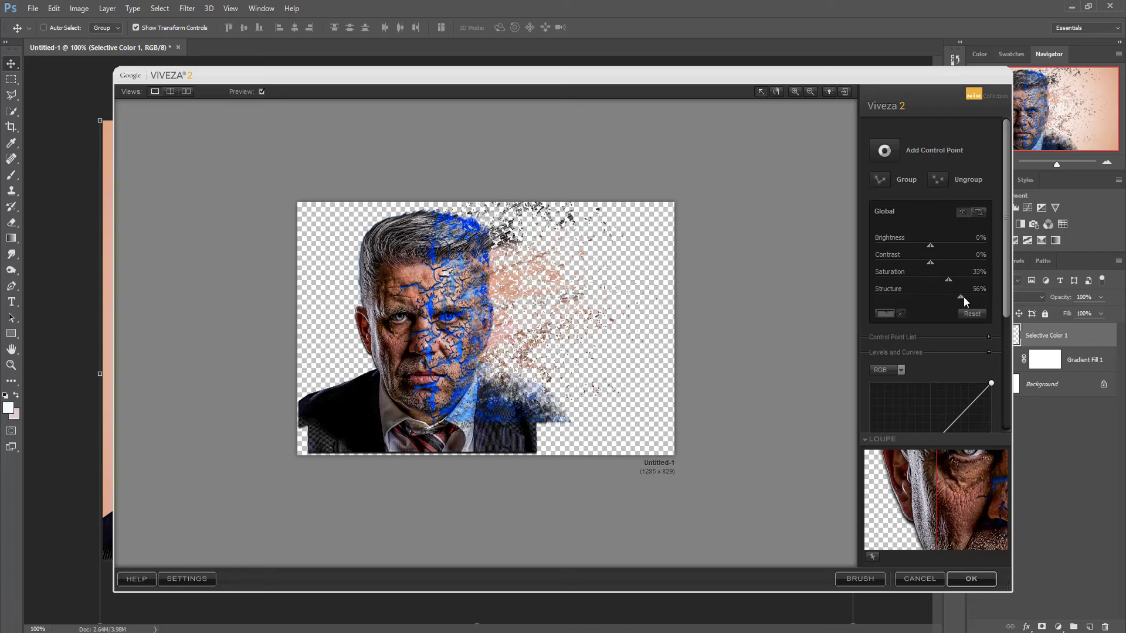
pyautogui.click(968, 580)
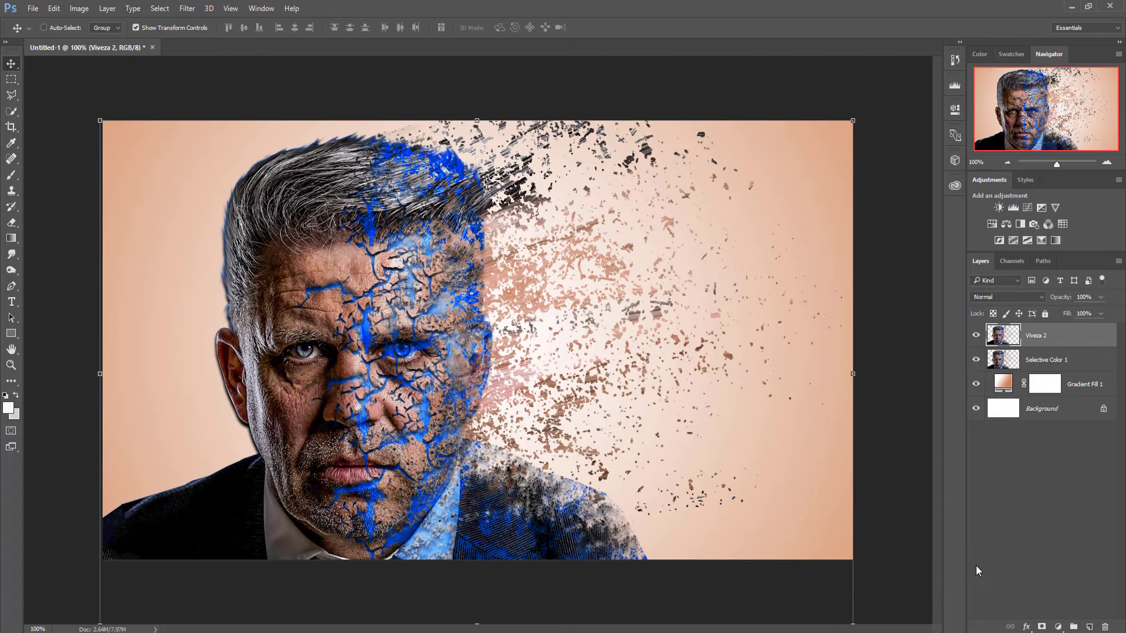
# Stamp the visible image above Viveza 2, then apply Color Efex Pro 4 Cross Processing at 51% strength
pyautogui.click(1055, 341)
pyautogui.press('ctrl')
pyautogui.hotkey('ctrl', 'alt', 'shift', 'e')
pyautogui.click(187, 8)
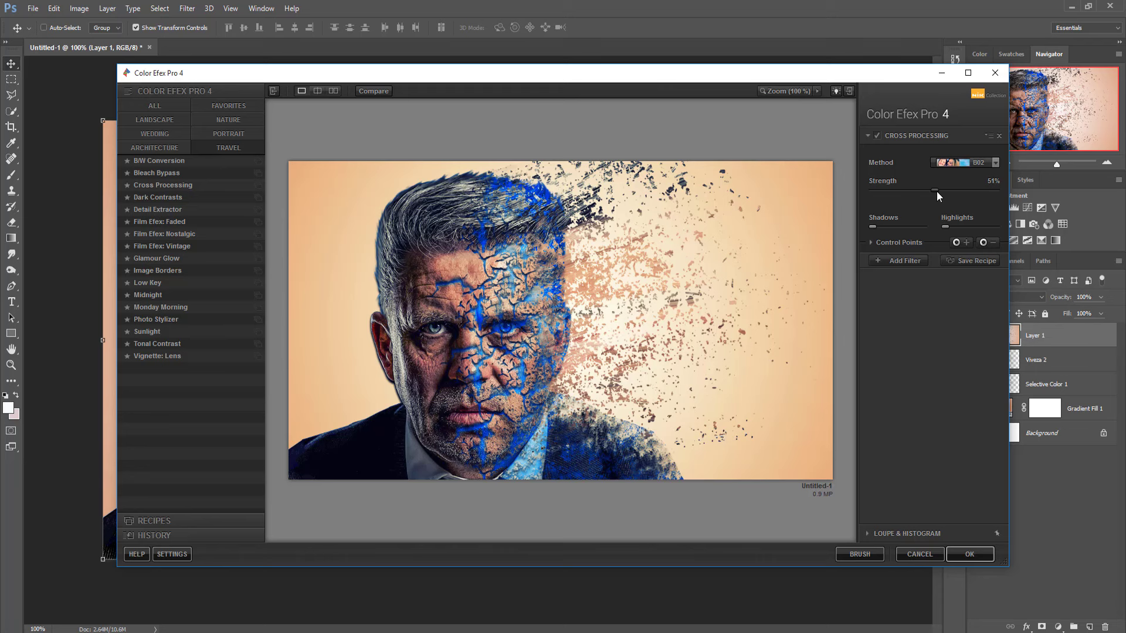
pyautogui.click(969, 554)
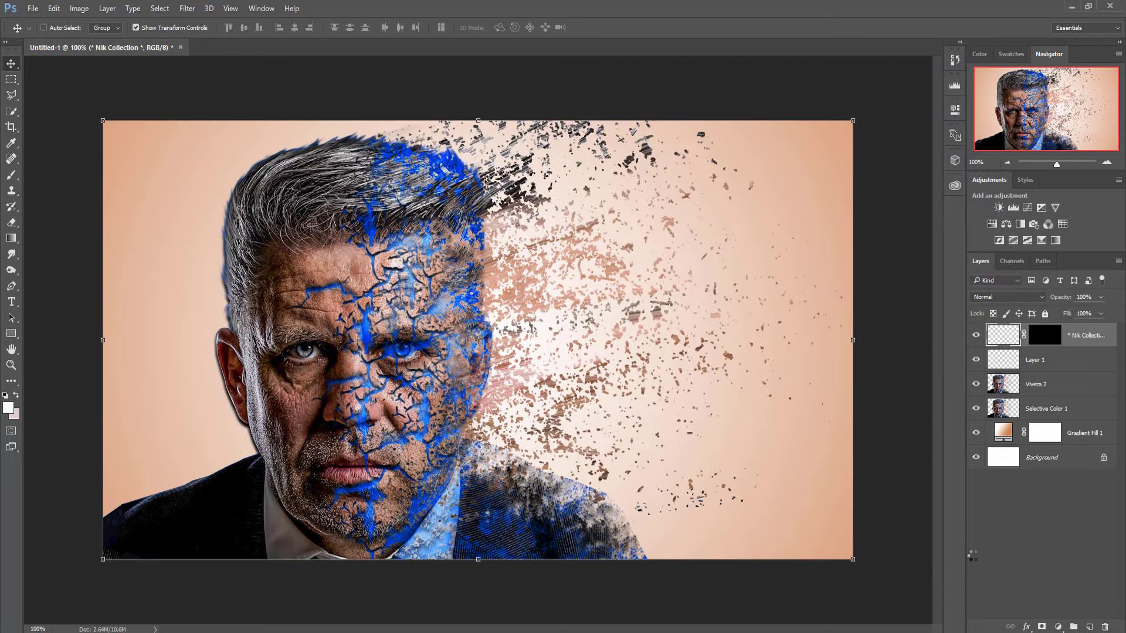
# Apply a Camera Raw Filter post-crop vignette with Amount -38 to darken the edges
pyautogui.click(184, 10)
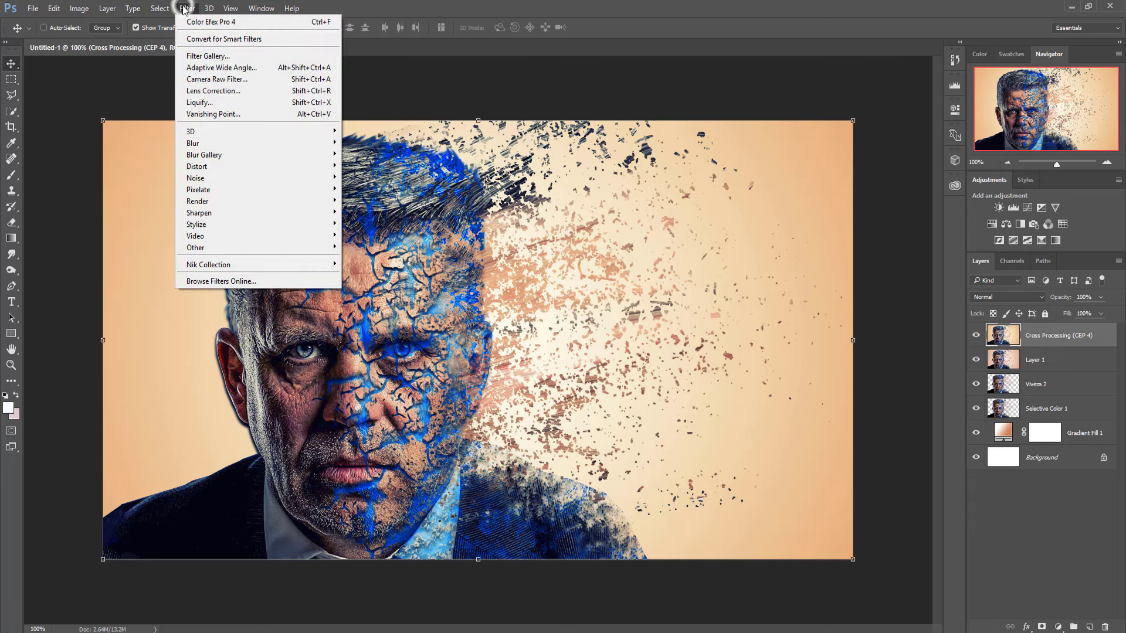
pyautogui.click(206, 79)
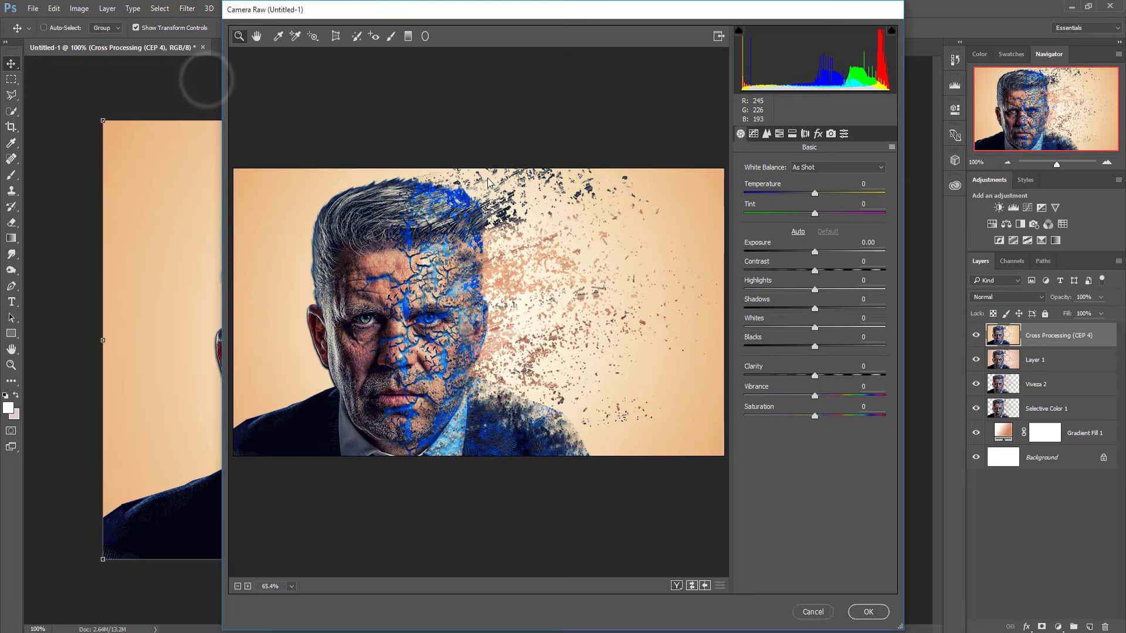
pyautogui.click(818, 134)
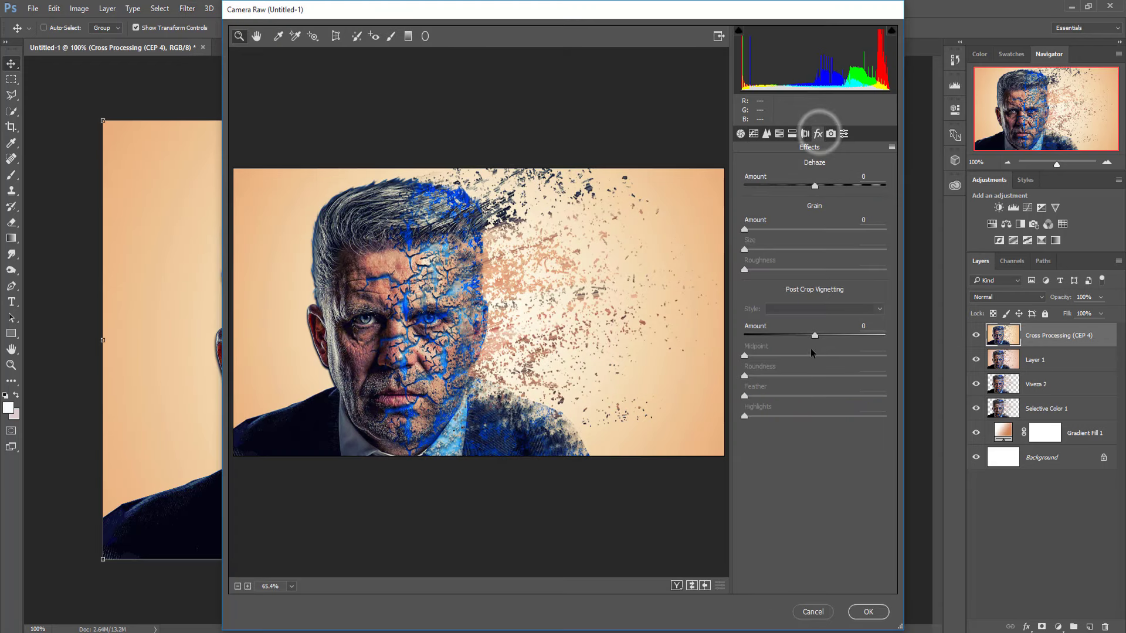
pyautogui.moveTo(814, 335); pyautogui.dragTo(788, 336)
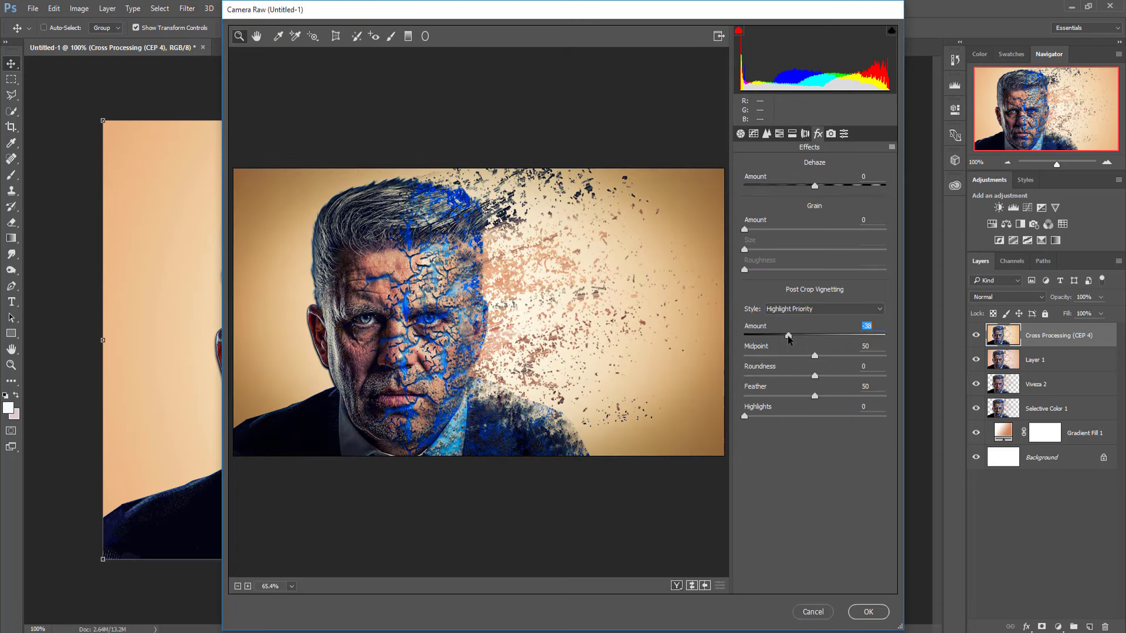
pyautogui.click(868, 611)
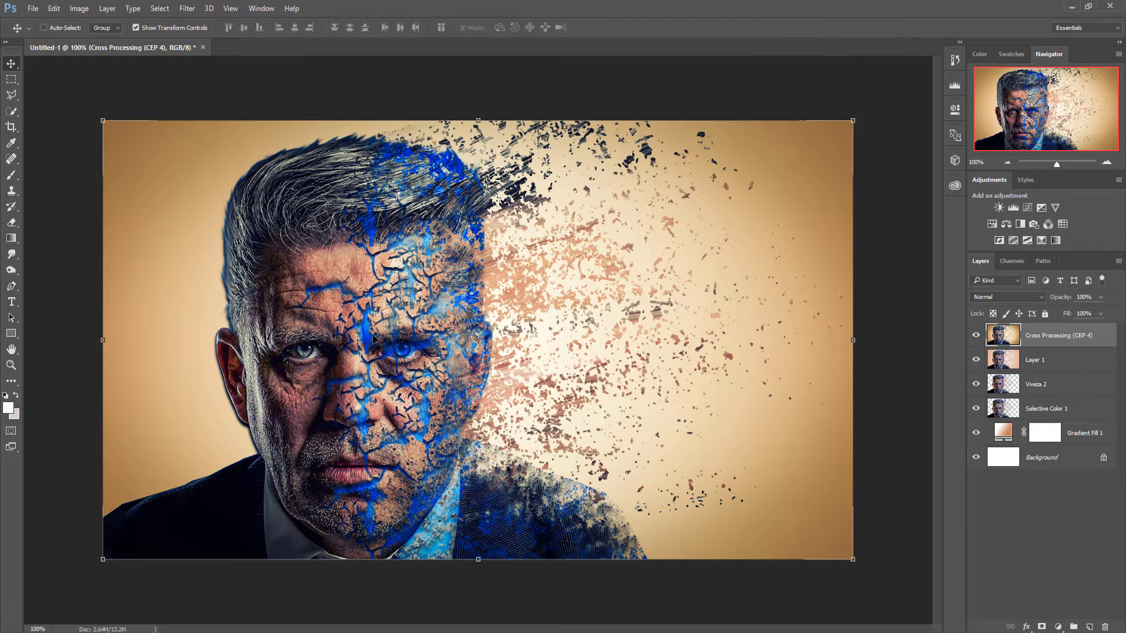
# Add a new Selective Color adjustment layer at the top of the stack
pyautogui.click(9, 68)
pyautogui.click(1031, 335)
pyautogui.click(1002, 335)
pyautogui.click(1057, 627)
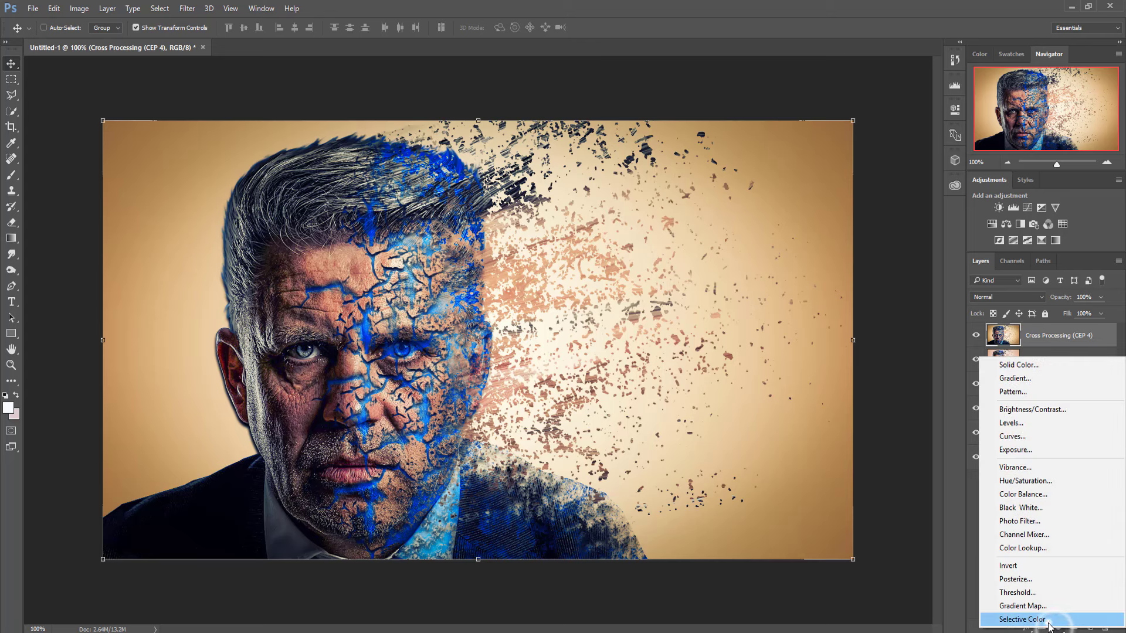
pyautogui.click(1035, 610)
# Set its Cyans to Cyan -44, Magenta +8, Yellow -22, Black +25
pyautogui.moveTo(855, 183)
pyautogui.mouseDown()
pyautogui.moveTo(867, 183)
pyautogui.moveTo(824, 186)
pyautogui.moveTo(824, 206)
pyautogui.moveTo(860, 206)
pyautogui.mouseUp()
pyautogui.moveTo(854, 226); pyautogui.dragTo(838, 227)
pyautogui.moveTo(854, 249); pyautogui.dragTo(864, 249)
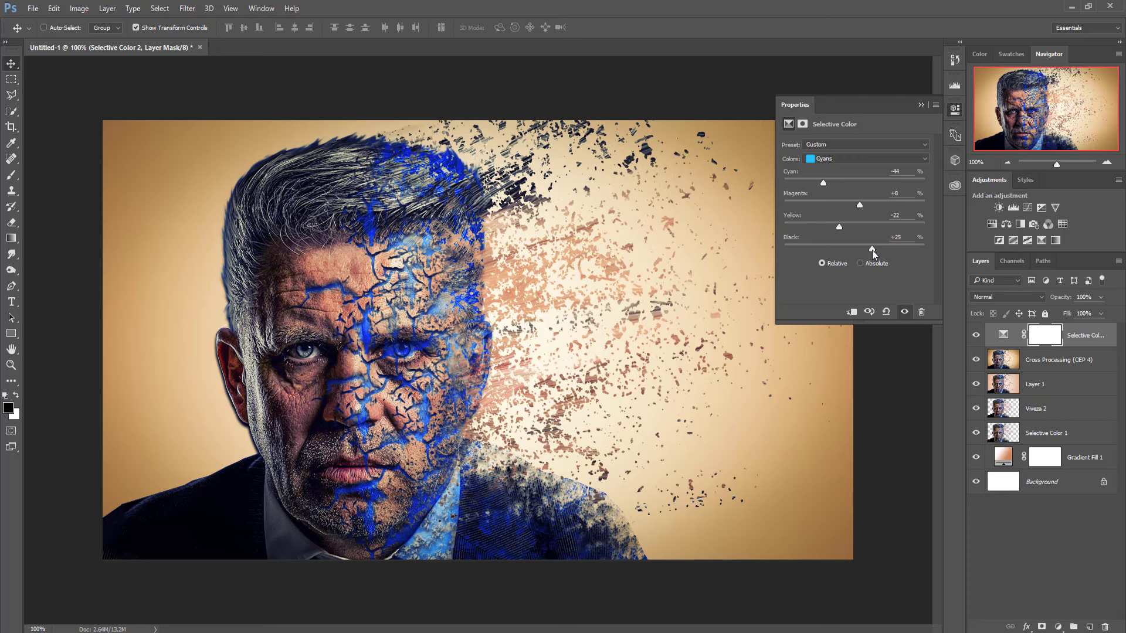
pyautogui.click(920, 107)
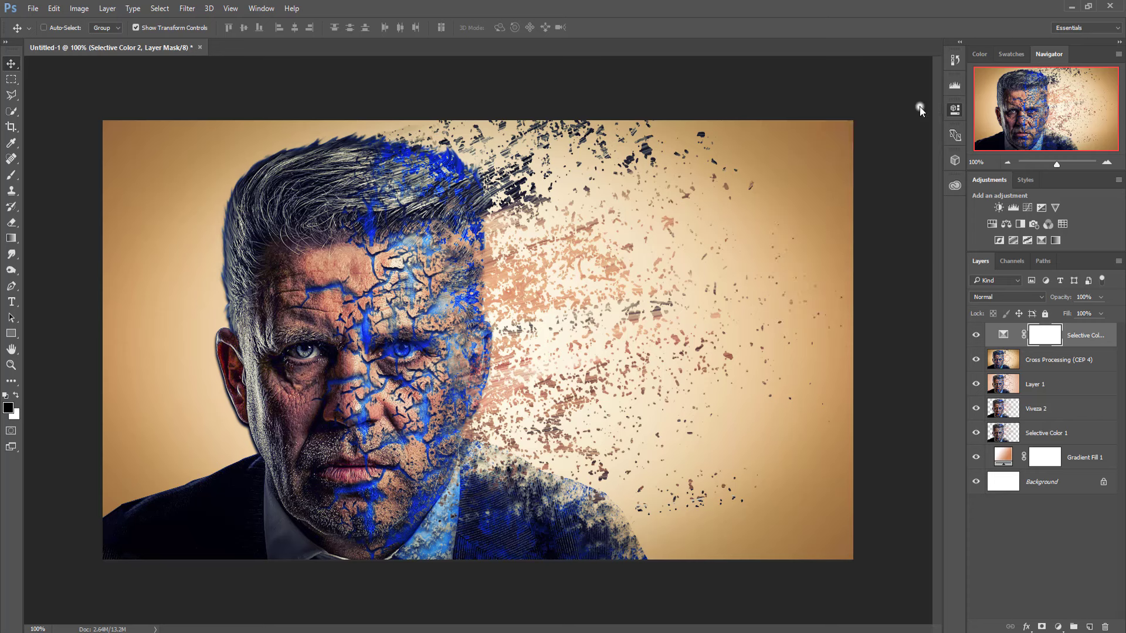
pyautogui.click(1075, 337)
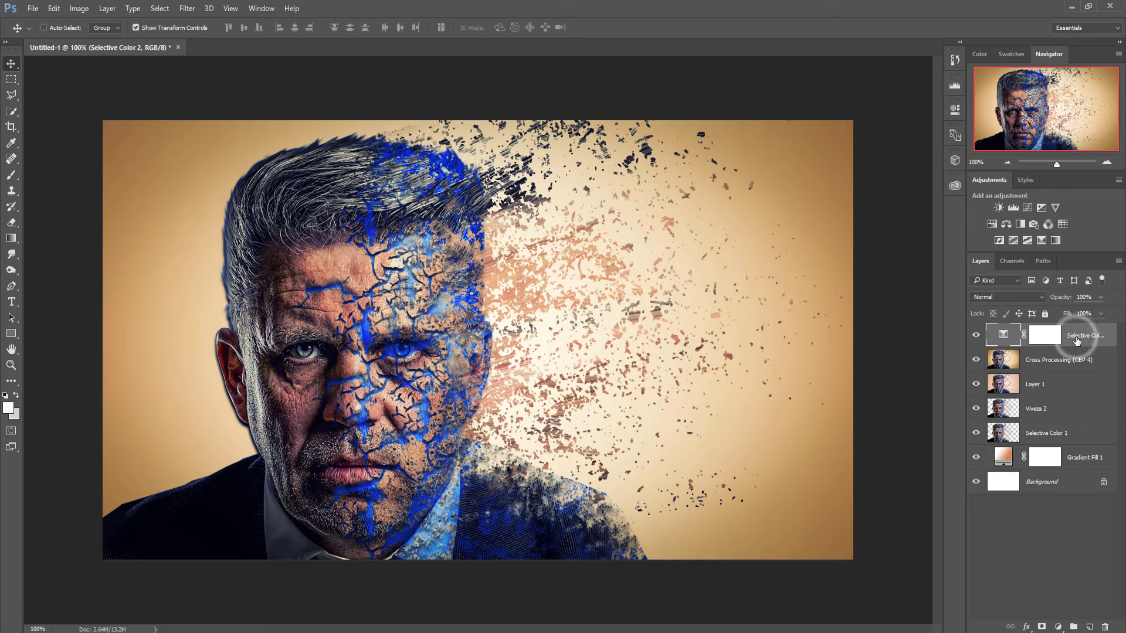
# Merge all visible layers into a new Layer 2 with Ctrl+Alt+Shift+E and select it
pyautogui.press('ctrl')
pyautogui.hotkey('ctrl', 'shift', 'alt', 'e')
pyautogui.click(1068, 339)
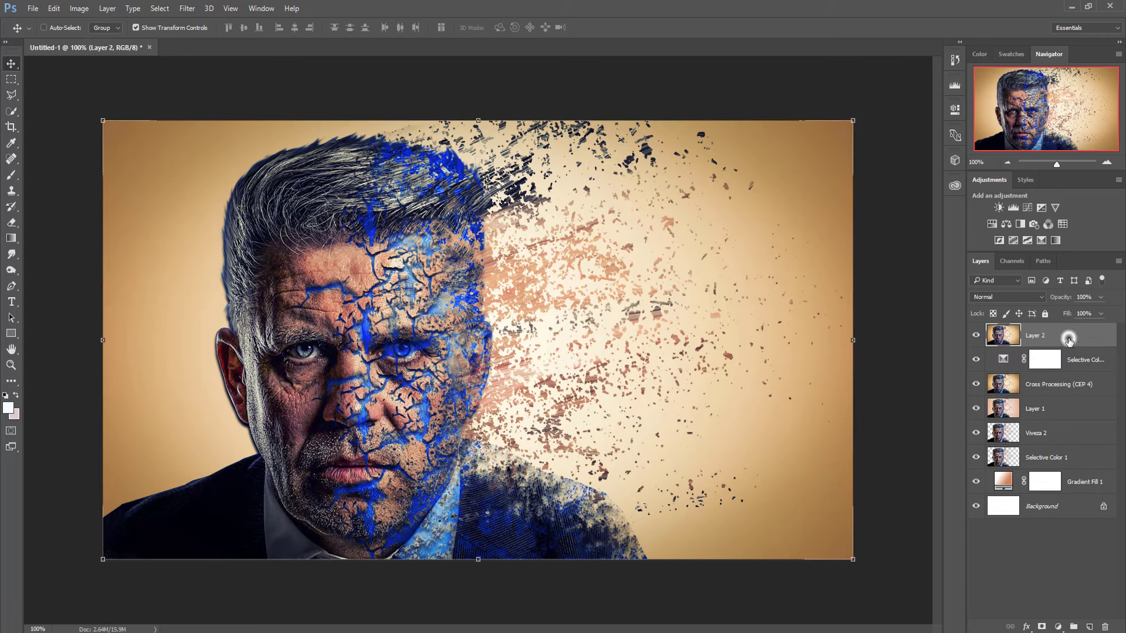